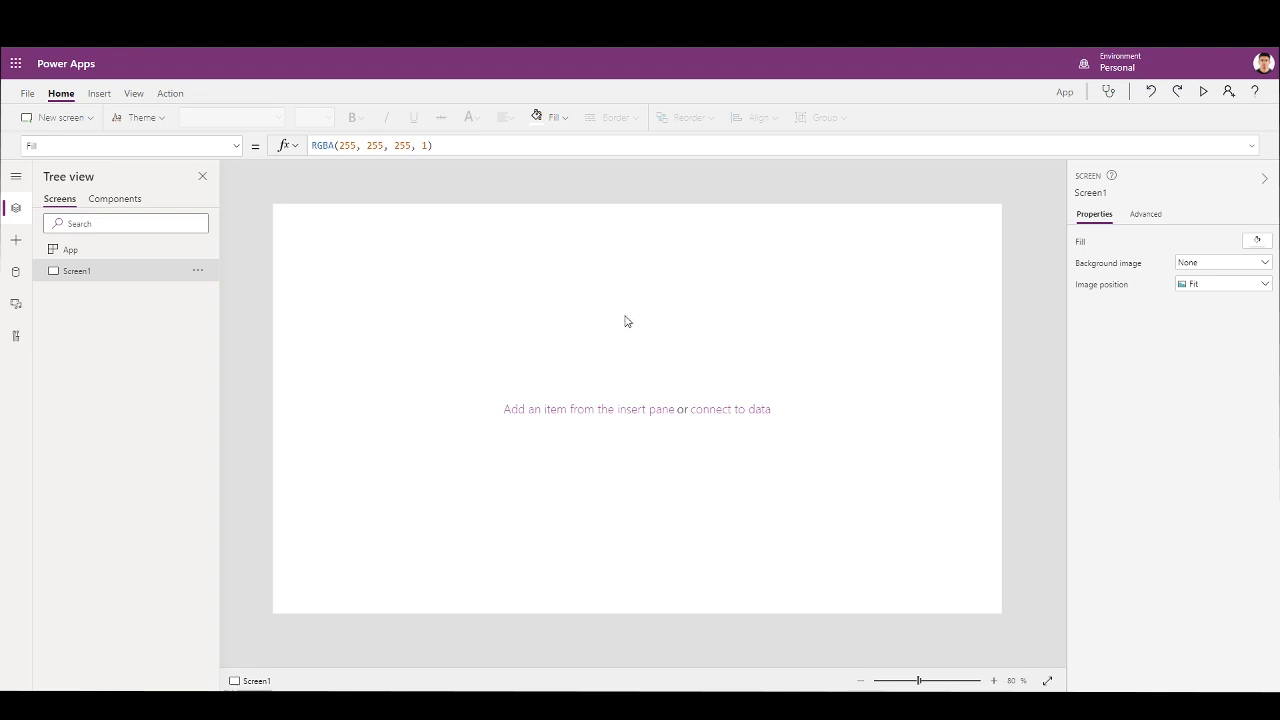
Search the app's advanced settings for "layou" to check the Layout containers preview feature
{"action": "left_click", "coordinate": [25, 94]}
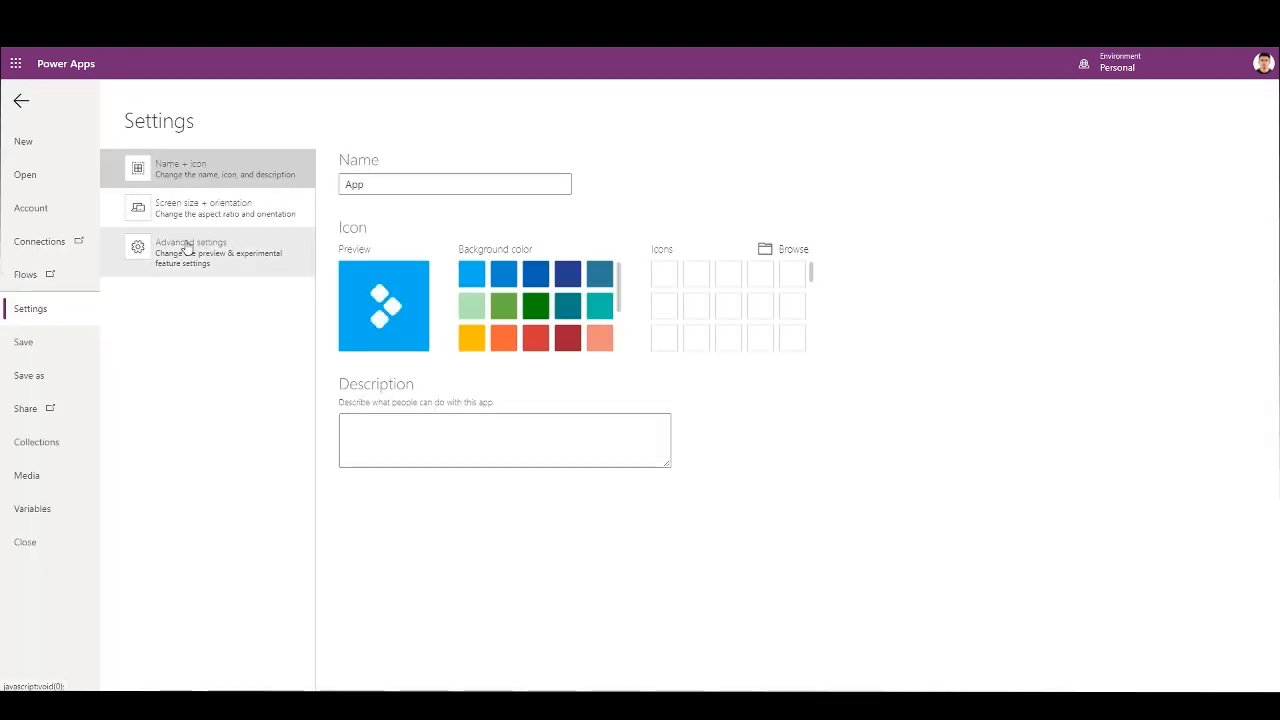
{"action": "left_click", "coordinate": [232, 258]}
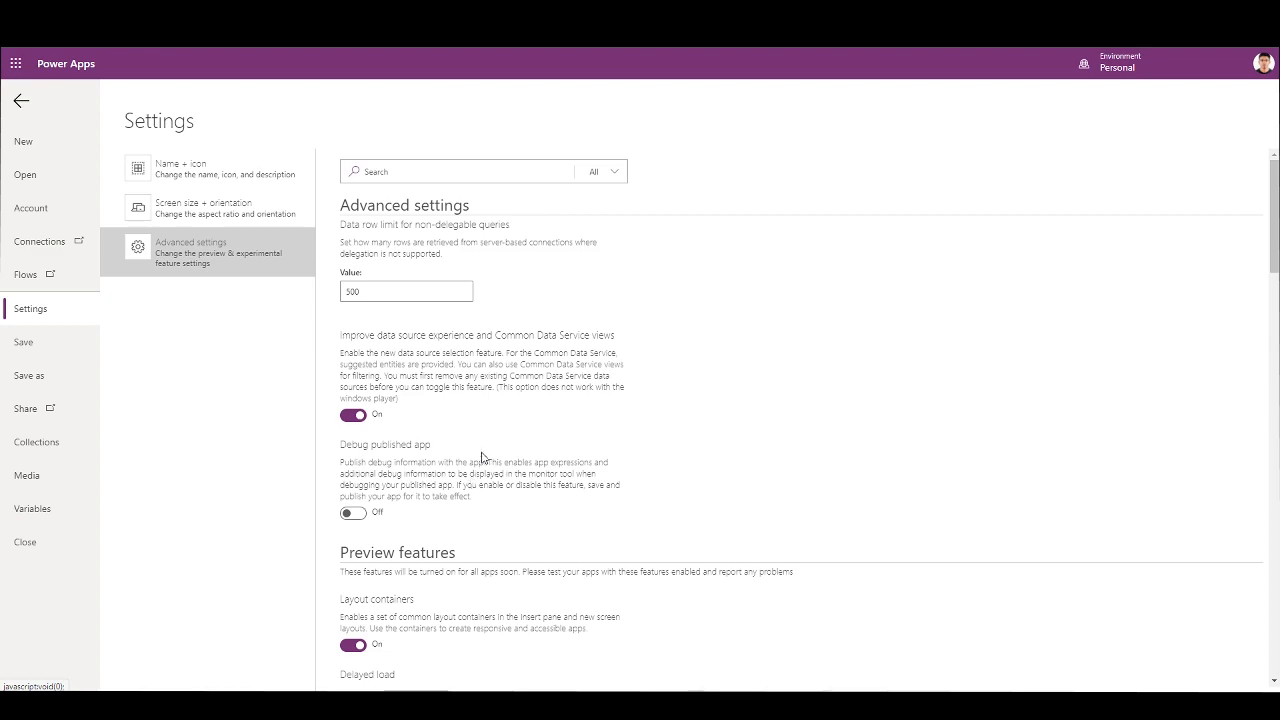
{"action": "scroll", "coordinate": [481, 457], "scroll_direction": "down", "scroll_amount": 6}
{"action": "scroll", "coordinate": [481, 455], "scroll_direction": "up", "scroll_amount": 6}
{"action": "left_click", "coordinate": [394, 171]}
{"action": "type", "text": "lay"}
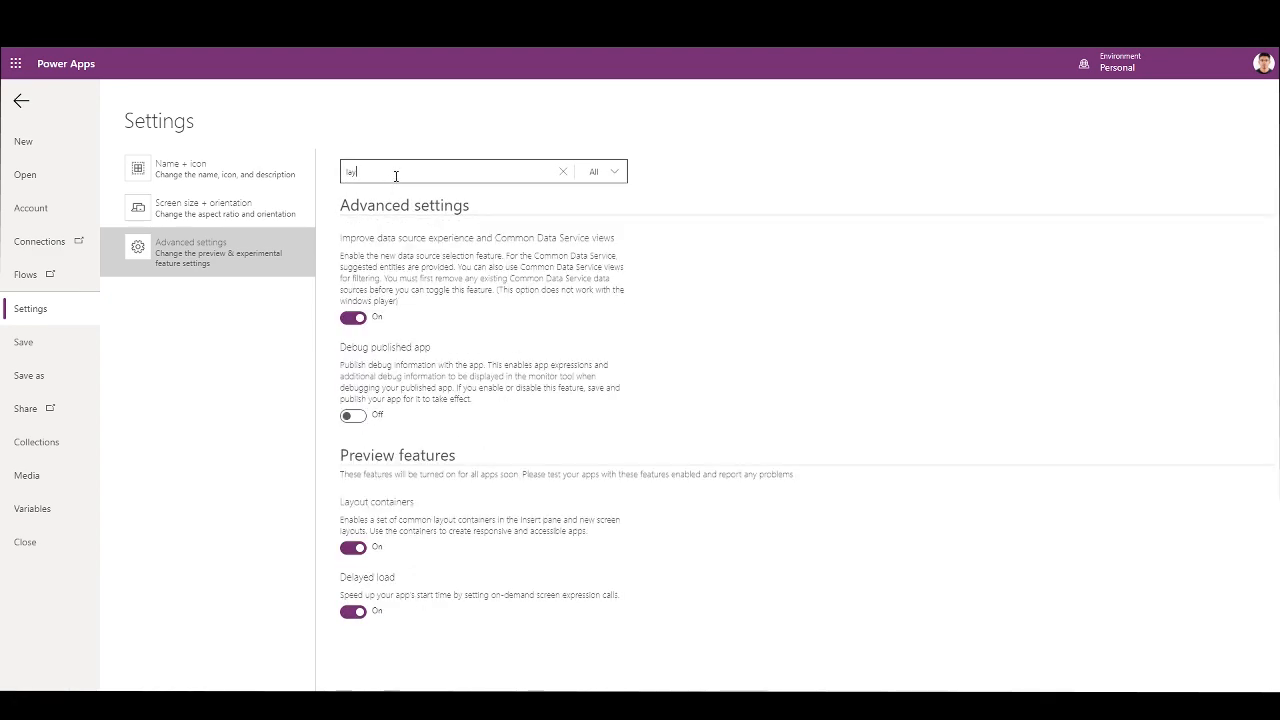
{"action": "type", "text": "ou"}
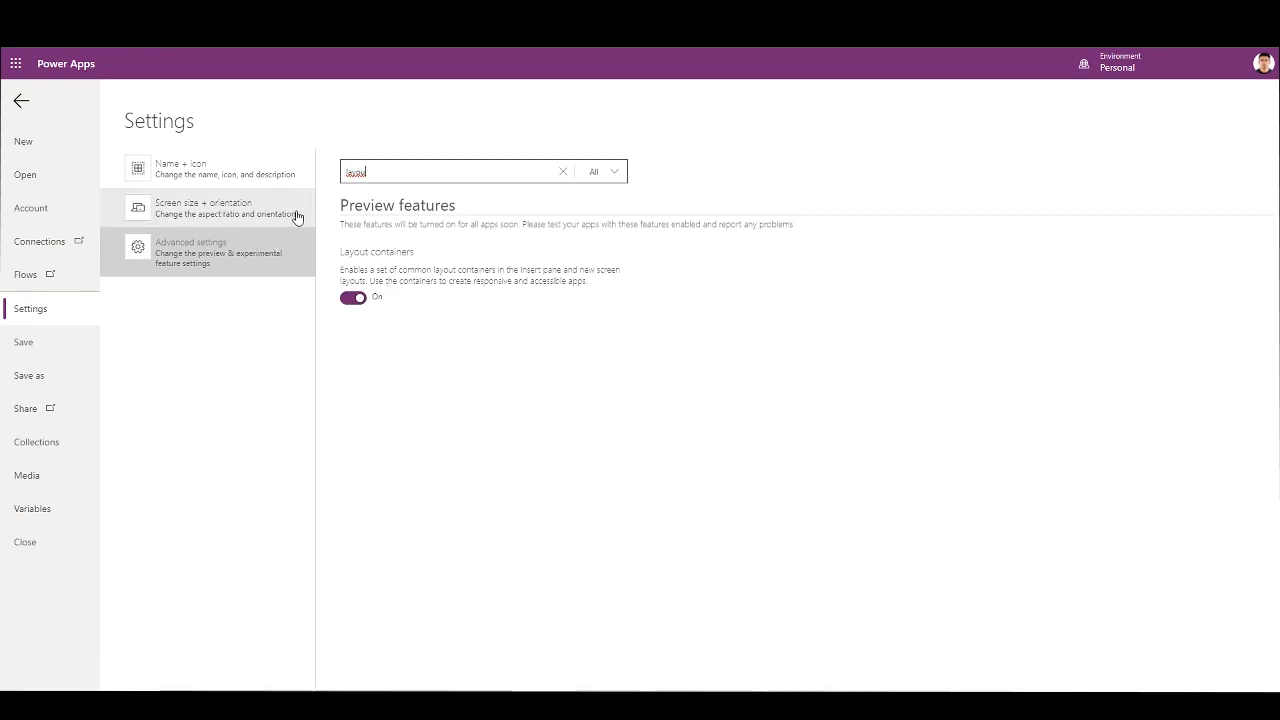
Turn off Scale to fit in the app's screen size and orientation settings, apply the change and return to the editor
{"action": "left_click", "coordinate": [231, 213]}
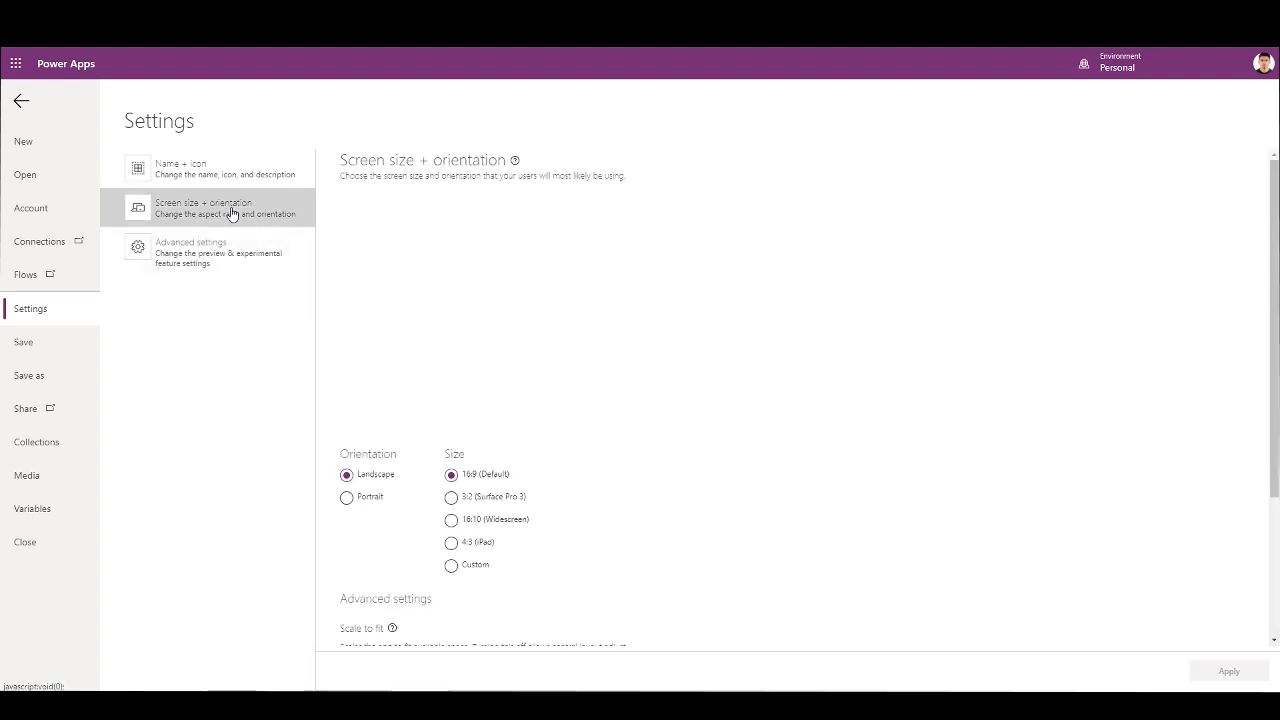
{"action": "scroll", "coordinate": [451, 457], "scroll_direction": "down", "scroll_amount": 2}
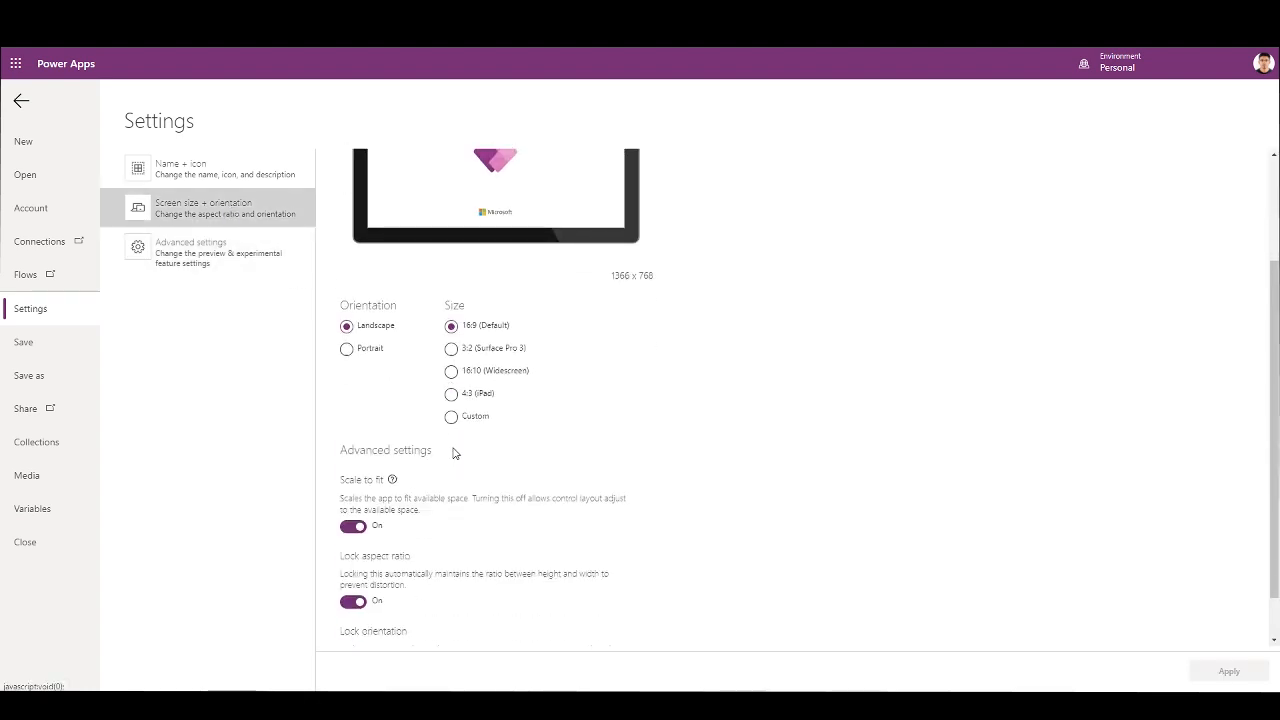
{"action": "scroll", "coordinate": [453, 454], "scroll_direction": "down", "scroll_amount": 1}
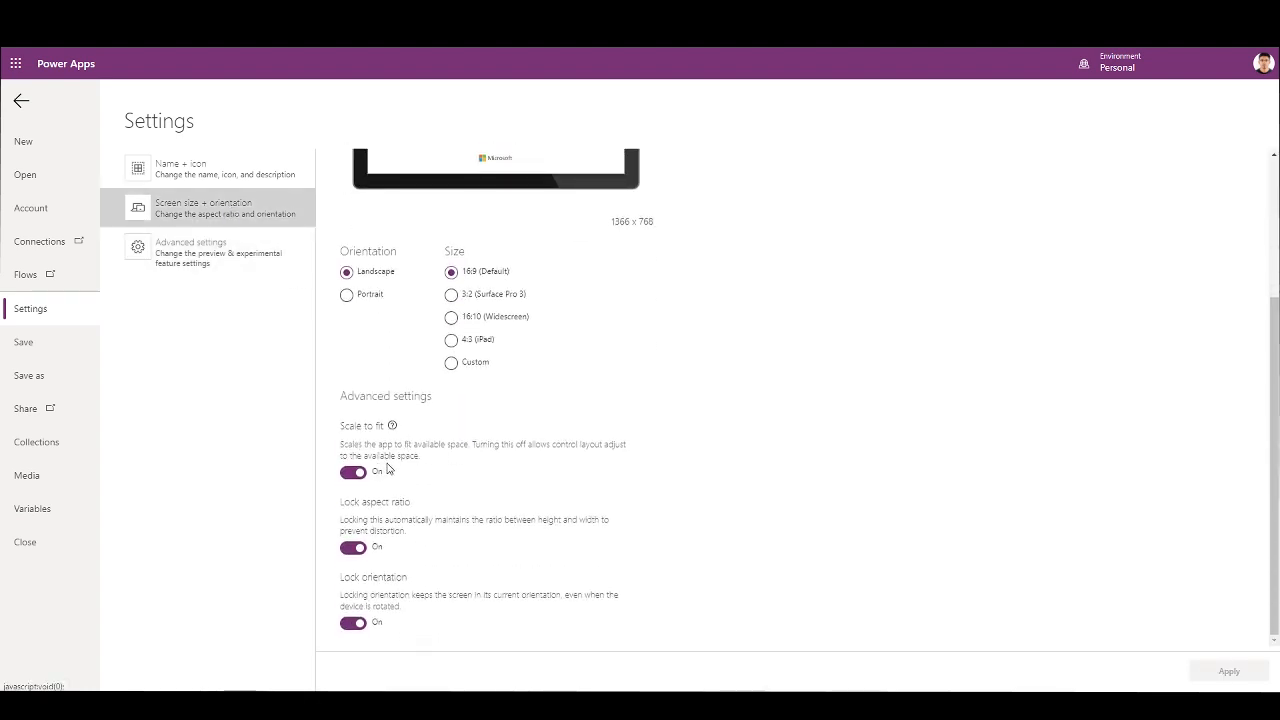
{"action": "left_click", "coordinate": [355, 473]}
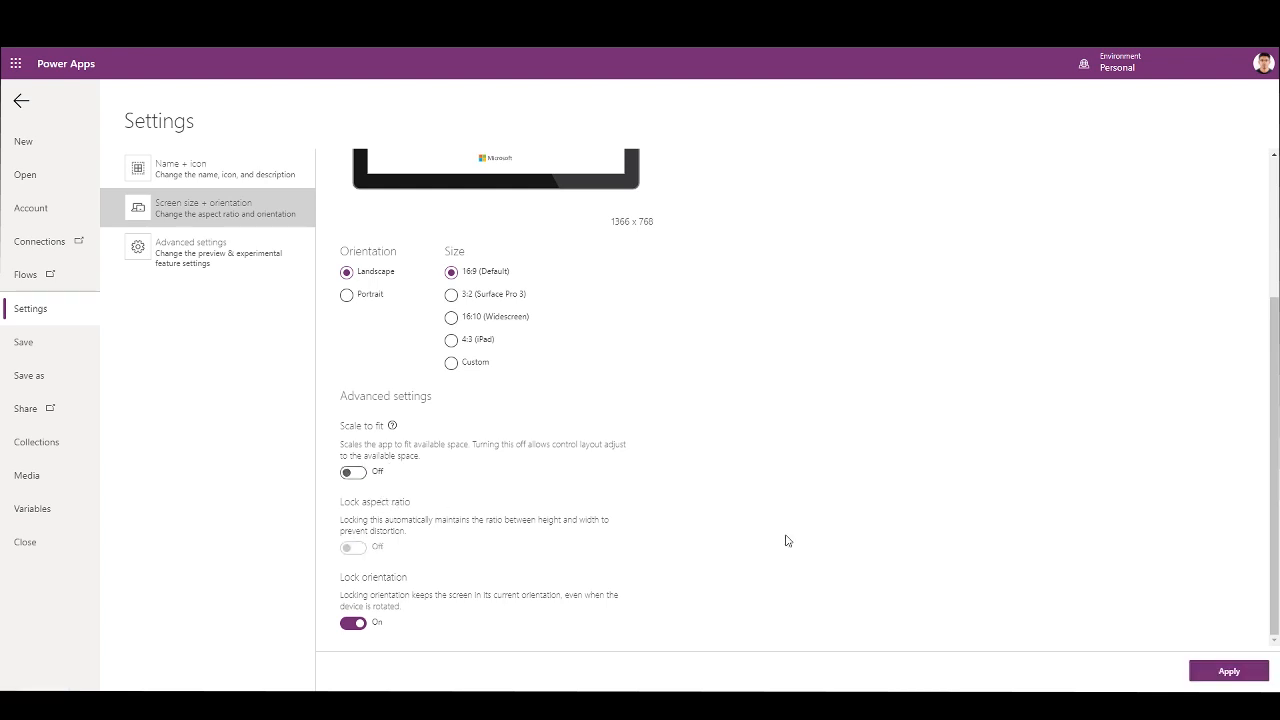
{"action": "left_click", "coordinate": [1229, 671]}
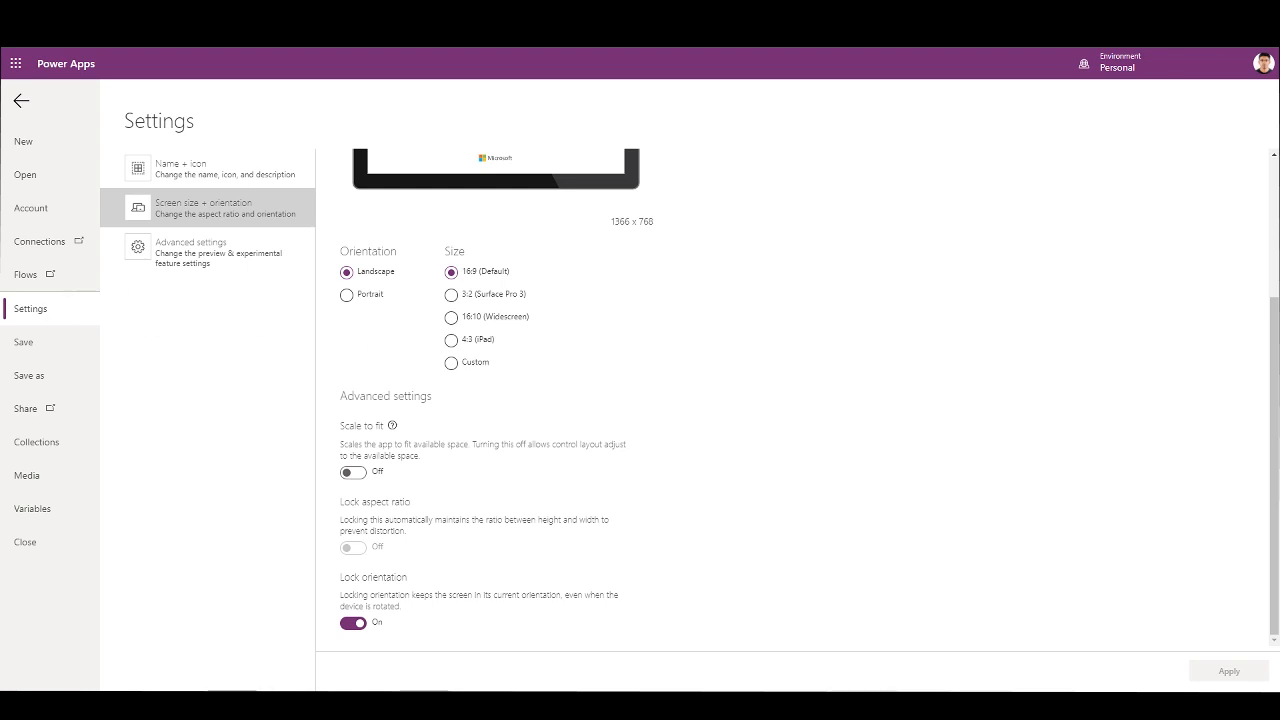
{"action": "left_click", "coordinate": [21, 101]}
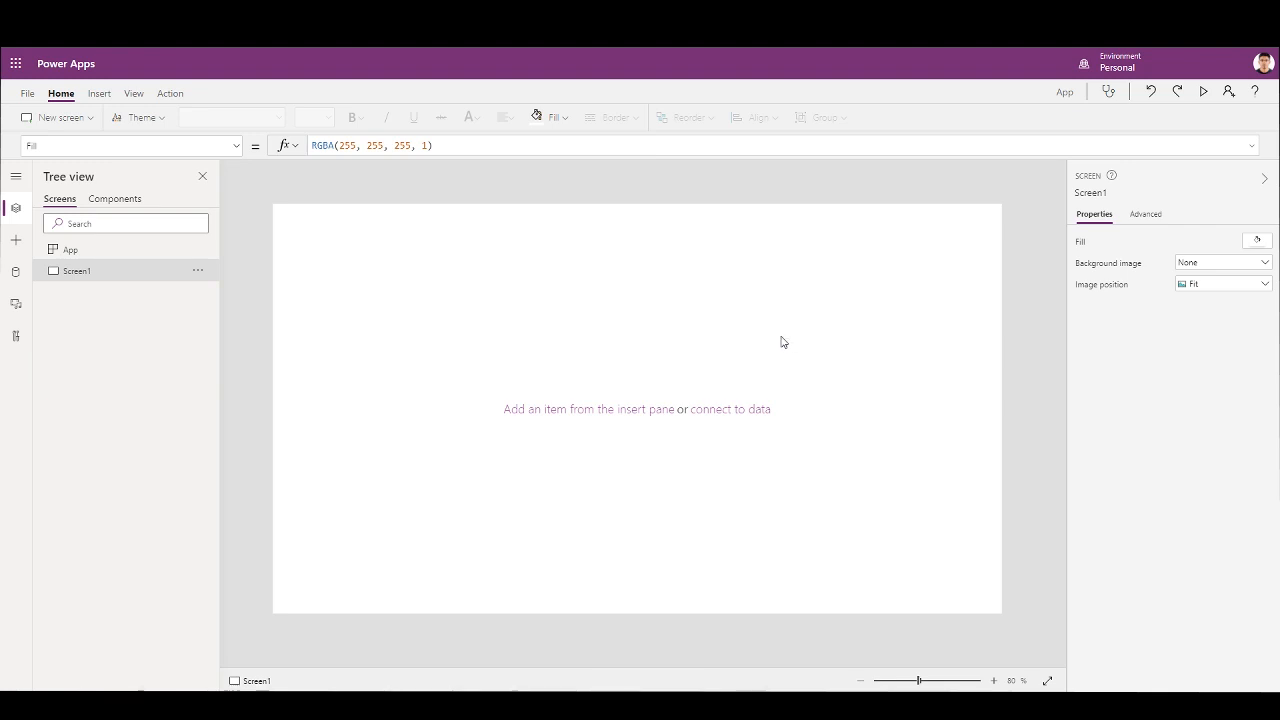
Add a new screen using the "Header, main section, footer" layout
{"action": "left_click", "coordinate": [99, 93]}
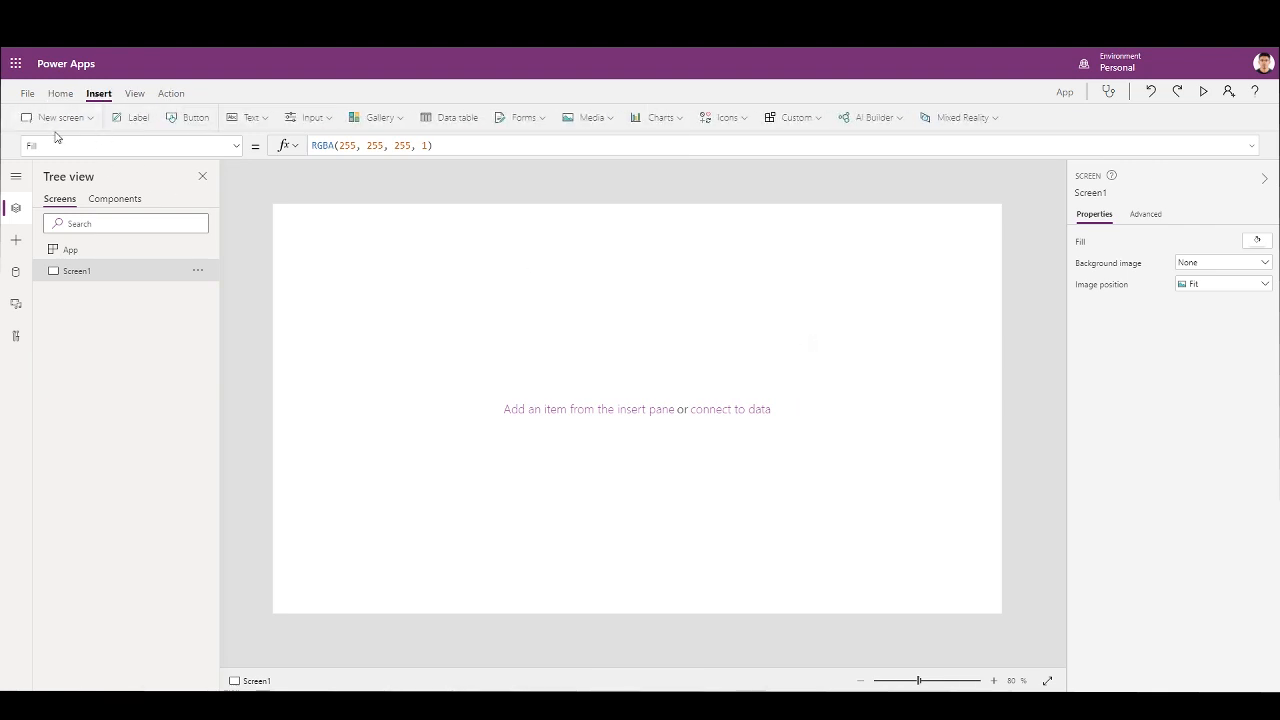
{"action": "left_click", "coordinate": [60, 125]}
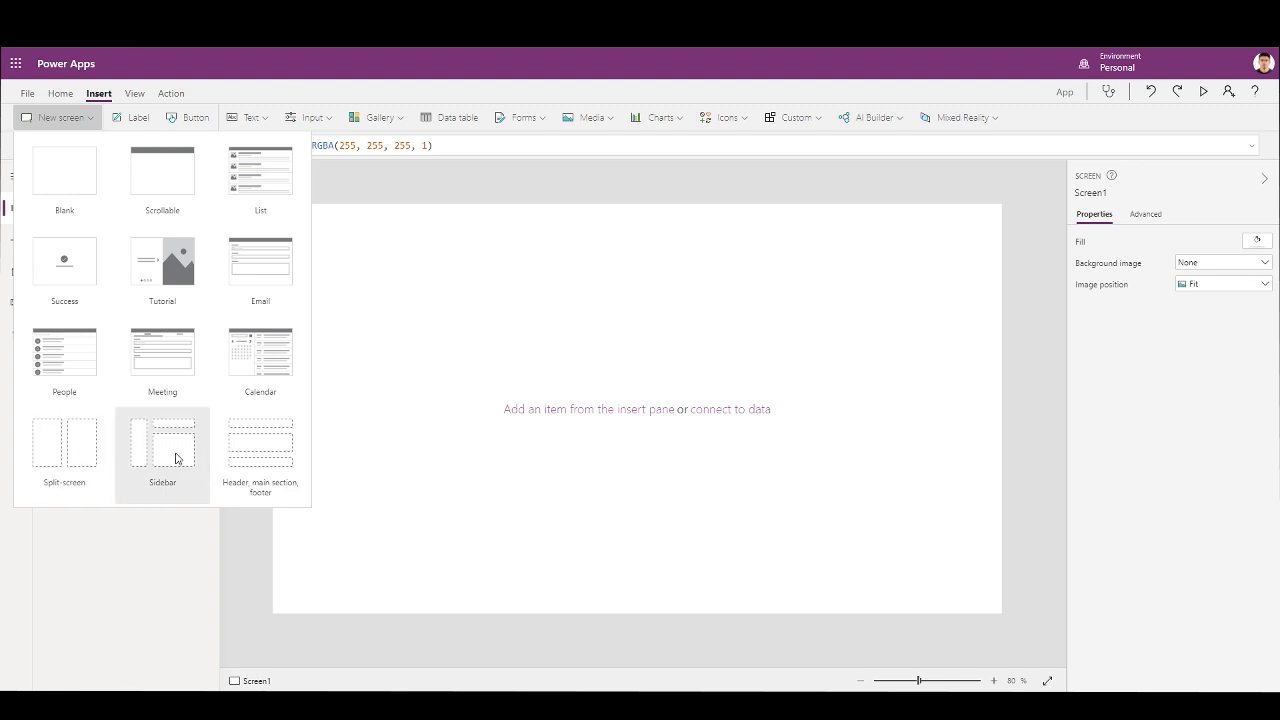
{"action": "left_click", "coordinate": [267, 463]}
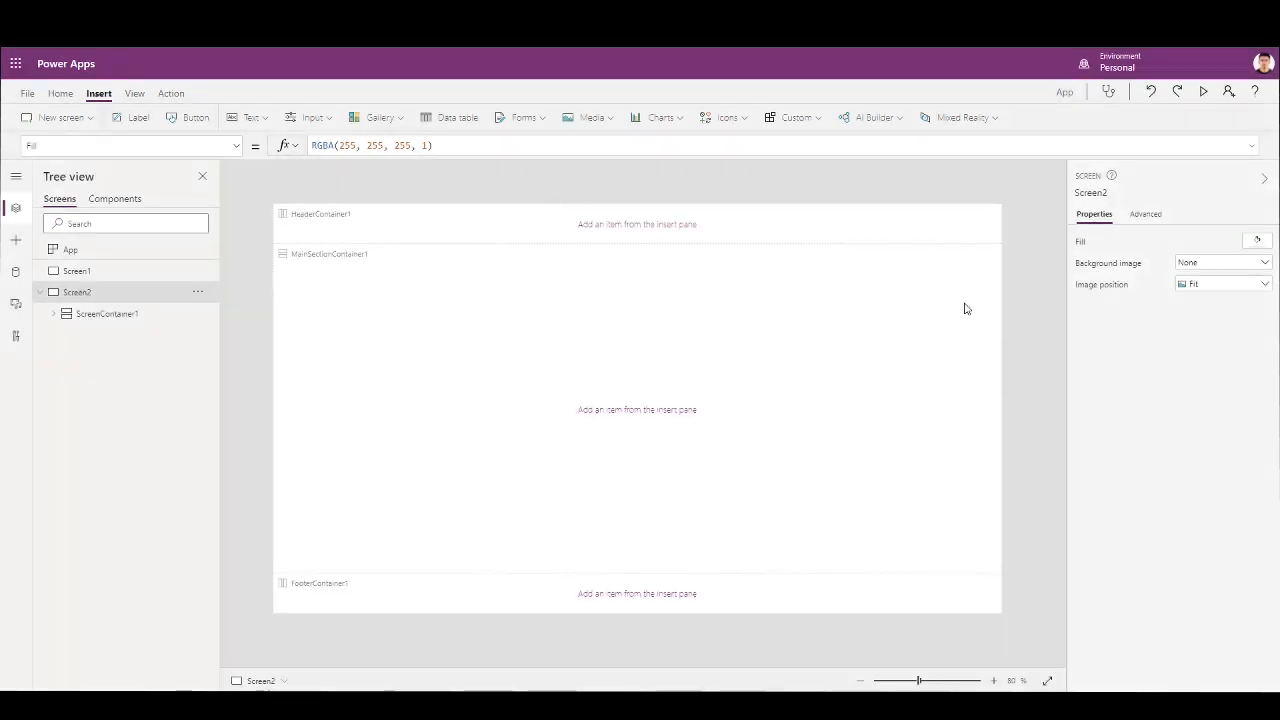
Examine the new screen's header, main section and footer containers and the screen container that holds them
{"action": "left_click", "coordinate": [469, 229]}
{"action": "left_click", "coordinate": [455, 290]}
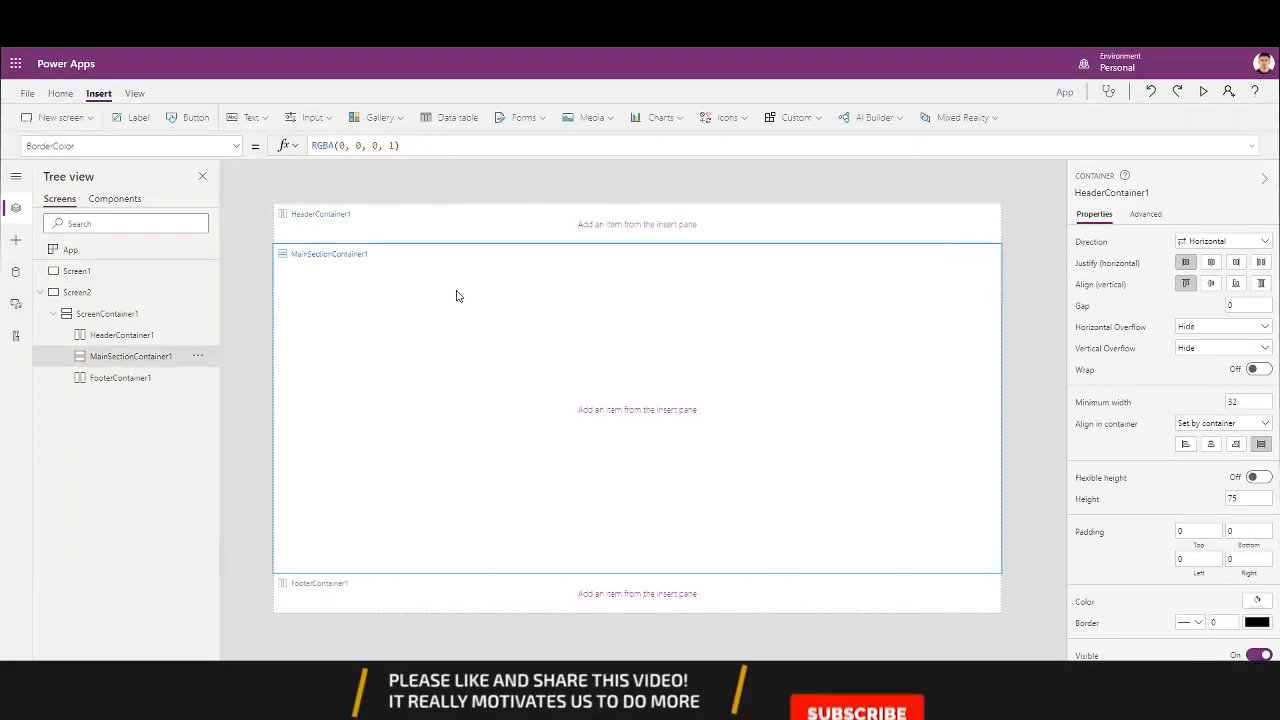
{"action": "left_click", "coordinate": [414, 594]}
{"action": "left_click", "coordinate": [431, 505]}
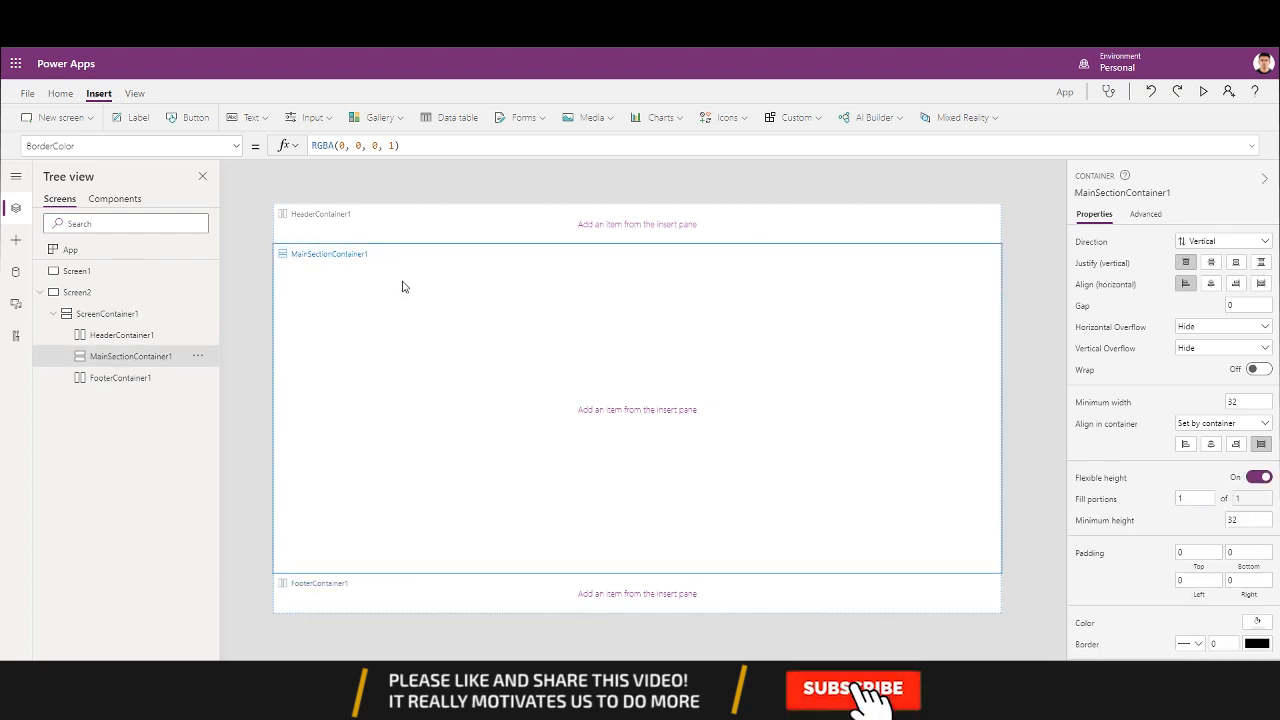
{"action": "left_click", "coordinate": [407, 234]}
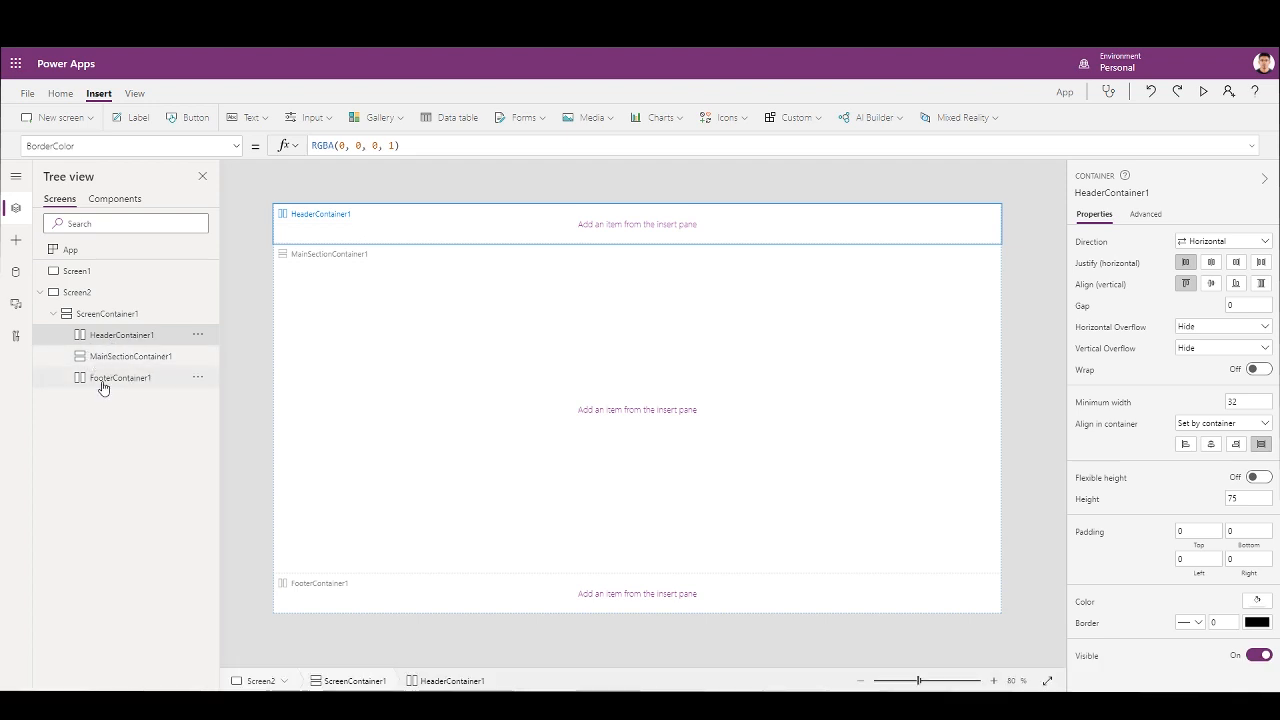
{"action": "left_click", "coordinate": [107, 315]}
{"action": "left_click", "coordinate": [145, 336]}
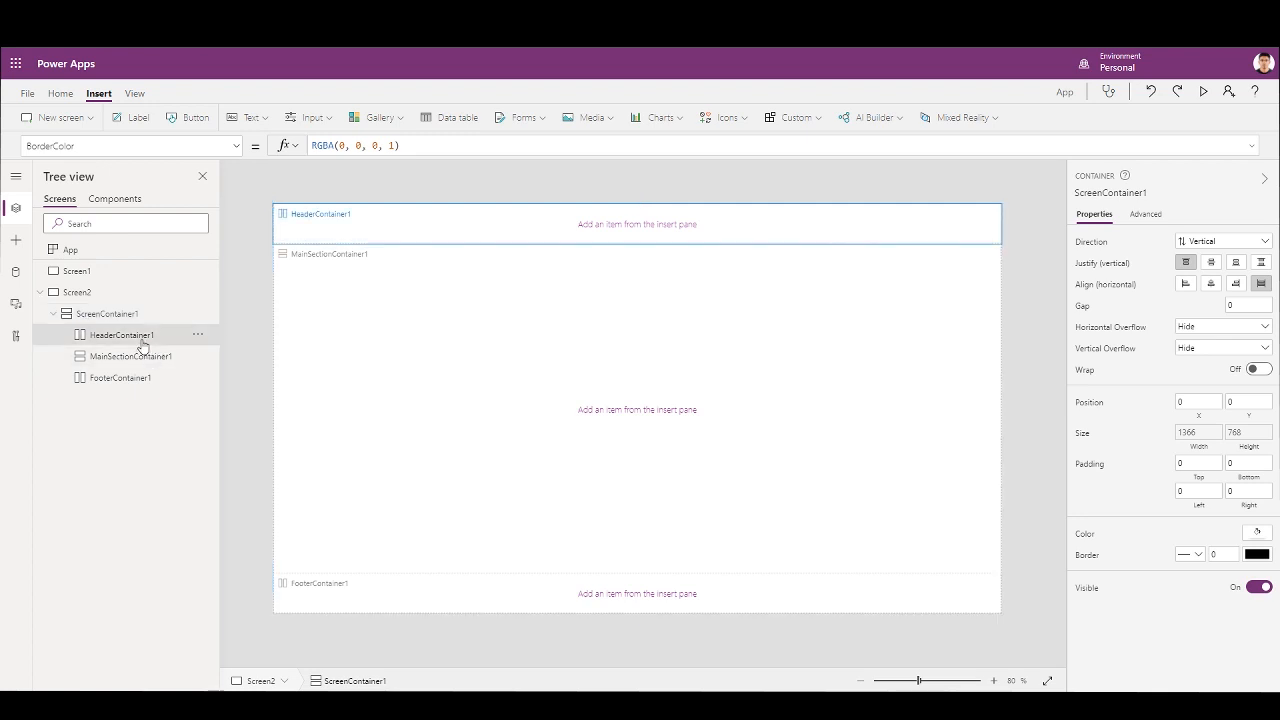
{"action": "left_click", "coordinate": [165, 357]}
{"action": "left_click", "coordinate": [134, 379]}
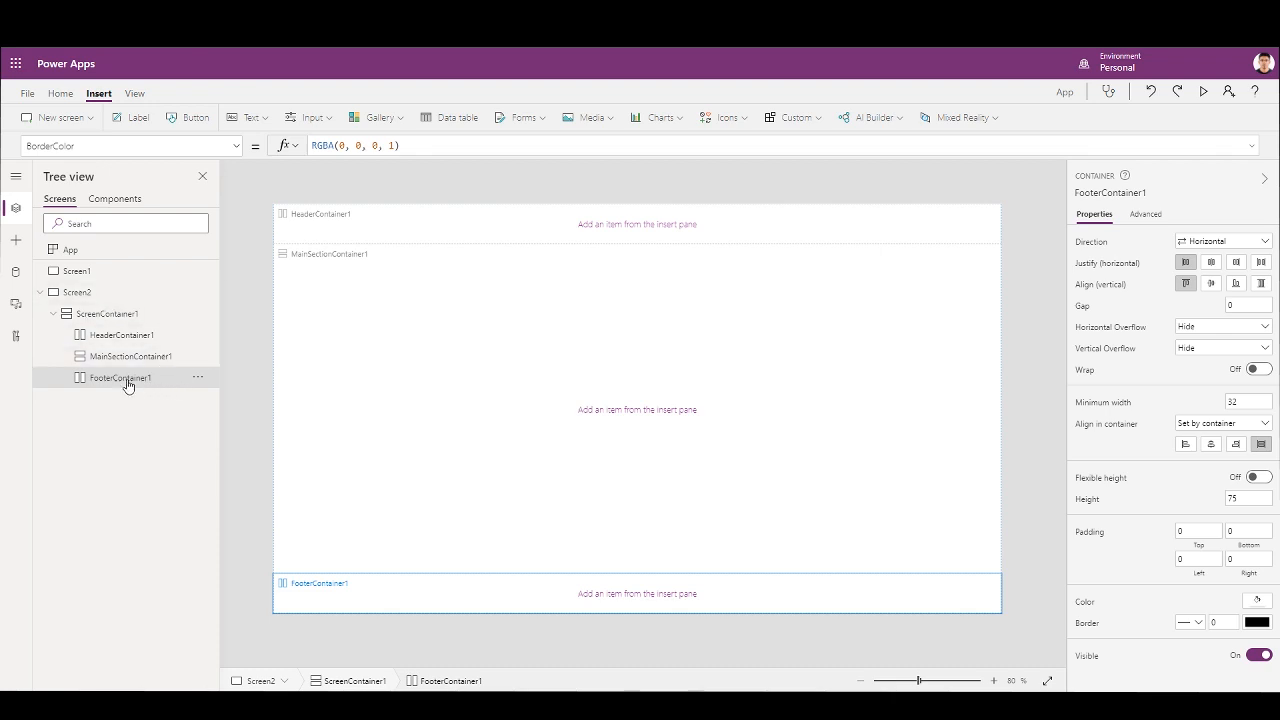
Inspect the Width and Height formulas of ScreenContainer1
{"action": "left_click", "coordinate": [110, 318]}
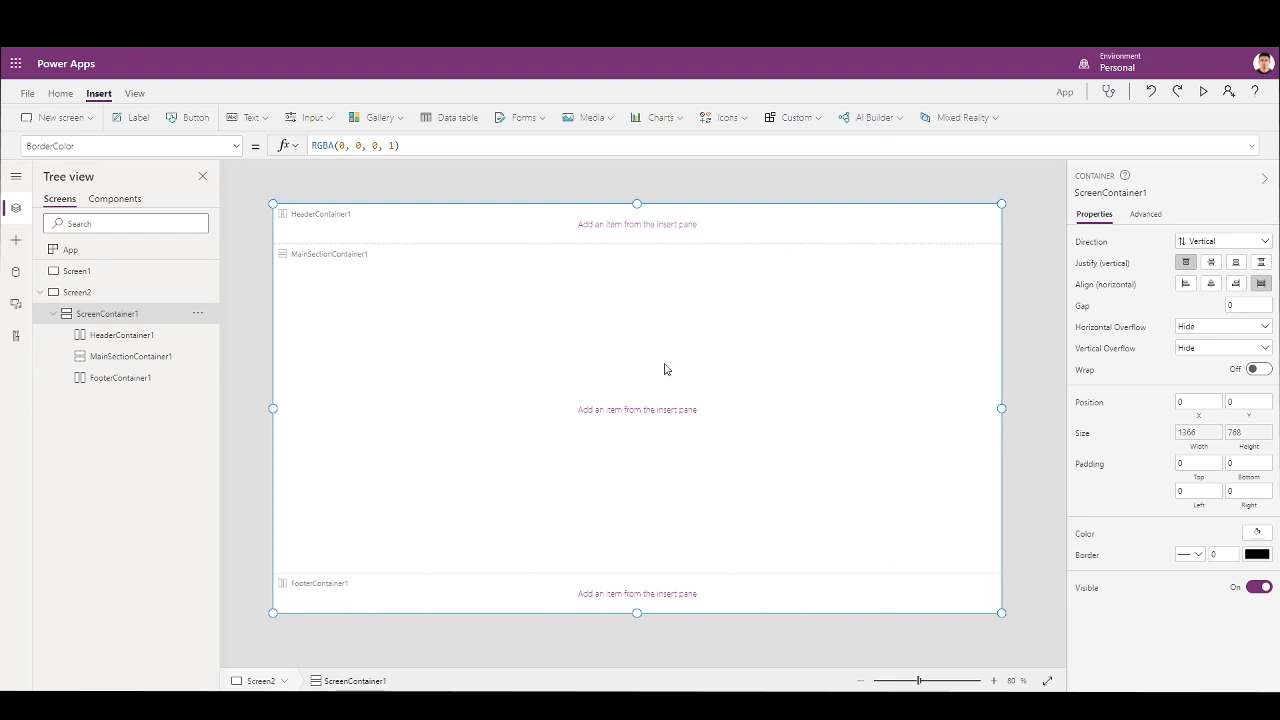
{"action": "left_click", "coordinate": [236, 146]}
{"action": "scroll", "coordinate": [109, 400], "scroll_direction": "down", "scroll_amount": 5}
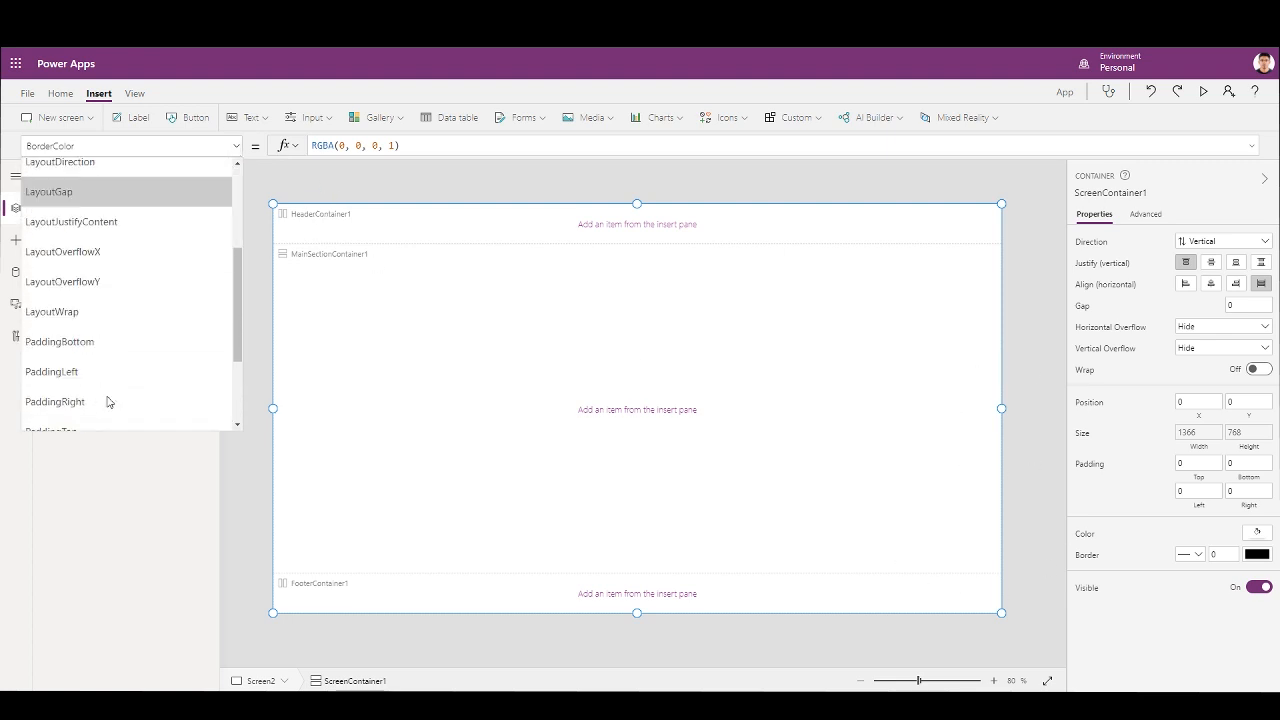
{"action": "left_click", "coordinate": [109, 398]}
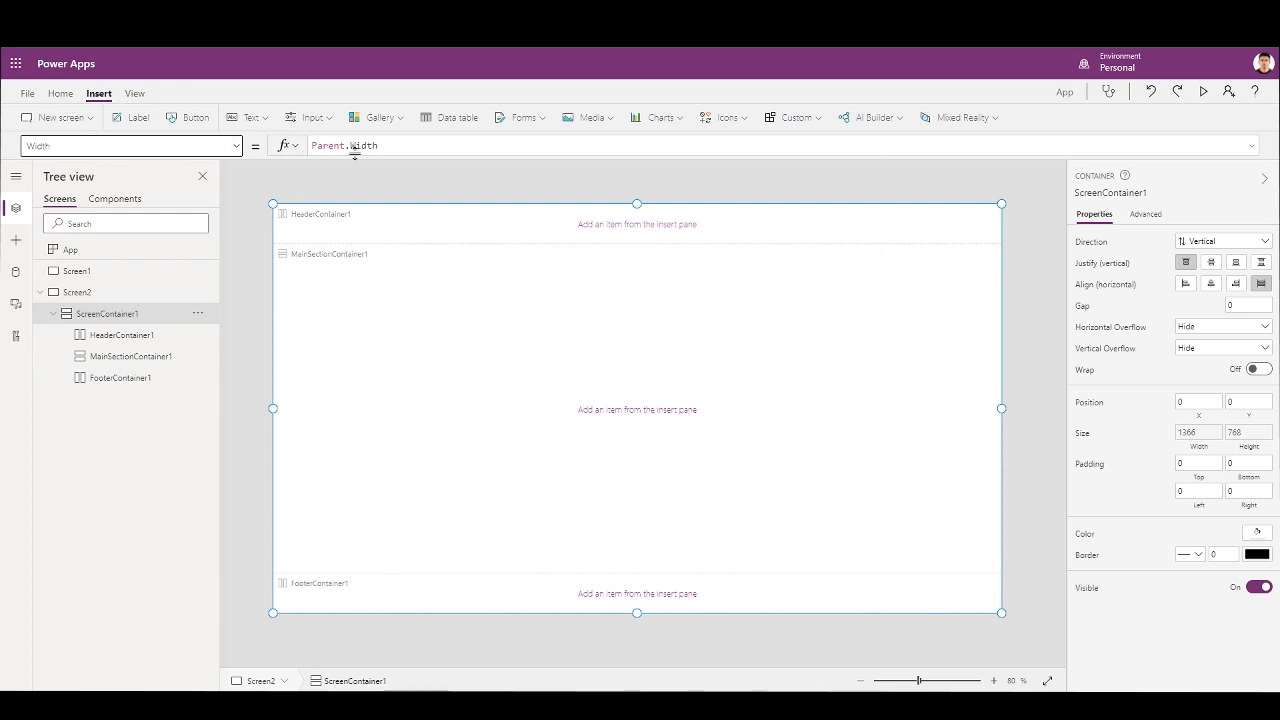
{"action": "left_click", "coordinate": [237, 147]}
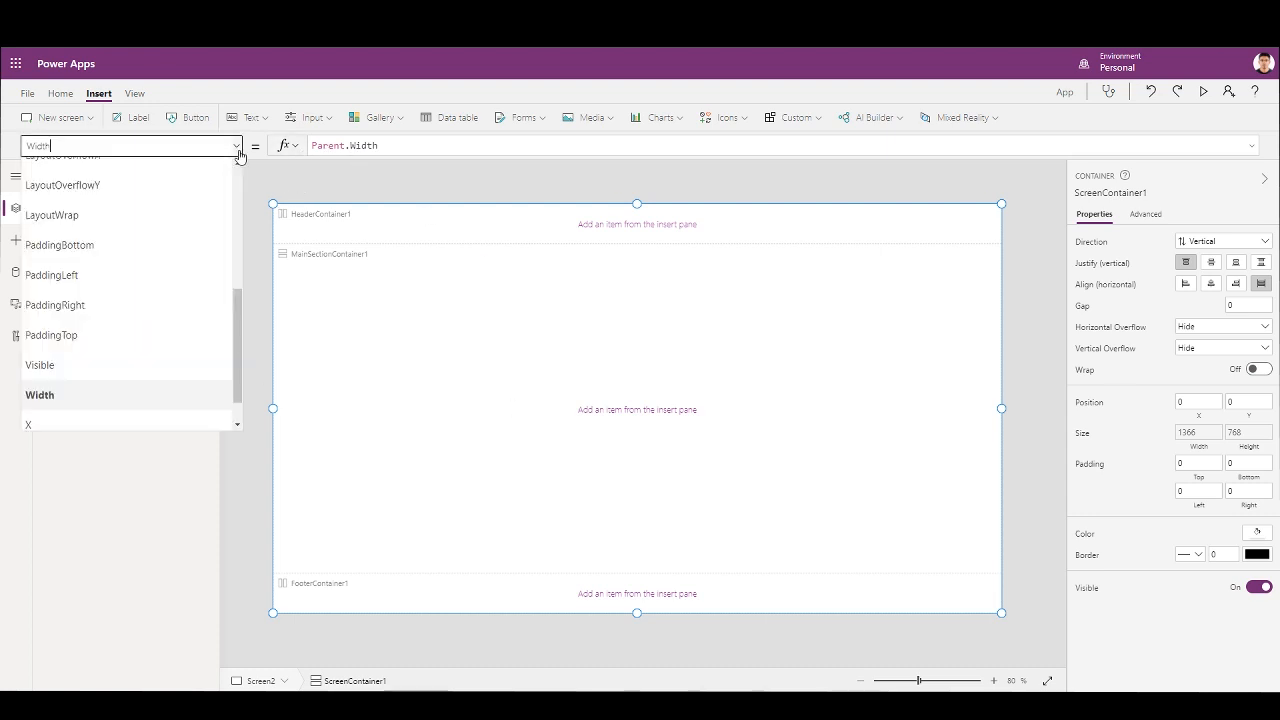
{"action": "scroll", "coordinate": [127, 423], "scroll_direction": "up", "scroll_amount": 5}
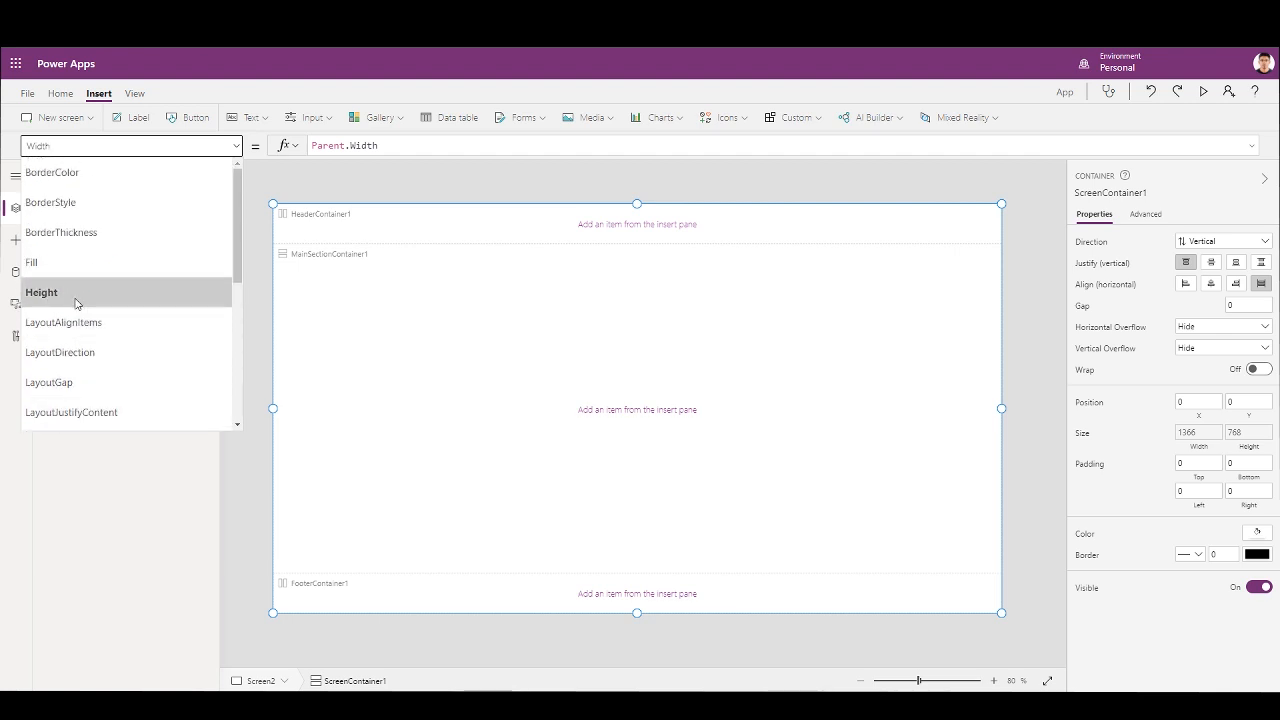
{"action": "left_click", "coordinate": [77, 294]}
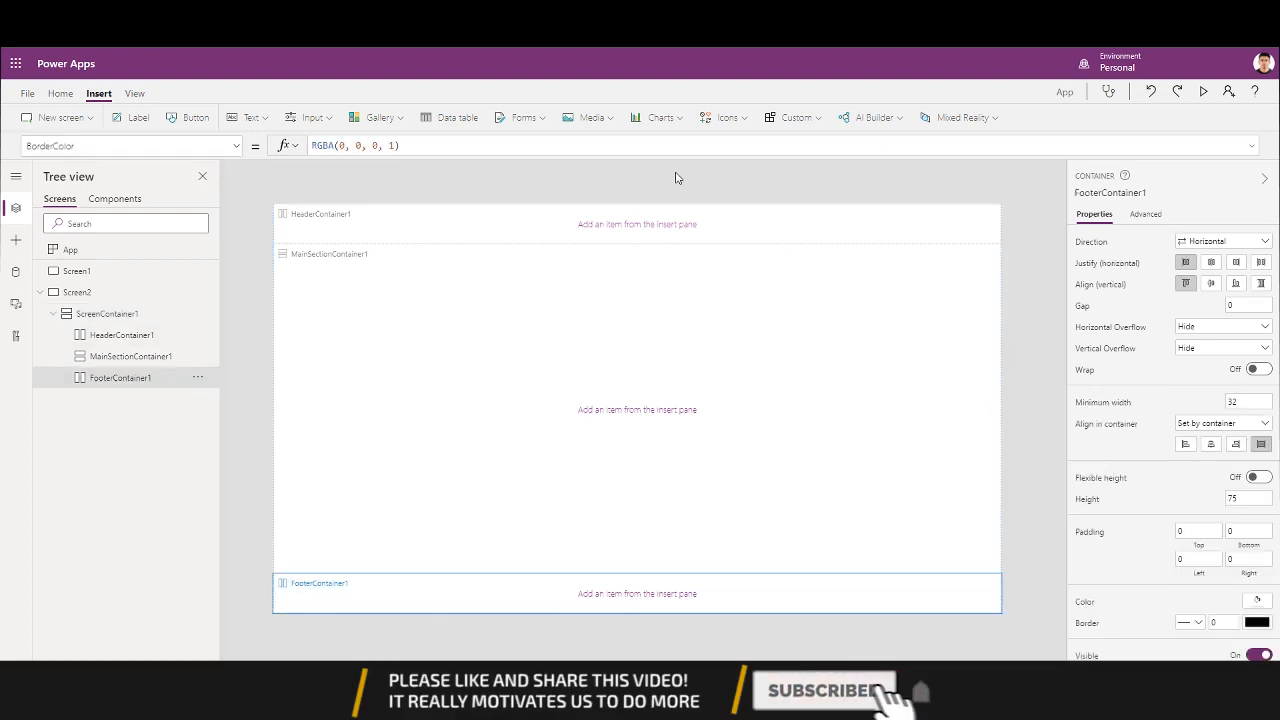
Compare the height and flexible height properties of the header, main section and footer containers
{"action": "left_click", "coordinate": [677, 177]}
{"action": "left_click", "coordinate": [717, 238]}
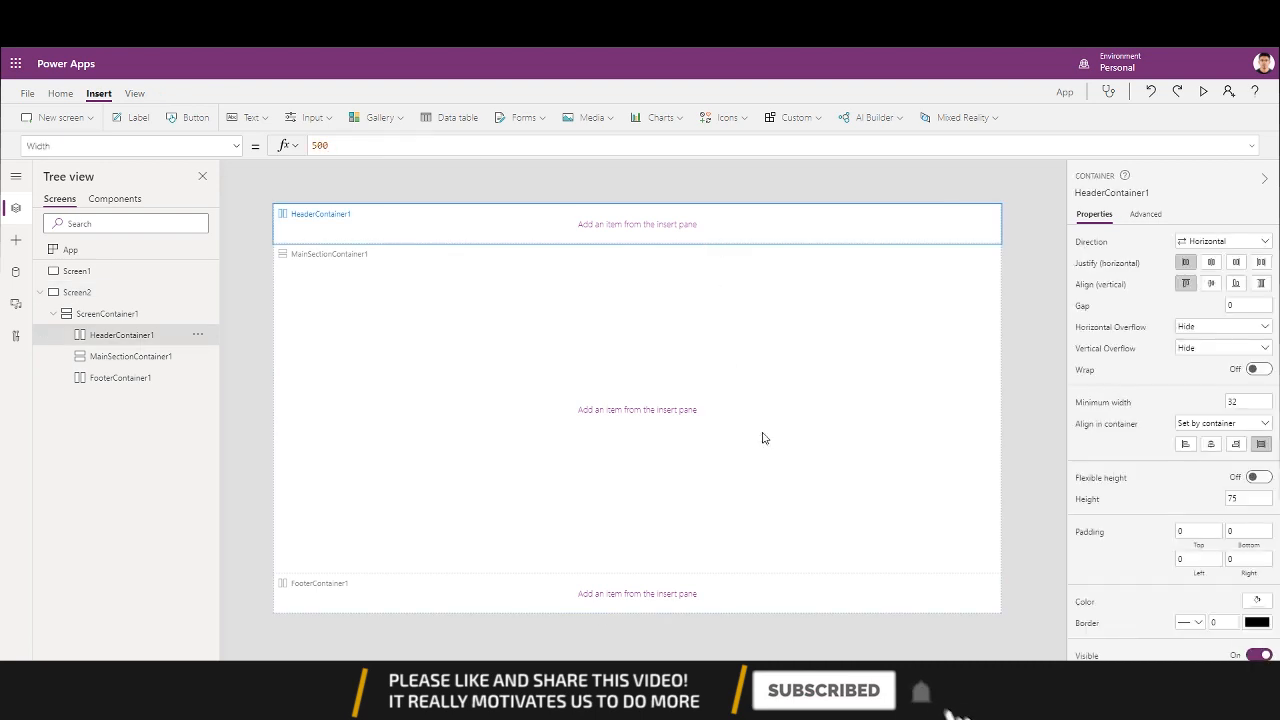
{"action": "left_click", "coordinate": [763, 440]}
{"action": "left_click", "coordinate": [784, 585]}
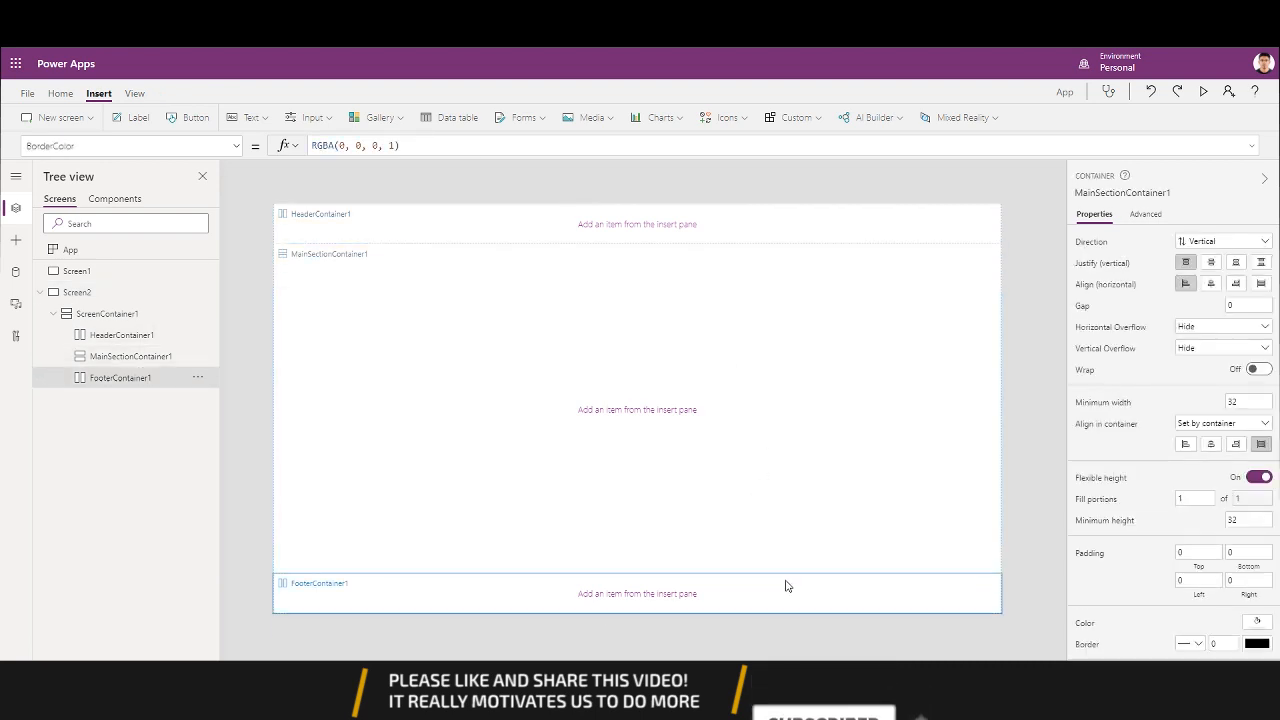
{"action": "left_click", "coordinate": [790, 235]}
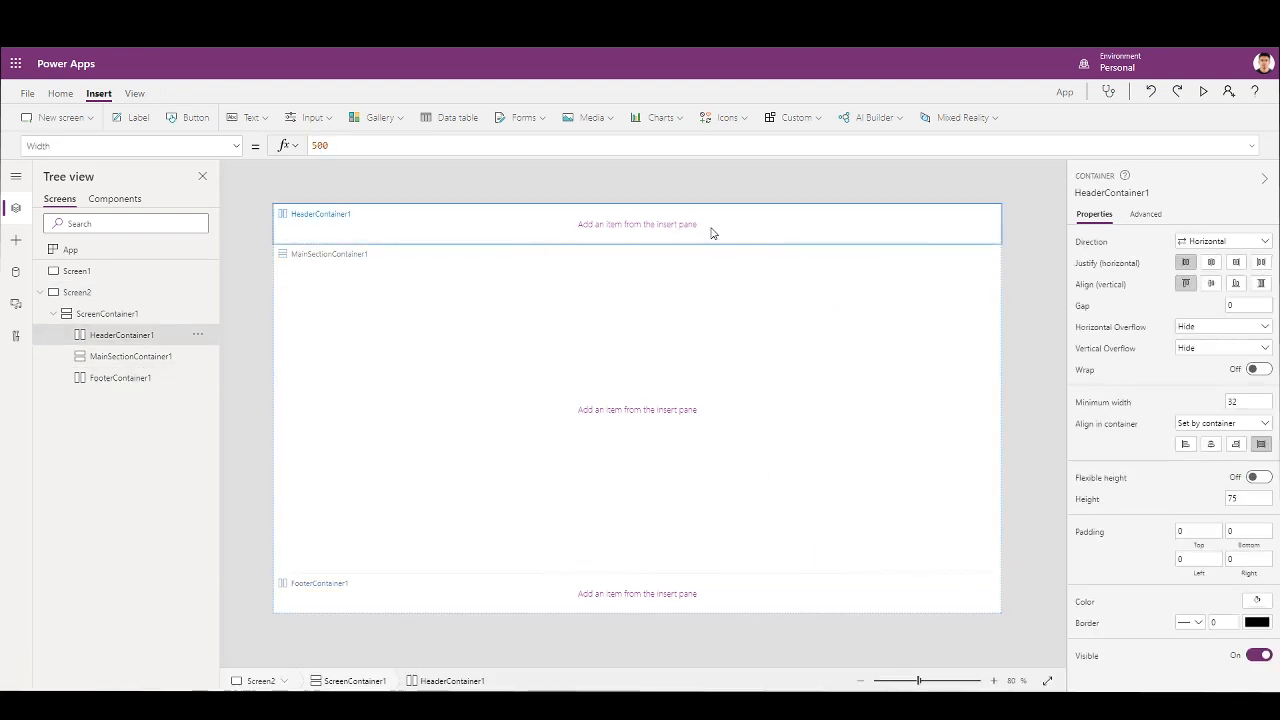
{"action": "left_click", "coordinate": [943, 609]}
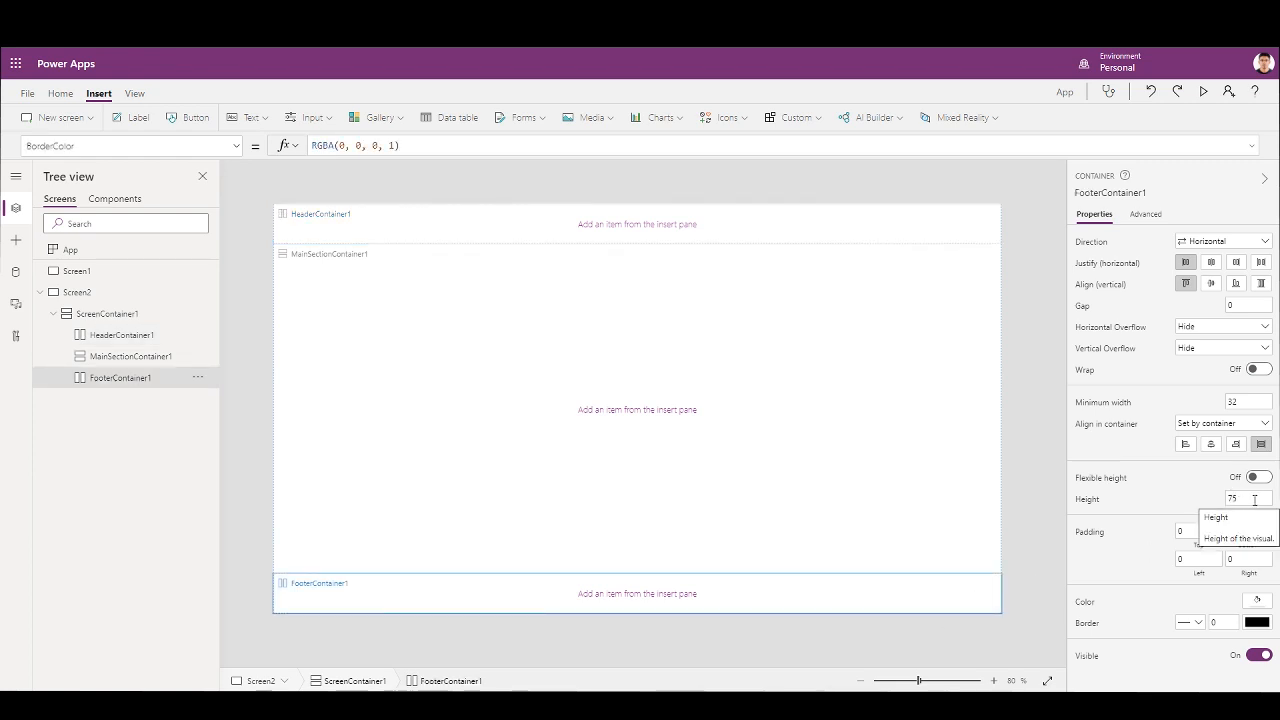
{"action": "left_click", "coordinate": [790, 494]}
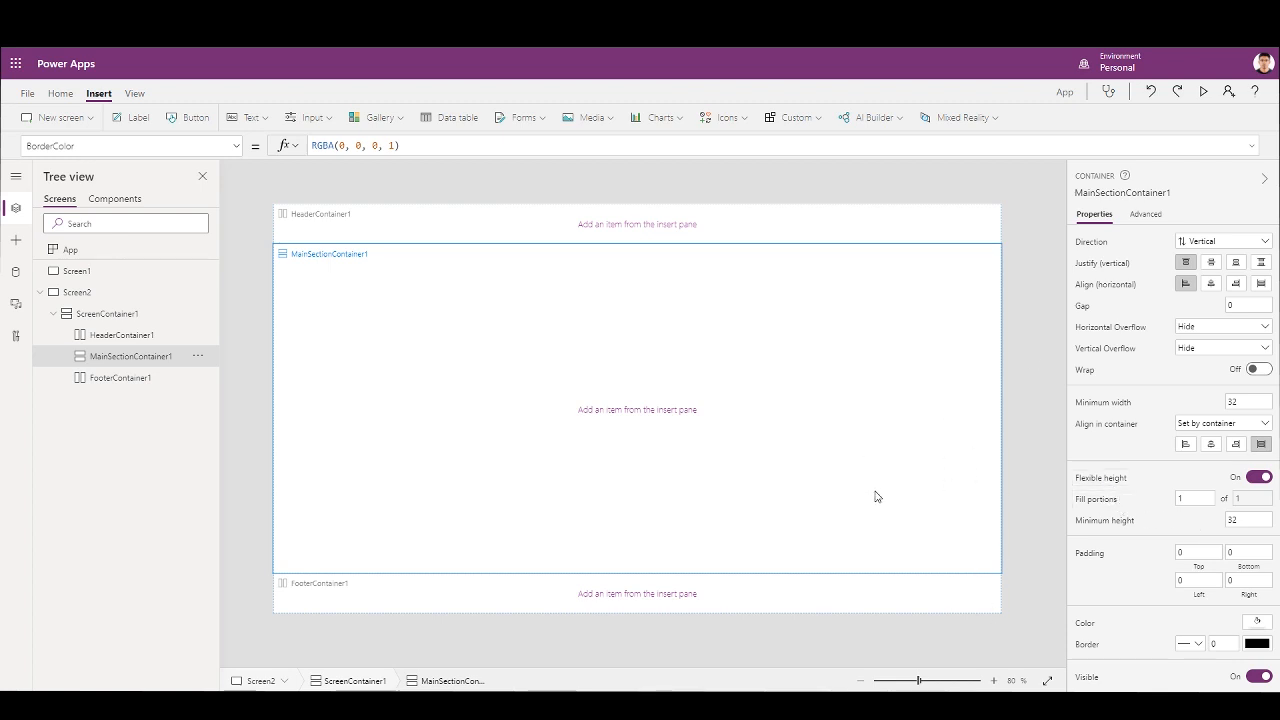
{"action": "left_click", "coordinate": [910, 227]}
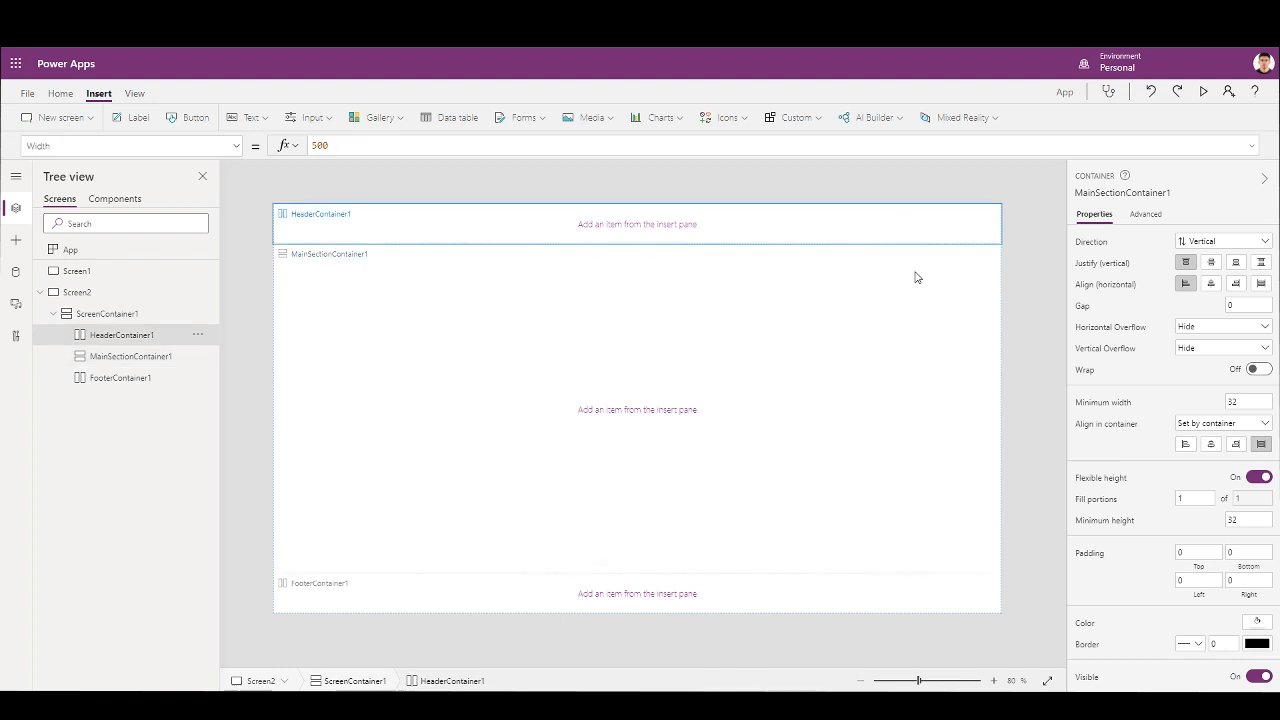
{"action": "left_click", "coordinate": [913, 607]}
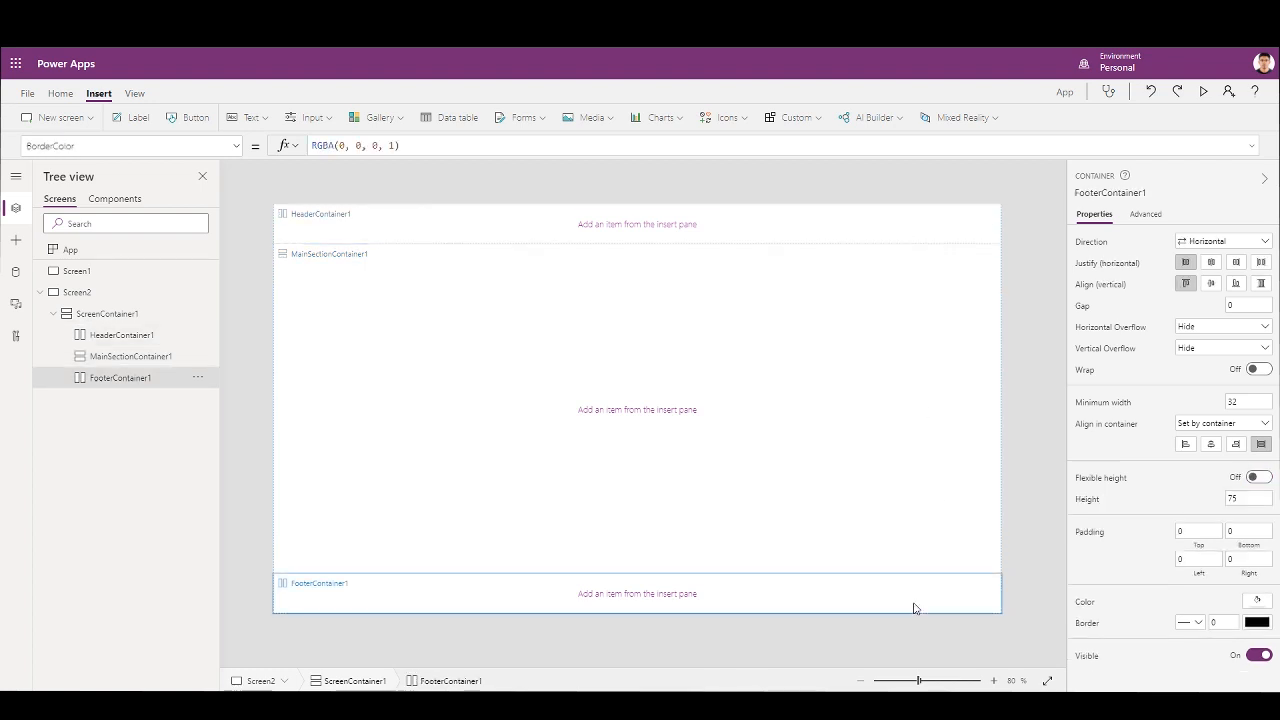
{"action": "left_click", "coordinate": [914, 414]}
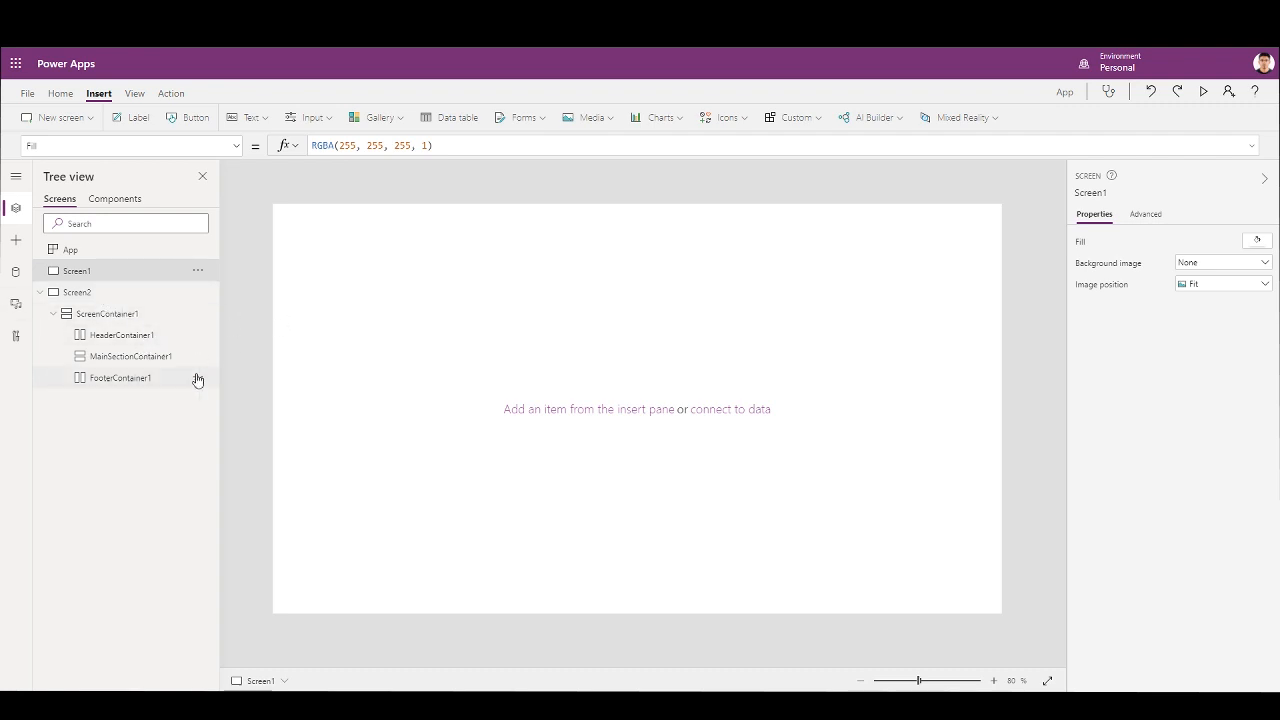
Set the fill color of HeaderContainer1 to dark navy blue
{"action": "left_click", "coordinate": [104, 313]}
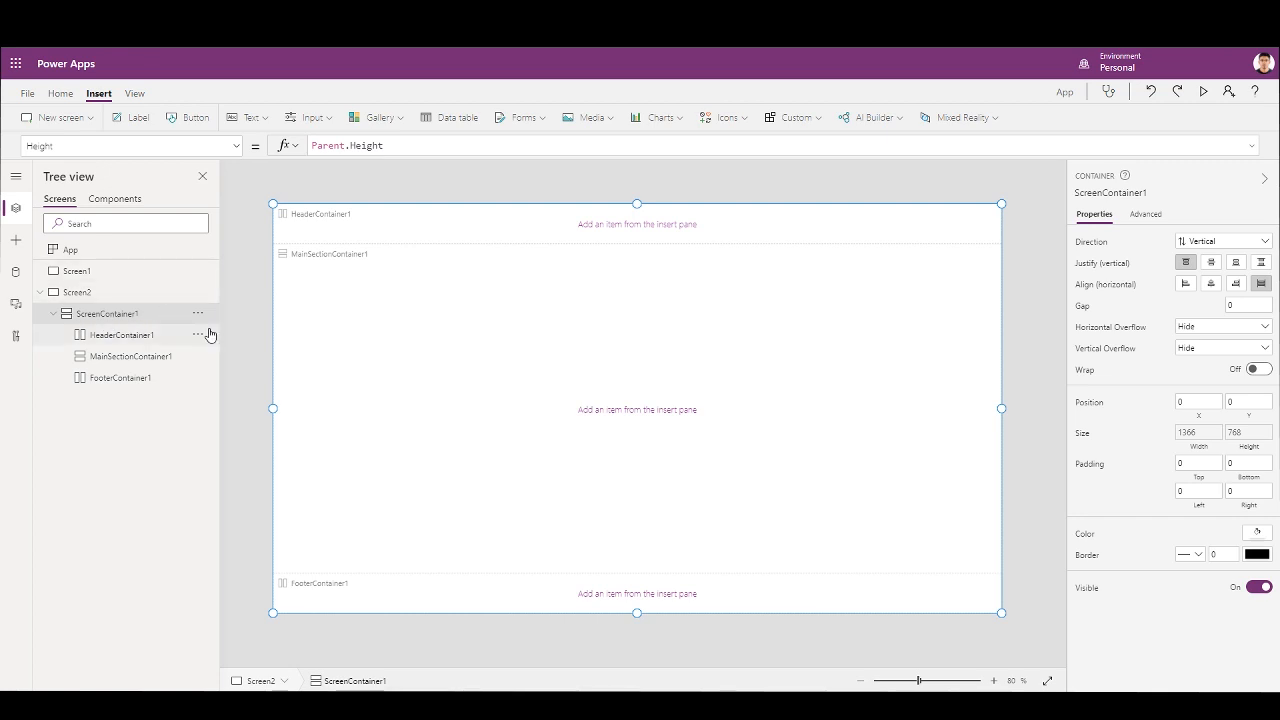
{"action": "left_click", "coordinate": [382, 237]}
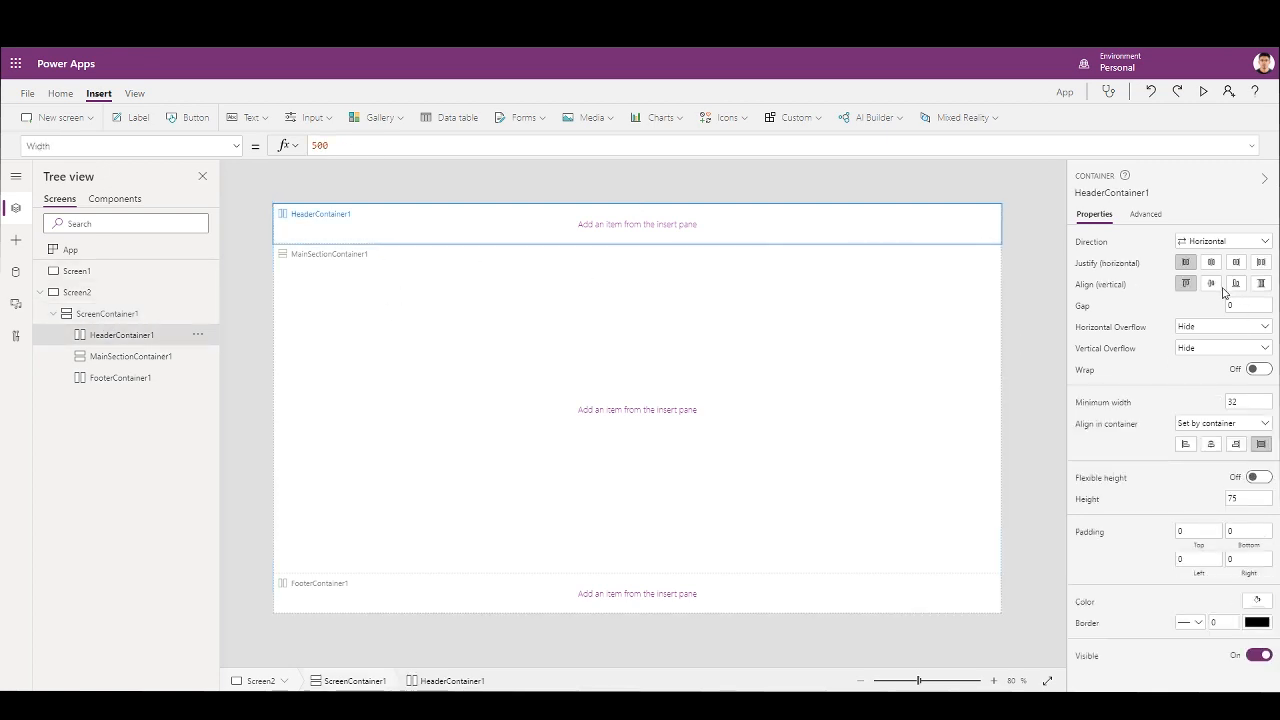
{"action": "left_click", "coordinate": [1257, 600]}
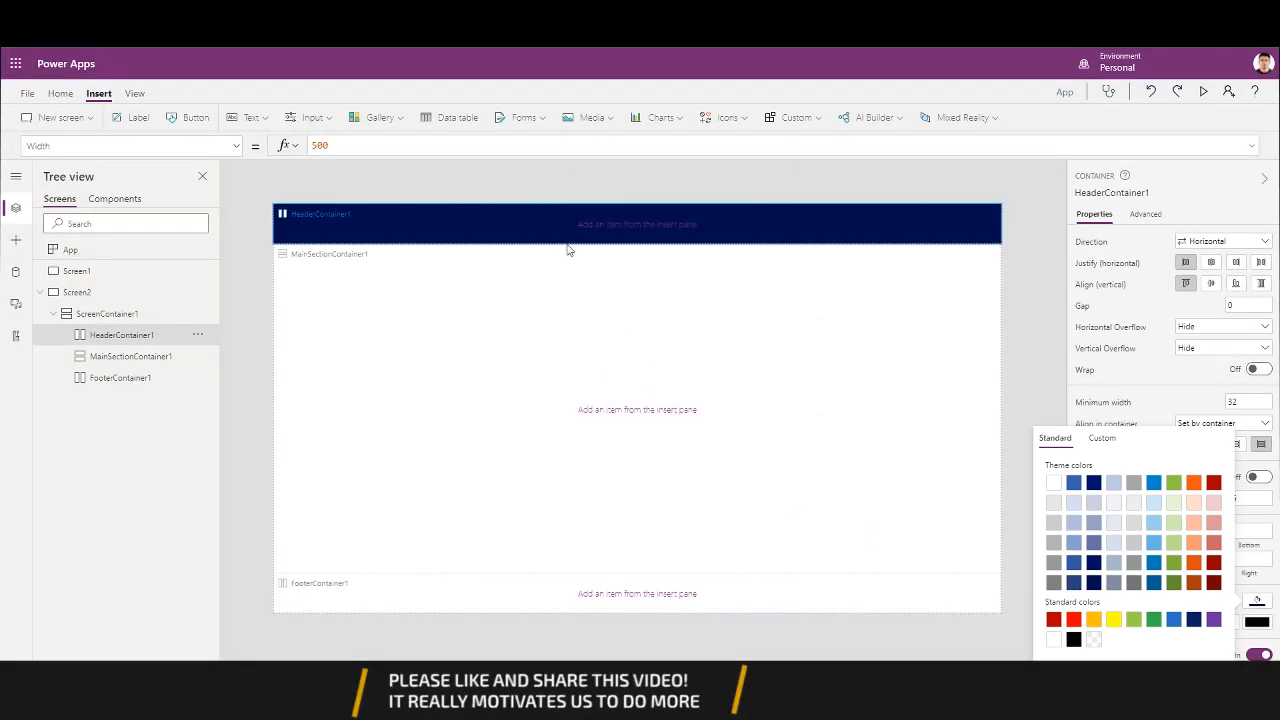
Insert three buttons side by side into HeaderContainer1
{"action": "left_click", "coordinate": [180, 126]}
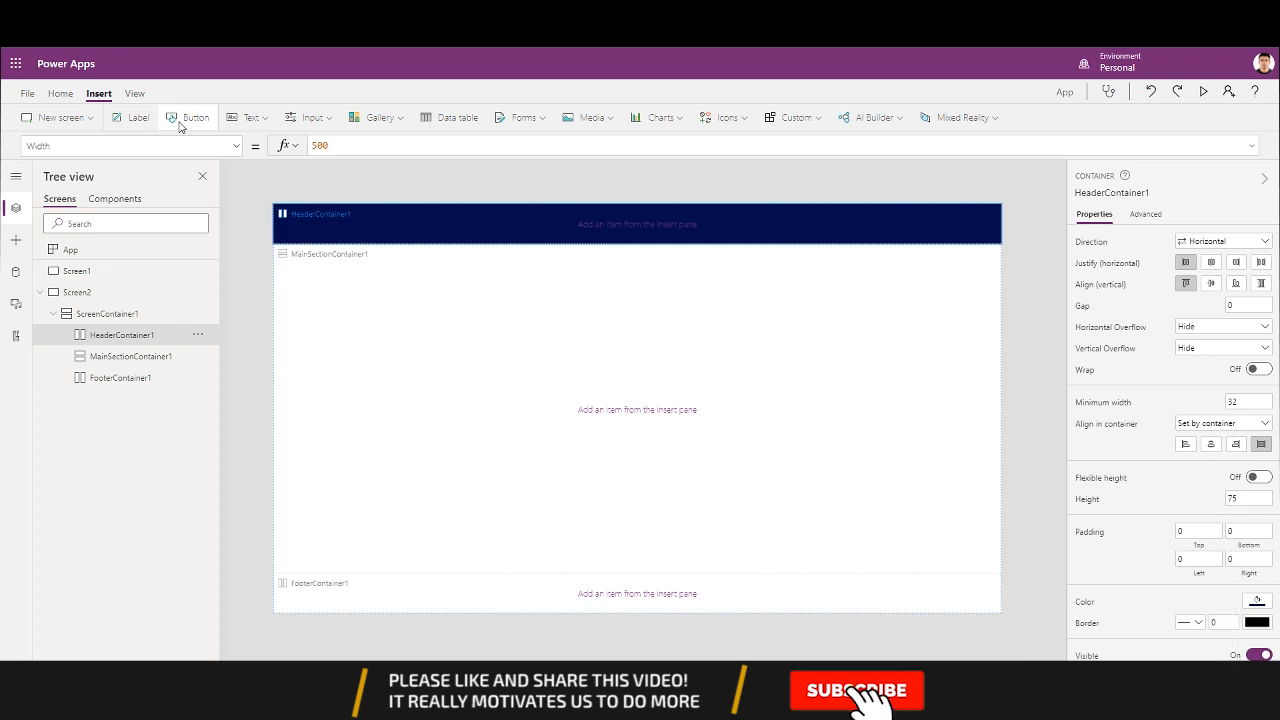
{"action": "left_click", "coordinate": [181, 125]}
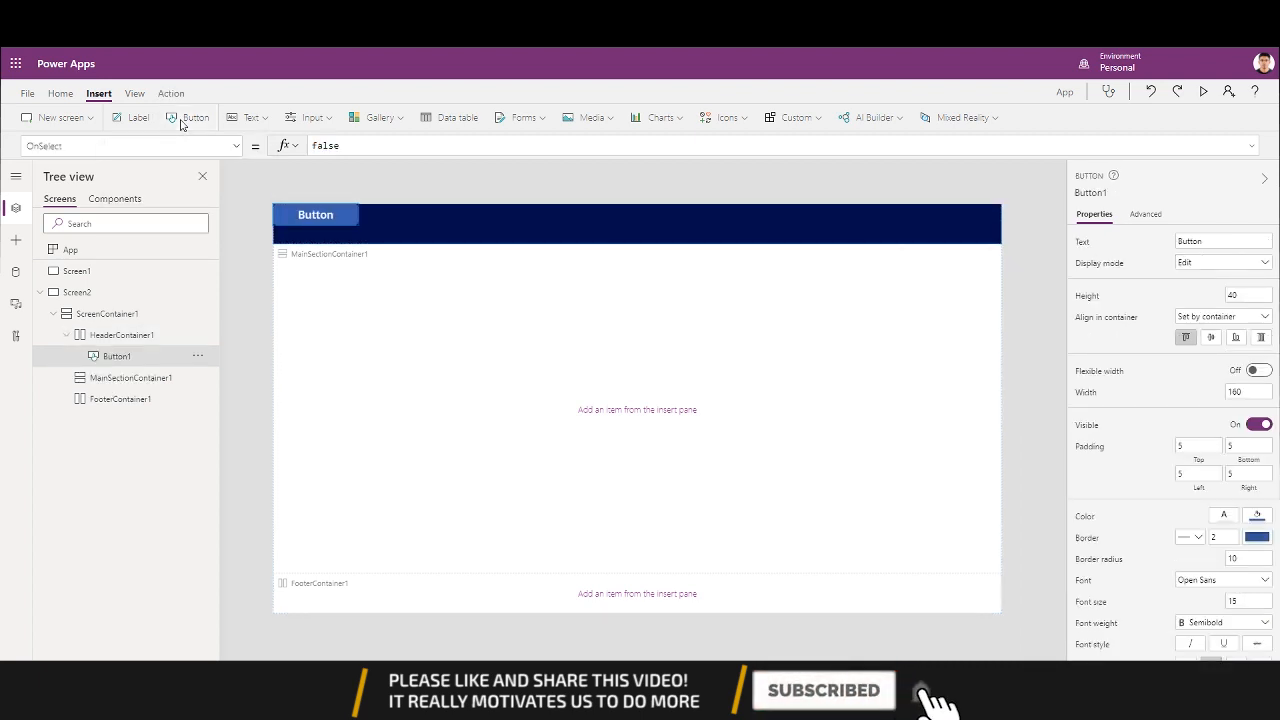
{"action": "left_click", "coordinate": [181, 124]}
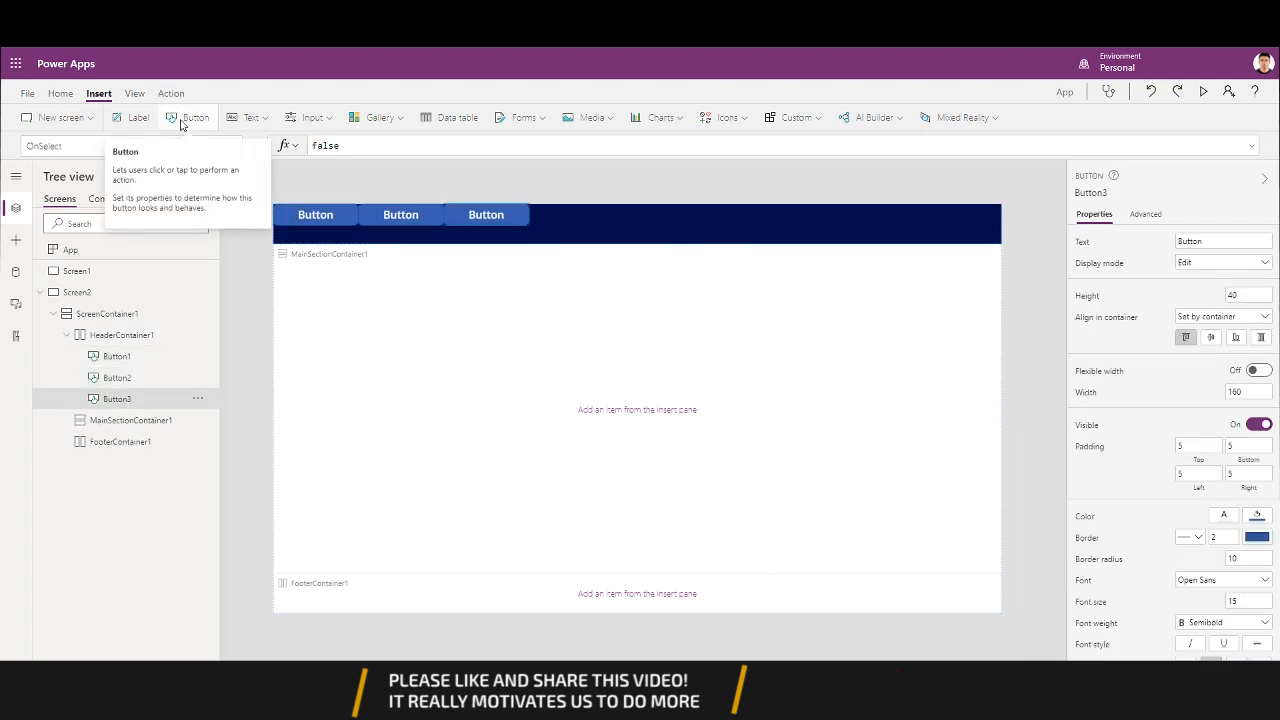
Set the text of the first header button to Home and the second to About
{"action": "left_click", "coordinate": [326, 220]}
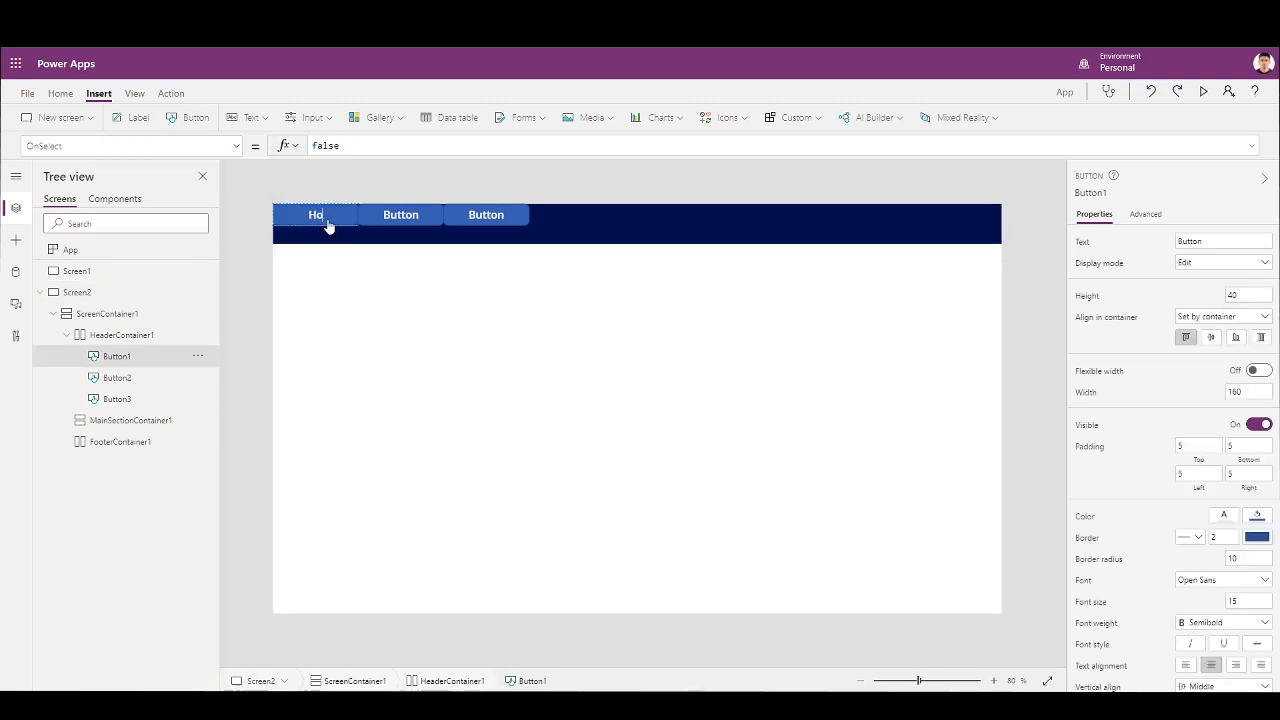
{"action": "type", "text": "me"}
{"action": "double_click", "coordinate": [401, 215]}
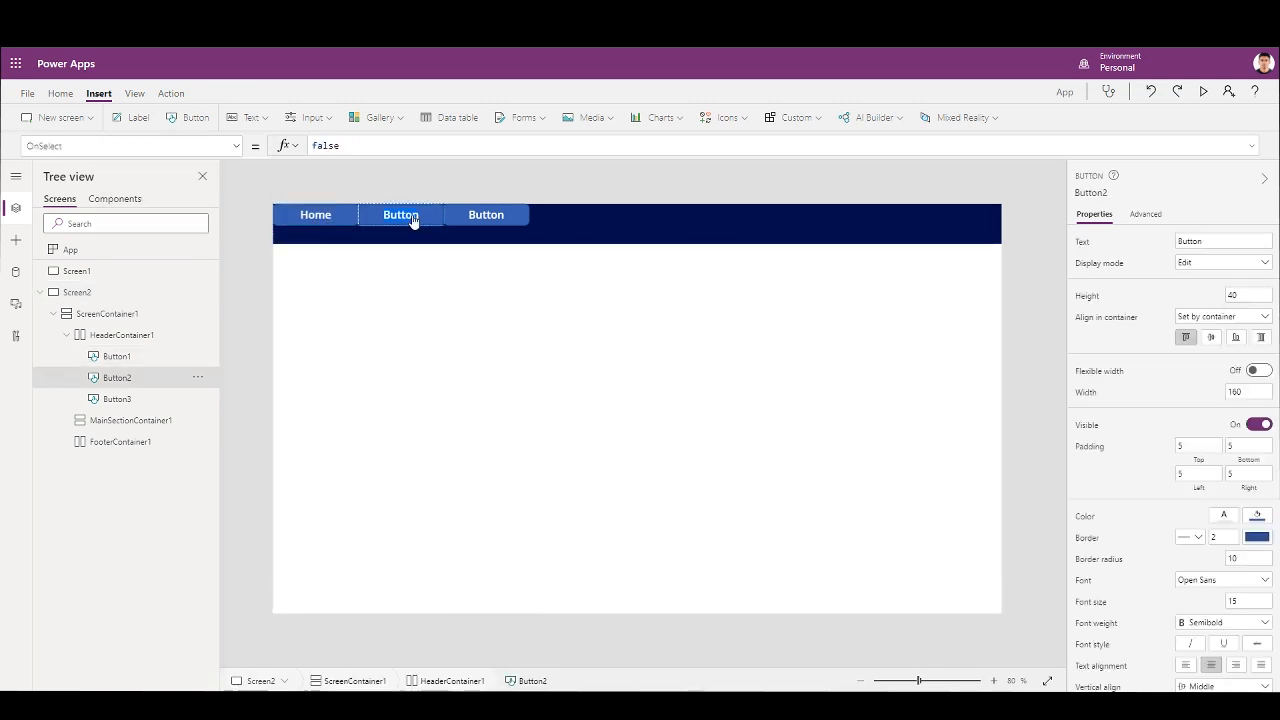
{"action": "type", "text": "Example"}
{"action": "key", "text": "BackSpace"}
{"action": "key", "text": "BackSpace"}
{"action": "key", "text": "BackSpace"}
{"action": "key", "text": "BackSpace"}
{"action": "key", "text": "BackSpace"}
{"action": "key", "text": "BackSpace"}
{"action": "type", "text": "About"}
Label the third header button Contact and add a duplicate of that button beside it
{"action": "double_click", "coordinate": [500, 218]}
{"action": "type", "text": "C"}
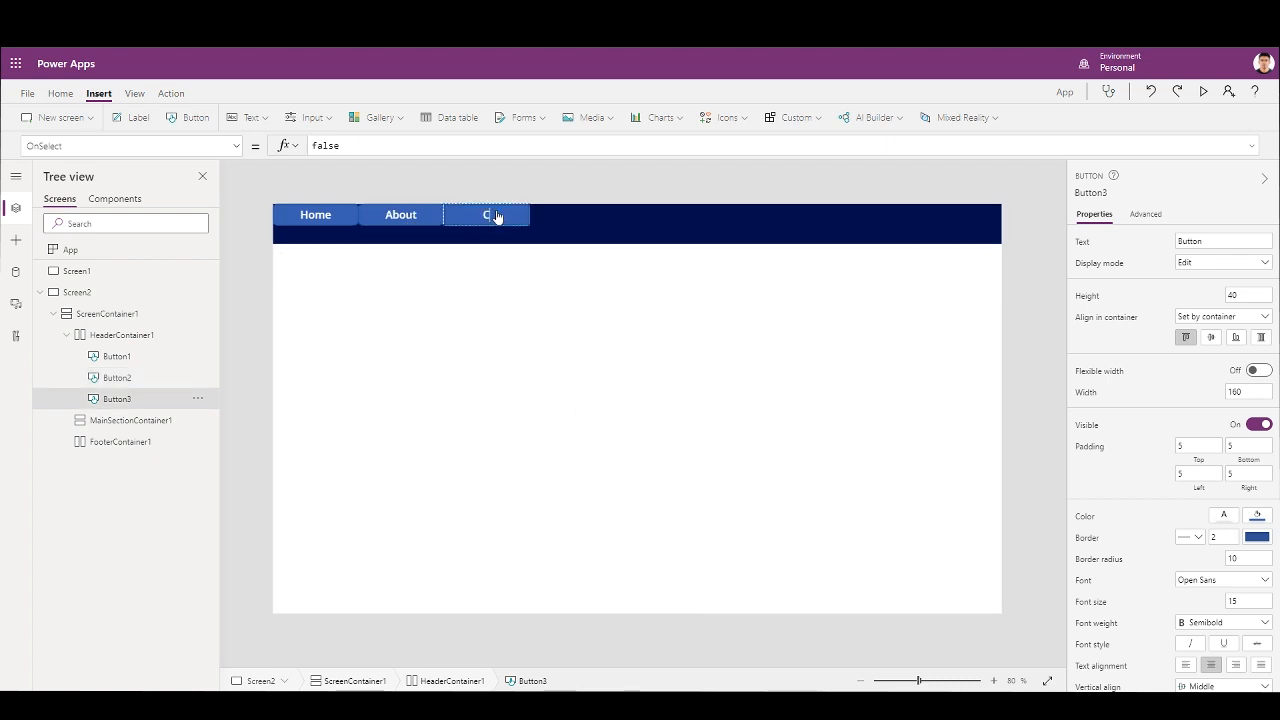
{"action": "type", "text": "ontact"}
{"action": "left_click", "coordinate": [559, 216]}
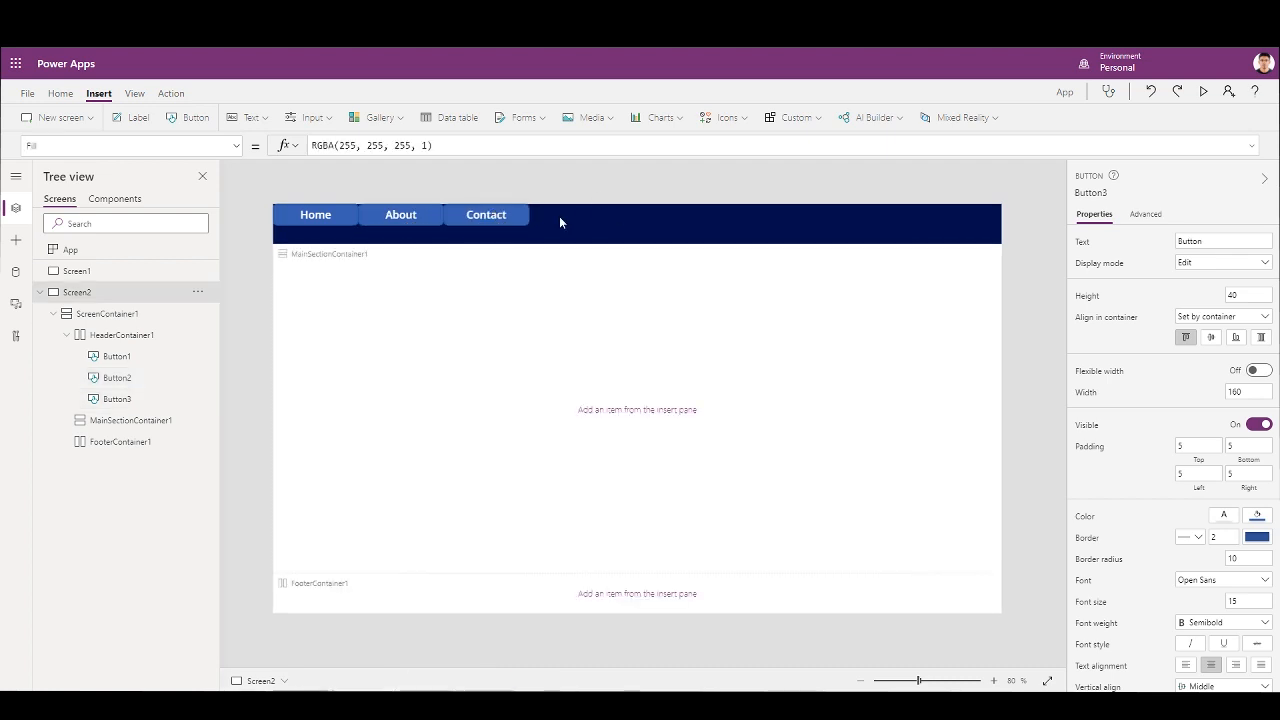
{"action": "left_click", "coordinate": [503, 216]}
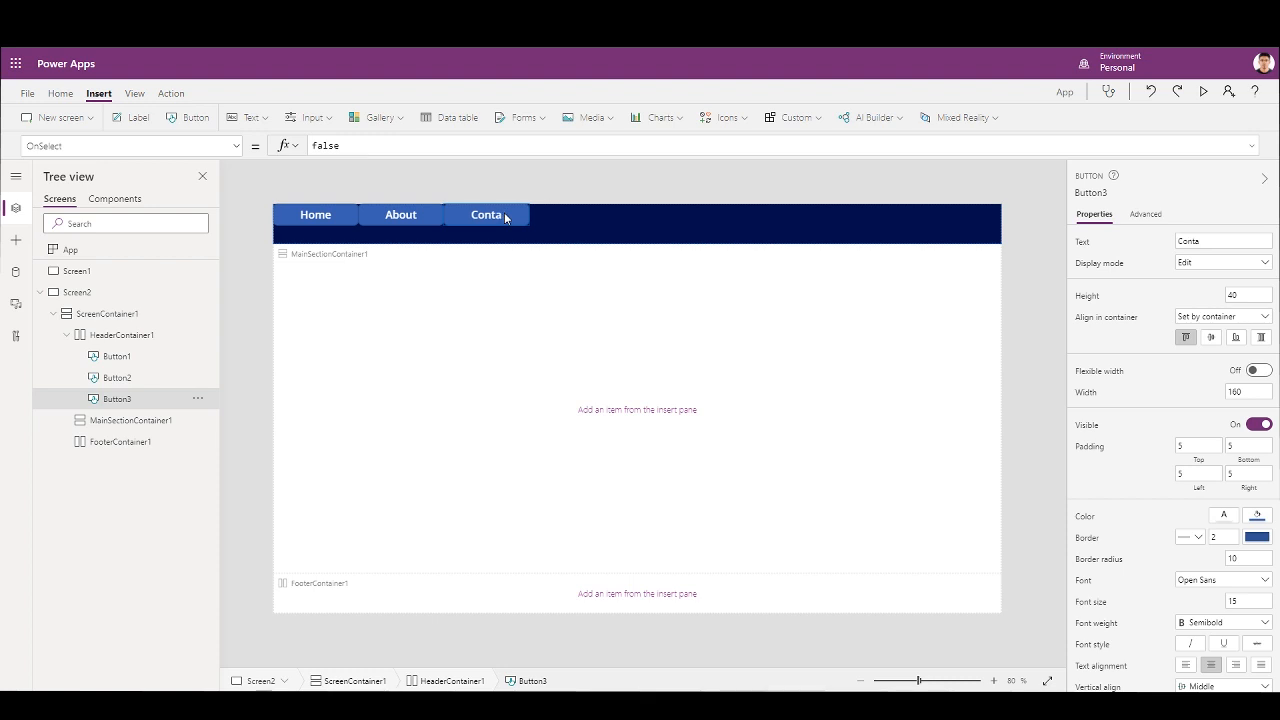
{"action": "key", "text": "ctrl+v"}
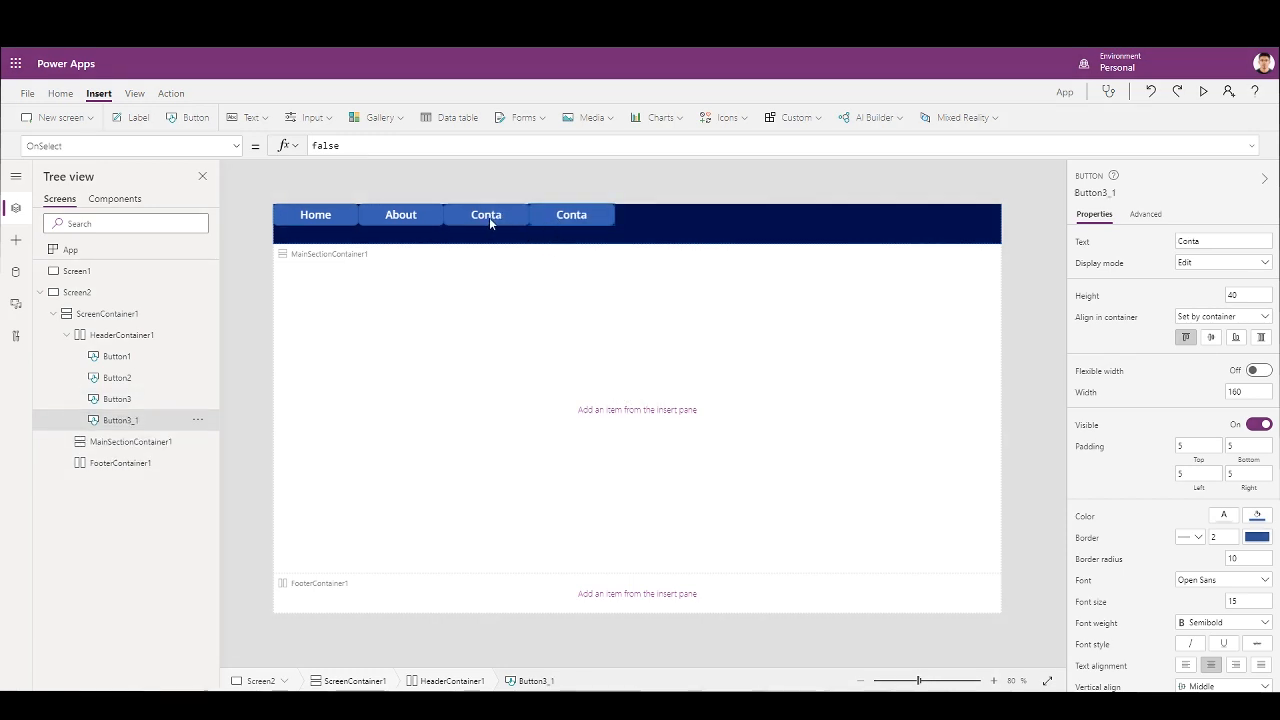
Change the third header button's text to Service and the fourth button's text to Contact
{"action": "left_click", "coordinate": [489, 220]}
{"action": "type", "text": "Service"}
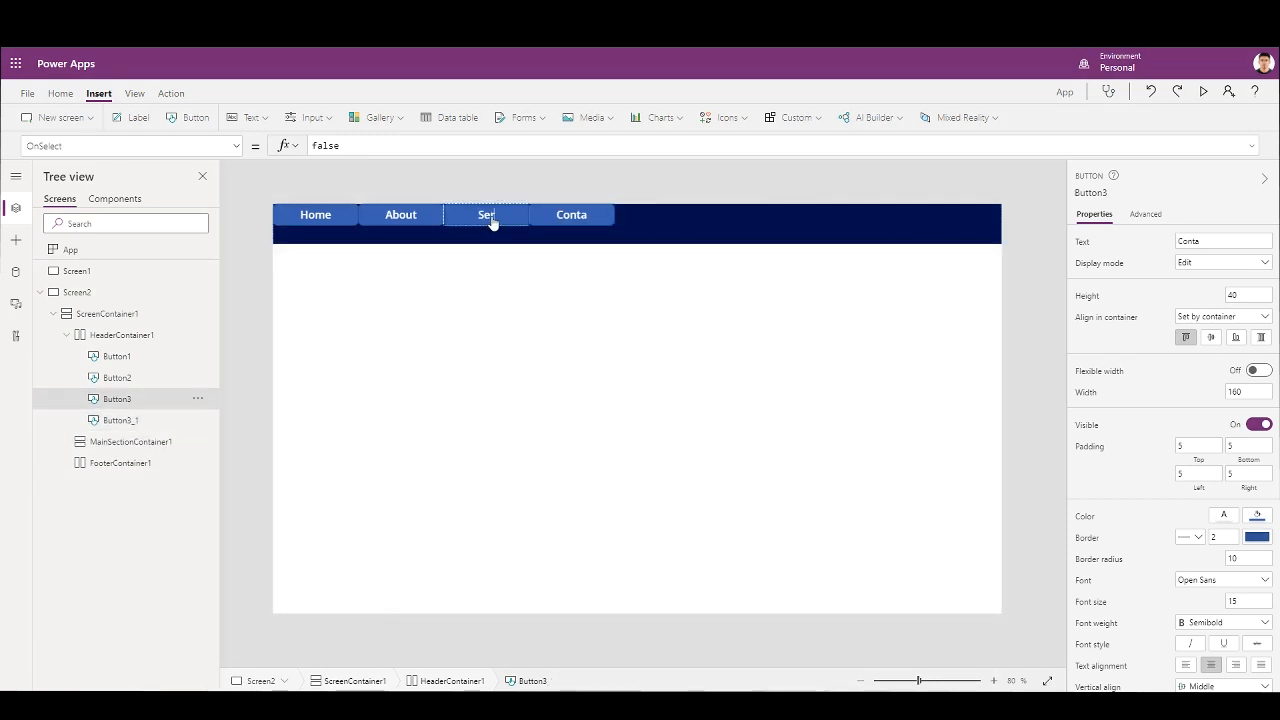
{"action": "left_click", "coordinate": [577, 221]}
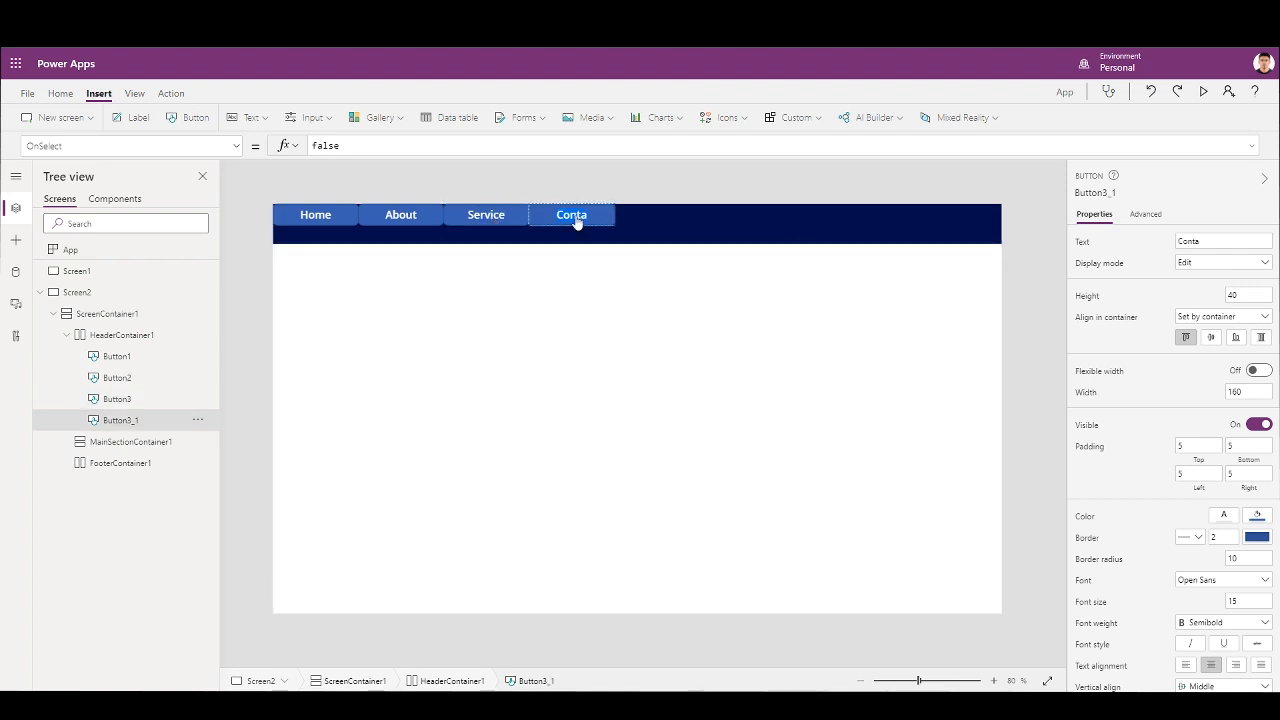
{"action": "double_click", "coordinate": [577, 221]}
{"action": "type", "text": "Contact"}
{"action": "left_click", "coordinate": [651, 200]}
Set the border thickness of all four header buttons to 0
{"action": "left_click", "coordinate": [575, 218]}
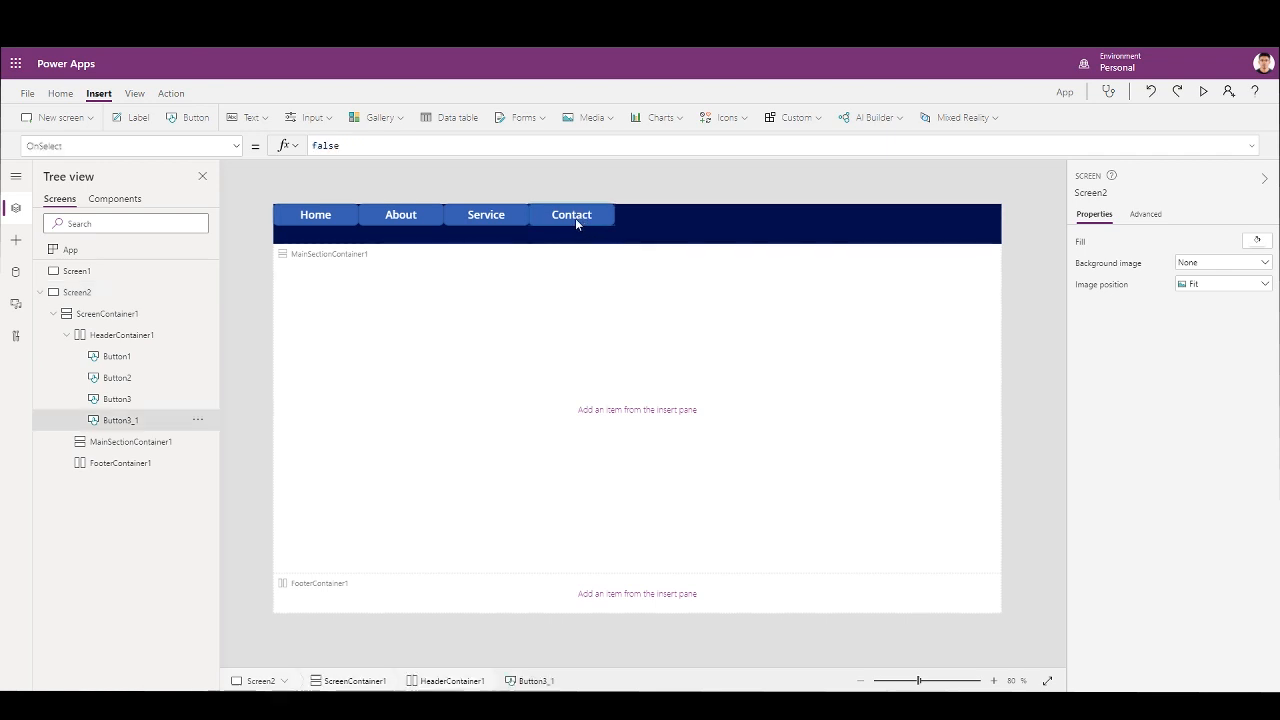
{"action": "left_click", "coordinate": [471, 217], "text": "shift"}
{"action": "left_click", "coordinate": [400, 215], "text": "shift"}
{"action": "left_click", "coordinate": [306, 222], "text": "shift"}
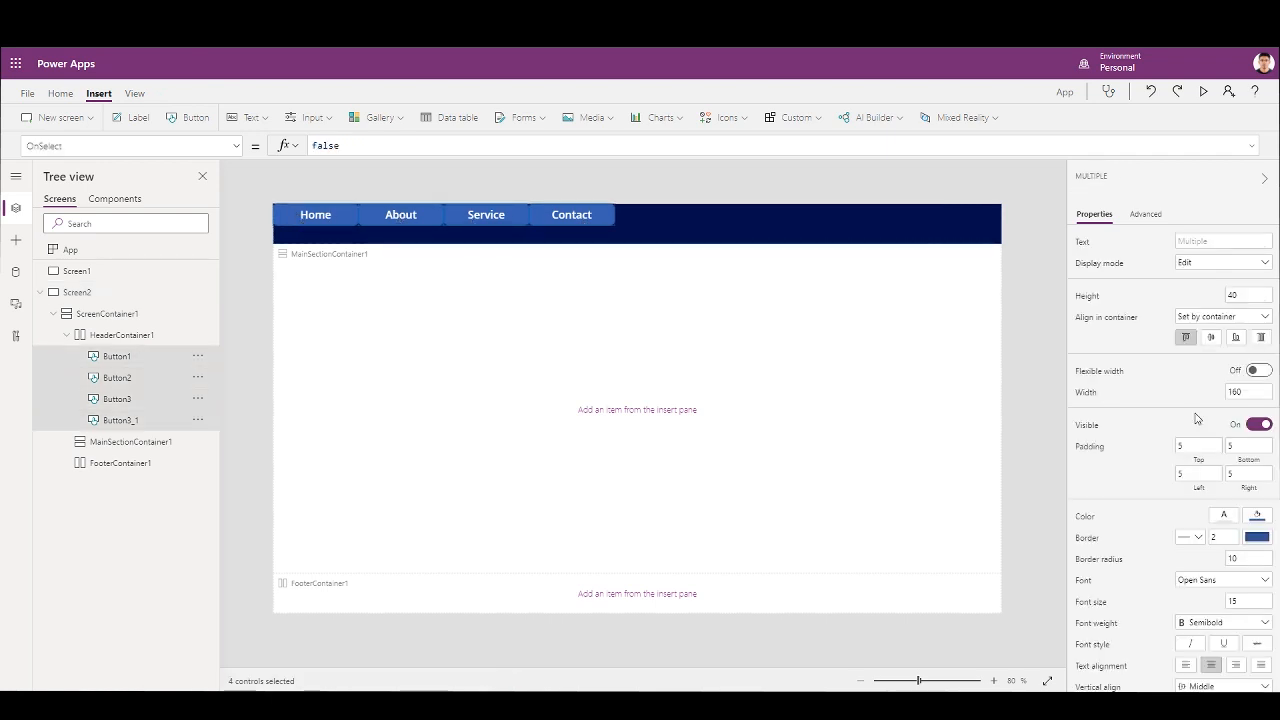
{"action": "left_click", "coordinate": [1228, 540]}
{"action": "left_click", "coordinate": [1049, 427]}
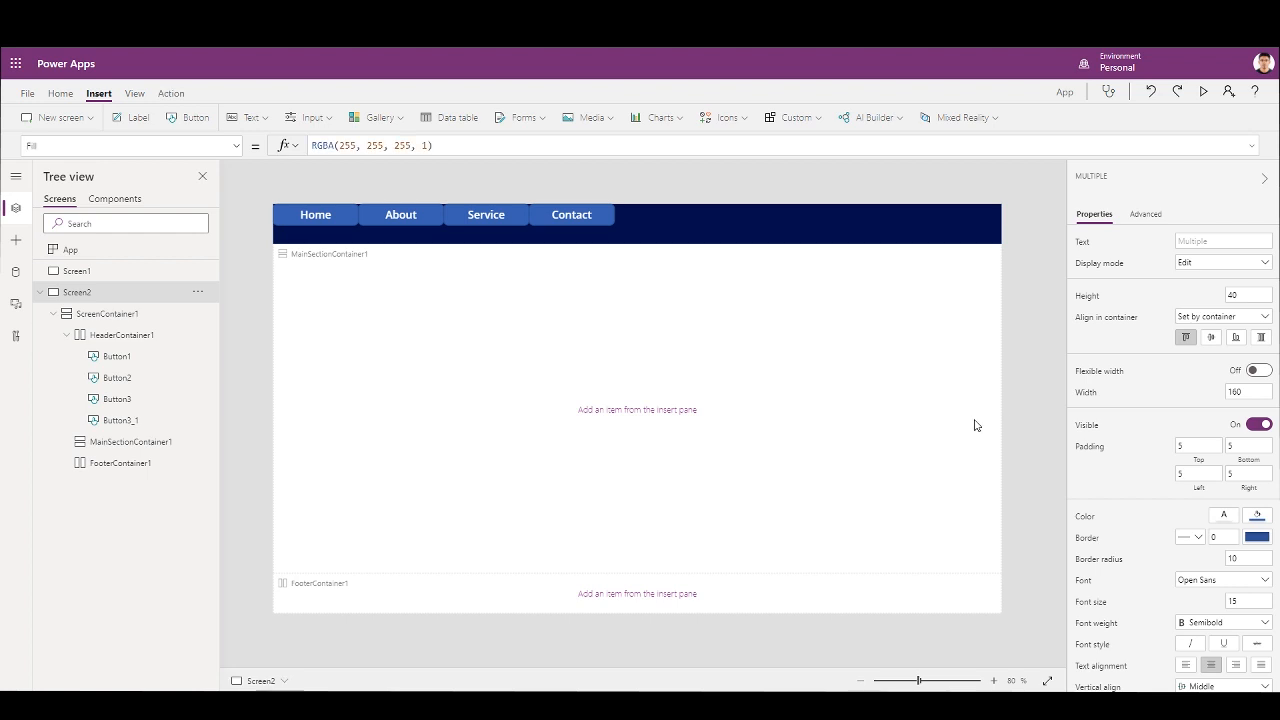
Fill all four header buttons with the same dark navy blue as the header container
{"action": "left_click", "coordinate": [540, 216]}
{"action": "left_click", "coordinate": [411, 218]}
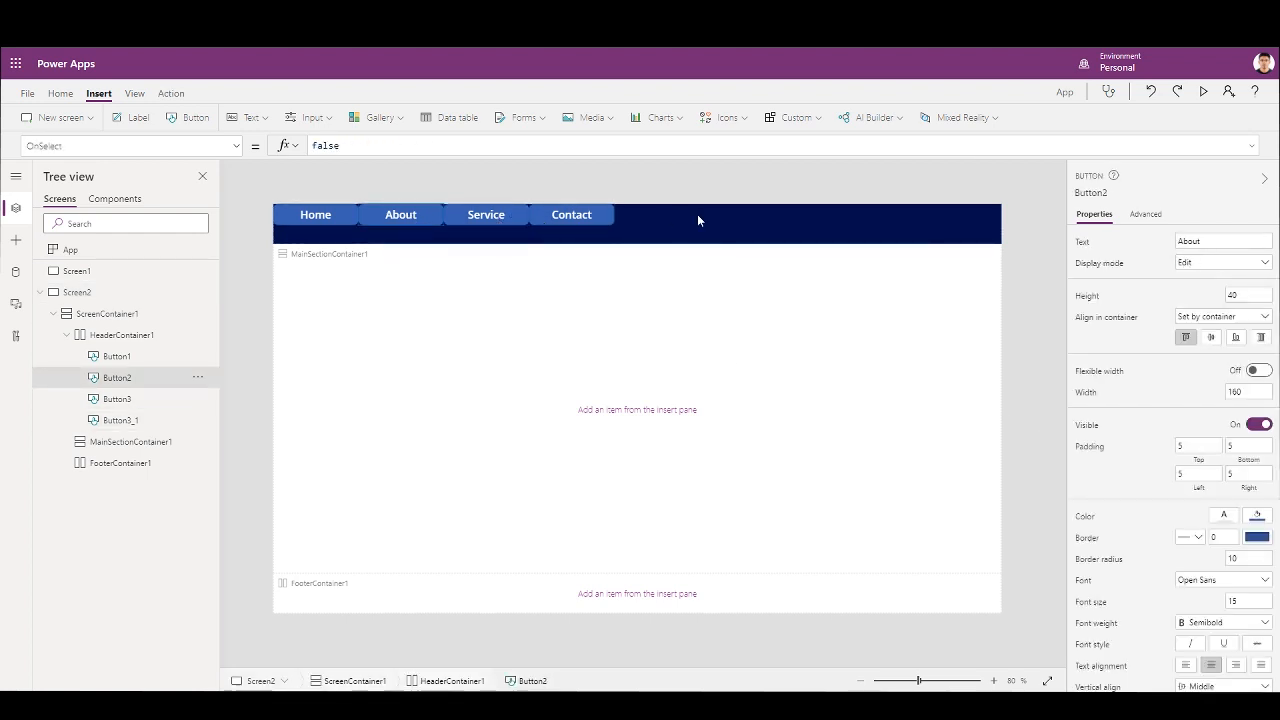
{"action": "left_click", "coordinate": [572, 218]}
{"action": "left_click", "coordinate": [502, 216], "text": "shift"}
{"action": "left_click", "coordinate": [406, 217], "text": "shift"}
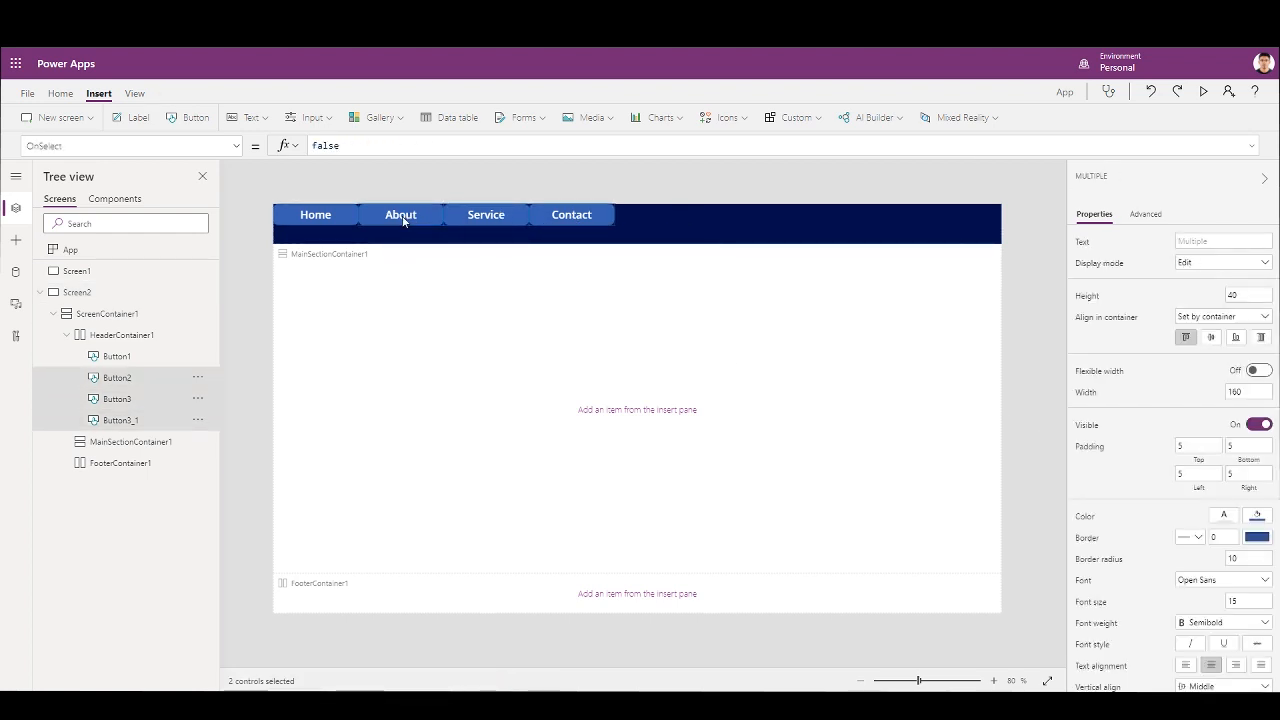
{"action": "left_click", "coordinate": [335, 218], "text": "shift"}
{"action": "left_click", "coordinate": [1257, 516]}
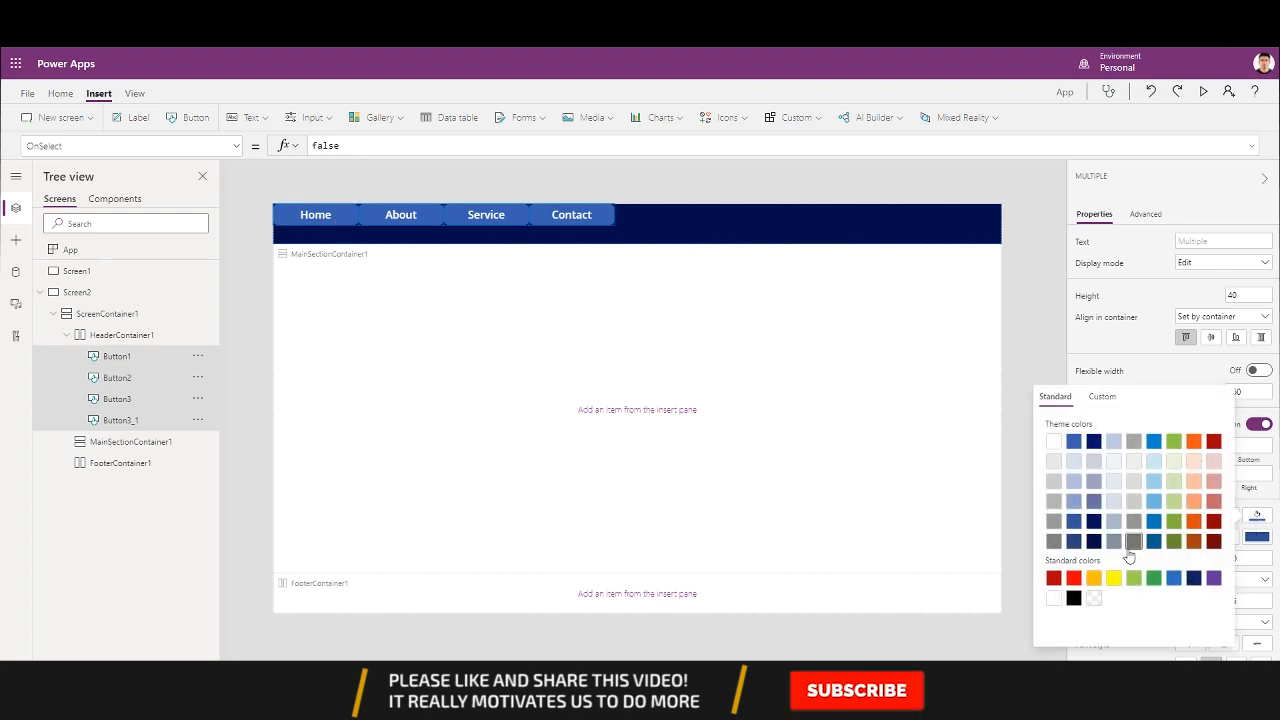
{"action": "left_click", "coordinate": [1094, 541]}
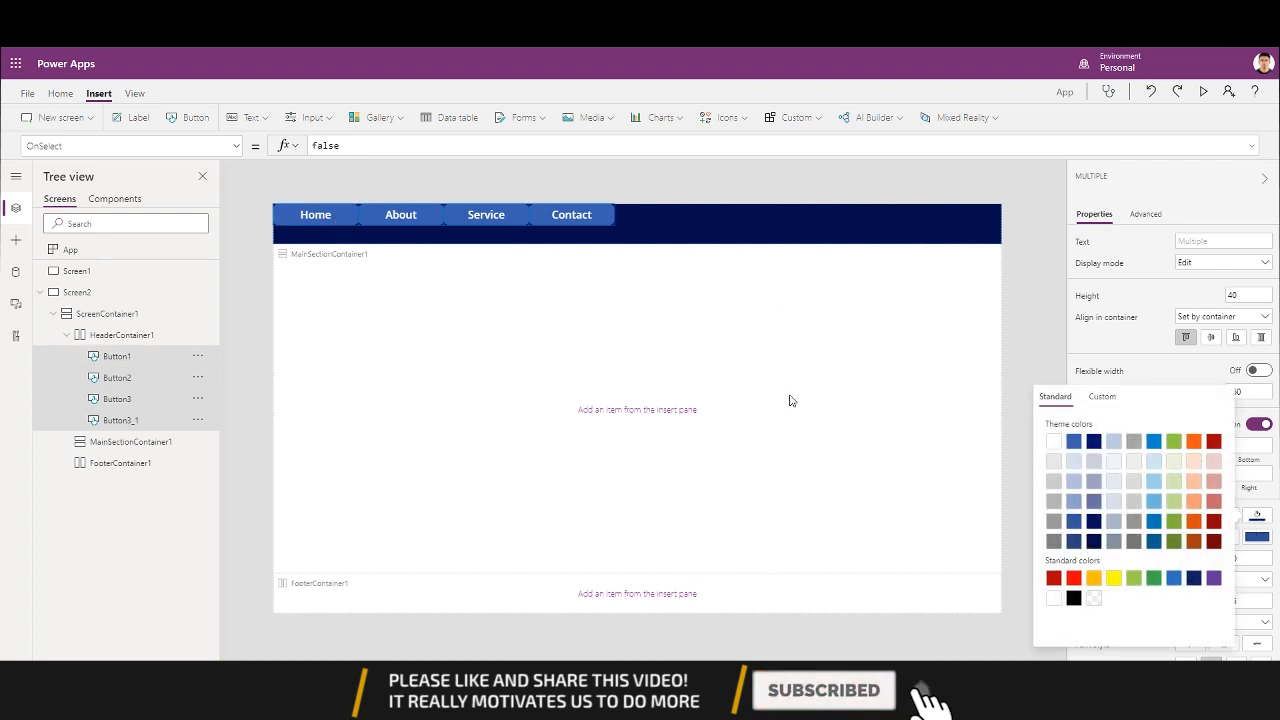
{"action": "left_click", "coordinate": [1008, 310]}
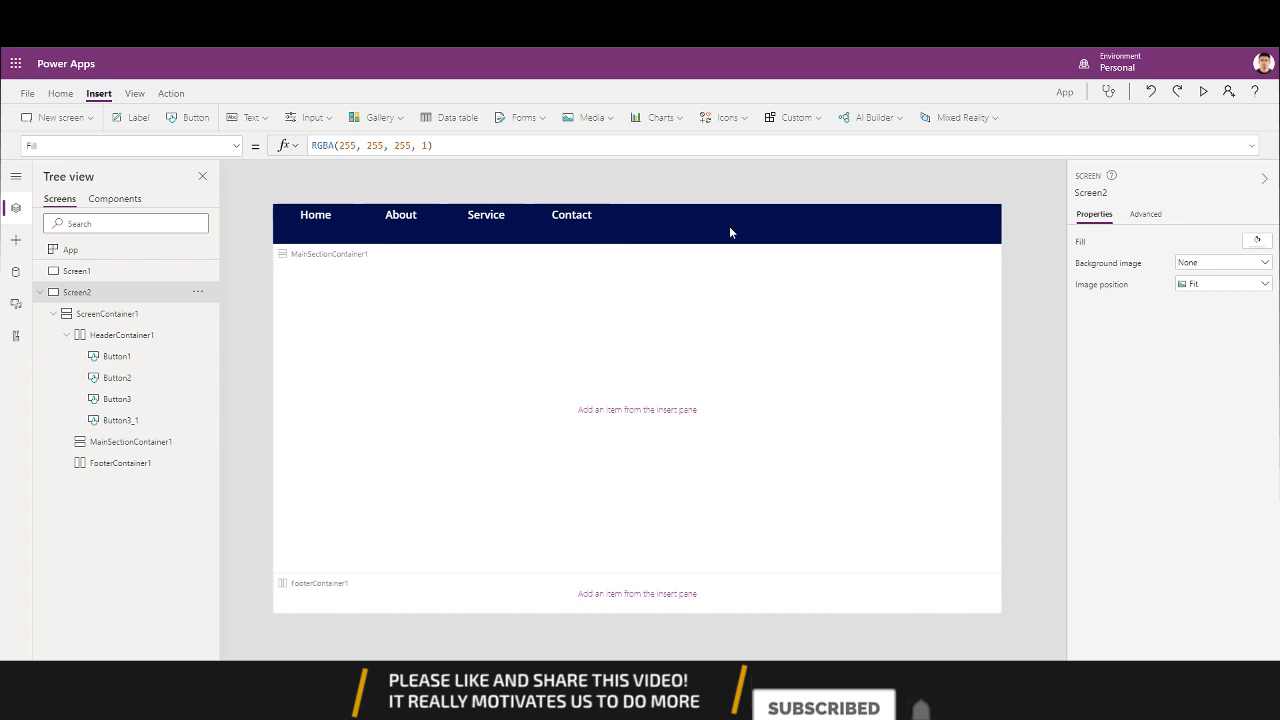
Switch HeaderContainer1's direction to Vertical and return it to Horizontal
{"action": "left_click", "coordinate": [660, 231]}
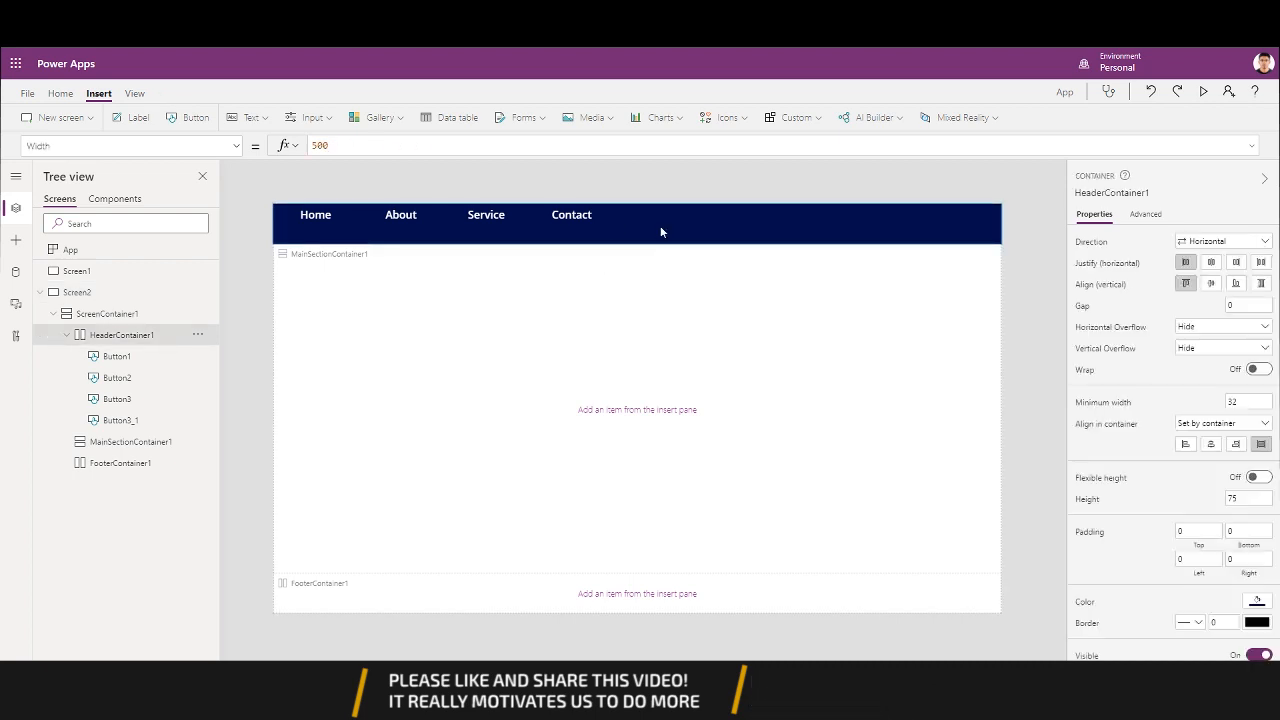
{"action": "left_click", "coordinate": [1217, 248]}
{"action": "left_click", "coordinate": [1205, 274]}
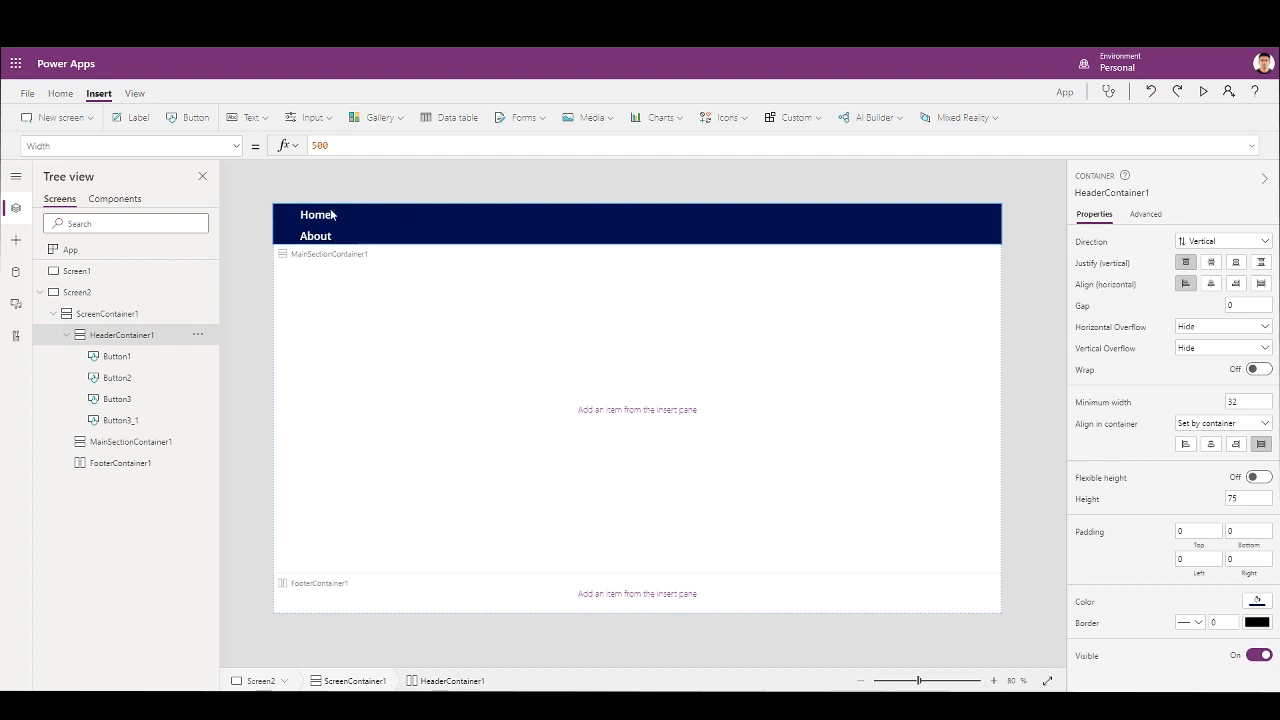
{"action": "left_click", "coordinate": [577, 192]}
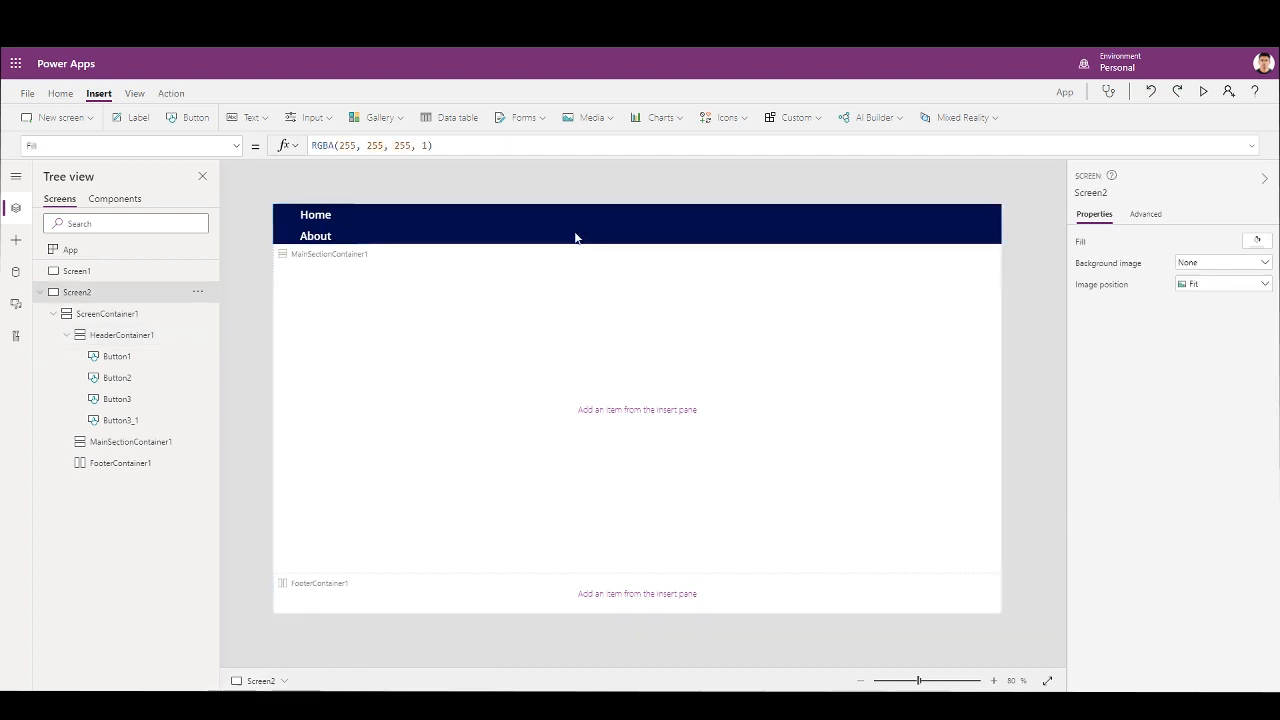
{"action": "left_click", "coordinate": [574, 236]}
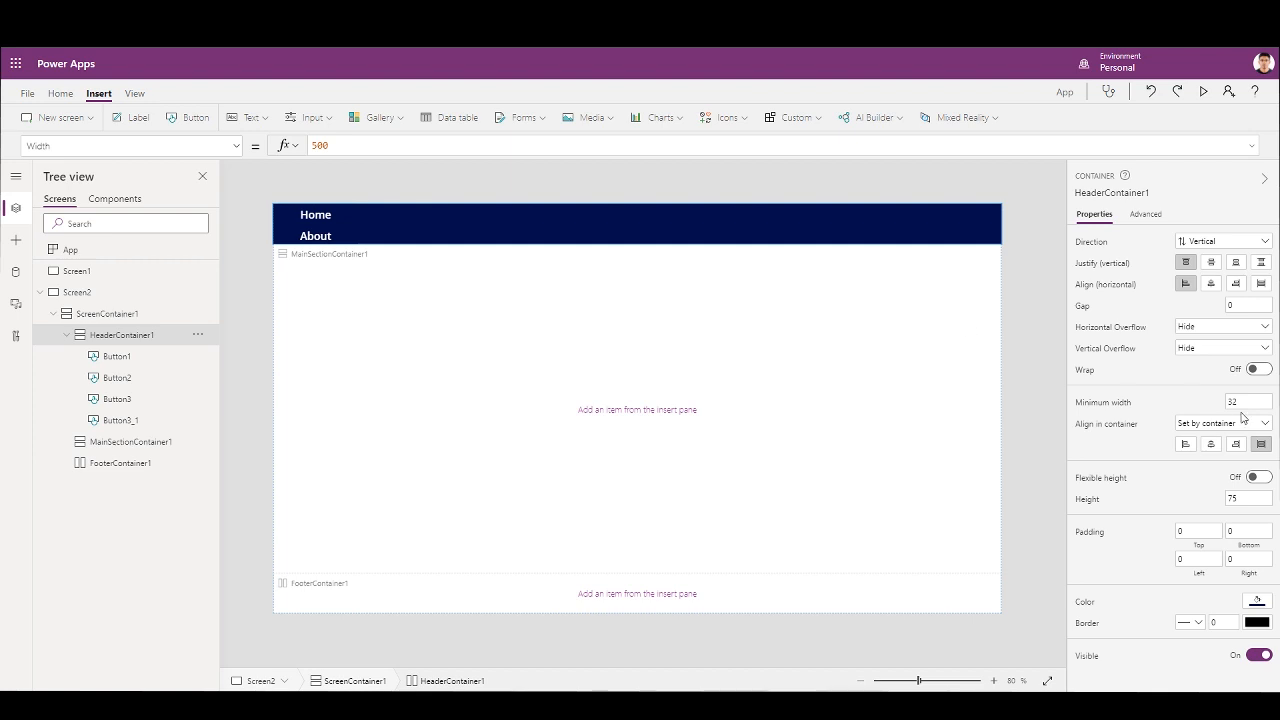
{"action": "left_click", "coordinate": [1203, 244]}
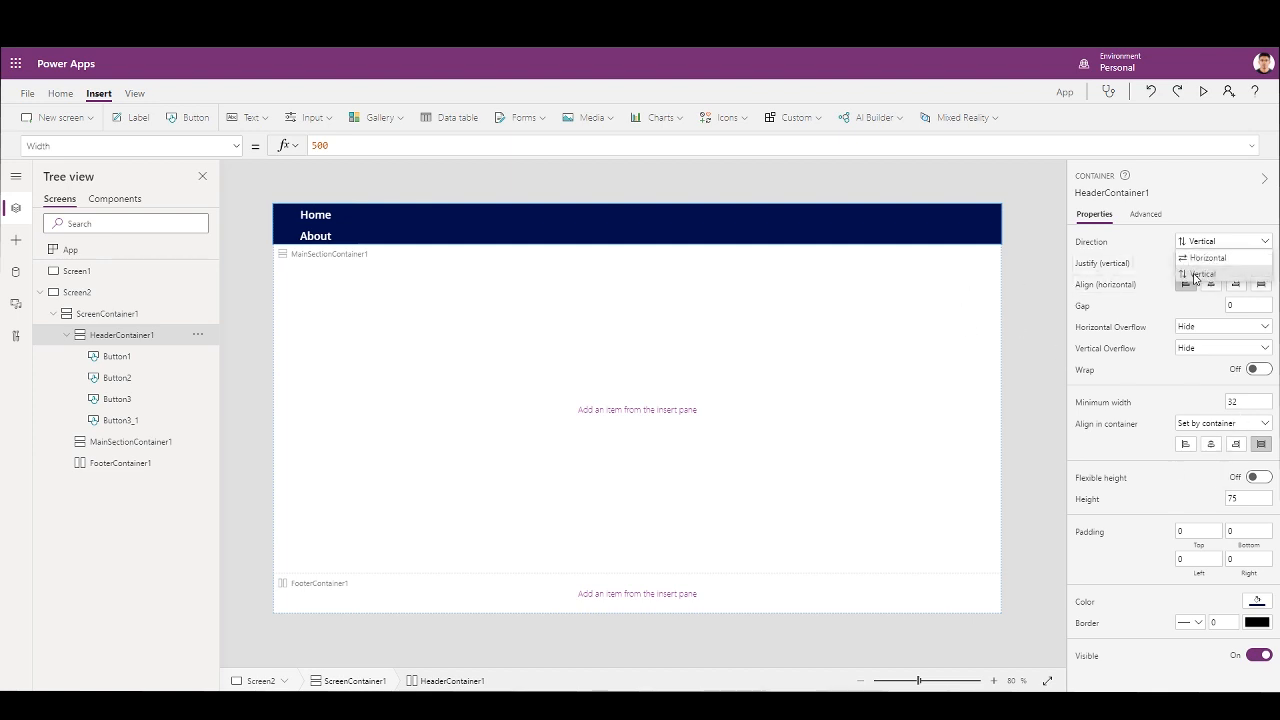
{"action": "left_click", "coordinate": [1205, 256]}
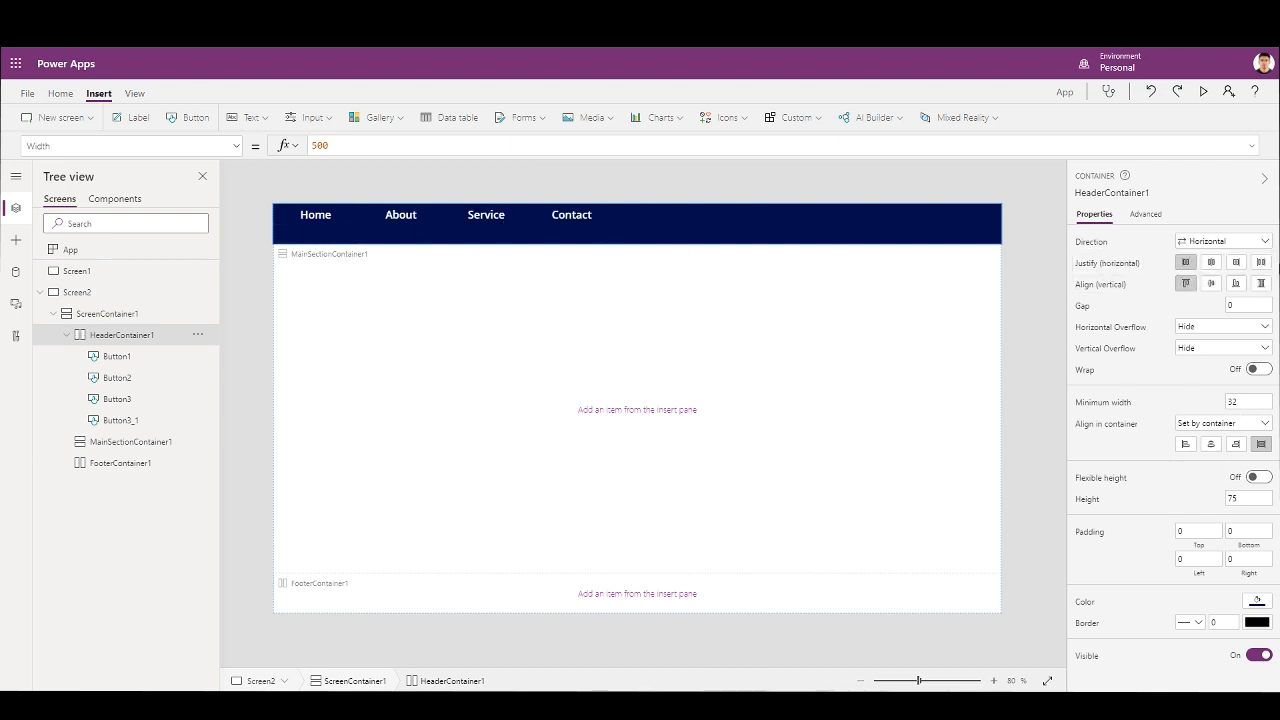
Try the Vertical direction on the header container once more and restore Horizontal
{"action": "left_click", "coordinate": [1205, 244]}
{"action": "left_click", "coordinate": [1205, 278]}
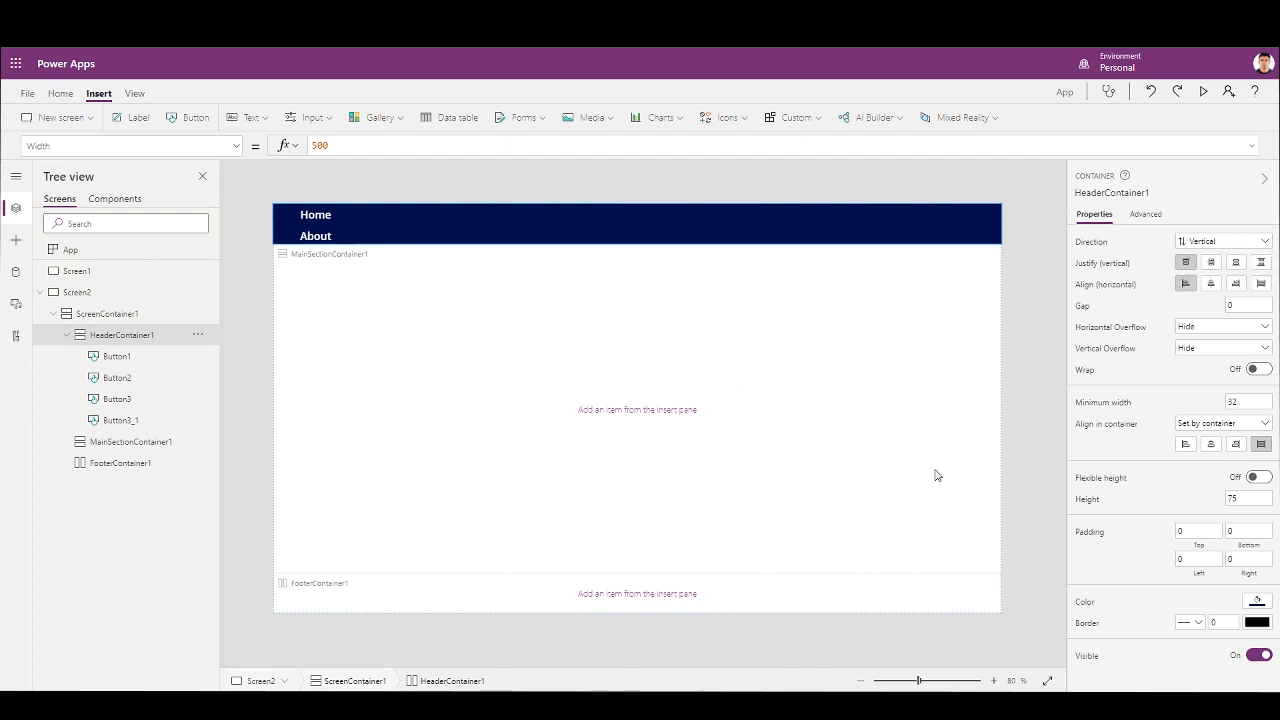
{"action": "double_click", "coordinate": [1250, 501]}
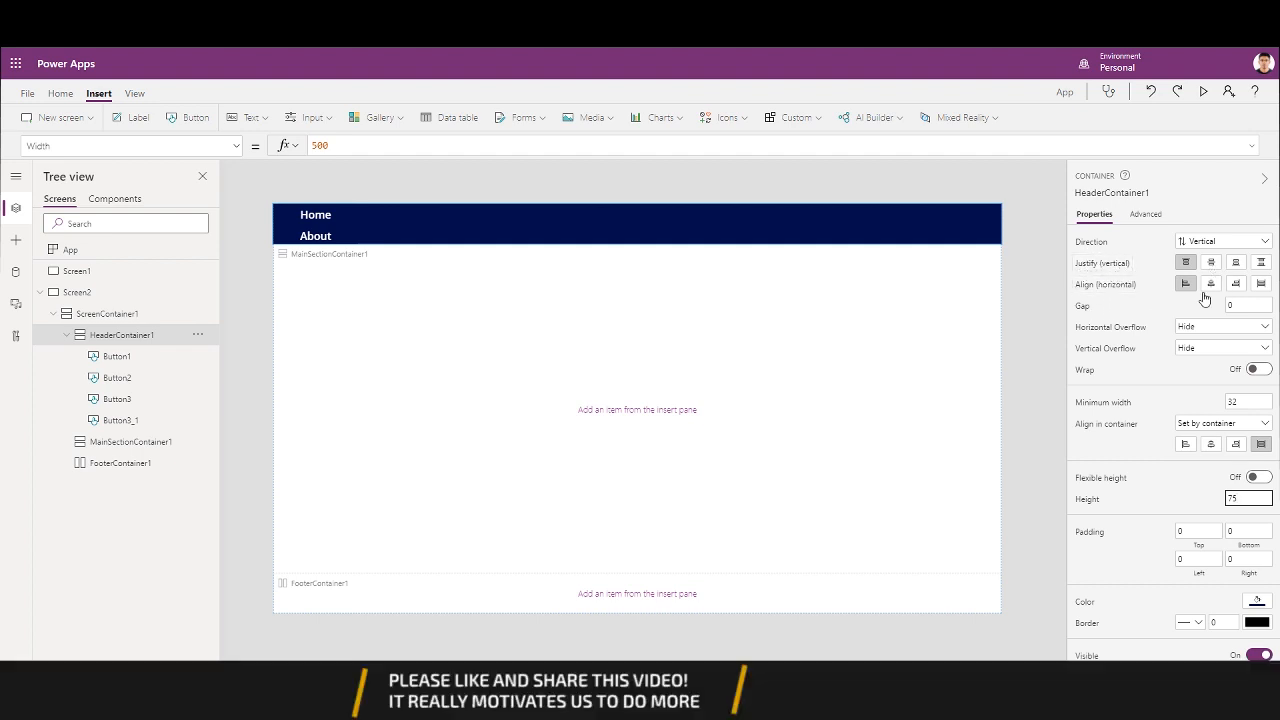
{"action": "left_click", "coordinate": [1228, 243]}
{"action": "left_click", "coordinate": [1200, 269]}
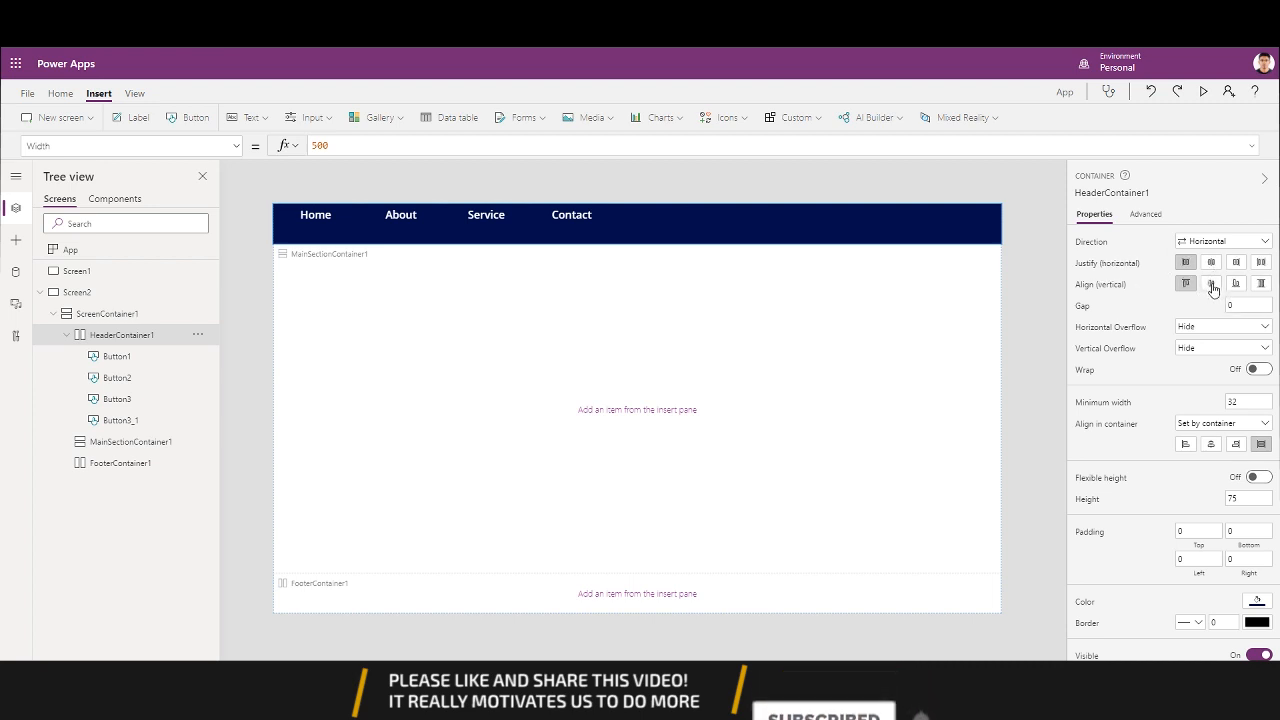
Try center and end justification in HeaderContainer1, settling on equal space between the buttons with vertical alignment set to Stretch
{"action": "left_click", "coordinate": [1211, 283]}
{"action": "left_click", "coordinate": [1211, 262]}
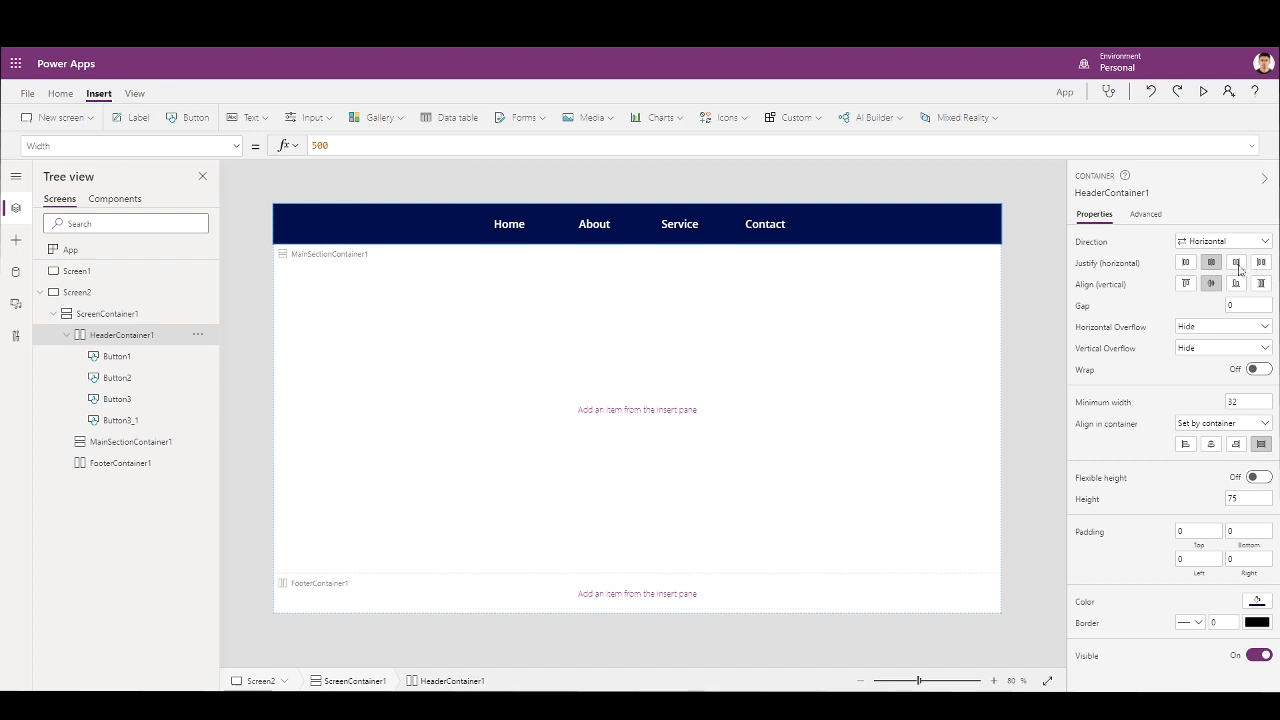
{"action": "left_click", "coordinate": [1236, 262]}
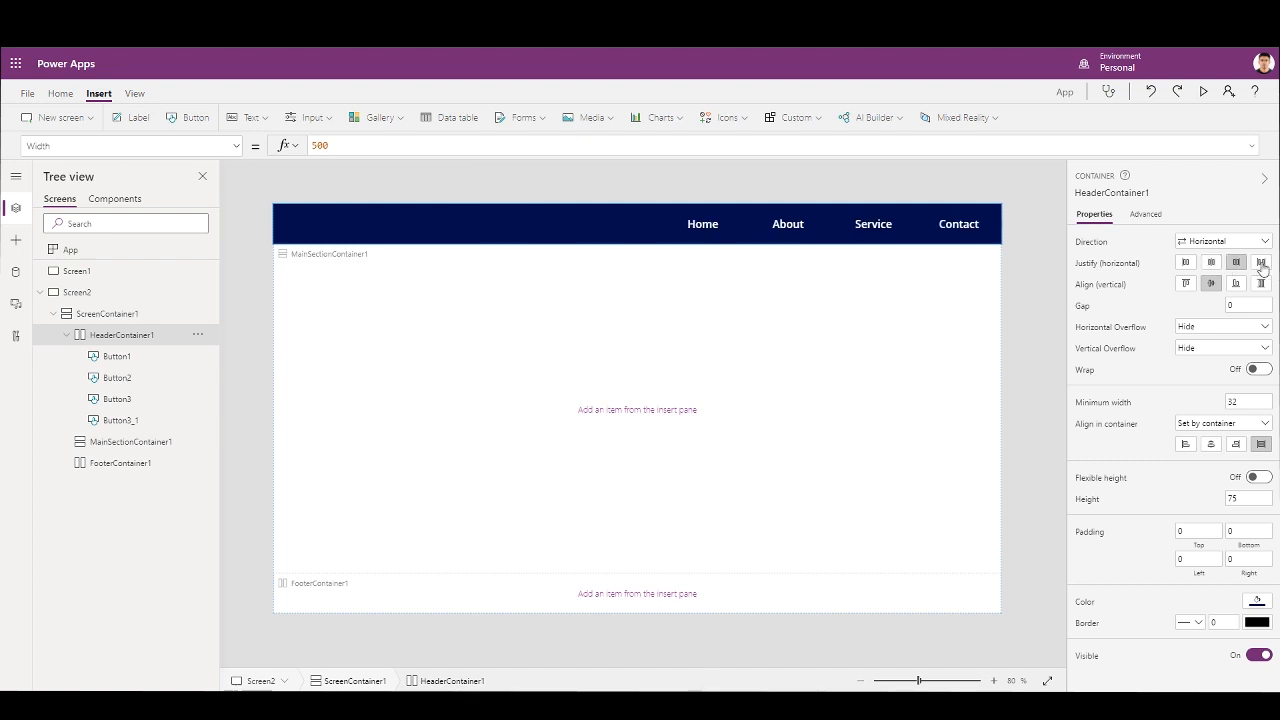
{"action": "left_click", "coordinate": [1261, 263]}
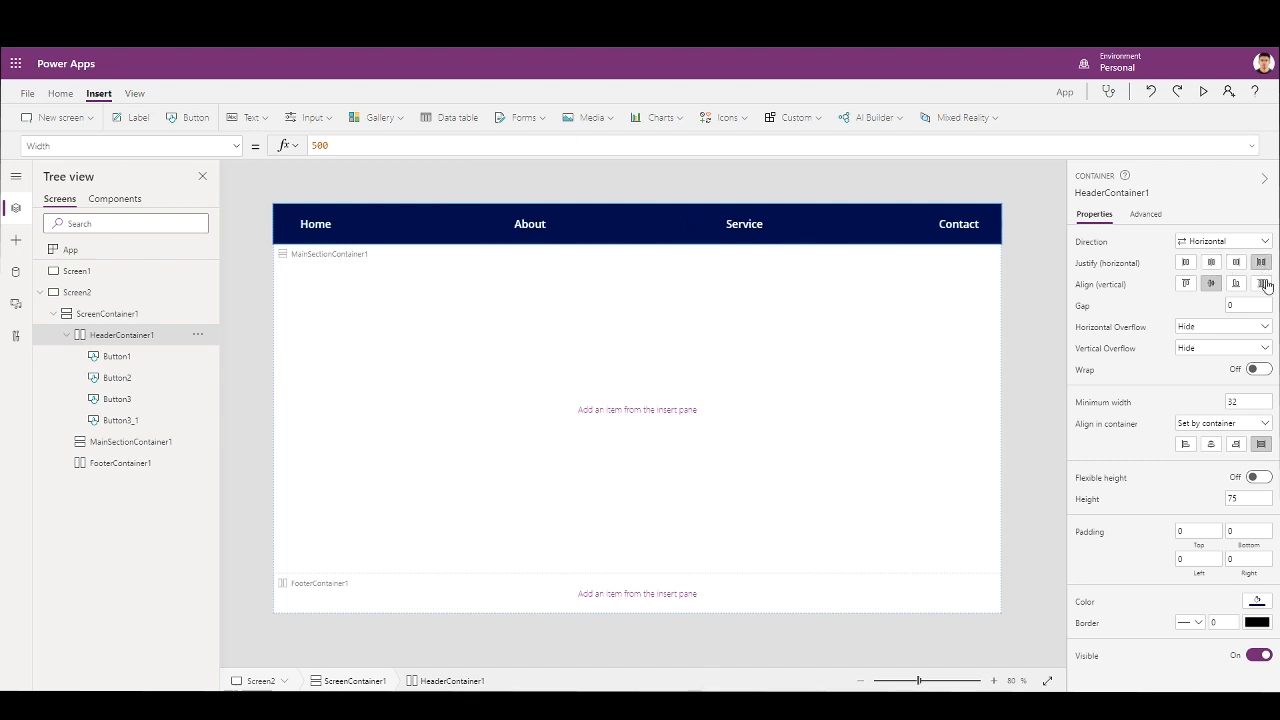
{"action": "left_click", "coordinate": [1263, 284]}
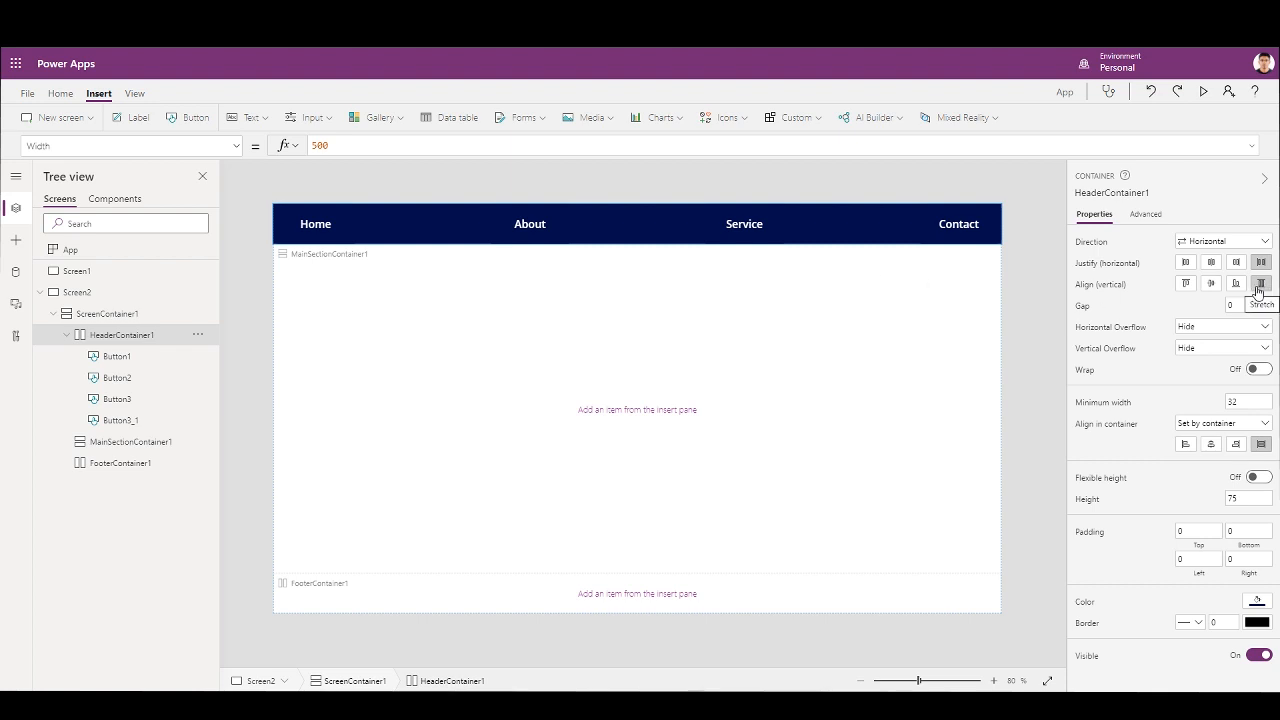
Inspect the Service button's alignment within the header container
{"action": "left_click", "coordinate": [725, 225]}
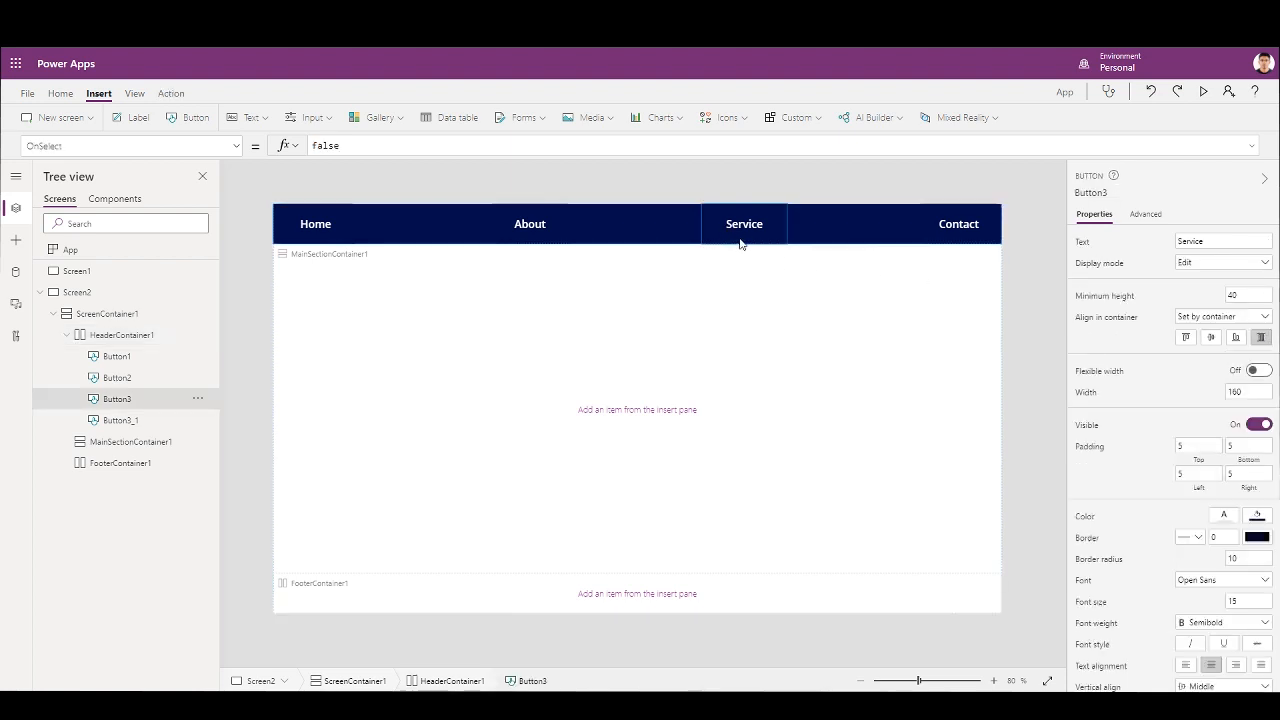
{"action": "left_click", "coordinate": [1261, 337]}
{"action": "left_click", "coordinate": [818, 236]}
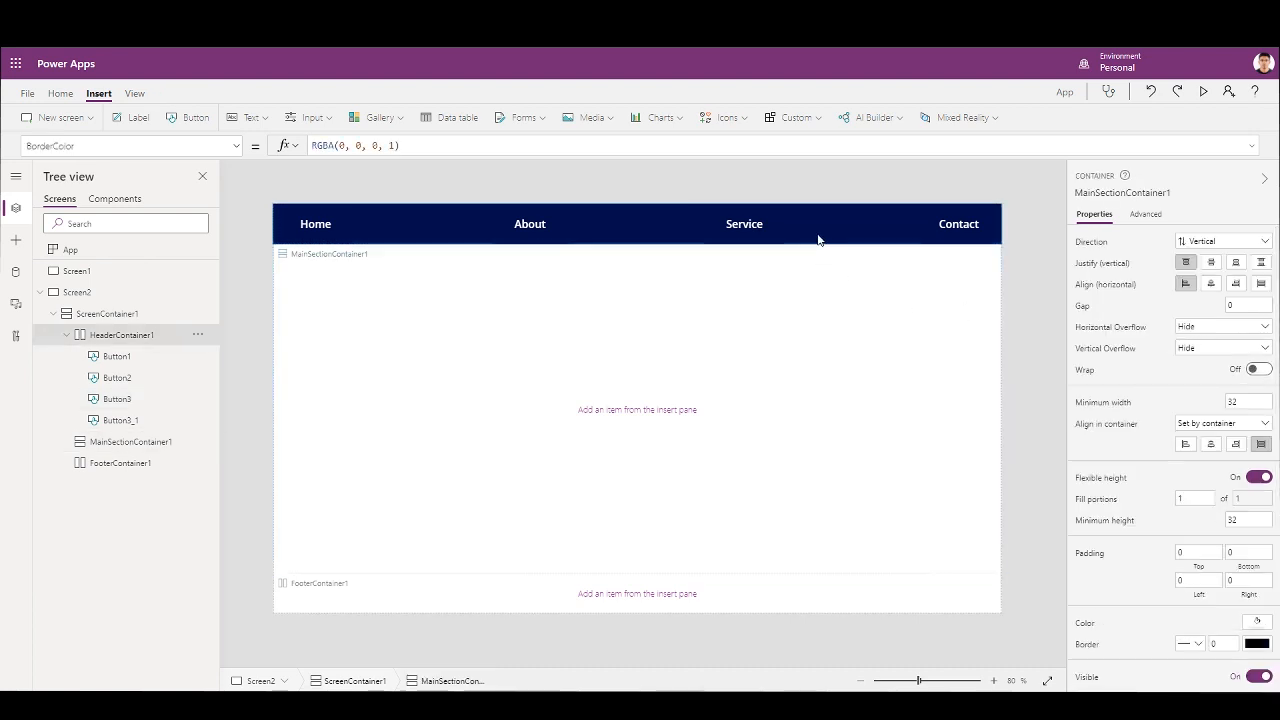
{"action": "left_click", "coordinate": [741, 230]}
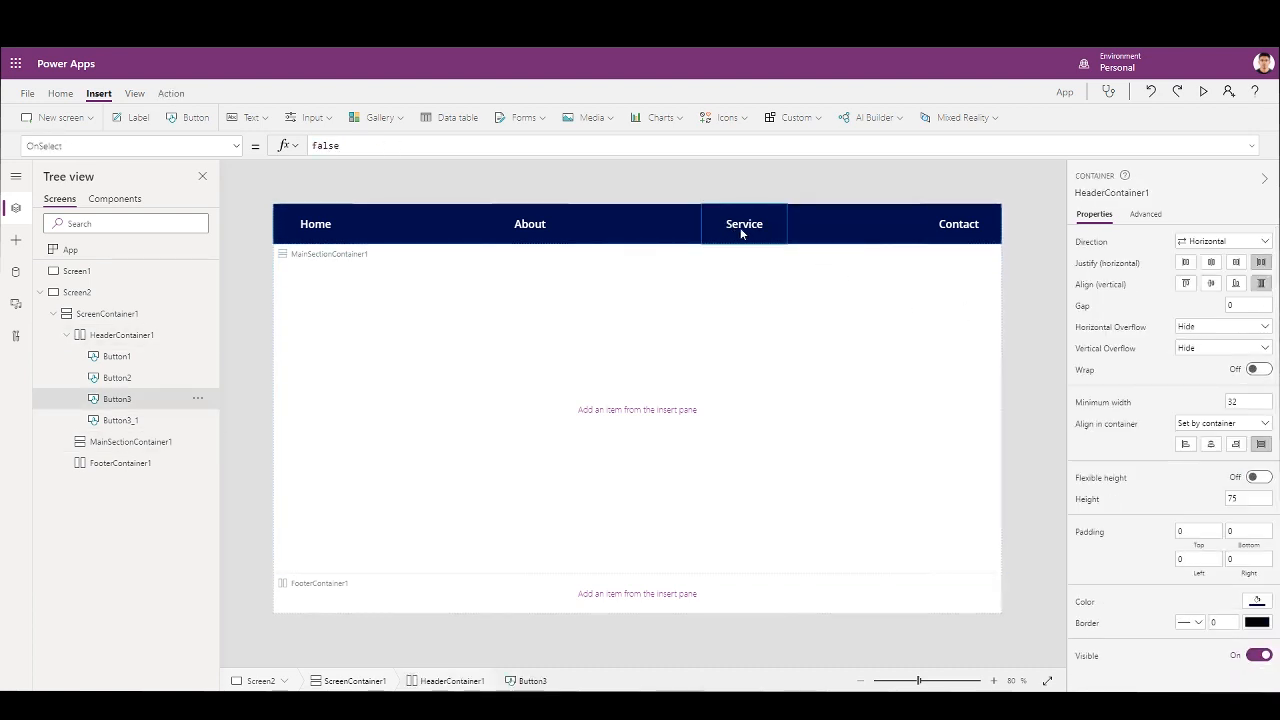
Fill the Service button with a light red theme color so it stands out in the header
{"action": "left_click", "coordinate": [69, 97]}
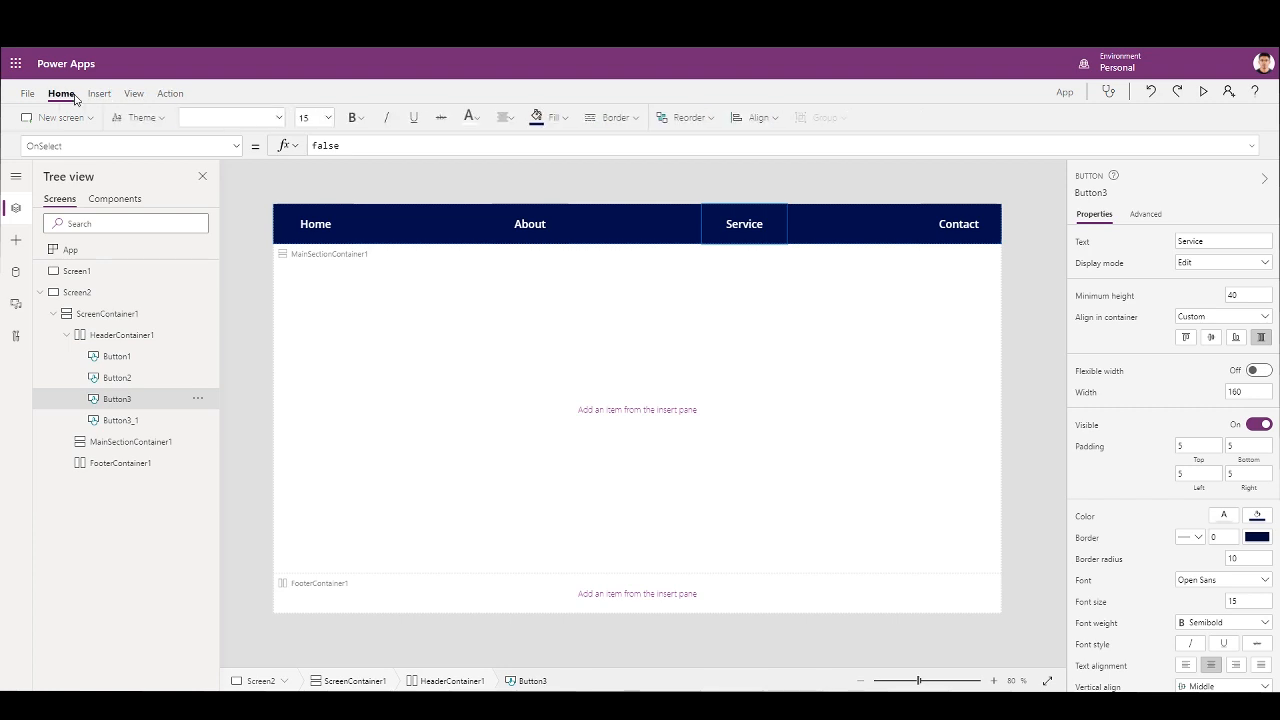
{"action": "left_click", "coordinate": [1256, 517]}
{"action": "left_click", "coordinate": [1213, 502]}
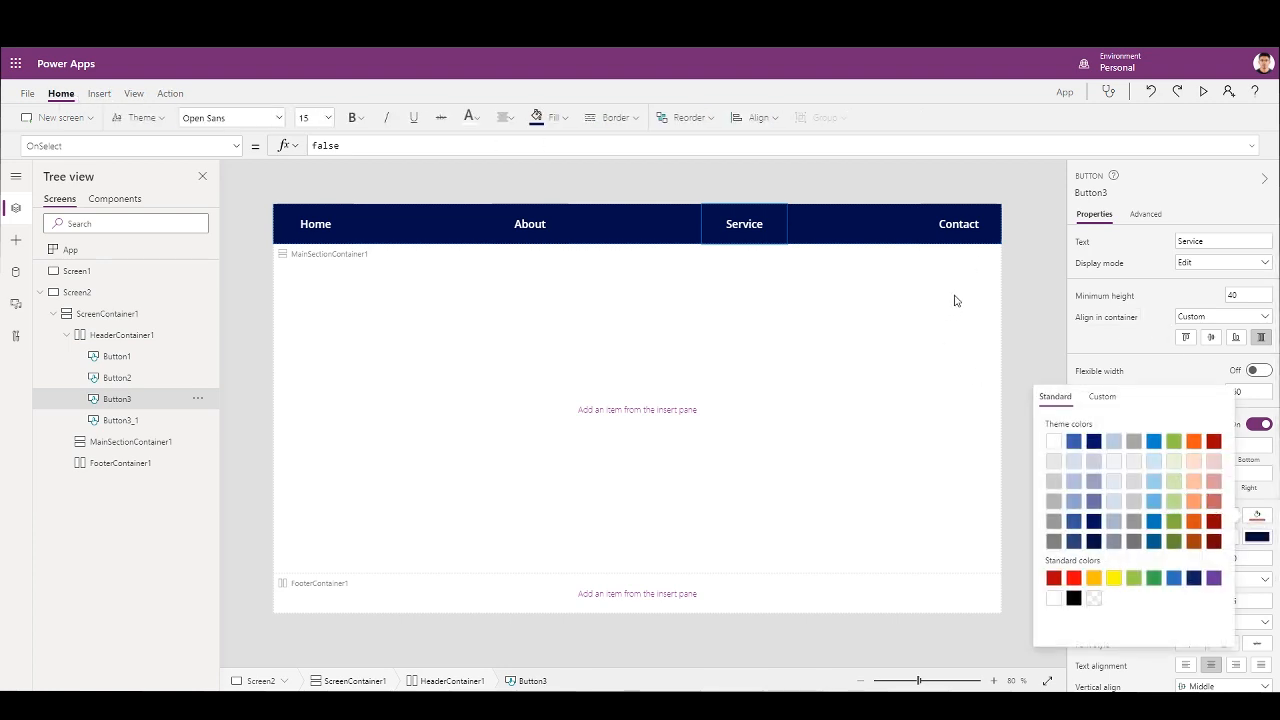
{"action": "left_click", "coordinate": [1031, 280]}
Try the Start and Stretch vertical alignments in HeaderContainer1, leaving it on Start
{"action": "left_click", "coordinate": [870, 229]}
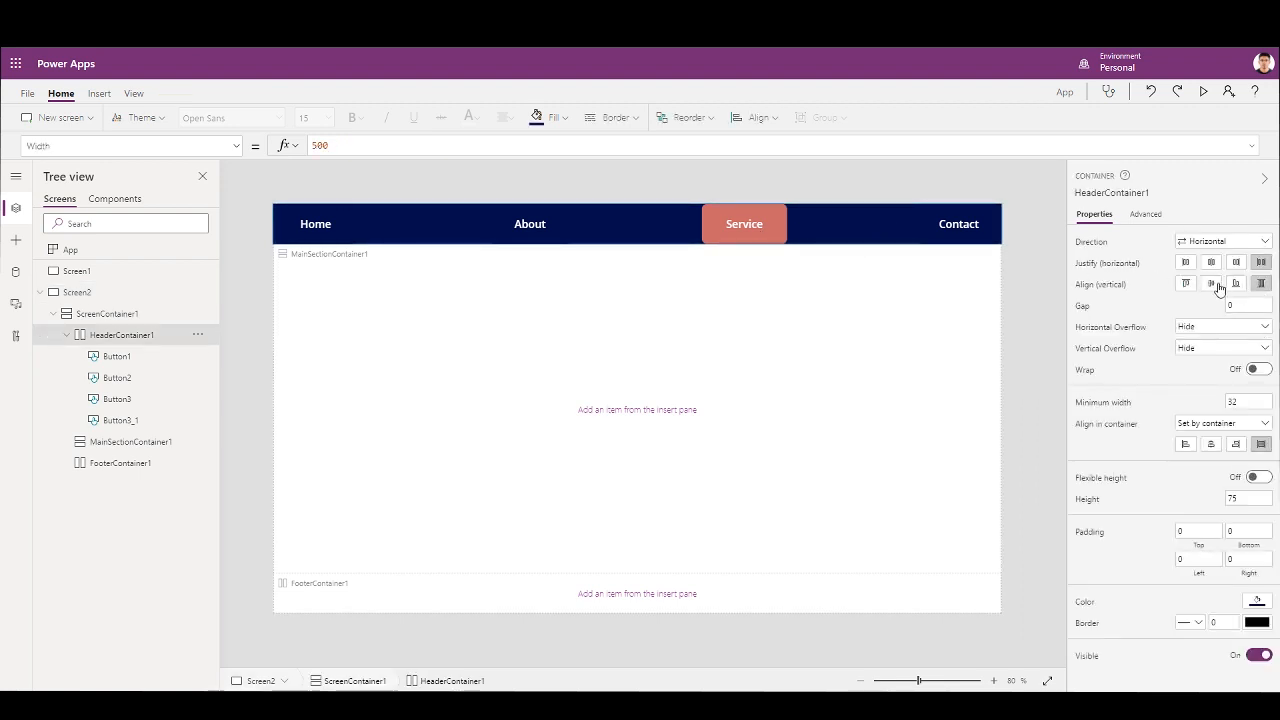
{"action": "left_click", "coordinate": [1184, 285]}
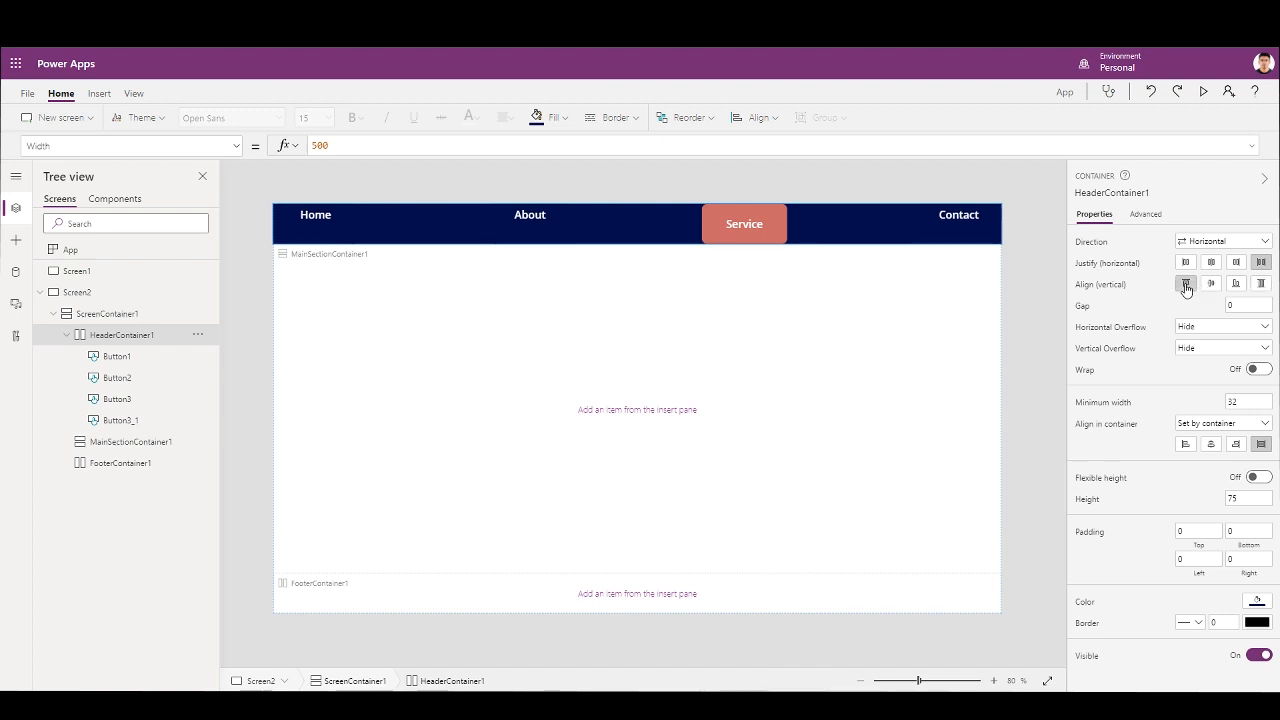
{"action": "left_click", "coordinate": [1262, 285]}
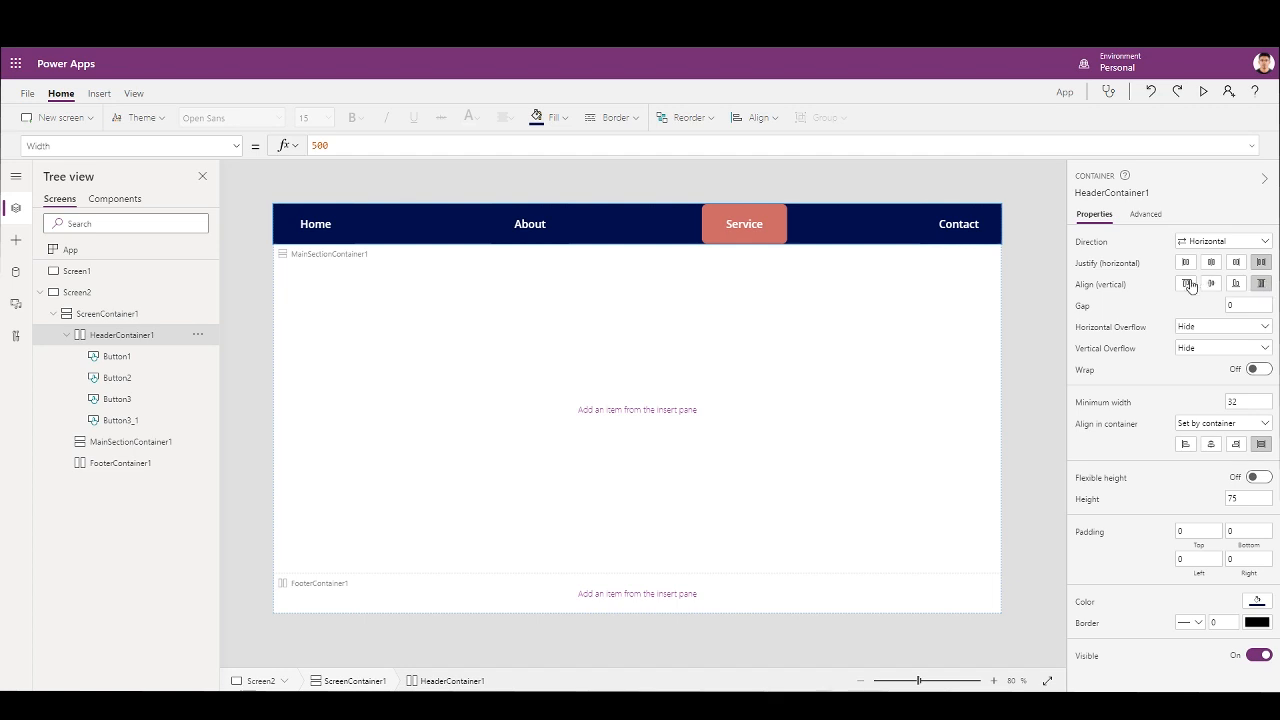
{"action": "key", "text": "ctrl+z"}
Try a custom Start alignment on the Service button and switch its Align in container option to Set by container
{"action": "left_click", "coordinate": [960, 226]}
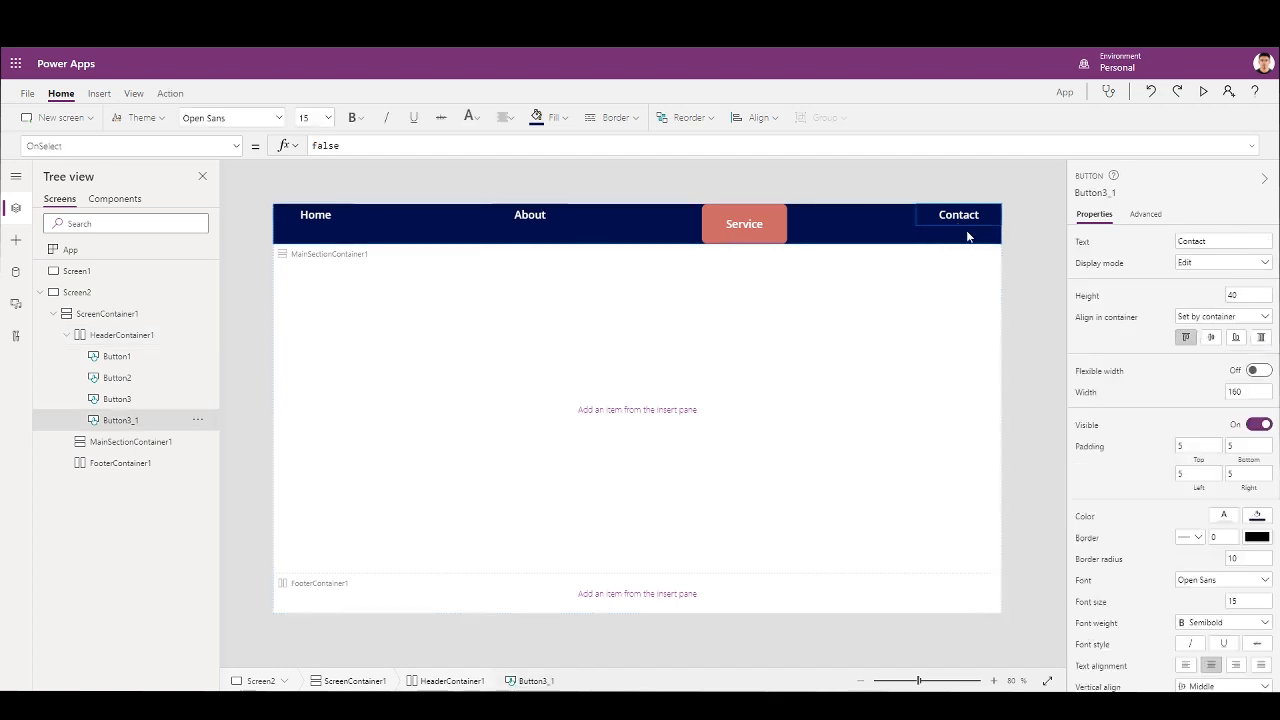
{"action": "left_click", "coordinate": [783, 218]}
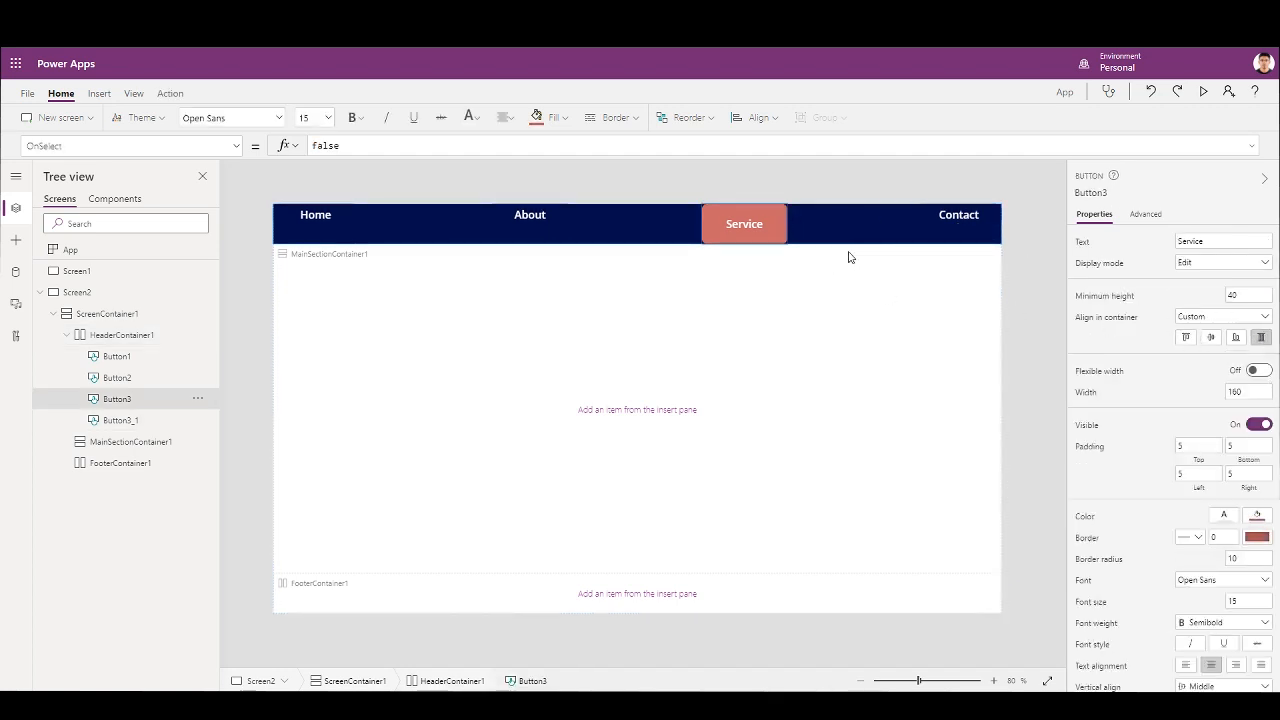
{"action": "left_click", "coordinate": [1186, 337]}
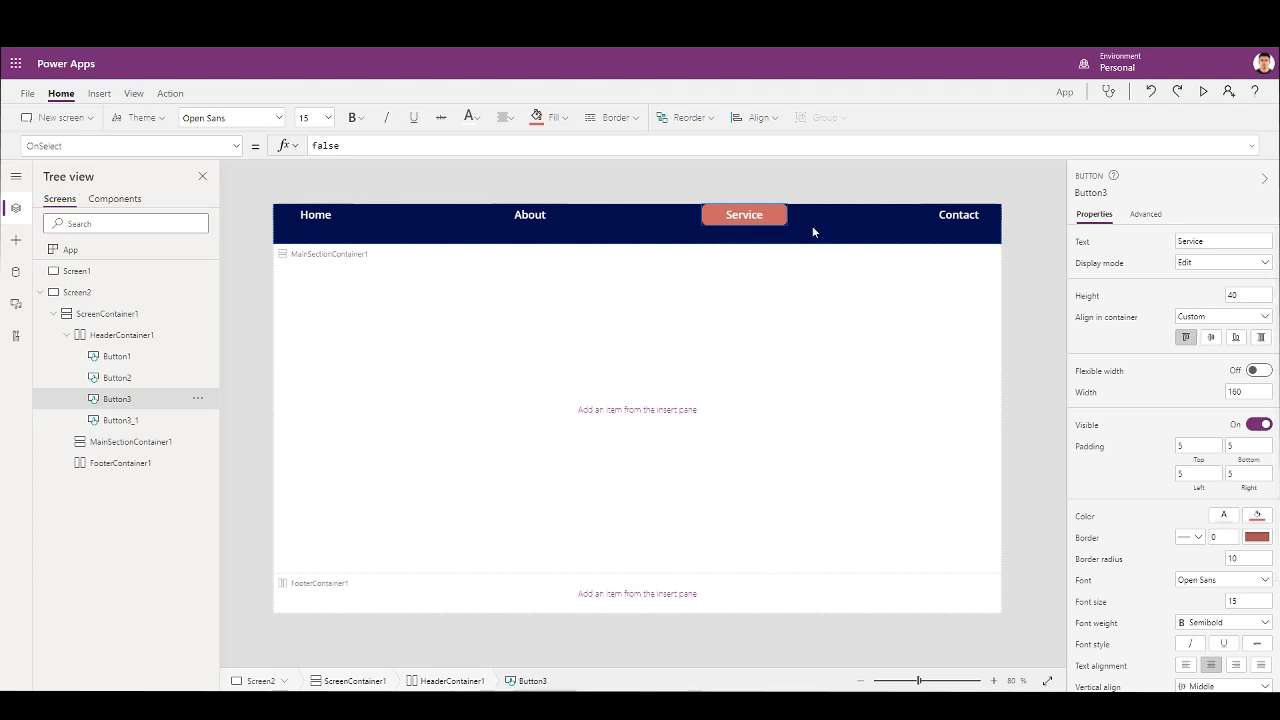
{"action": "left_click", "coordinate": [1213, 317]}
{"action": "left_click", "coordinate": [1213, 338]}
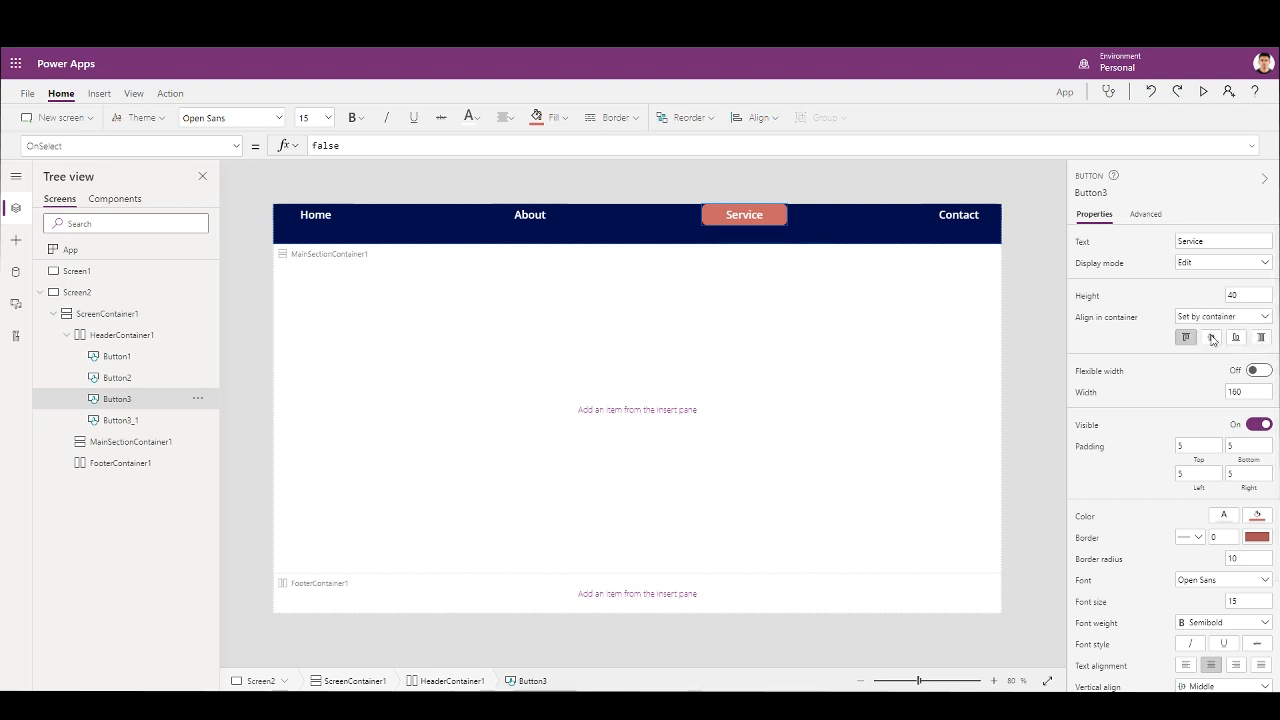
Try Stretch and Start vertical alignment in HeaderContainer1, settling on Center with horizontal justification set to Start
{"action": "left_click", "coordinate": [823, 243]}
{"action": "left_click", "coordinate": [1261, 285]}
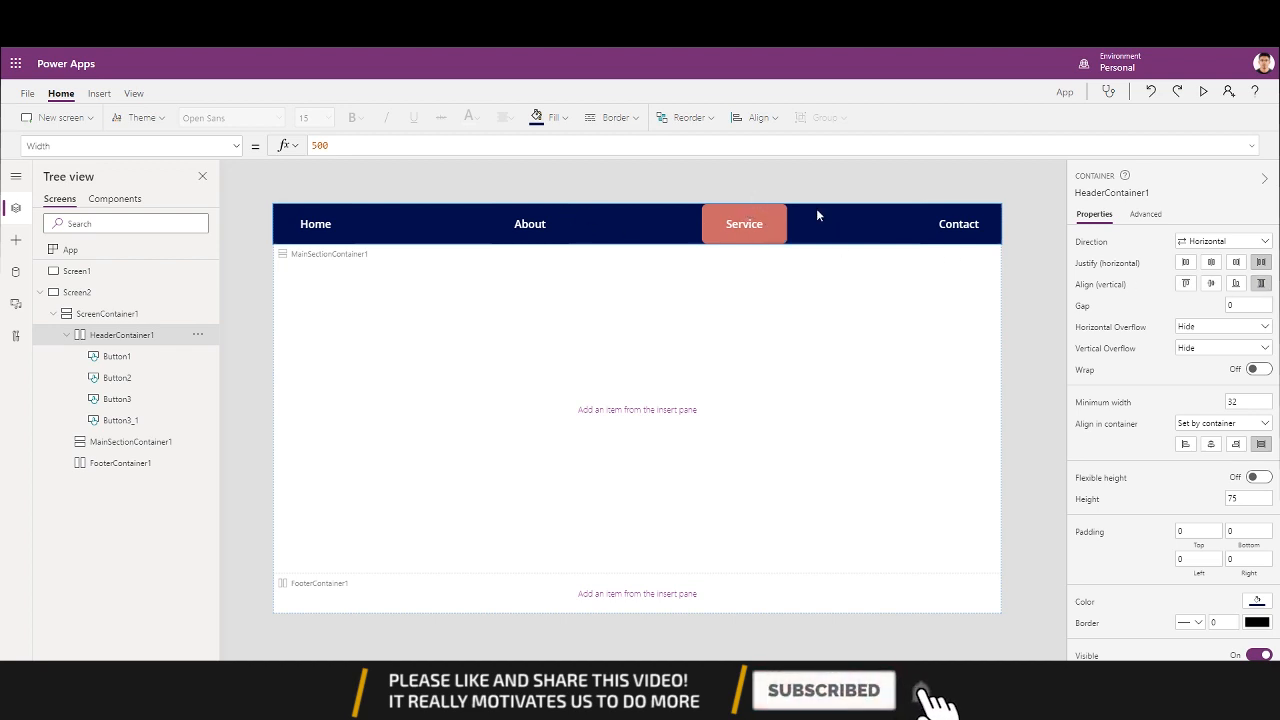
{"action": "left_click", "coordinate": [1186, 284]}
{"action": "left_click", "coordinate": [1211, 285]}
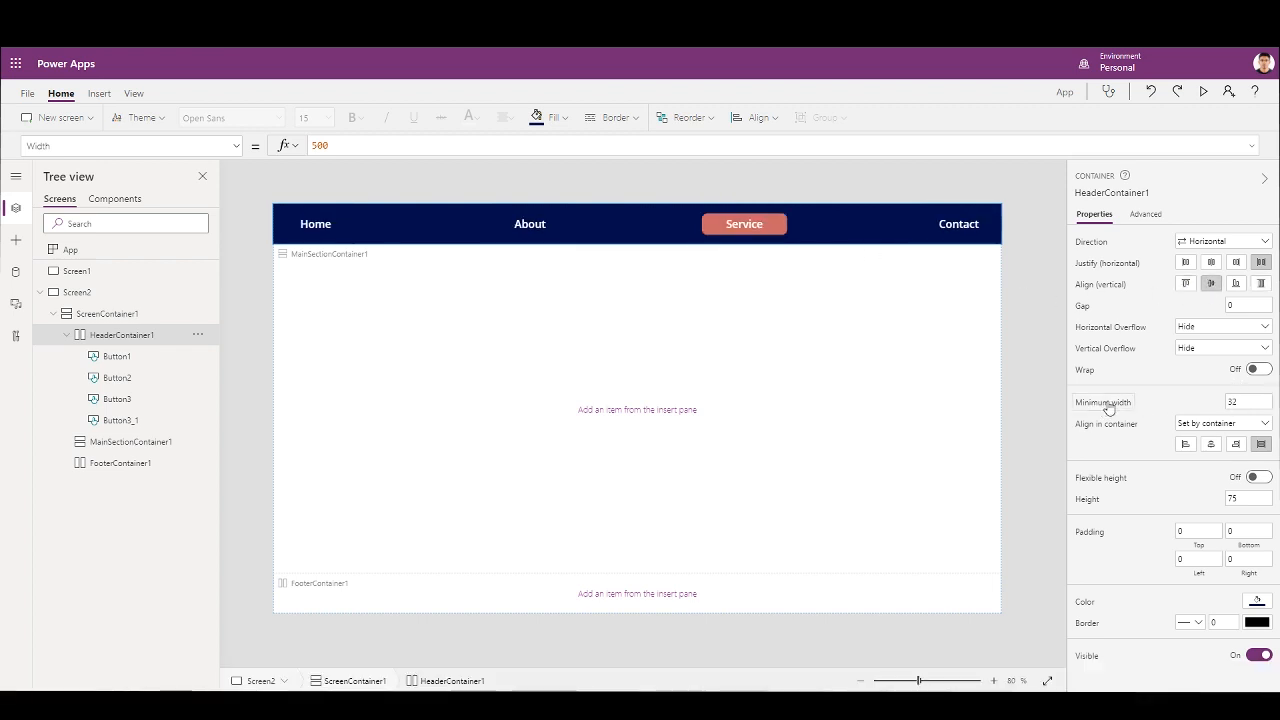
{"action": "left_click", "coordinate": [1185, 263]}
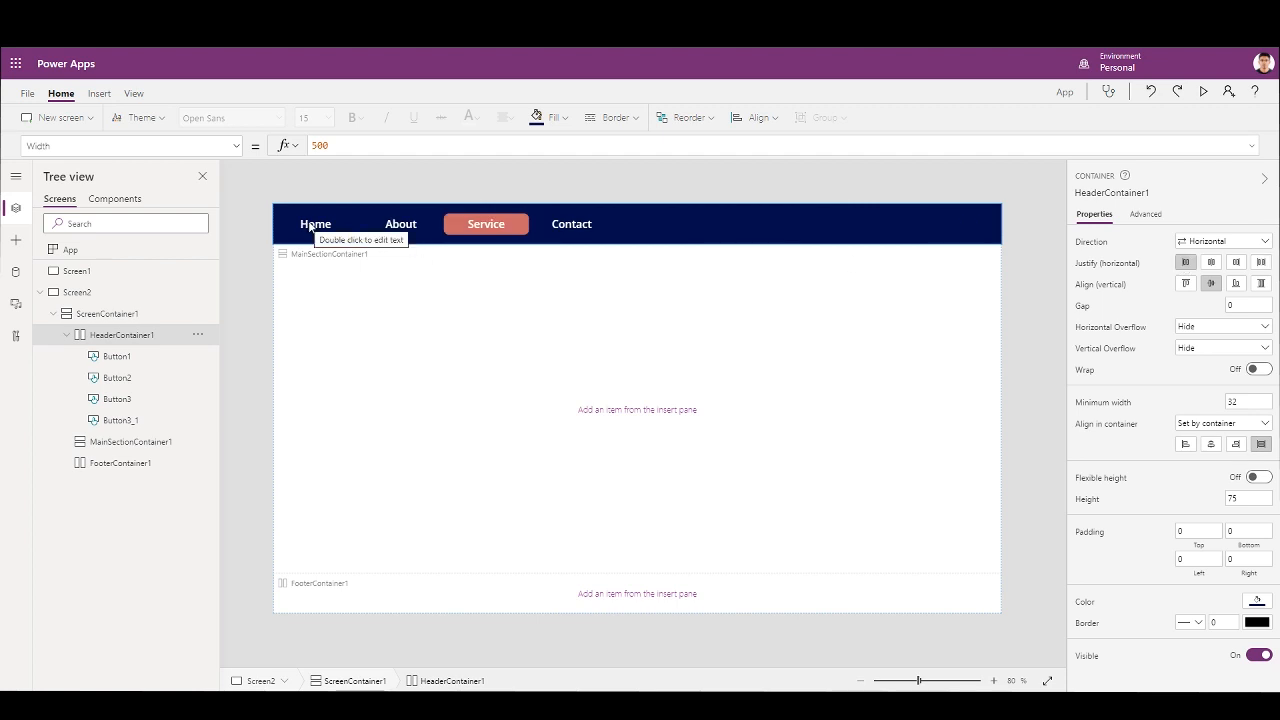
Fill the Home, About, Service and Contact buttons with the orange theme color
{"action": "left_click", "coordinate": [563, 232]}
{"action": "left_click", "coordinate": [432, 224], "text": "shift"}
{"action": "left_click", "coordinate": [470, 230], "text": "shift"}
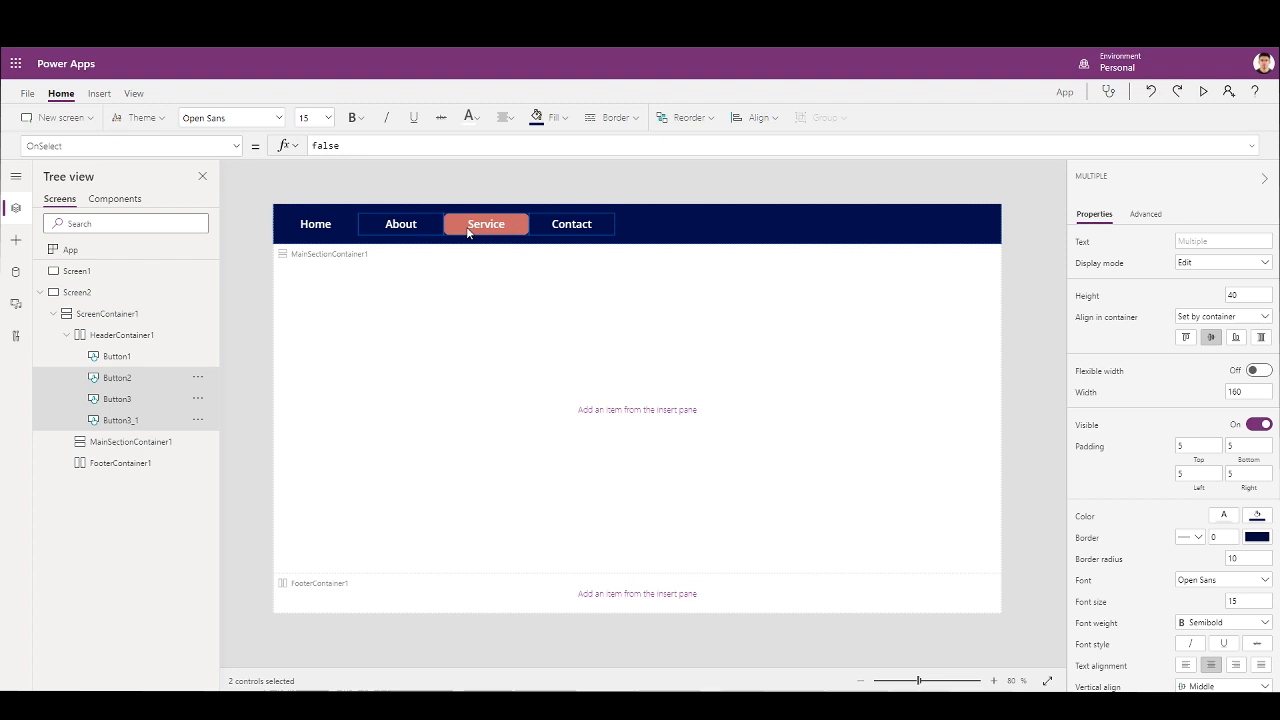
{"action": "left_click", "coordinate": [335, 228], "text": "shift"}
{"action": "left_click", "coordinate": [561, 126]}
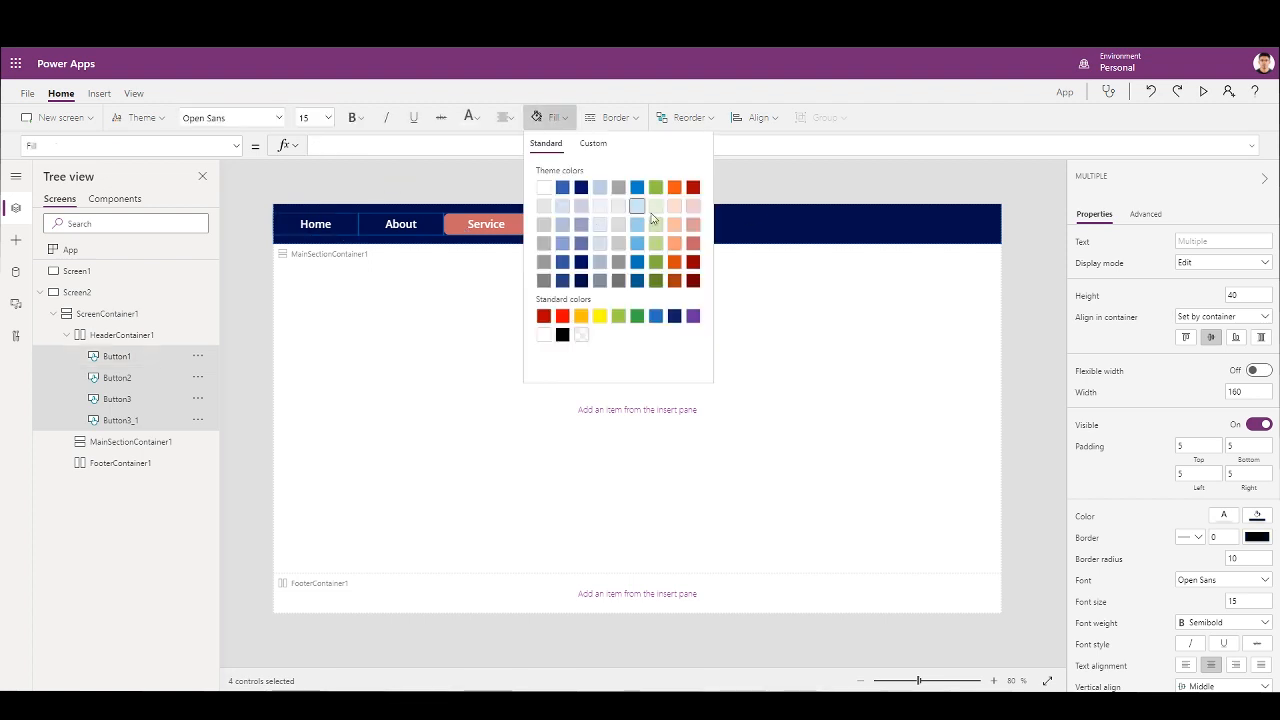
{"action": "left_click", "coordinate": [675, 187]}
{"action": "left_click", "coordinate": [446, 184]}
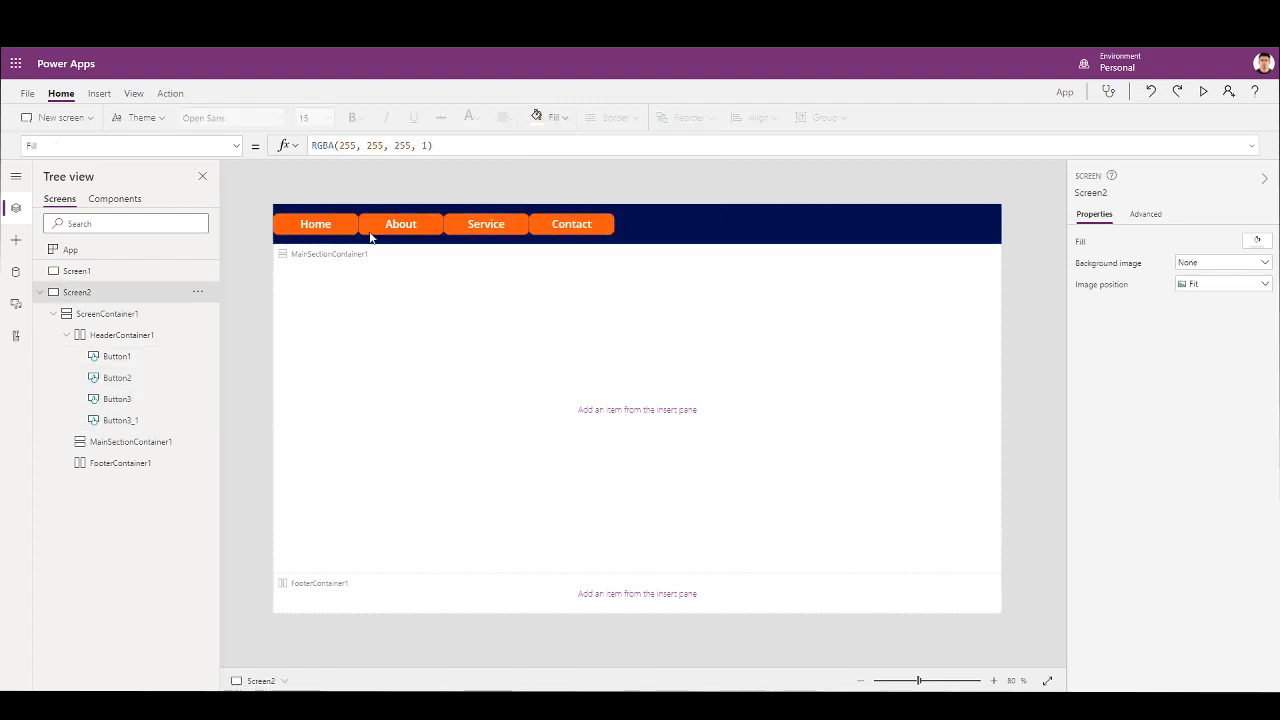
{"action": "left_click", "coordinate": [320, 228]}
{"action": "left_click", "coordinate": [400, 224], "text": "shift"}
{"action": "left_click", "coordinate": [486, 224], "text": "shift"}
{"action": "left_click", "coordinate": [572, 224], "text": "shift"}
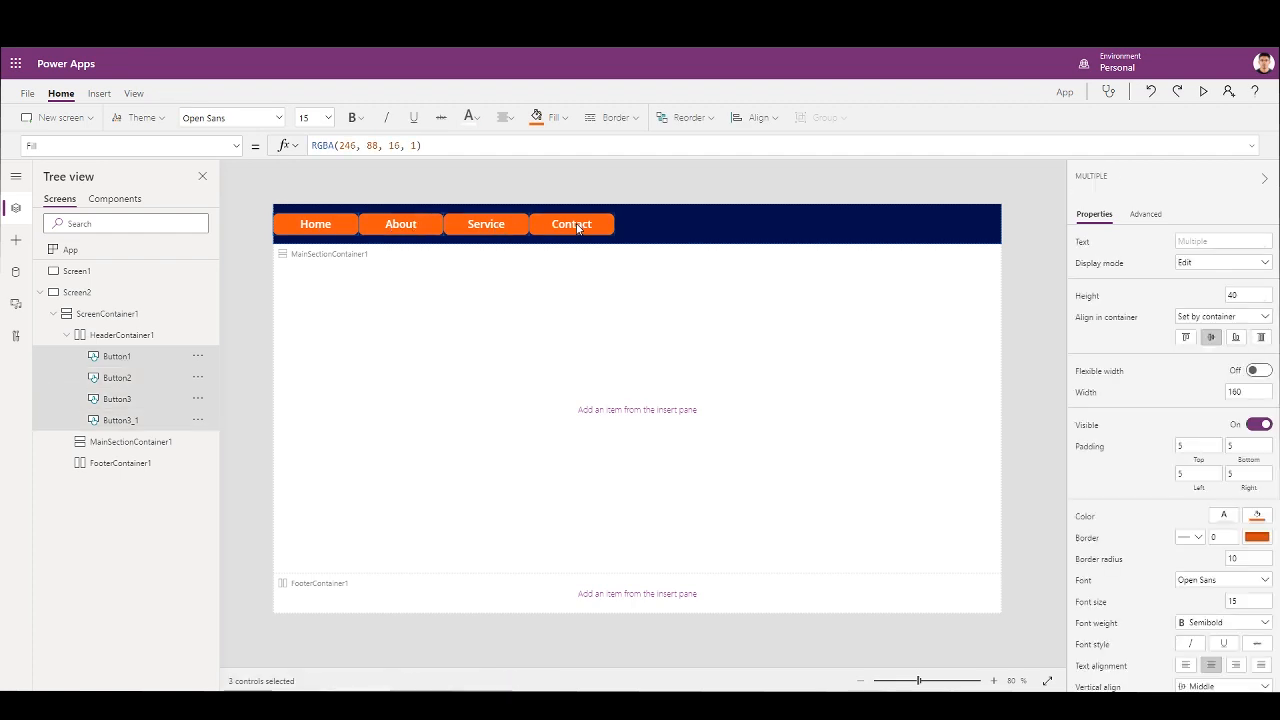
{"action": "left_click", "coordinate": [818, 184]}
Set the gap between the buttons in HeaderContainer1 to 5
{"action": "left_click", "coordinate": [780, 238]}
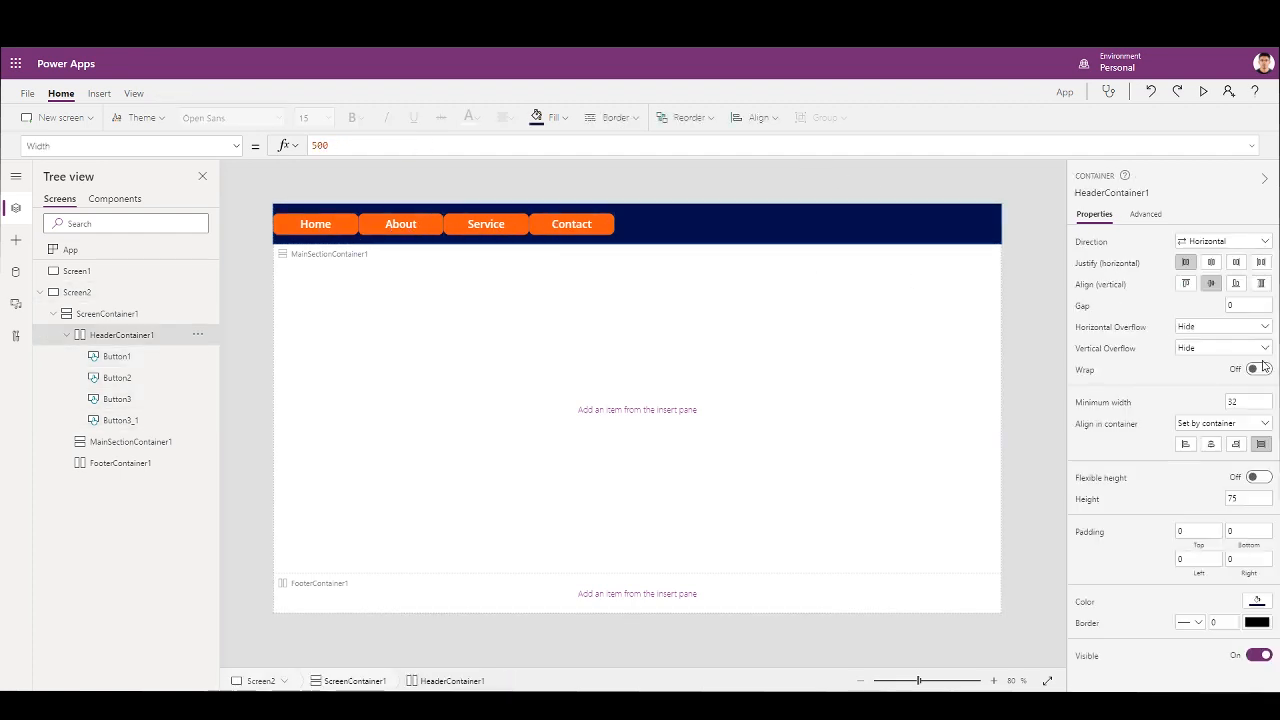
{"action": "left_click", "coordinate": [1248, 305]}
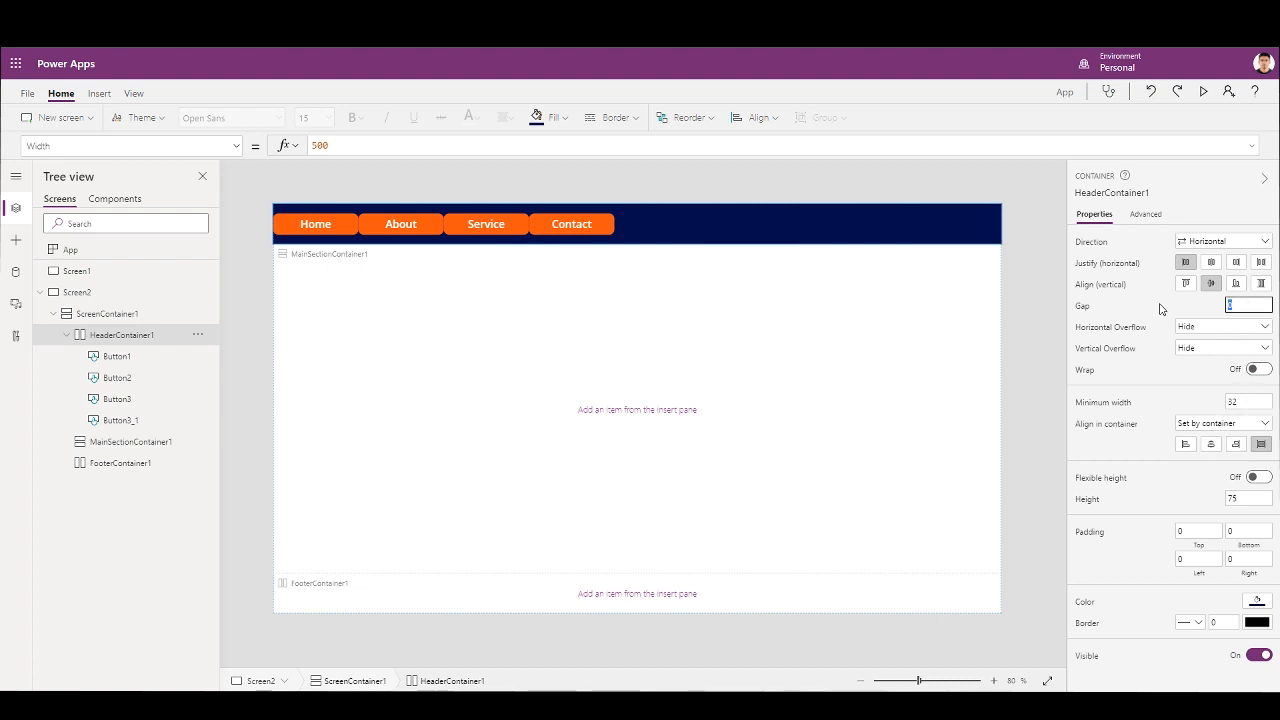
{"action": "left_click", "coordinate": [689, 183]}
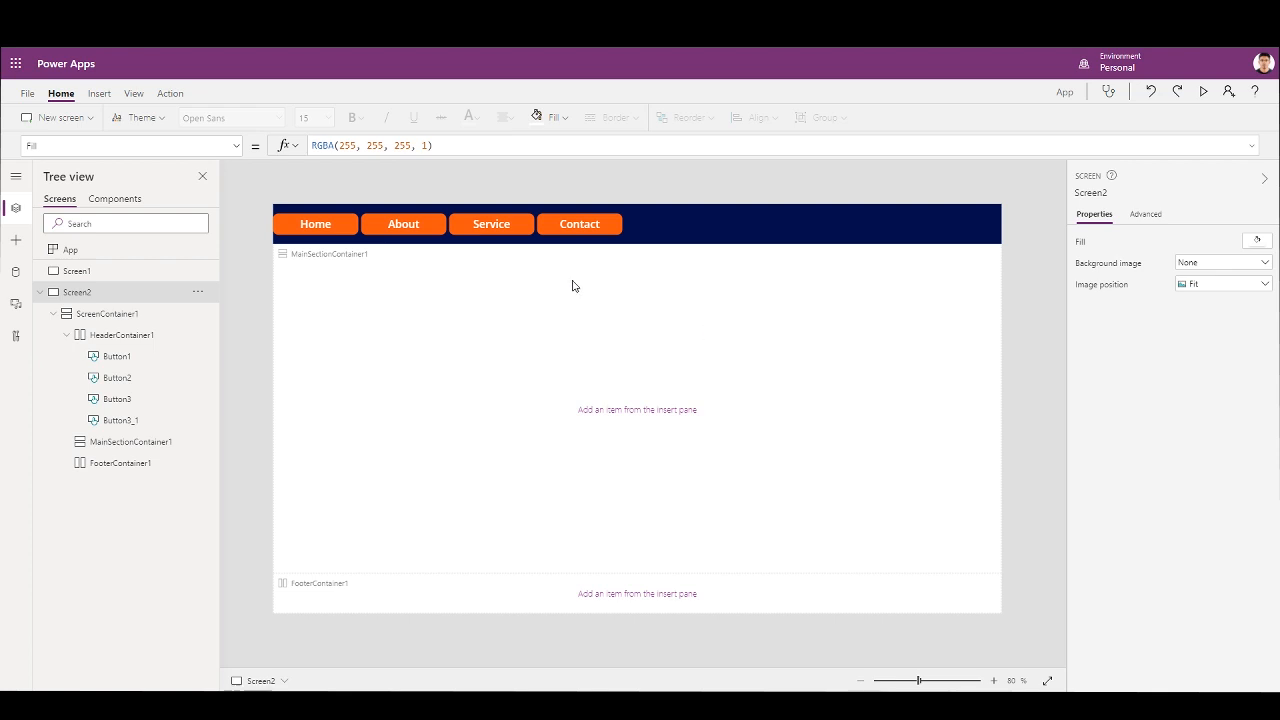
Examine the overflow options of ScreenContainer1 and the layout properties of the header and main section containers
{"action": "left_click", "coordinate": [575, 227]}
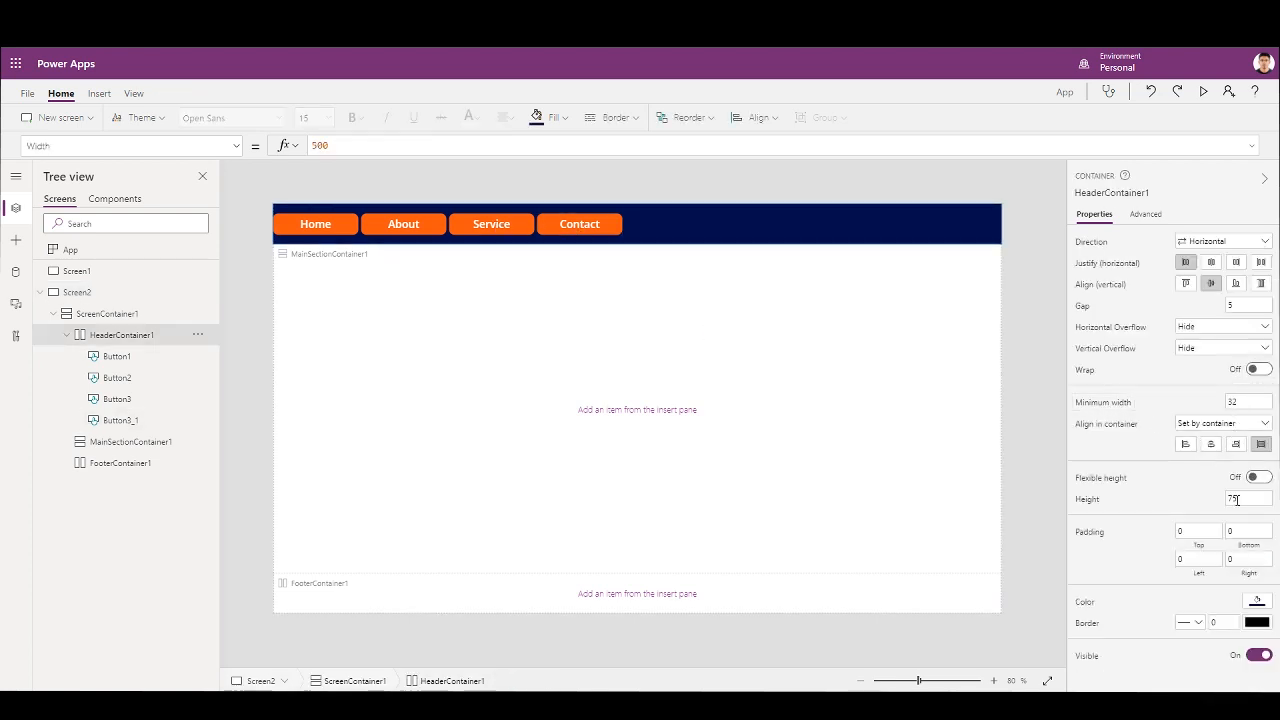
{"action": "left_click", "coordinate": [112, 313]}
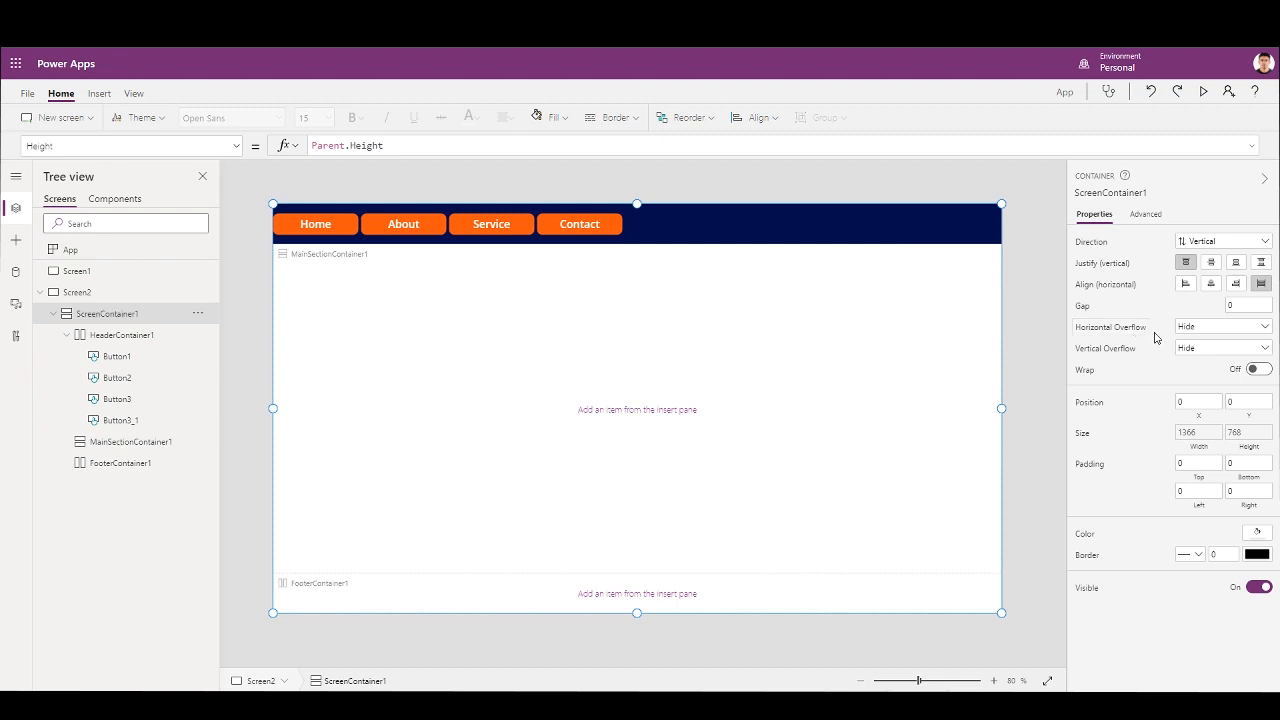
{"action": "left_click", "coordinate": [1208, 336]}
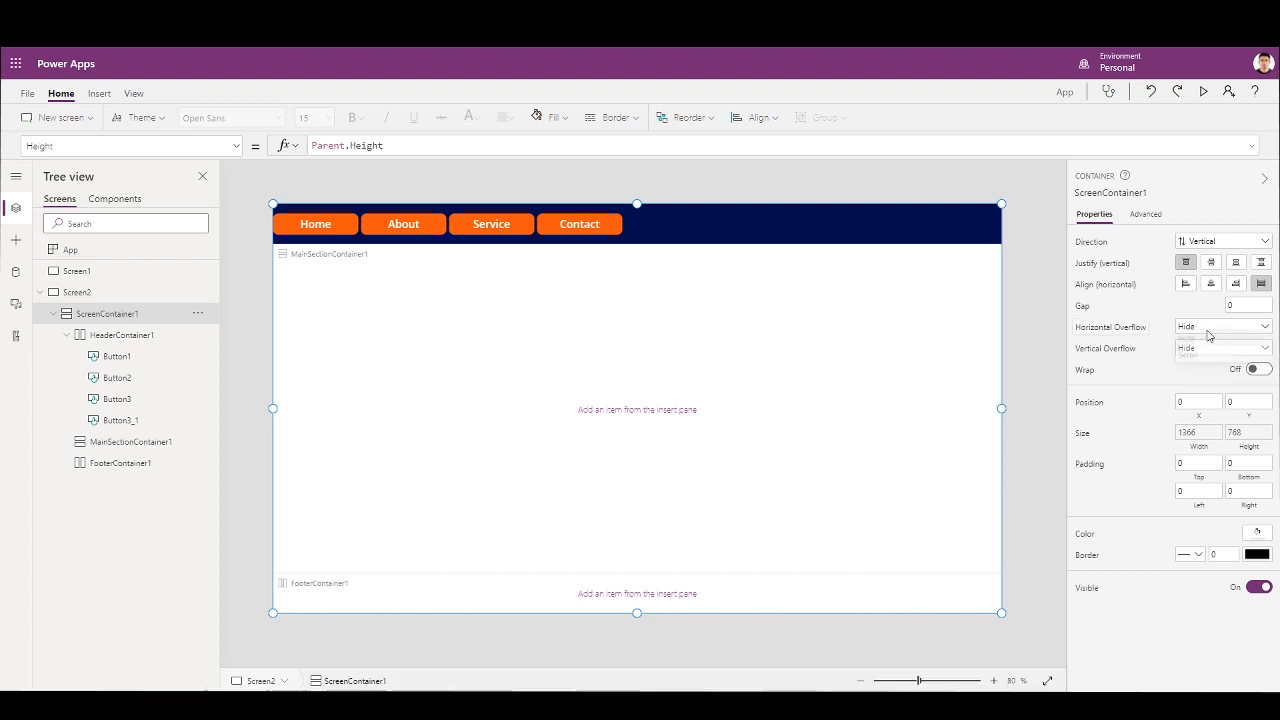
{"action": "left_click", "coordinate": [1208, 336]}
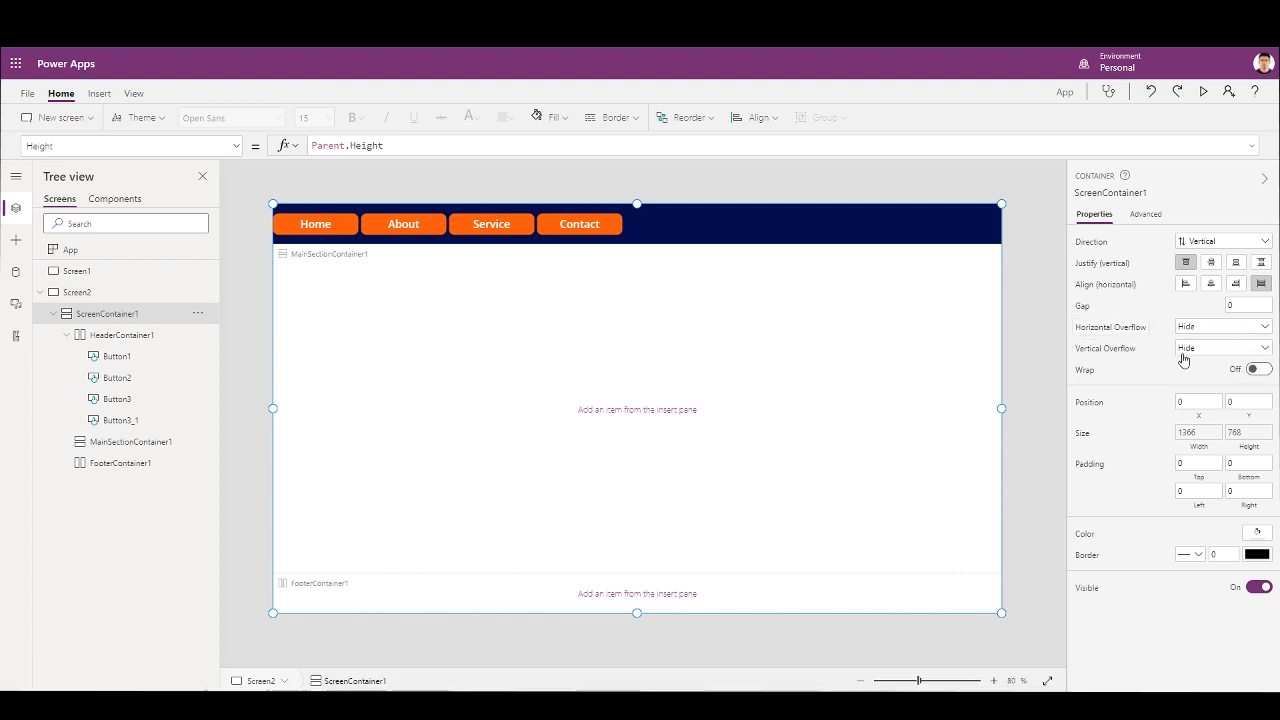
{"action": "left_click", "coordinate": [860, 237]}
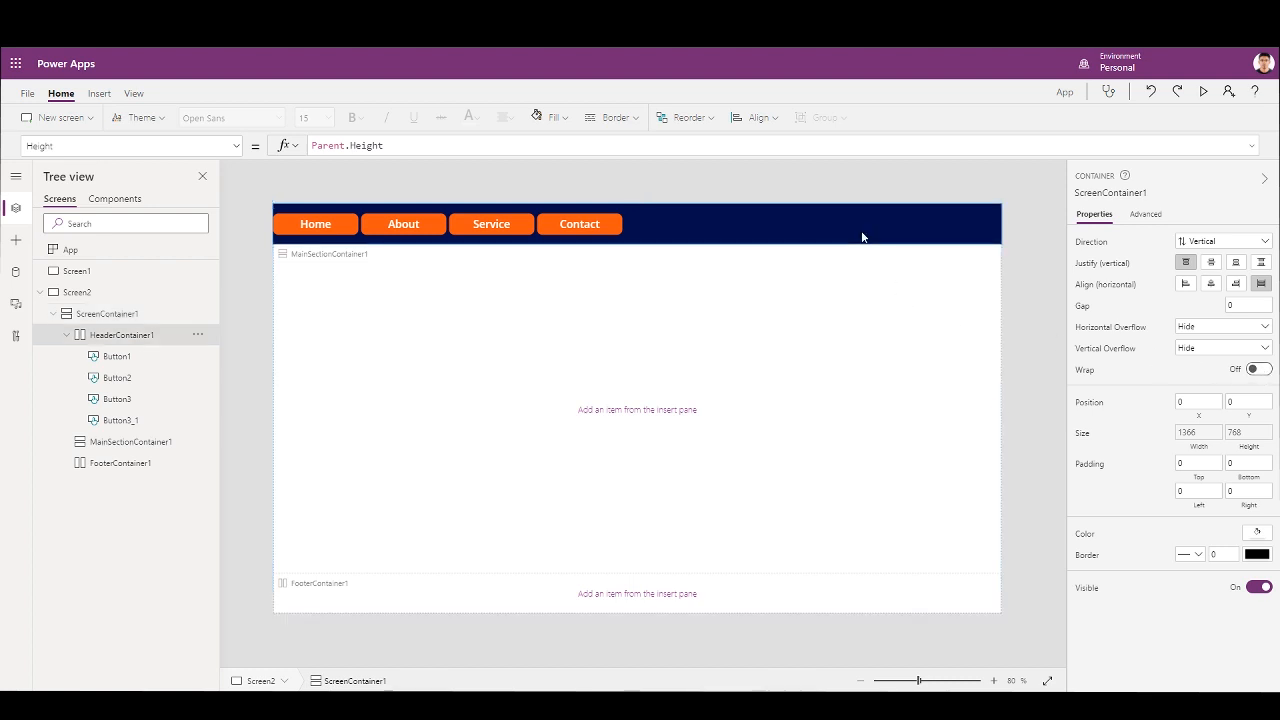
{"action": "left_click", "coordinate": [965, 346]}
{"action": "left_click", "coordinate": [1017, 326]}
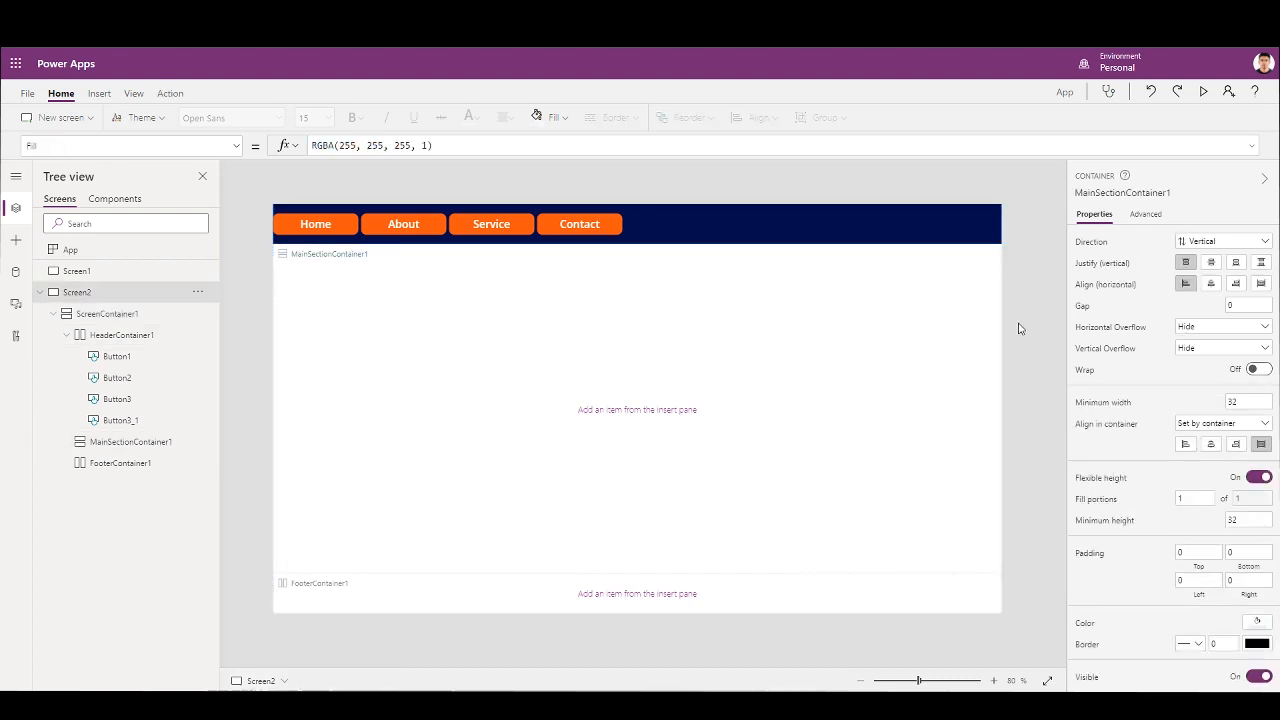
Find the Horizontal container with the search "cont", insert it on Screen2 and place it over the main section at about X 260, Y 208
{"action": "left_click", "coordinate": [16, 240]}
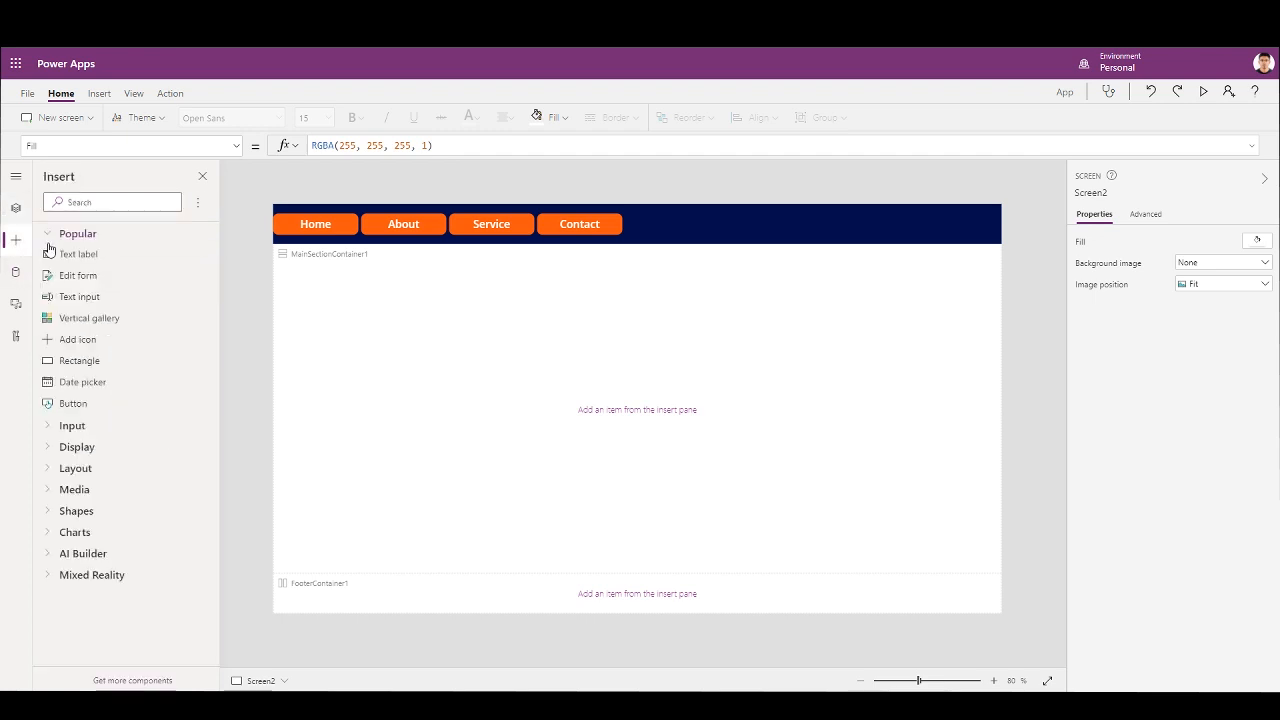
{"action": "left_click", "coordinate": [100, 202]}
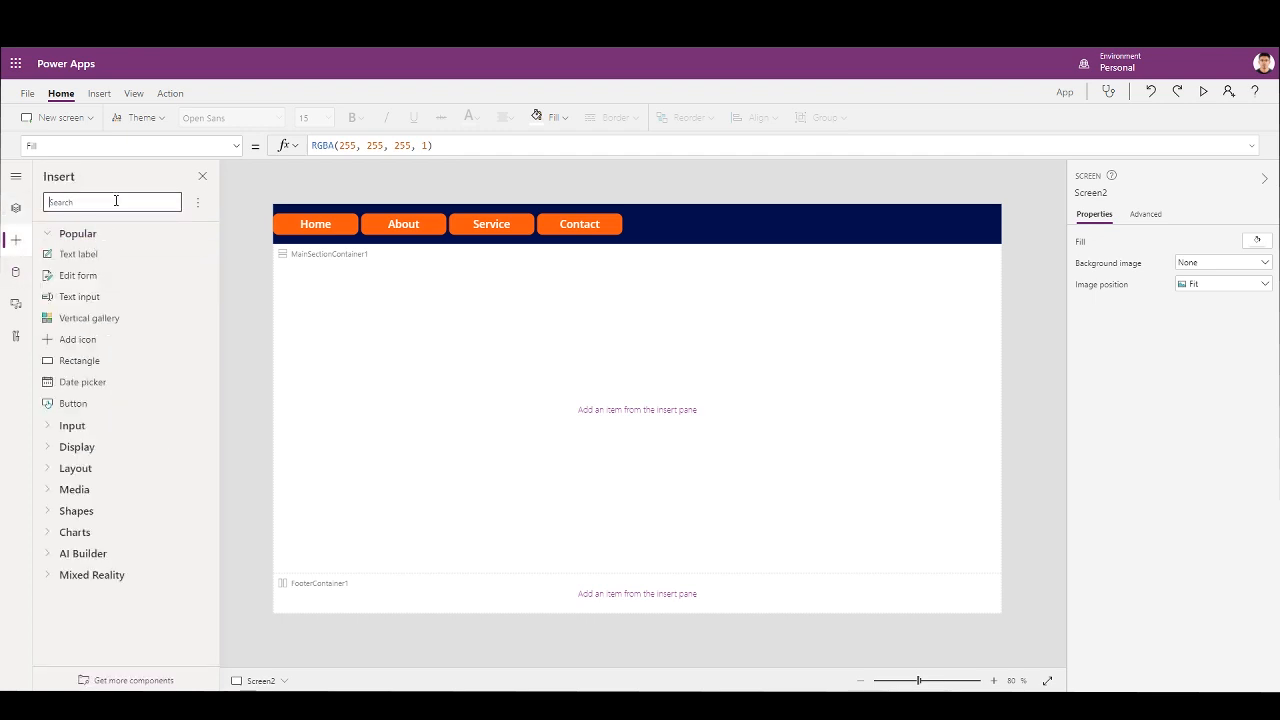
{"action": "type", "text": "con"}
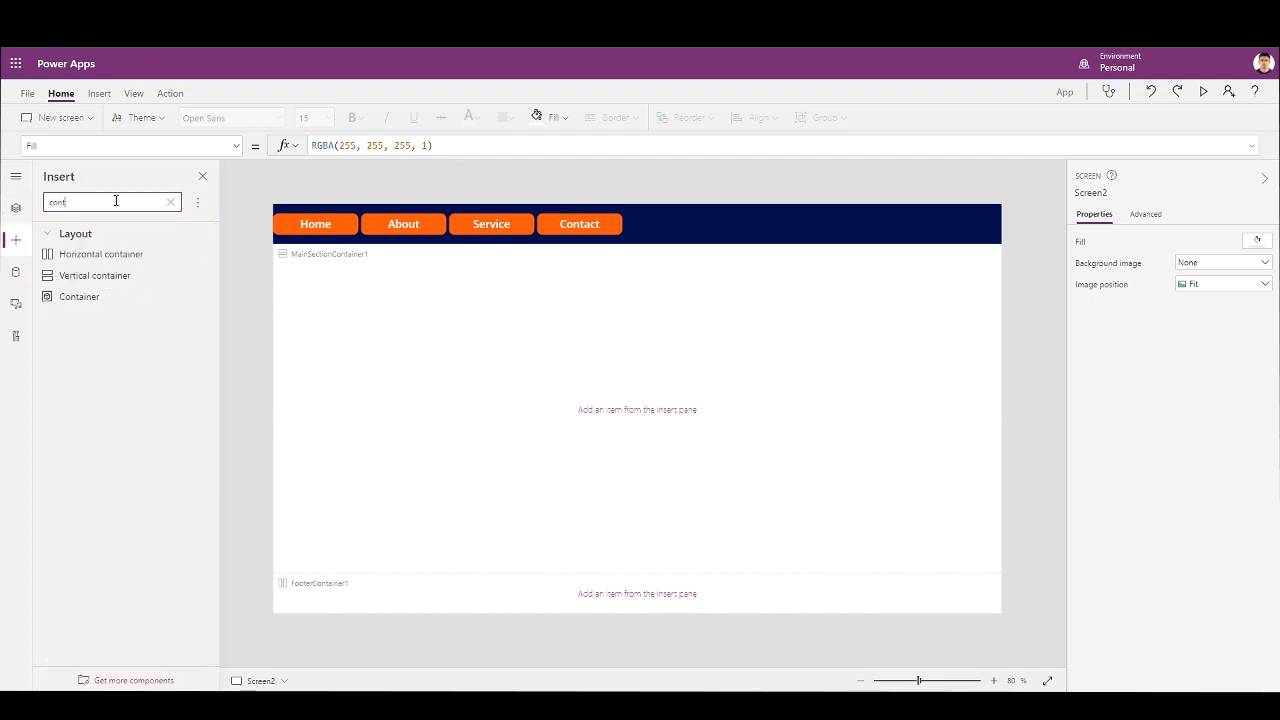
{"action": "type", "text": "t"}
{"action": "left_click", "coordinate": [100, 254]}
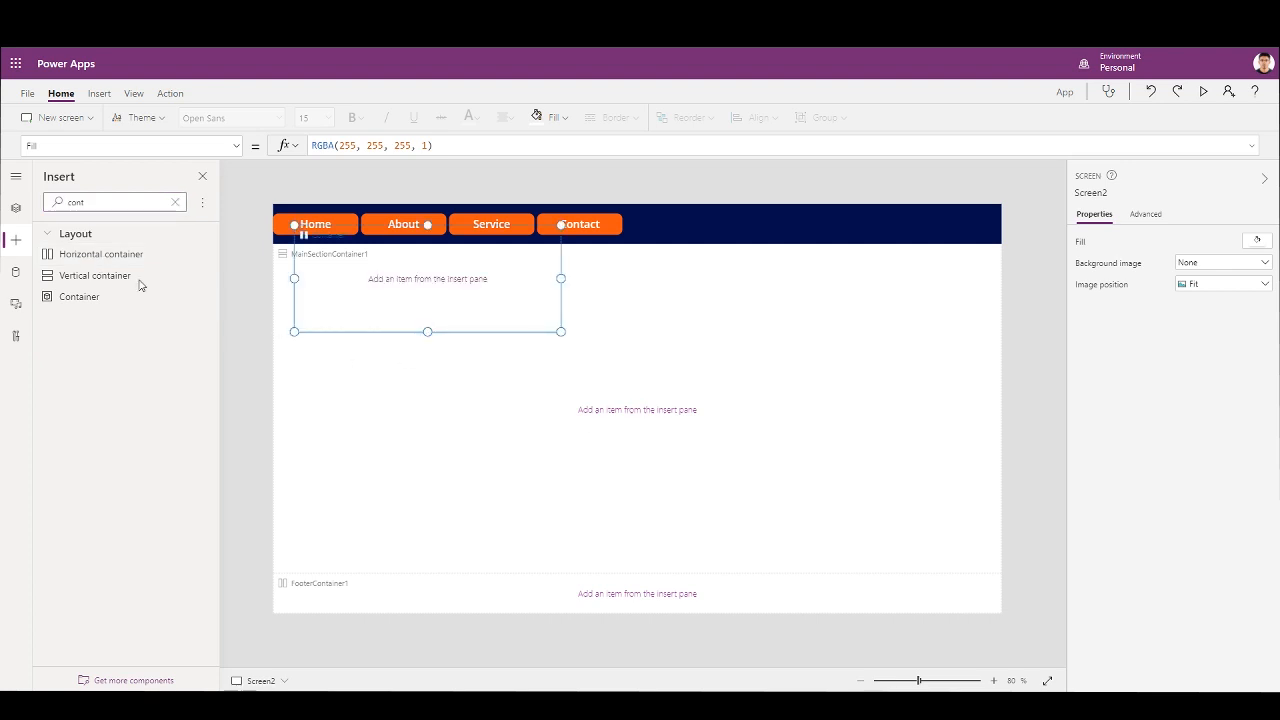
{"action": "left_click_drag", "start_coordinate": [476, 222], "coordinate": [593, 312]}
Insert three buttons side by side into the new horizontal container
{"action": "left_click", "coordinate": [100, 95]}
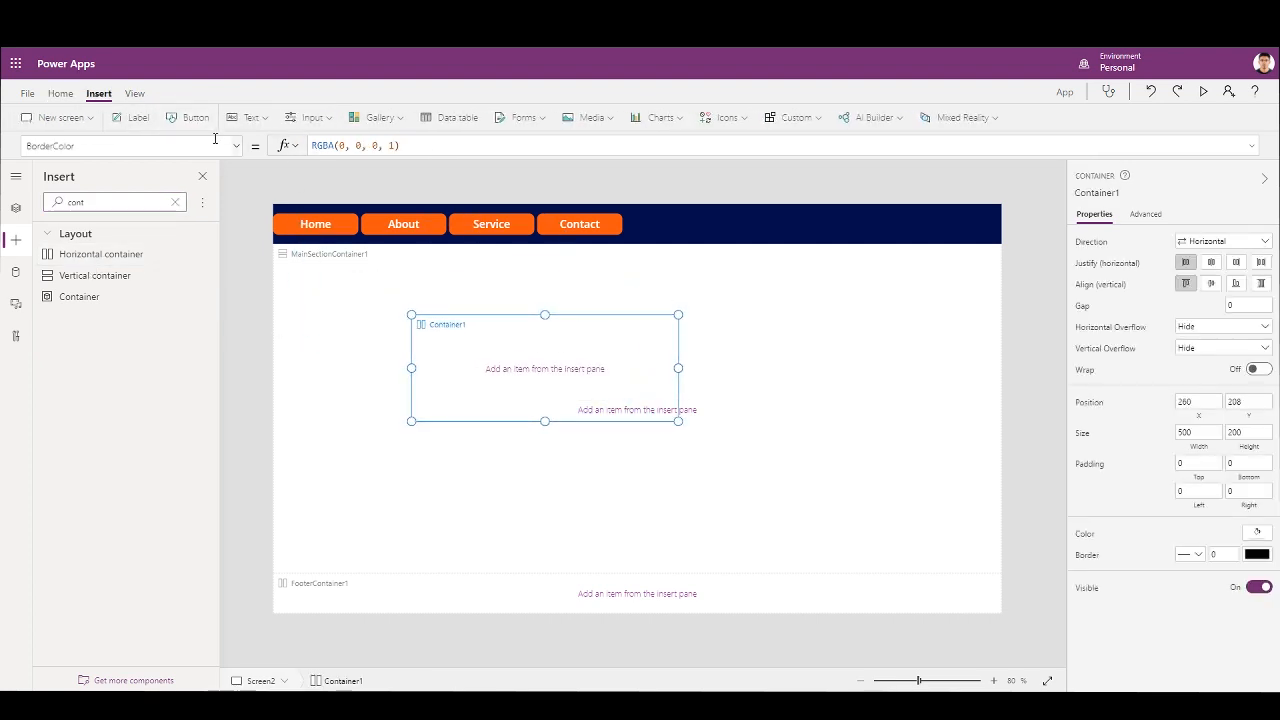
{"action": "left_click", "coordinate": [193, 118]}
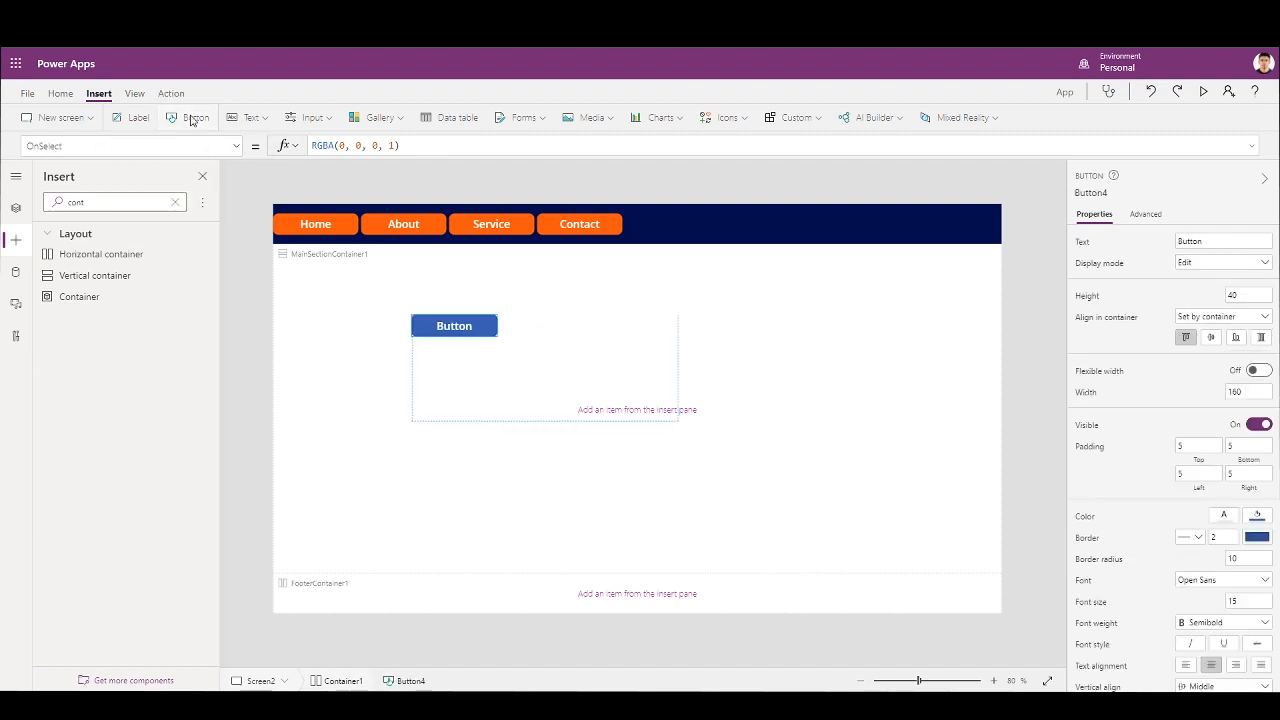
{"action": "left_click", "coordinate": [193, 118]}
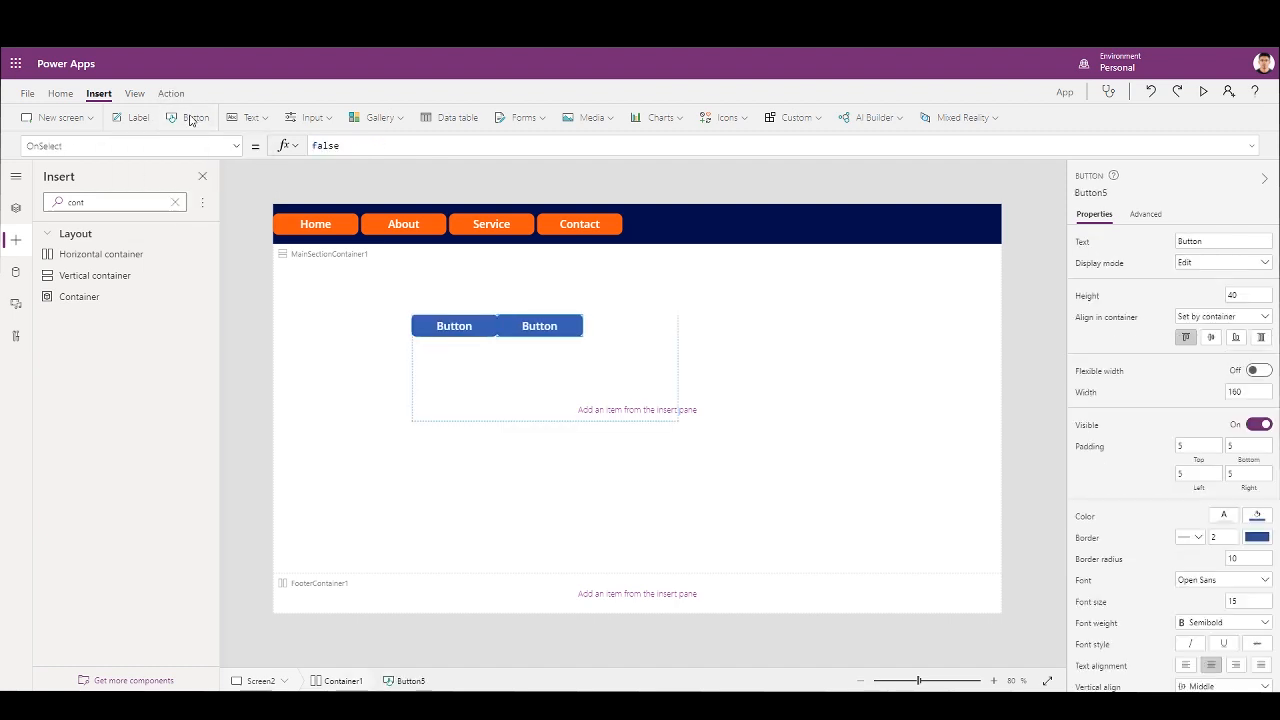
{"action": "left_click", "coordinate": [193, 118]}
Test Wrap on the three-button container by narrowing it to about 260 wide, and delete the container
{"action": "left_click", "coordinate": [512, 404]}
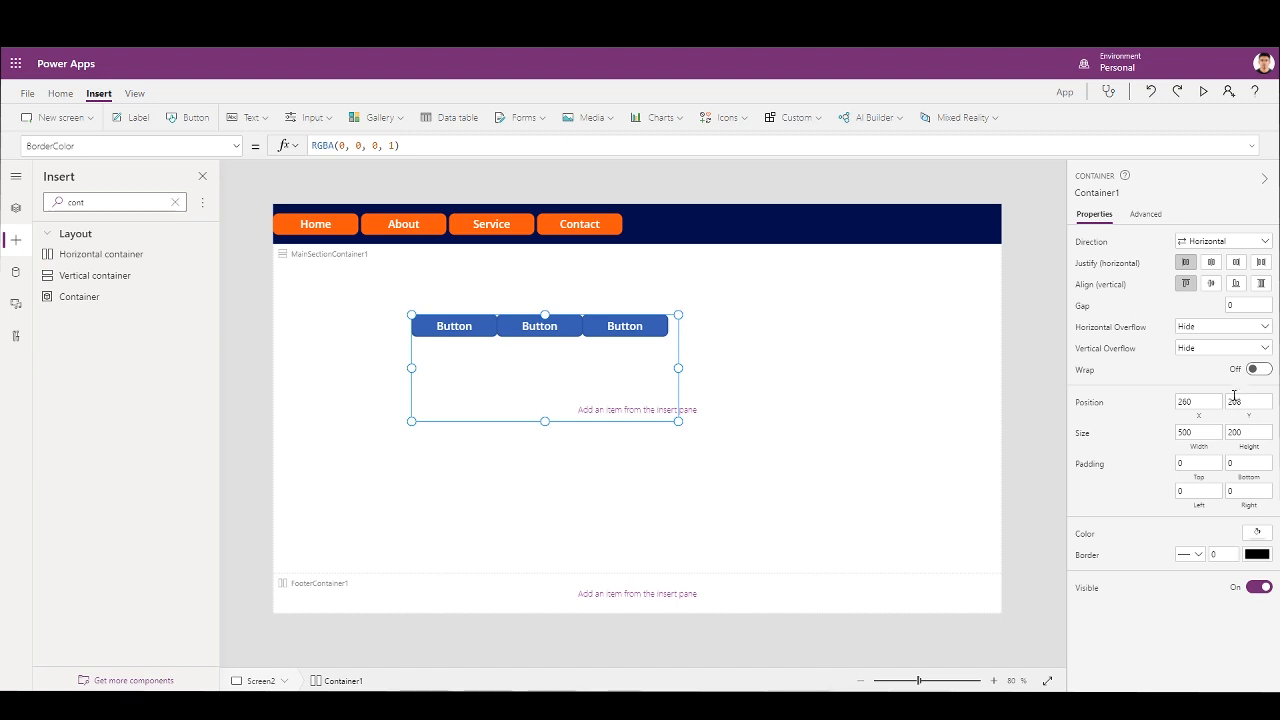
{"action": "left_click", "coordinate": [1256, 369]}
{"action": "left_click_drag", "start_coordinate": [679, 364], "coordinate": [551, 368]}
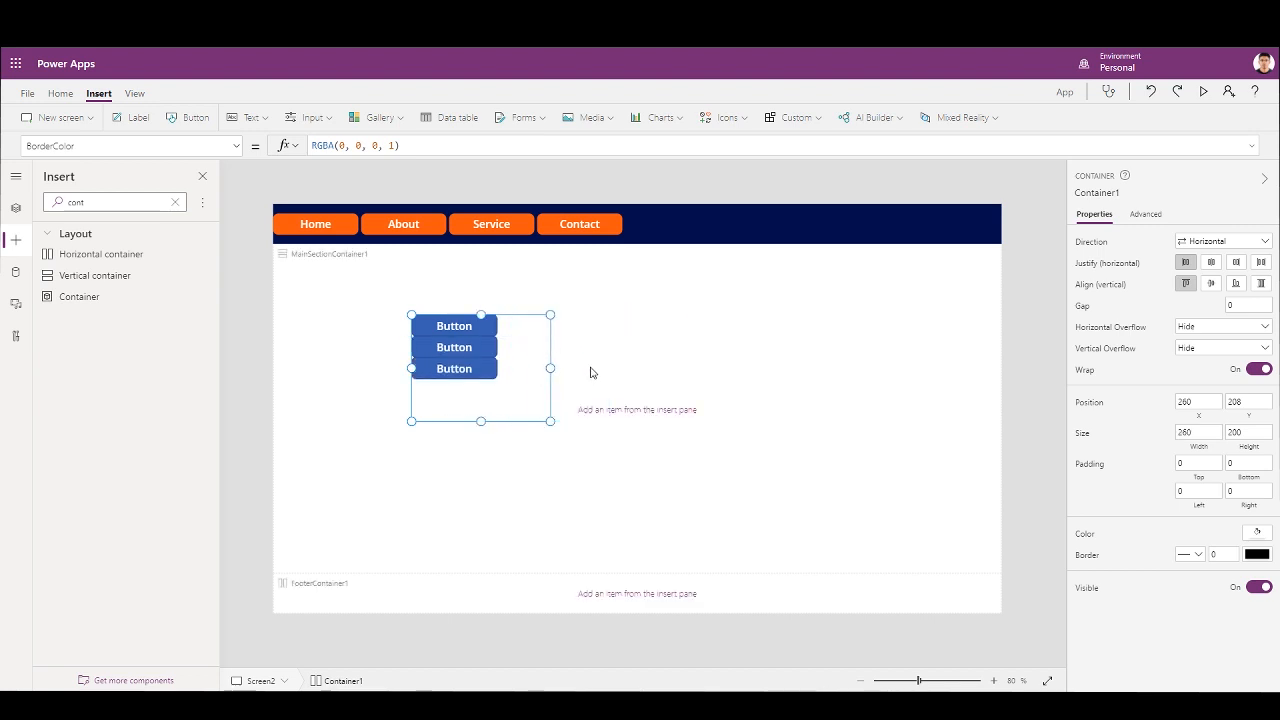
{"action": "key", "text": "Delete"}
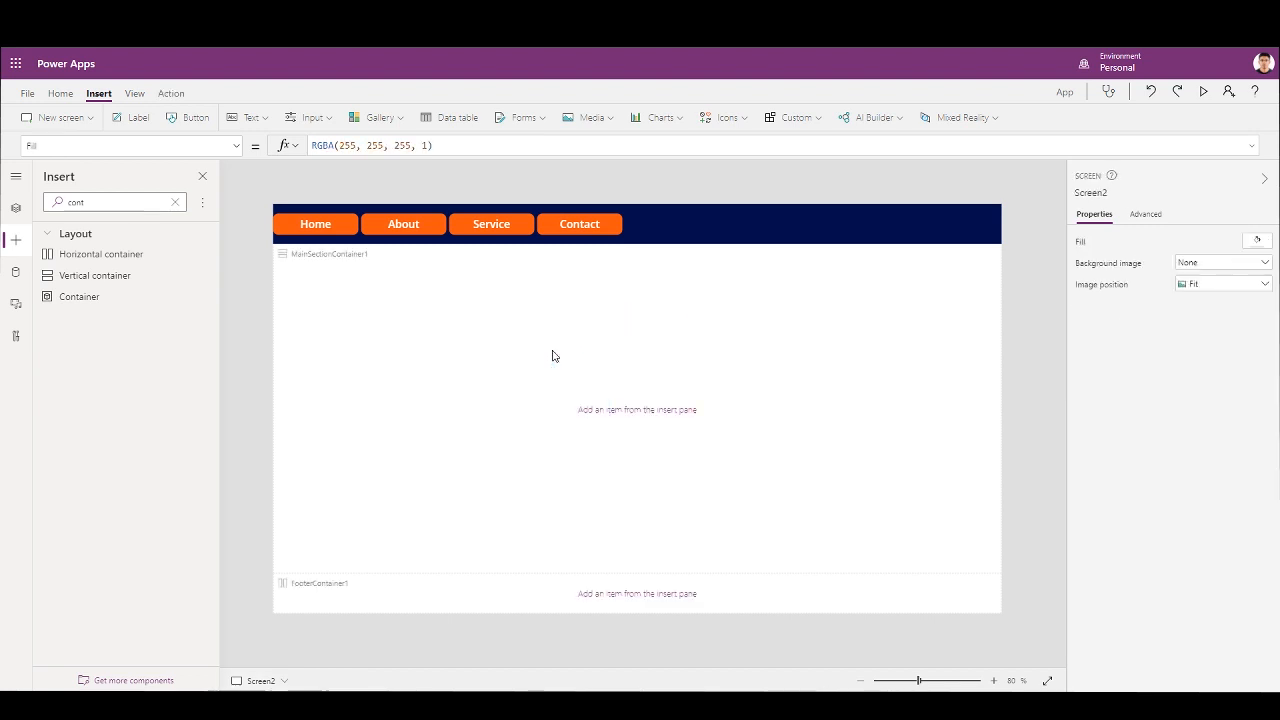
Compare the alignment properties of the Home button with those of the header container
{"action": "left_click", "coordinate": [684, 226]}
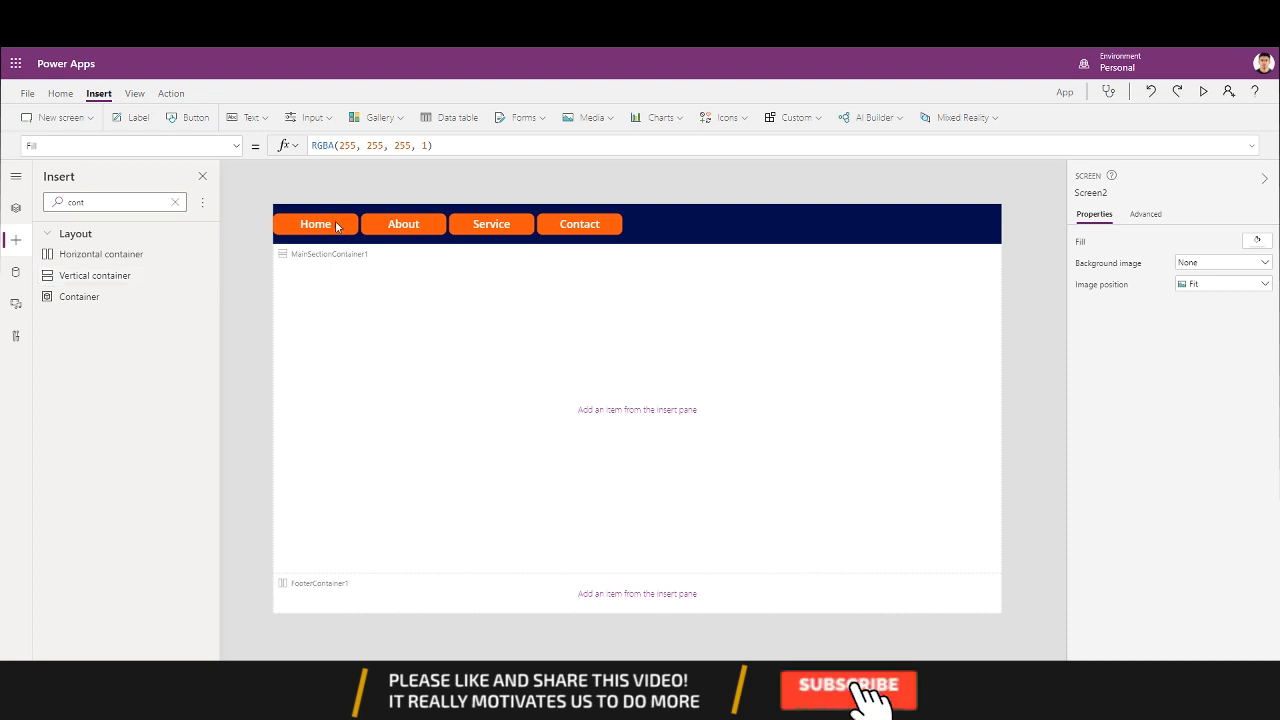
{"action": "left_click", "coordinate": [337, 223]}
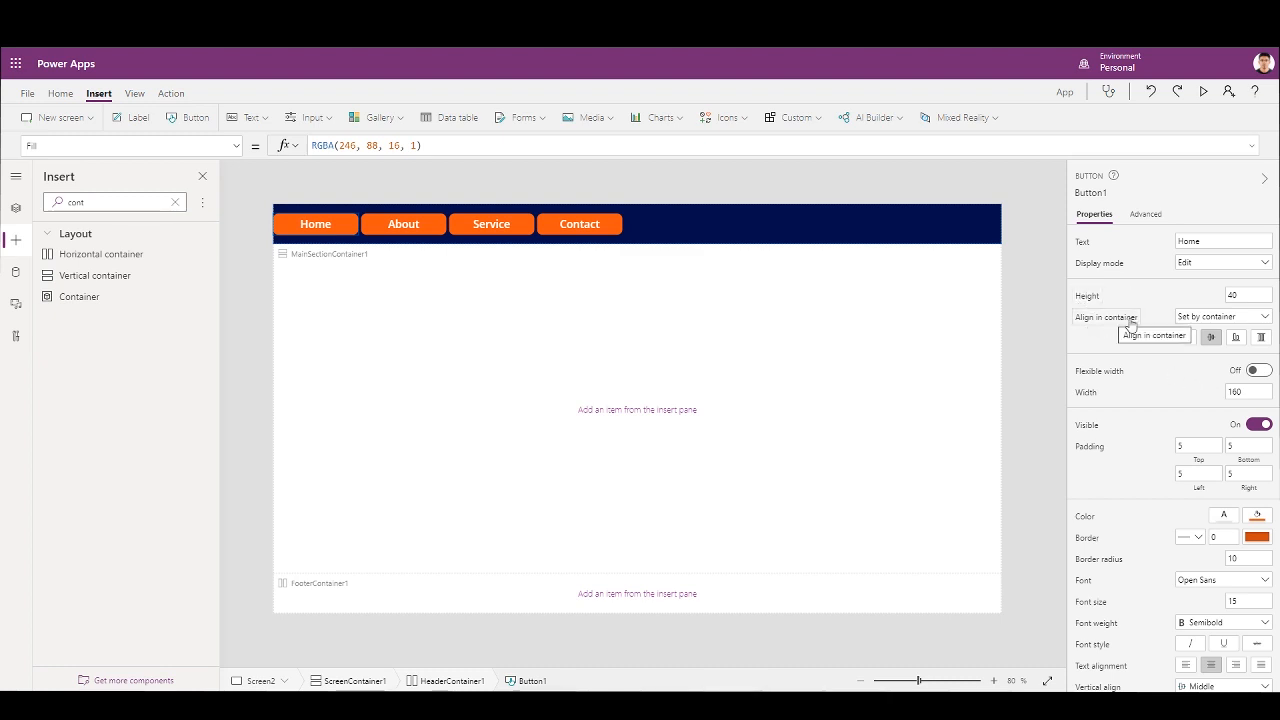
{"action": "left_click", "coordinate": [774, 224]}
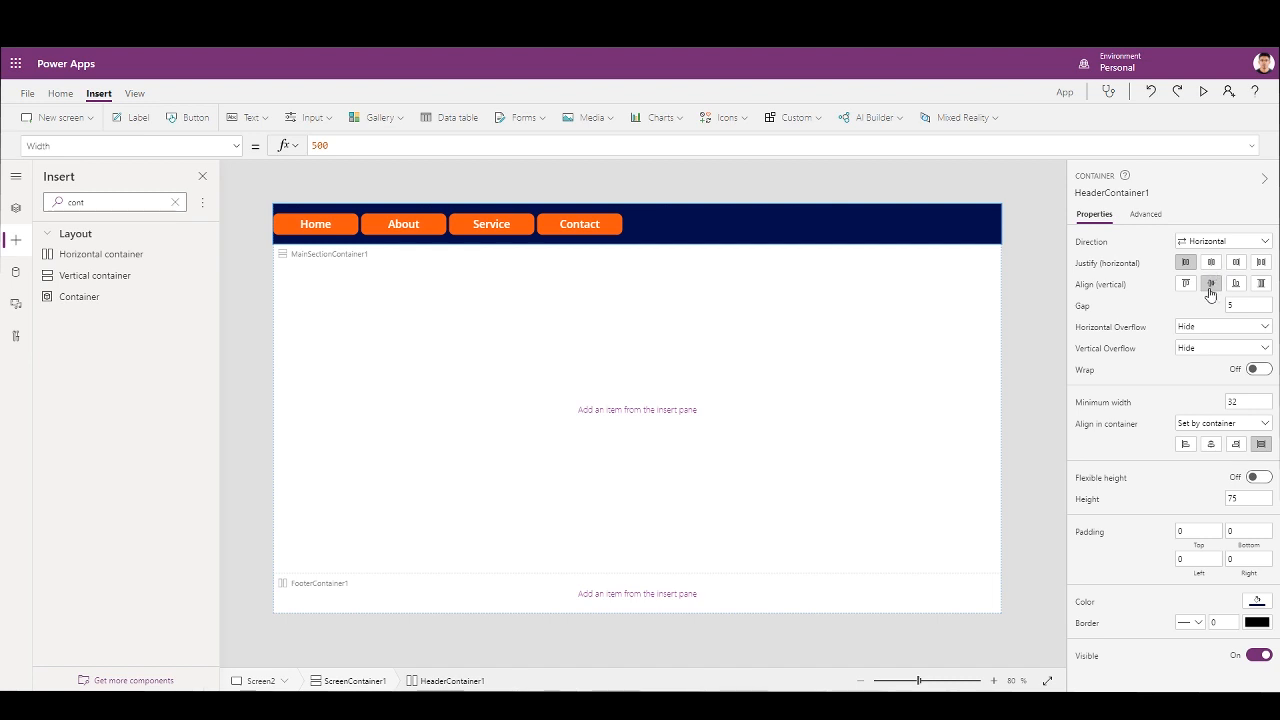
Try Custom container alignment on the Home button with the top, bottom and middle options, and restore Set by container
{"action": "left_click", "coordinate": [316, 230]}
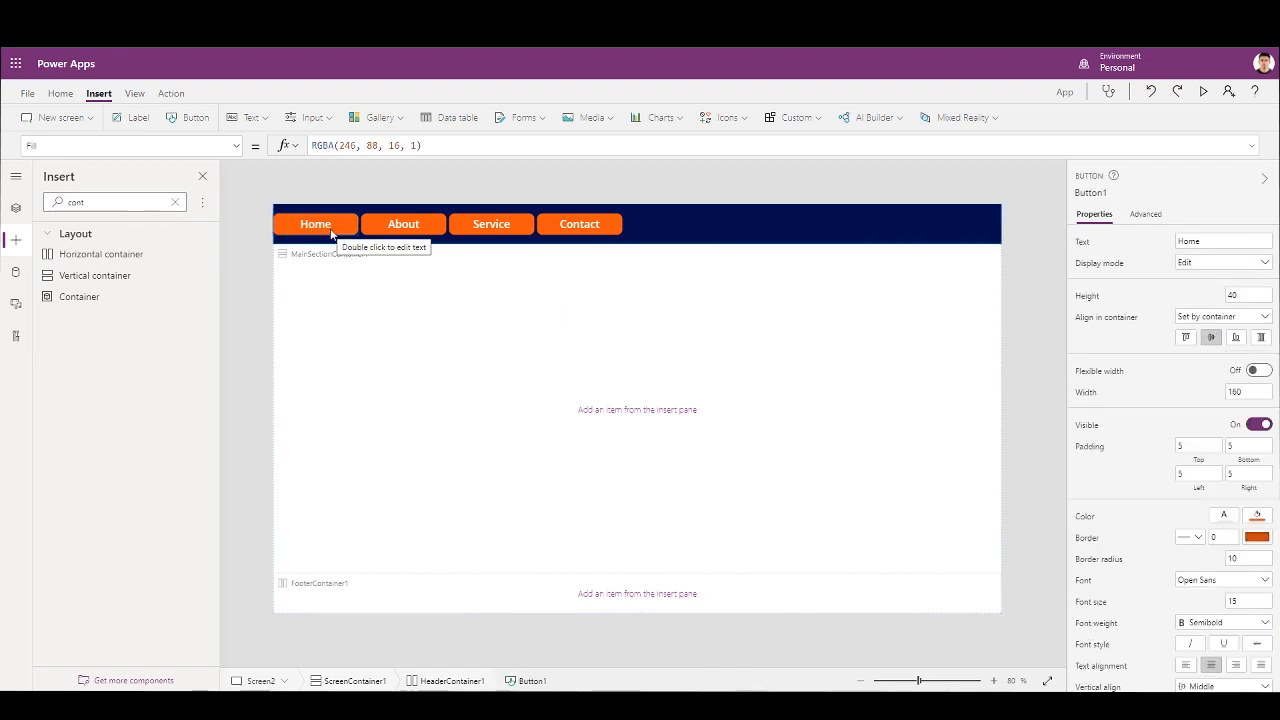
{"action": "left_click", "coordinate": [1238, 317]}
{"action": "left_click", "coordinate": [1200, 350]}
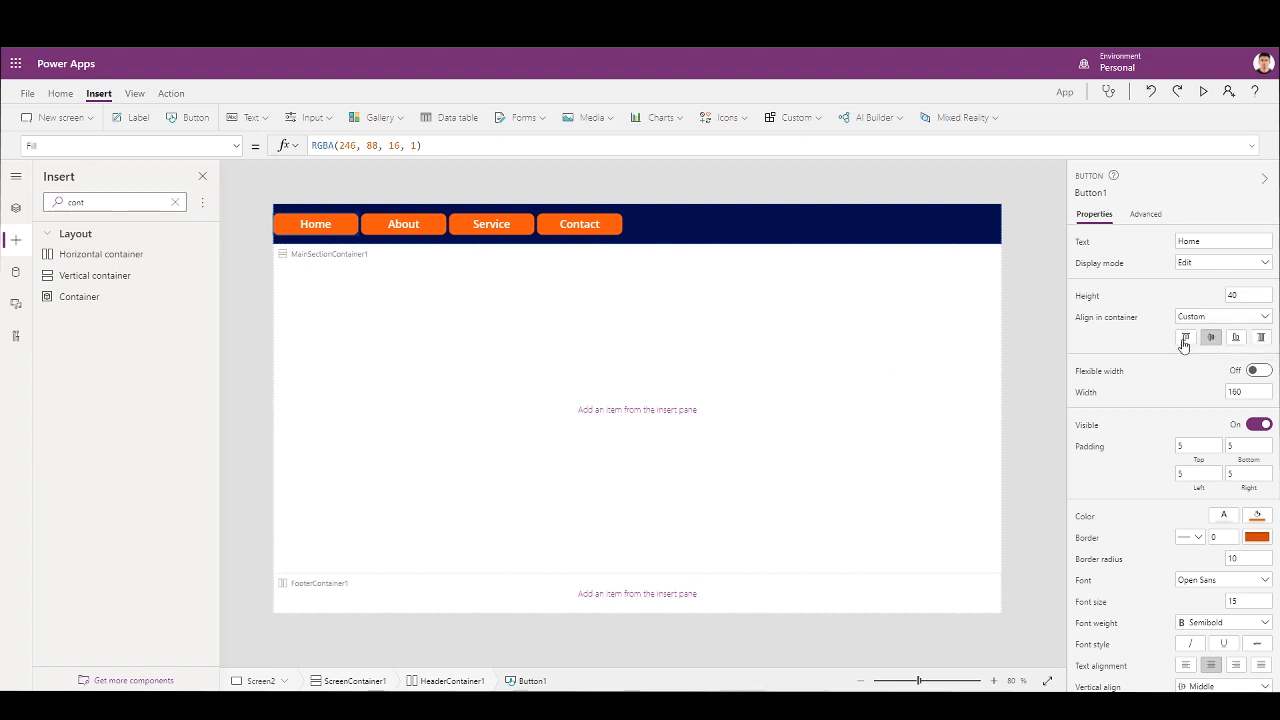
{"action": "left_click", "coordinate": [1185, 338]}
{"action": "left_click", "coordinate": [1239, 339]}
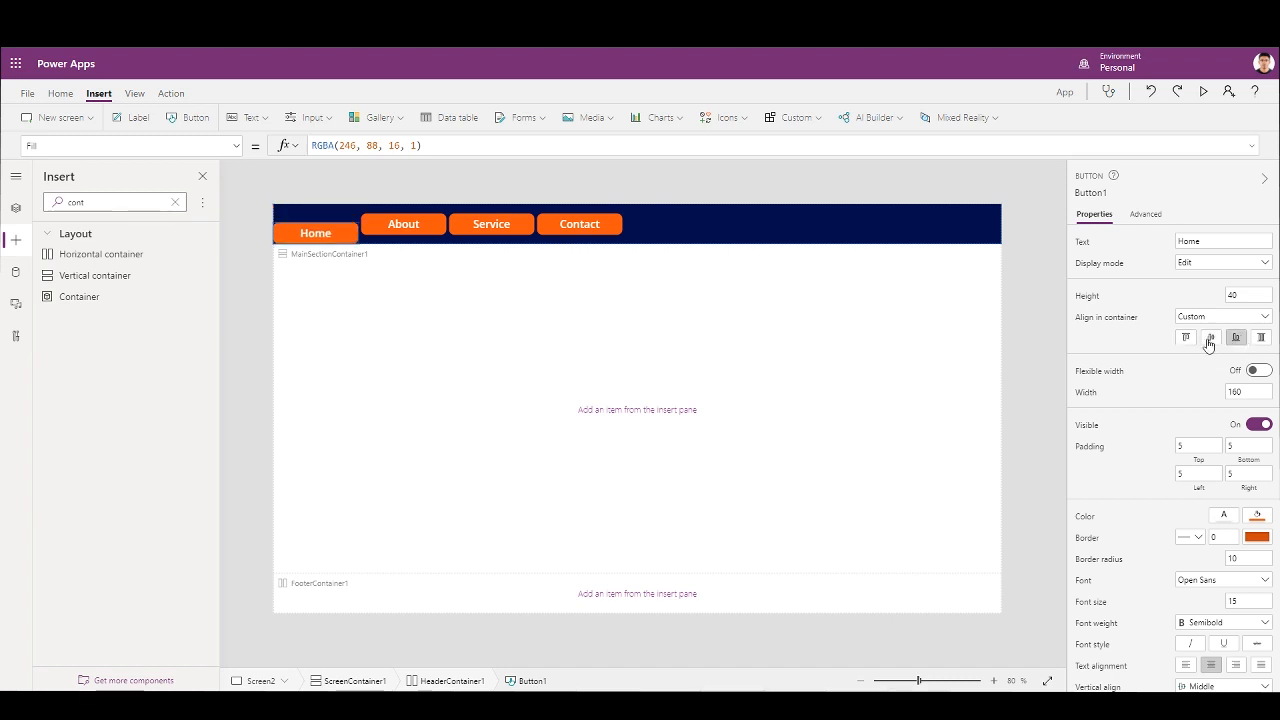
{"action": "left_click", "coordinate": [1210, 339]}
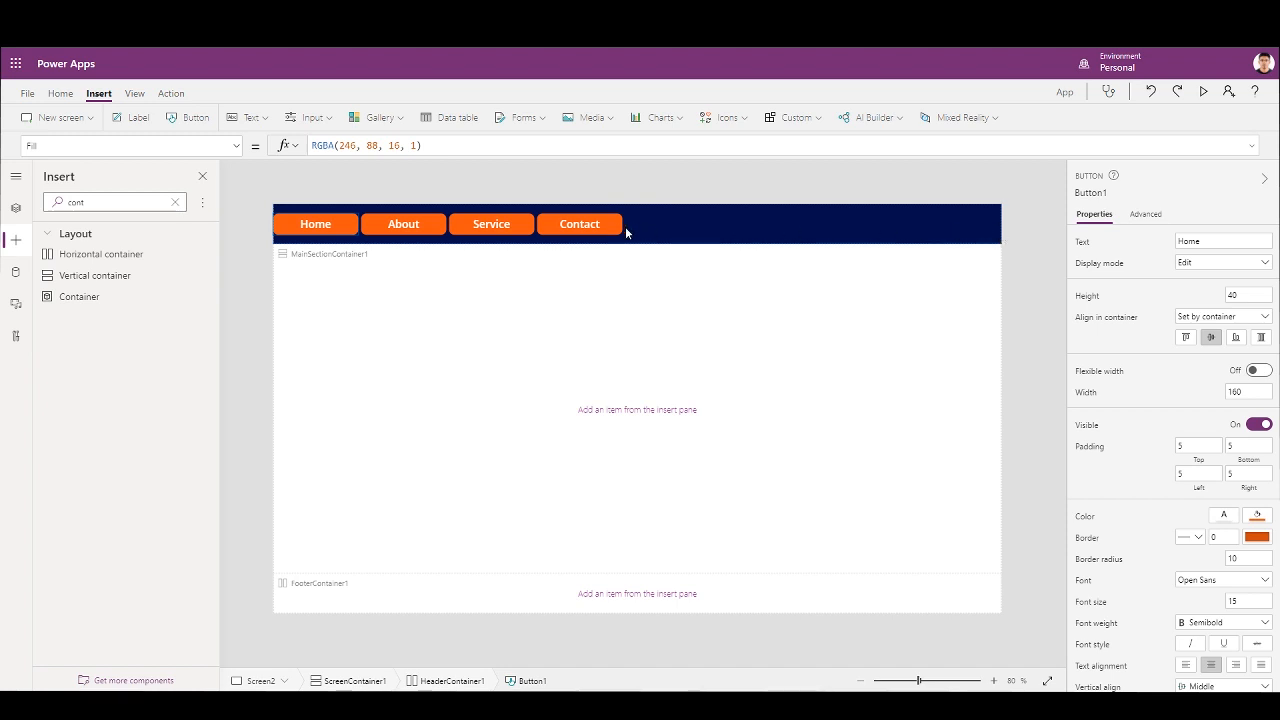
Turn on Flexible width for the Home and About buttons in the header
{"action": "left_click", "coordinate": [962, 226]}
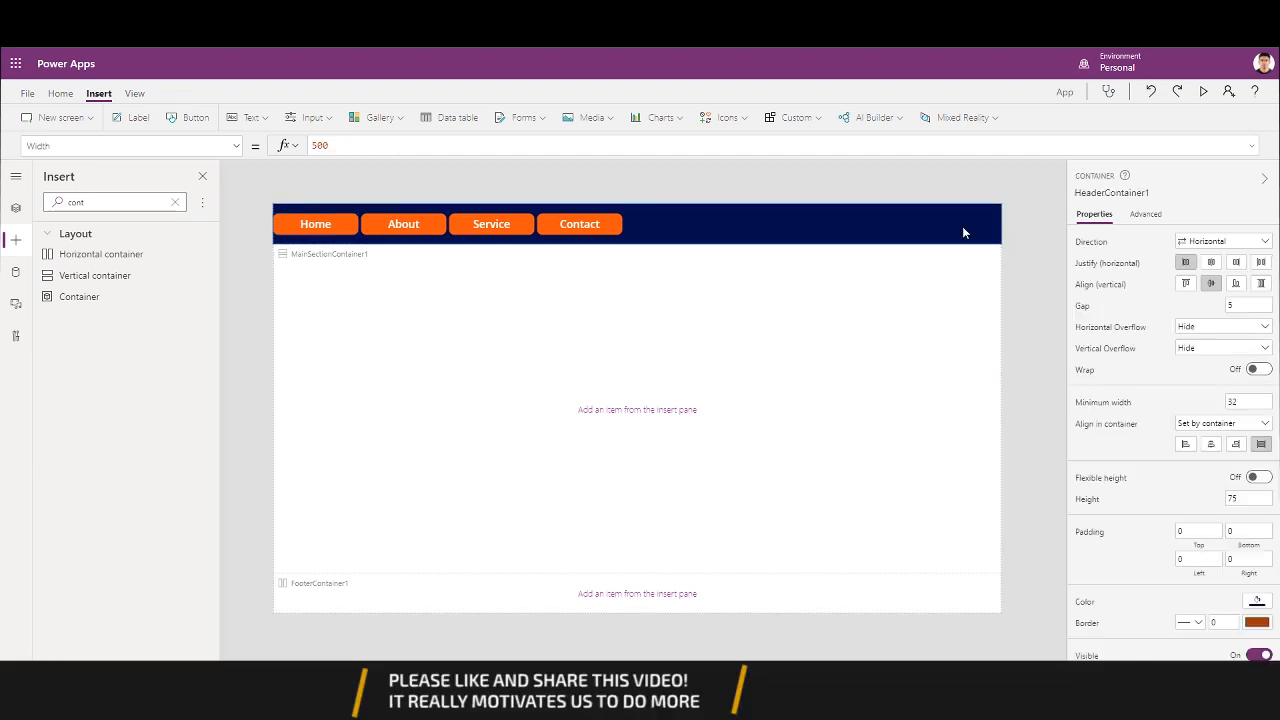
{"action": "left_click", "coordinate": [325, 230]}
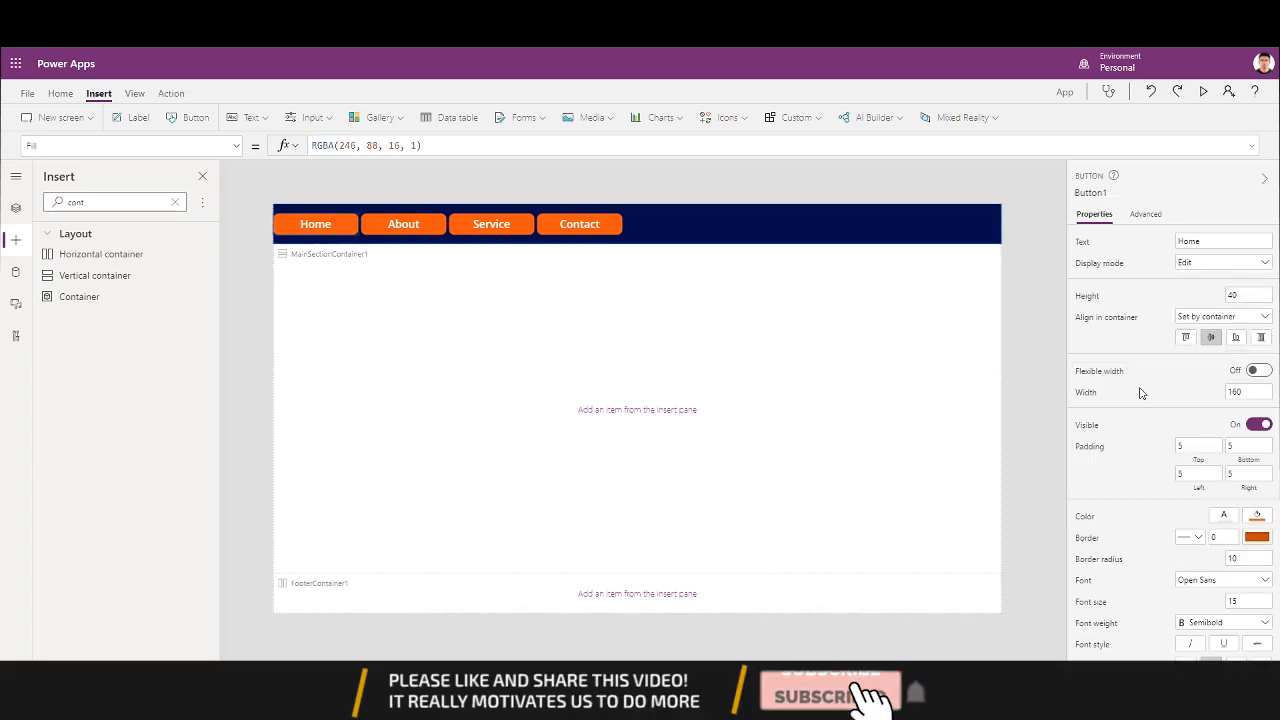
{"action": "left_click", "coordinate": [1258, 371]}
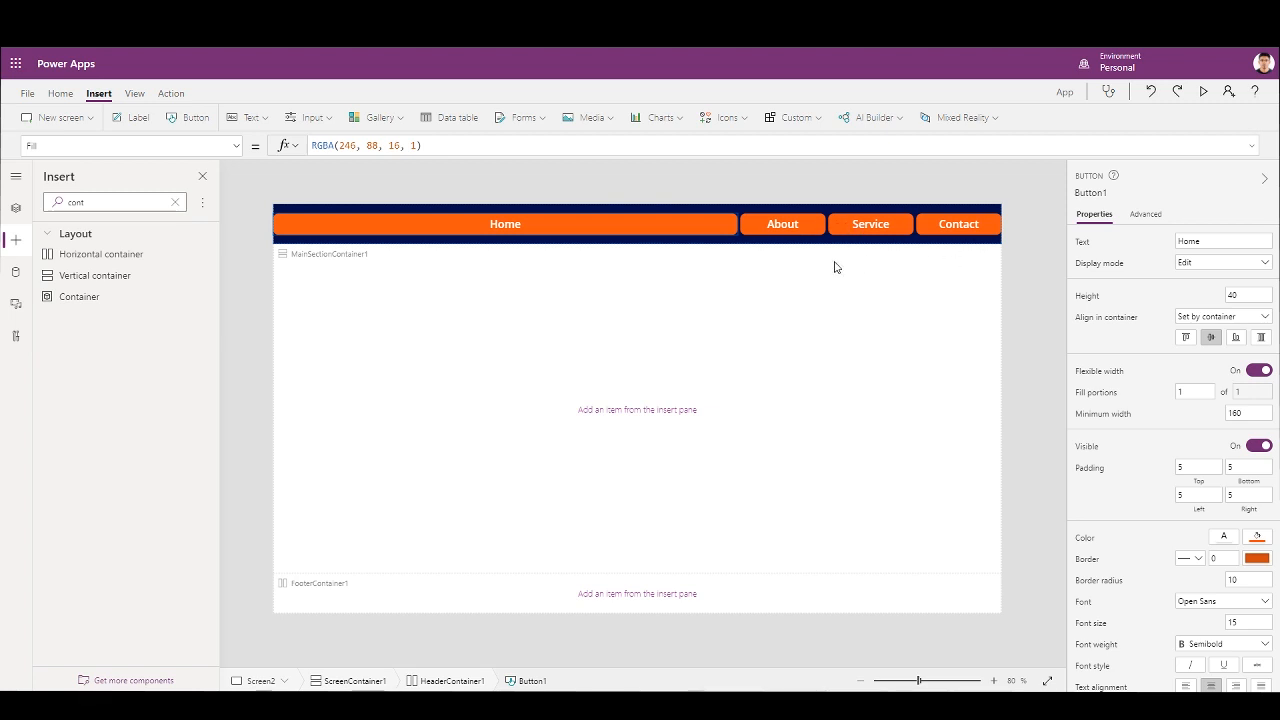
{"action": "left_click", "coordinate": [769, 232]}
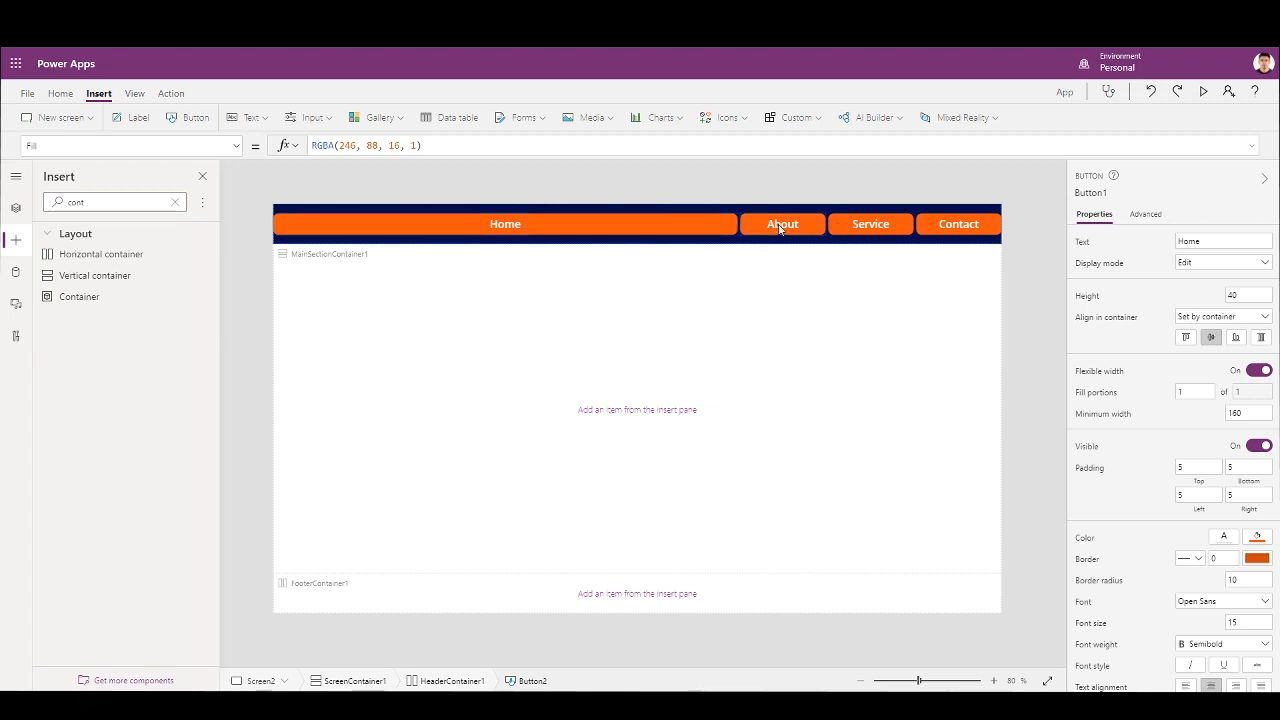
{"action": "left_click", "coordinate": [1258, 371]}
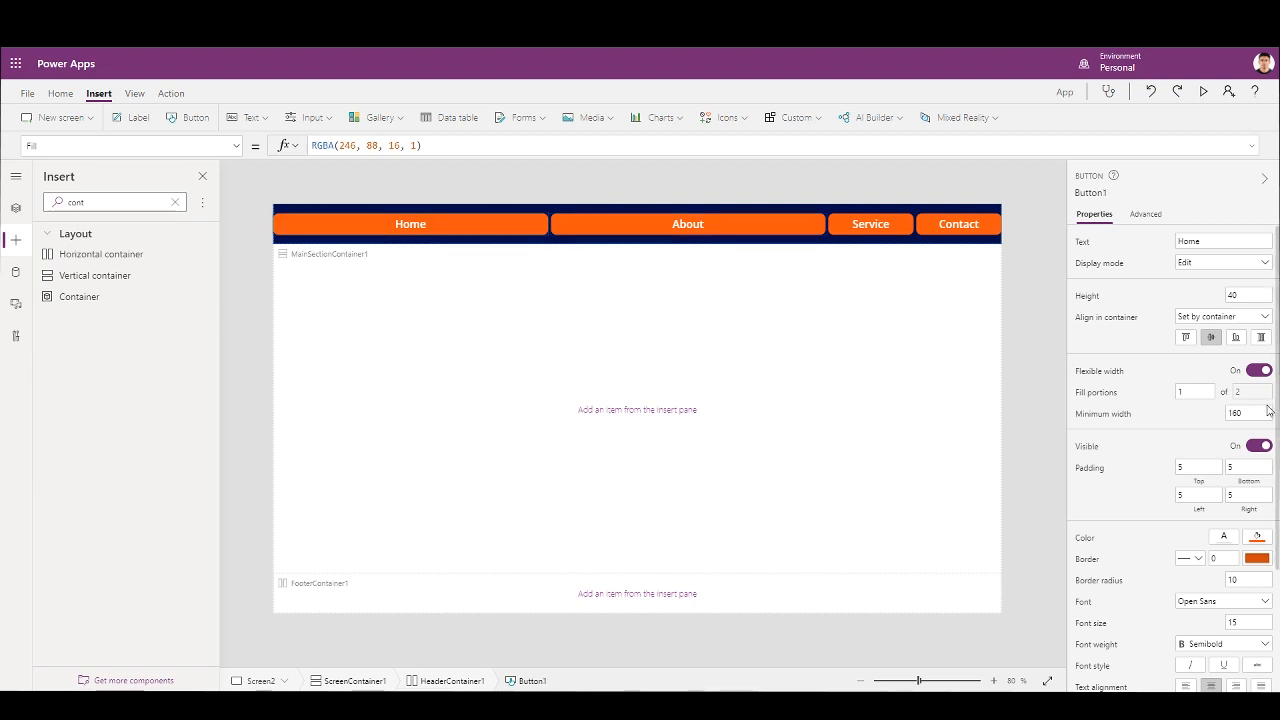
Try fill portions of 2 and 3 on the Home button
{"action": "left_click_drag", "start_coordinate": [1186, 392], "coordinate": [1014, 388]}
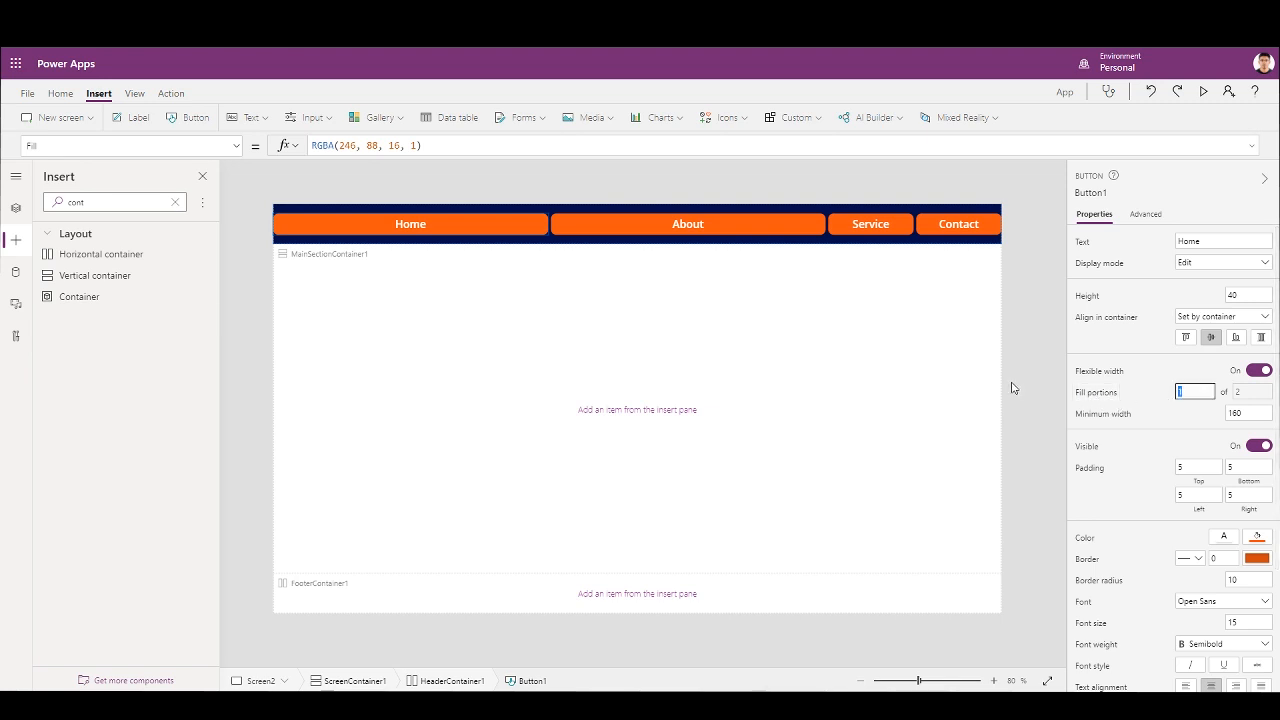
{"action": "type", "text": "2"}
{"action": "left_click", "coordinate": [1008, 362]}
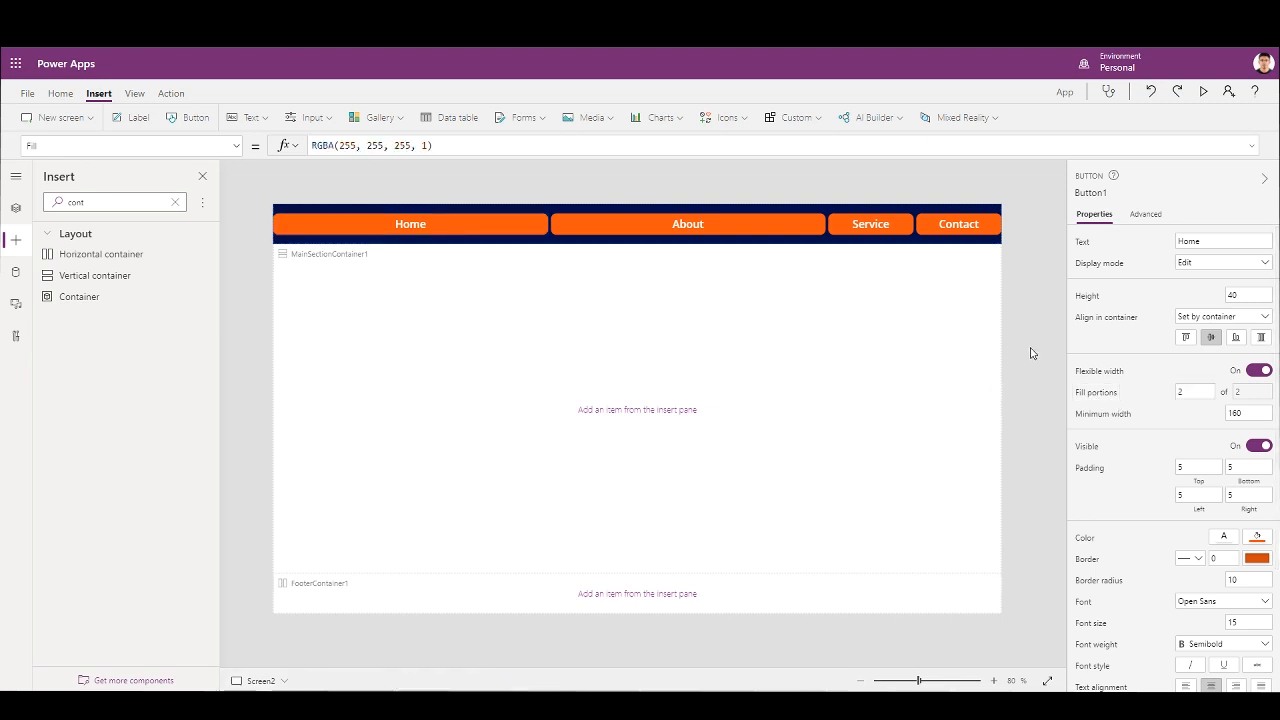
{"action": "left_click", "coordinate": [608, 221]}
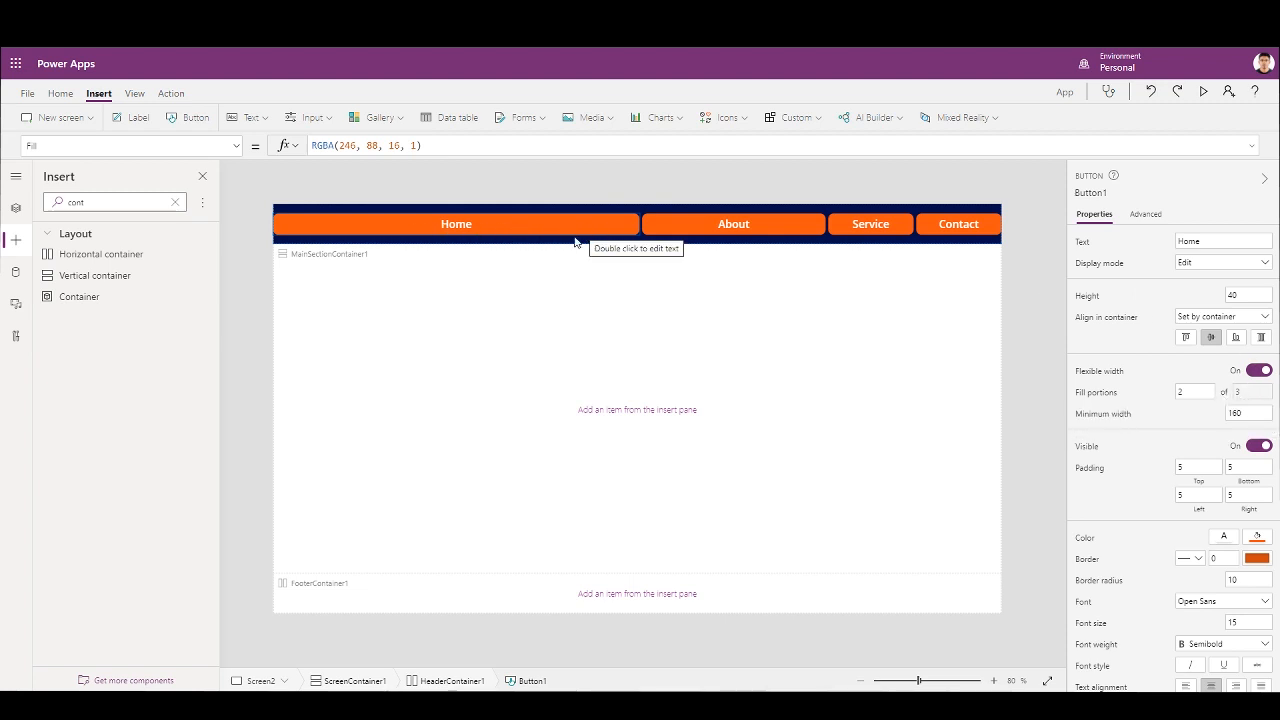
{"action": "left_click_drag", "start_coordinate": [1200, 393], "coordinate": [961, 381]}
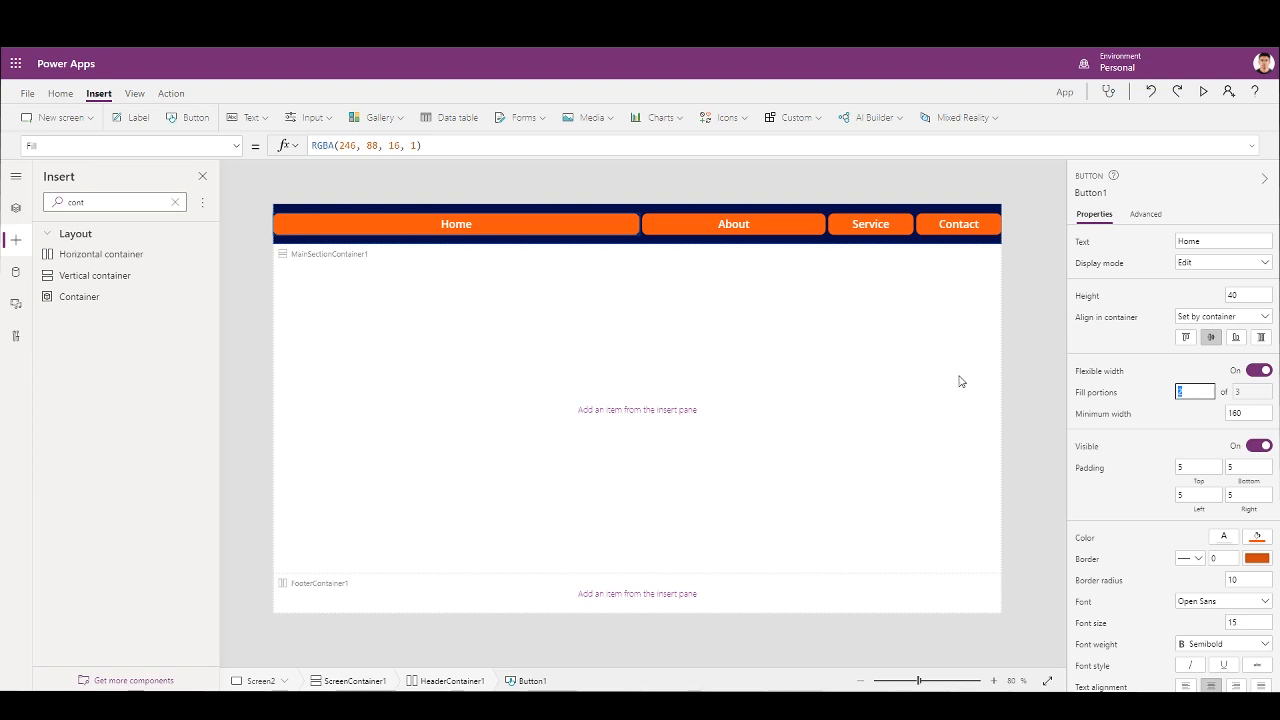
{"action": "left_click", "coordinate": [1020, 356]}
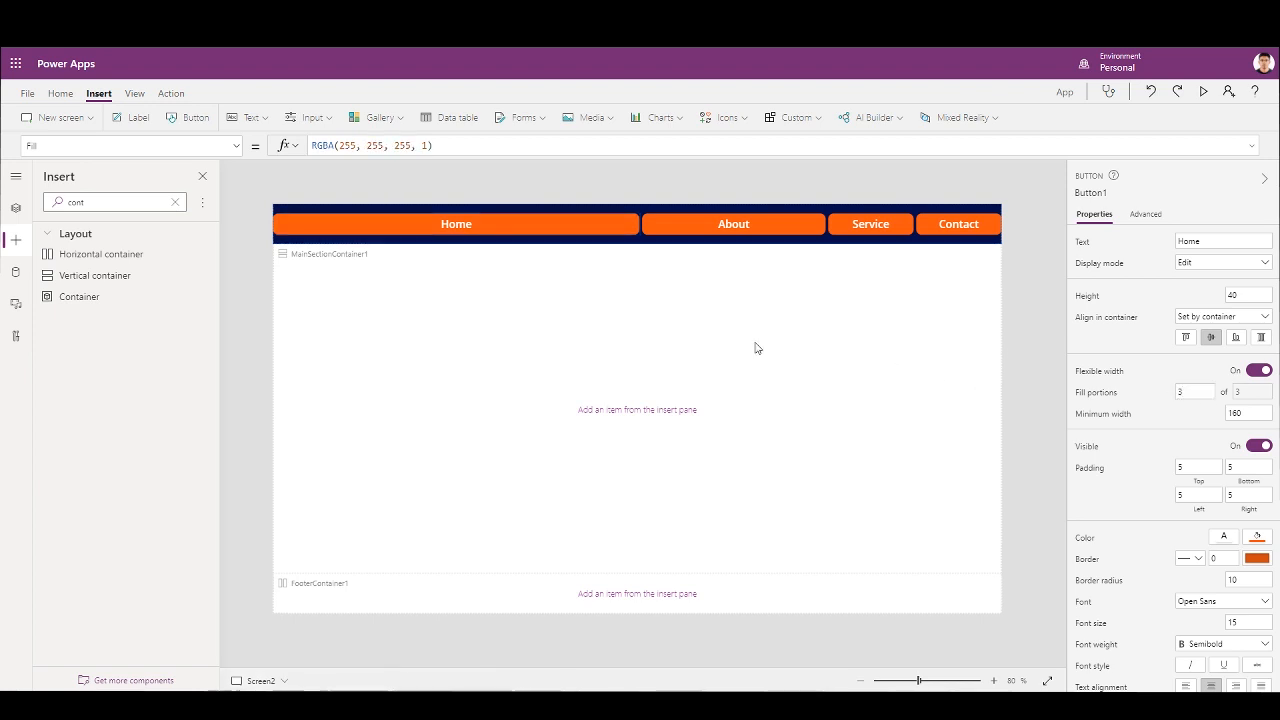
{"action": "left_click", "coordinate": [594, 229]}
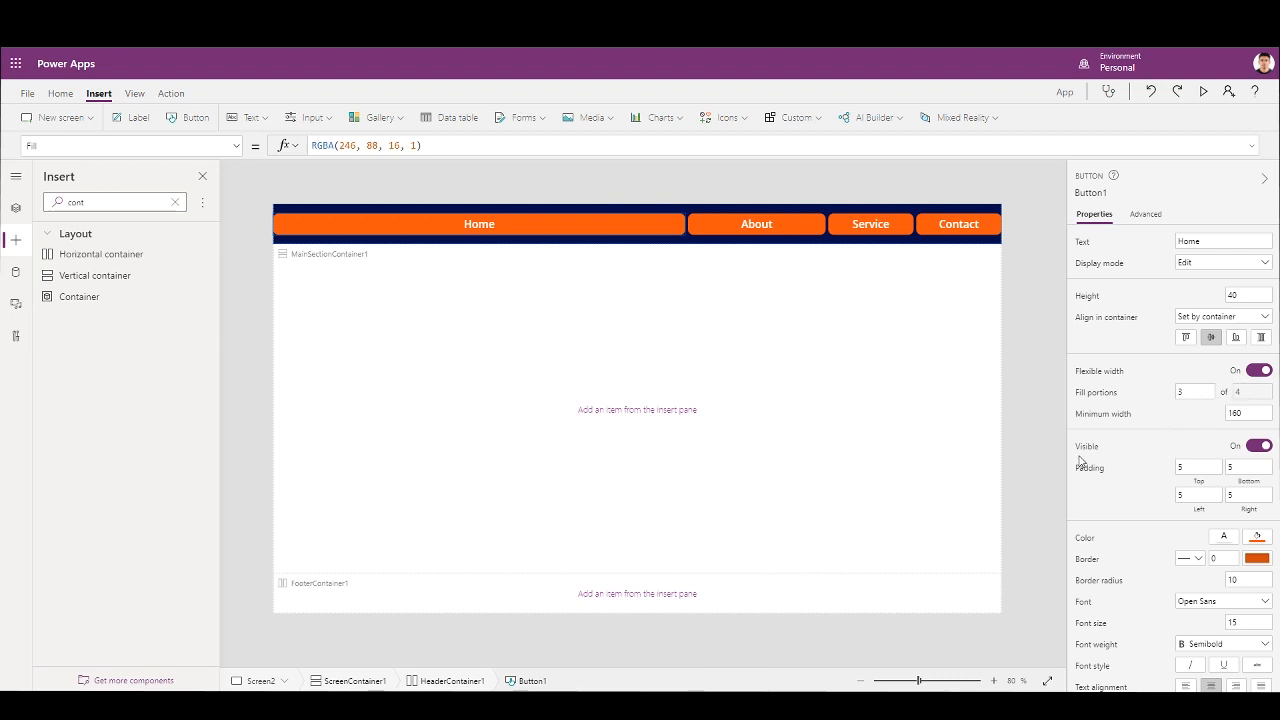
Compare the flexible height and minimum size settings of the header, main section and footer containers
{"action": "left_click", "coordinate": [961, 208]}
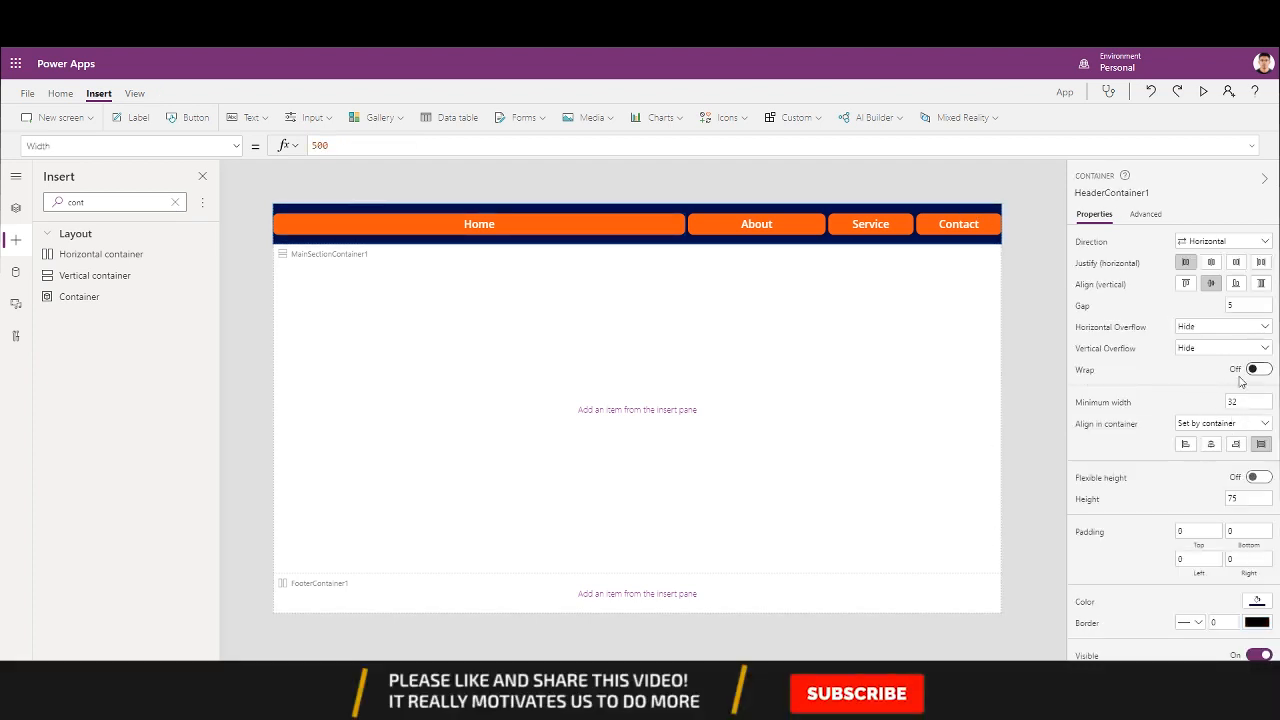
{"action": "left_click", "coordinate": [923, 389]}
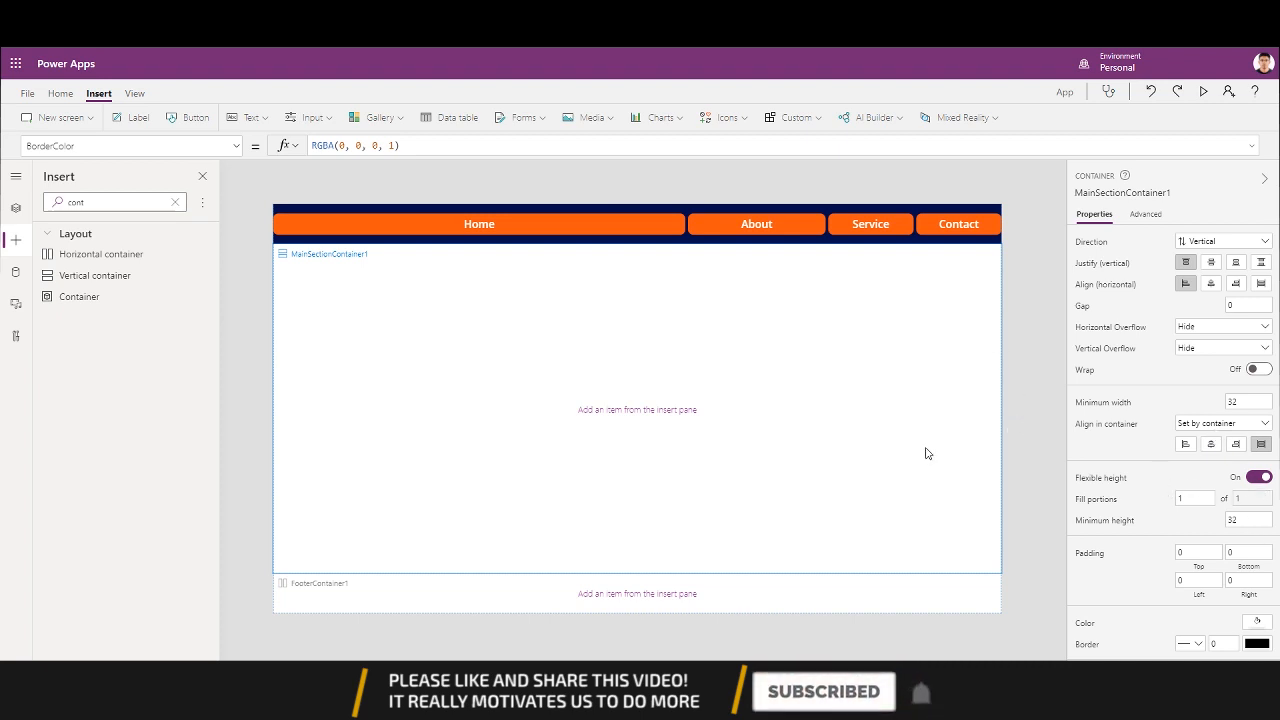
{"action": "left_click", "coordinate": [990, 211]}
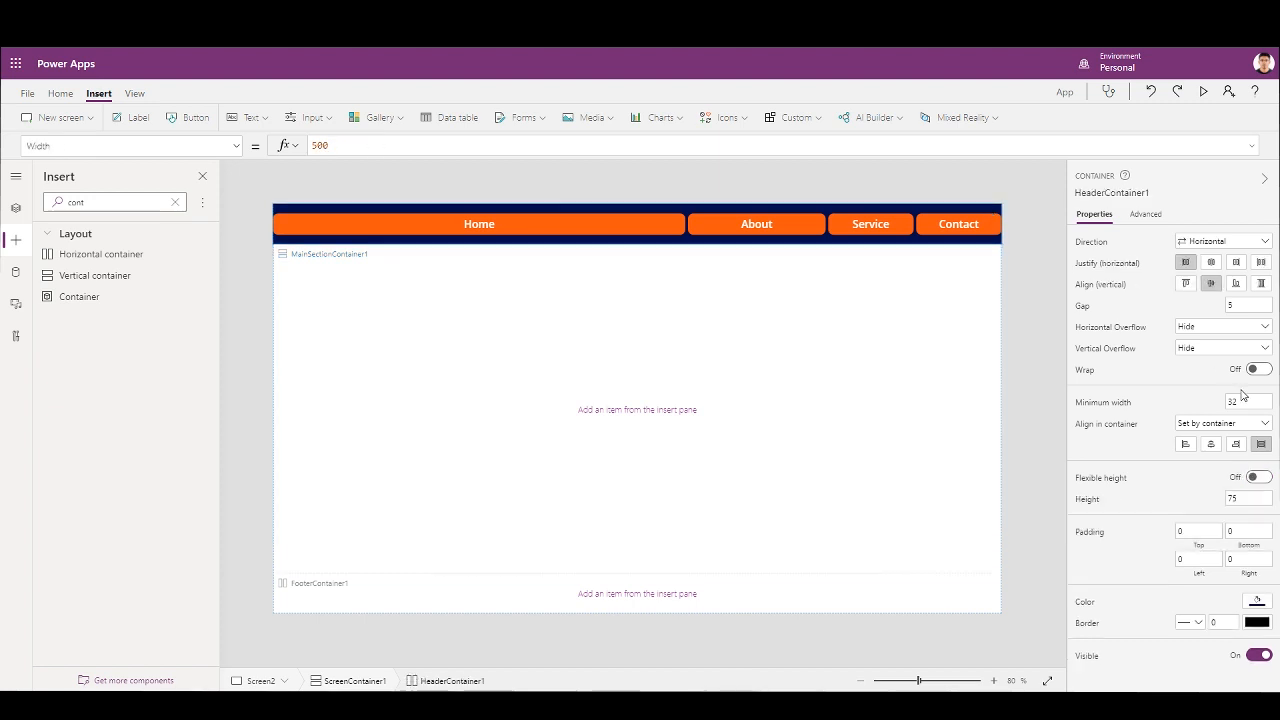
{"action": "left_click", "coordinate": [965, 592]}
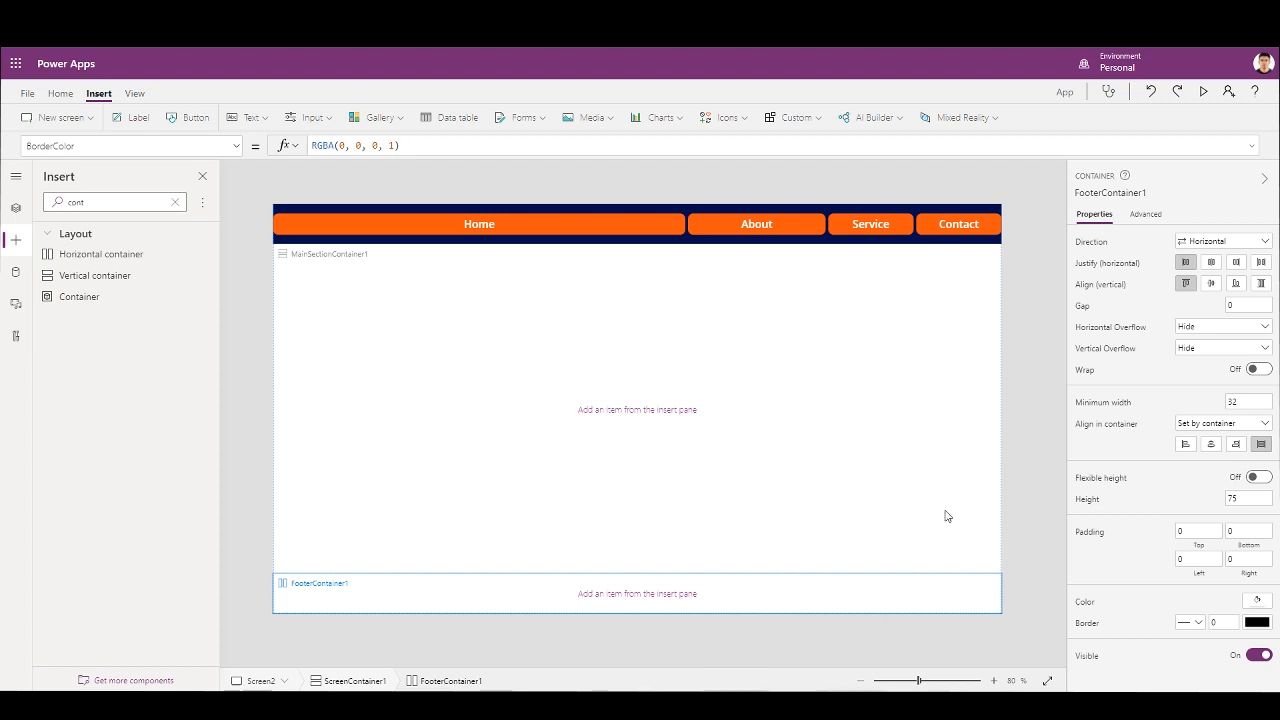
{"action": "left_click", "coordinate": [828, 469]}
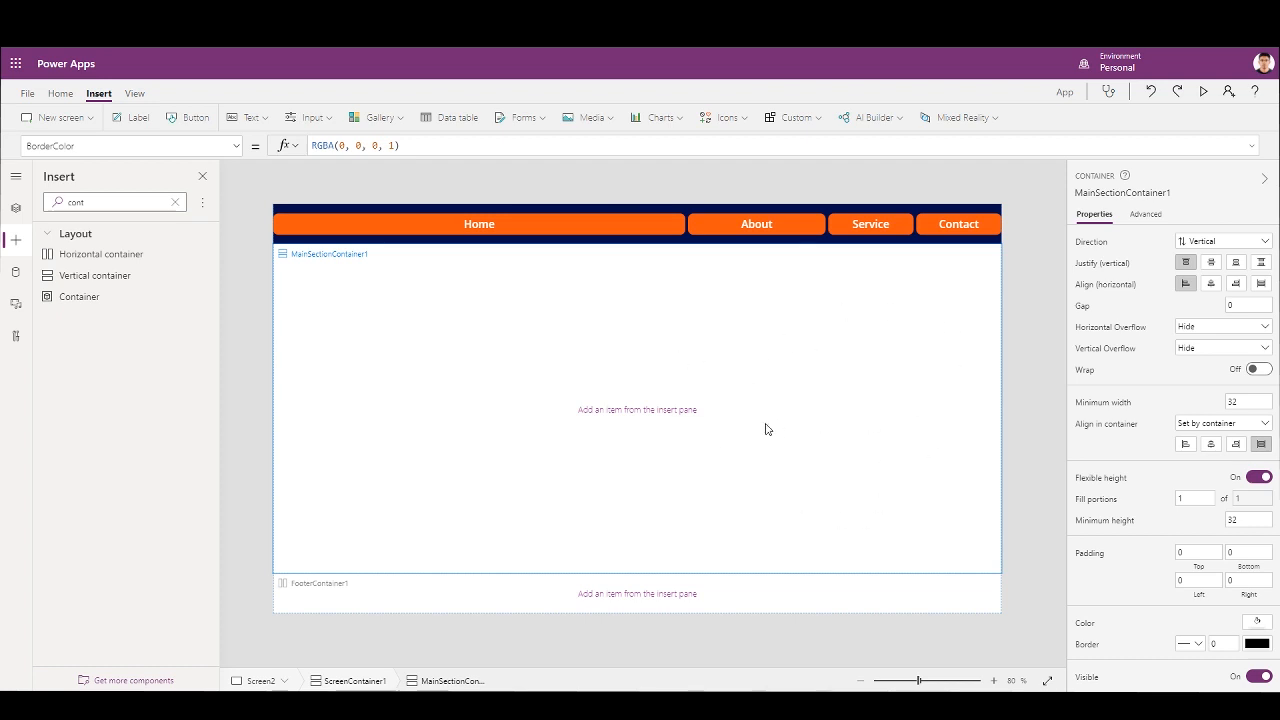
{"action": "left_click", "coordinate": [685, 218]}
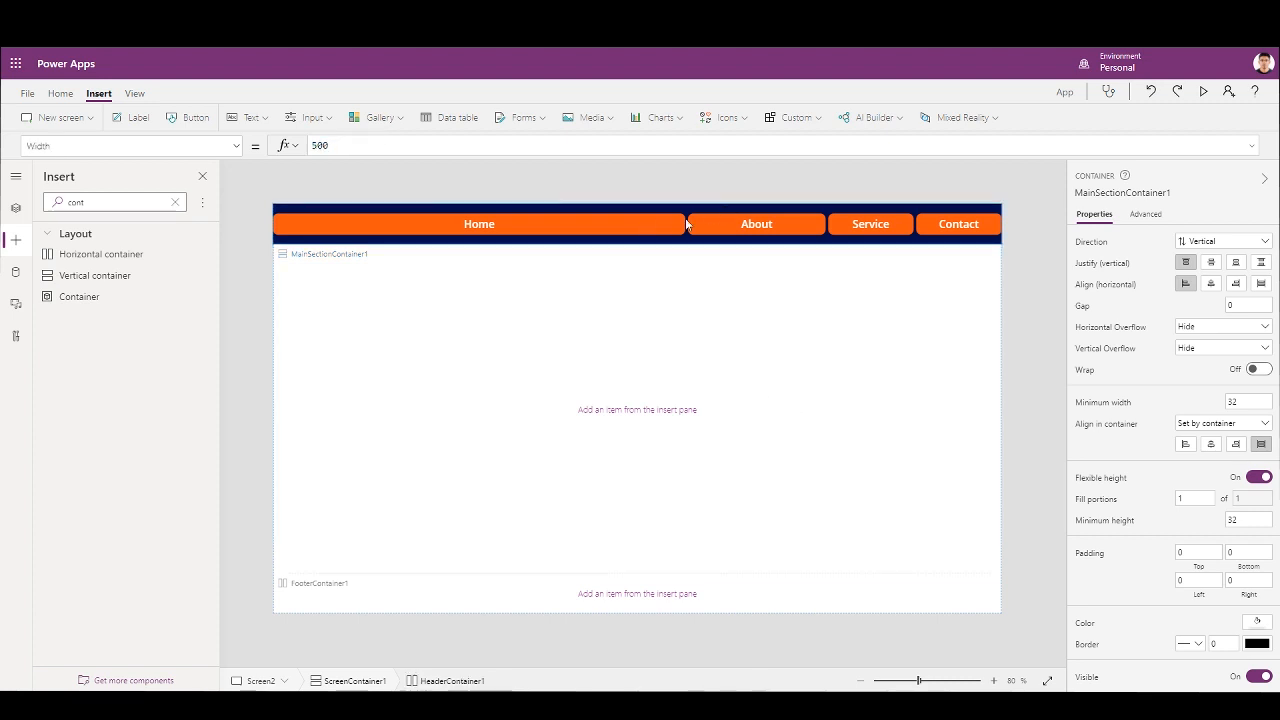
Turn off Flexible width for the Home and About buttons
{"action": "left_click", "coordinate": [617, 228]}
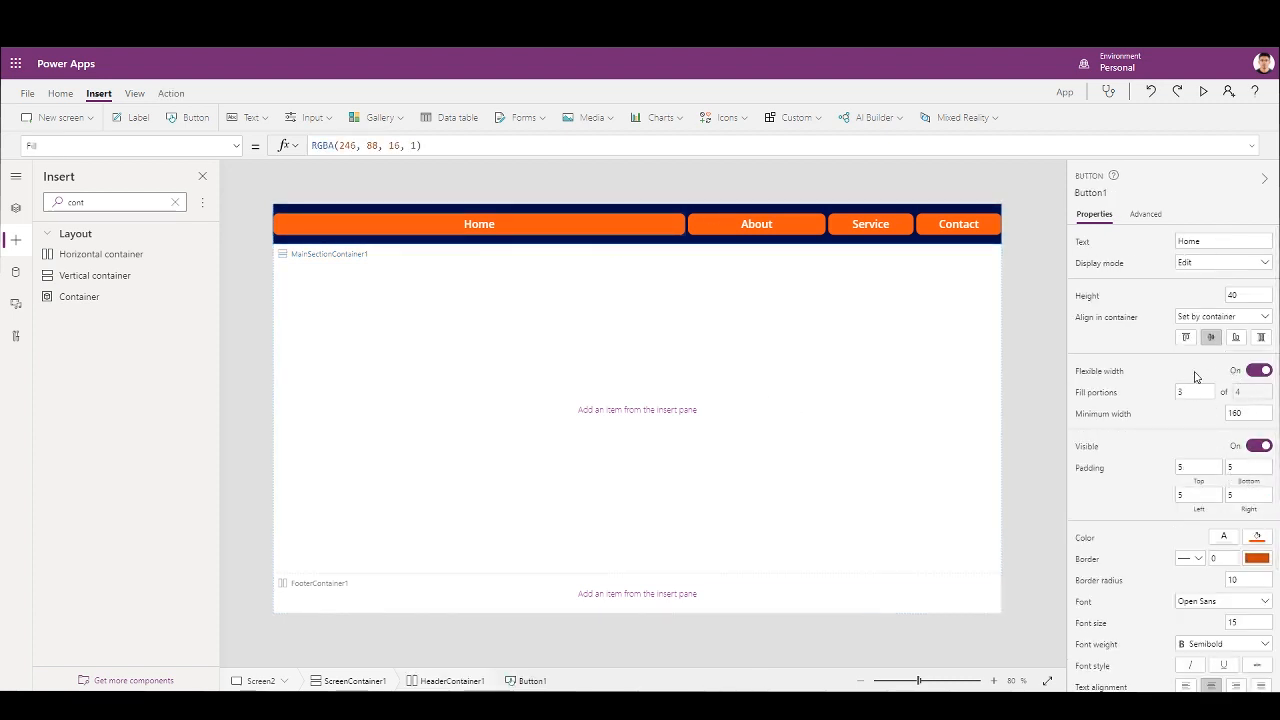
{"action": "left_click", "coordinate": [1258, 370]}
{"action": "left_click", "coordinate": [500, 228]}
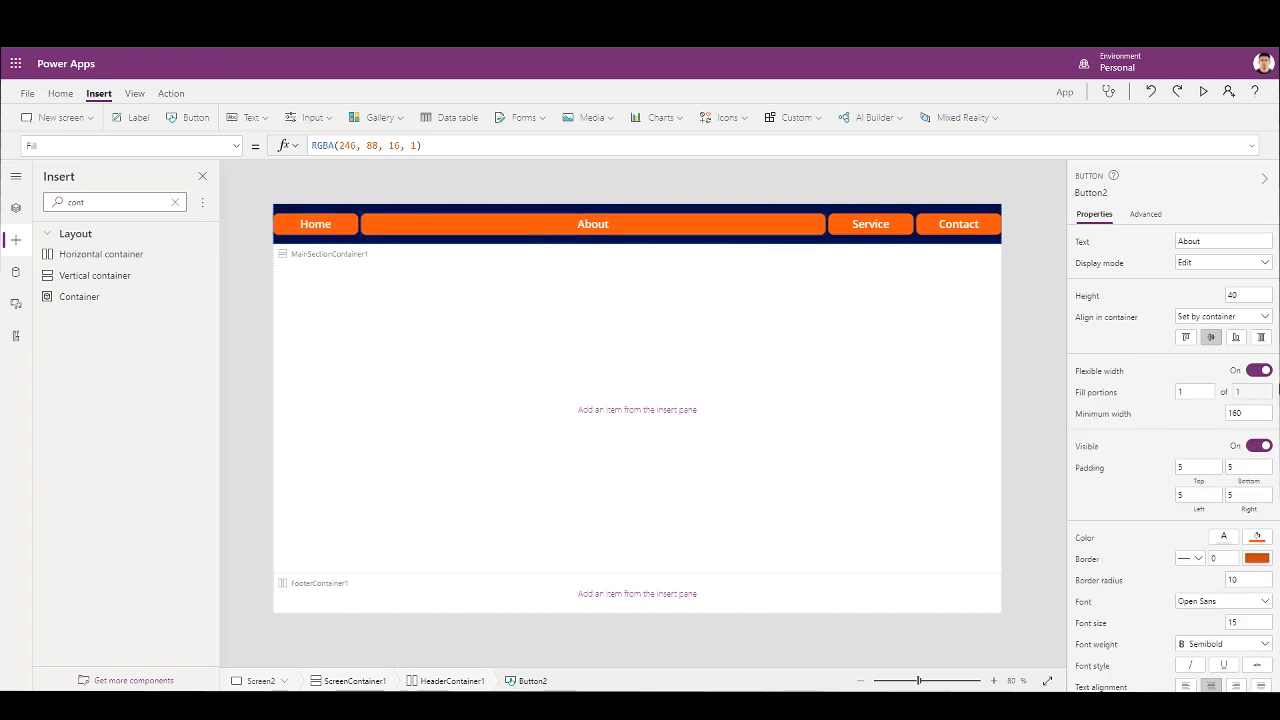
{"action": "left_click", "coordinate": [1258, 370]}
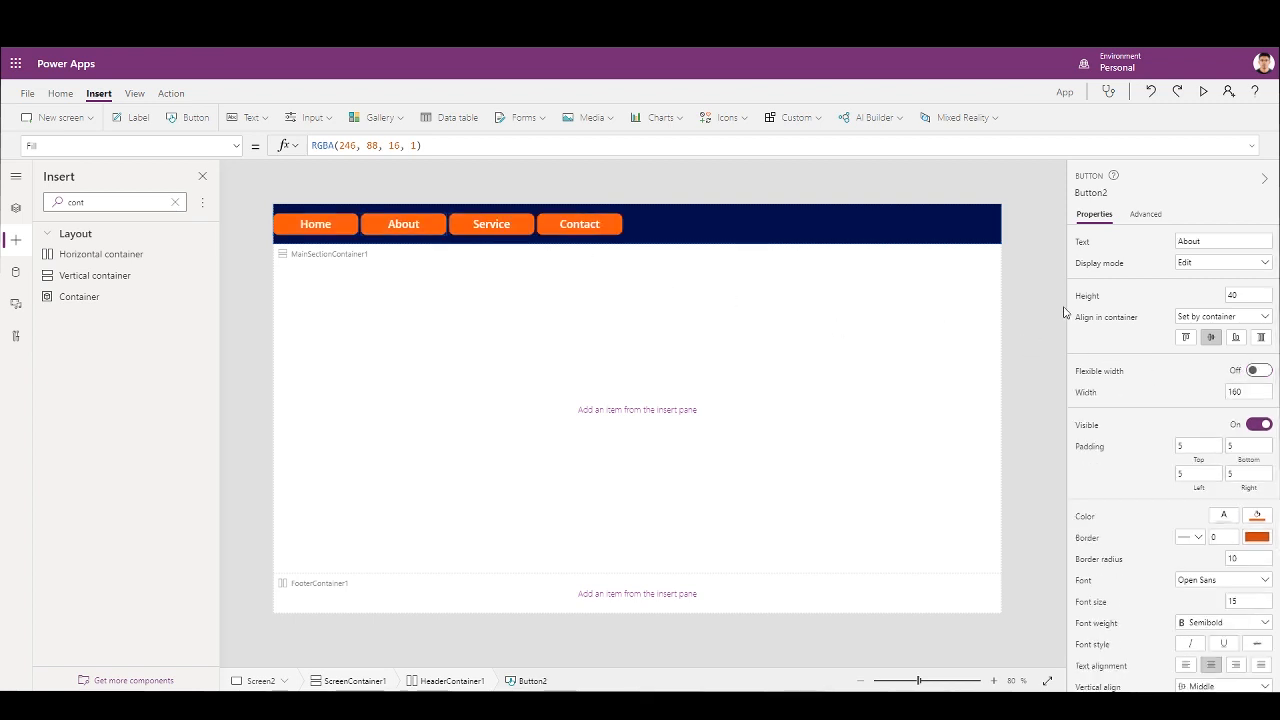
Insert a horizontal container into HeaderContainer1 and reorder it to the start, ahead of the four navigation buttons
{"action": "left_click", "coordinate": [343, 227]}
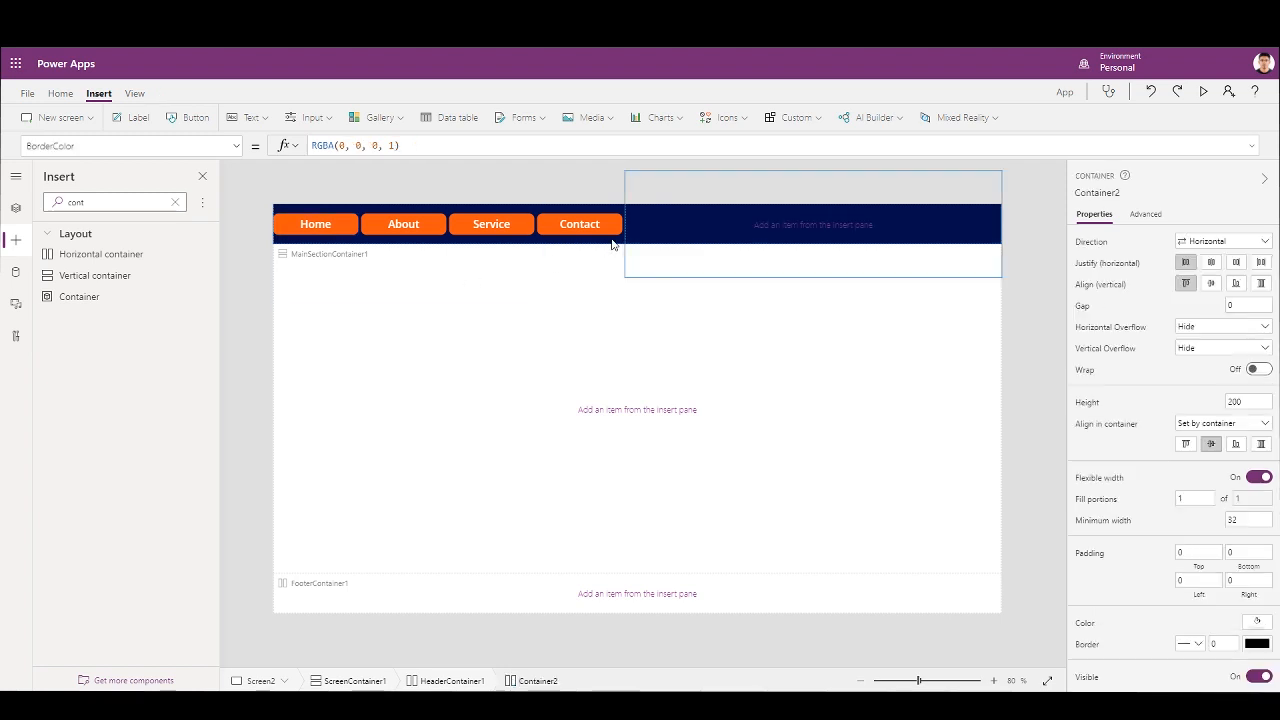
{"action": "left_click", "coordinate": [15, 207]}
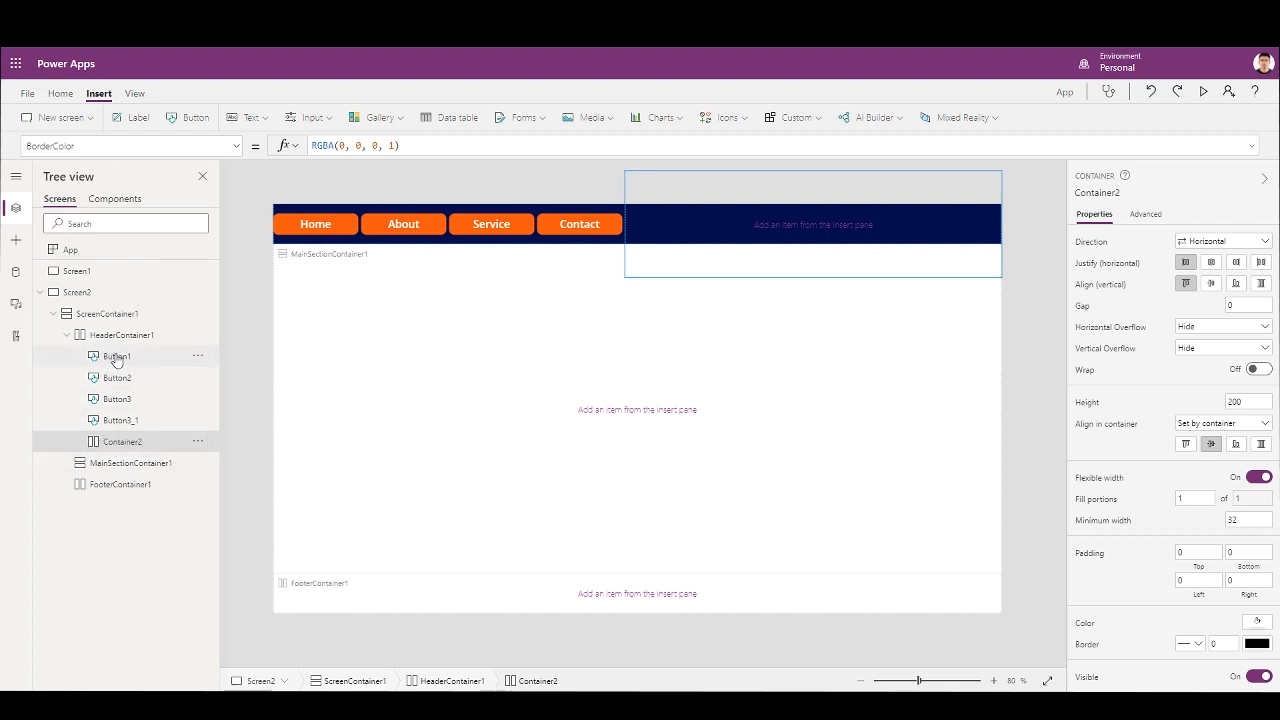
{"action": "left_click", "coordinate": [197, 441]}
{"action": "mouse_move", "coordinate": [285, 463]}
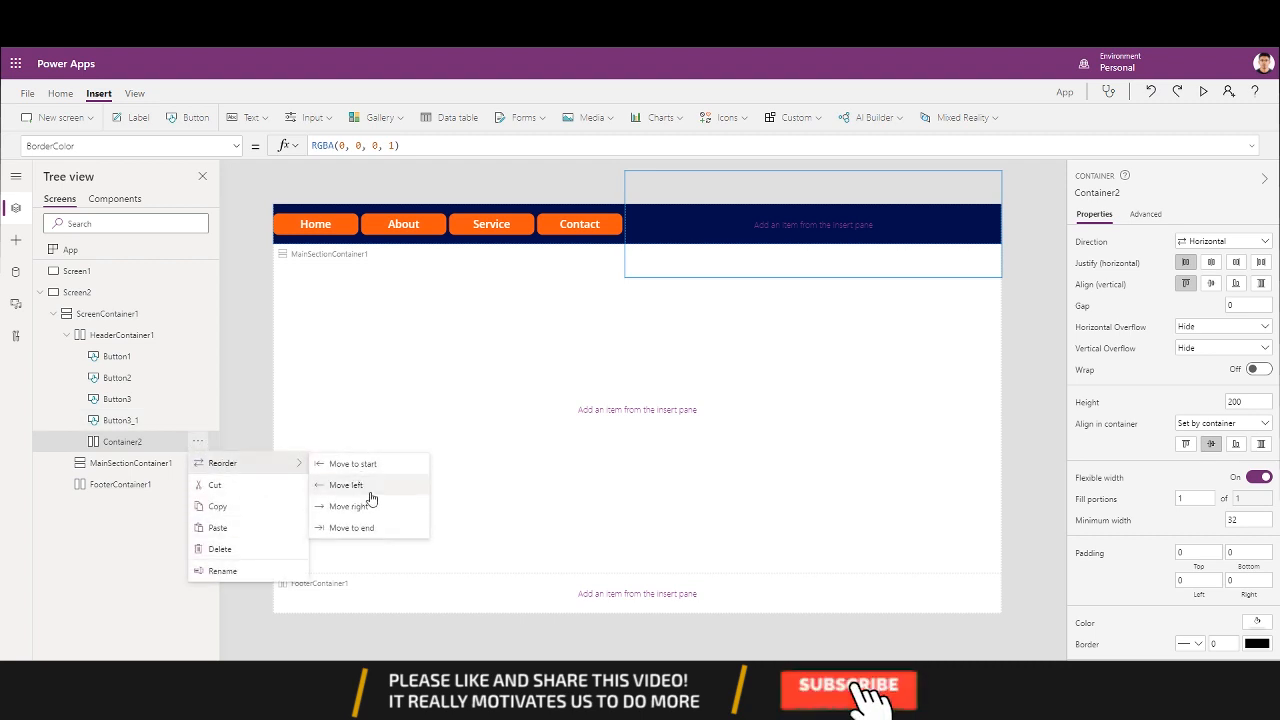
{"action": "left_click", "coordinate": [360, 465]}
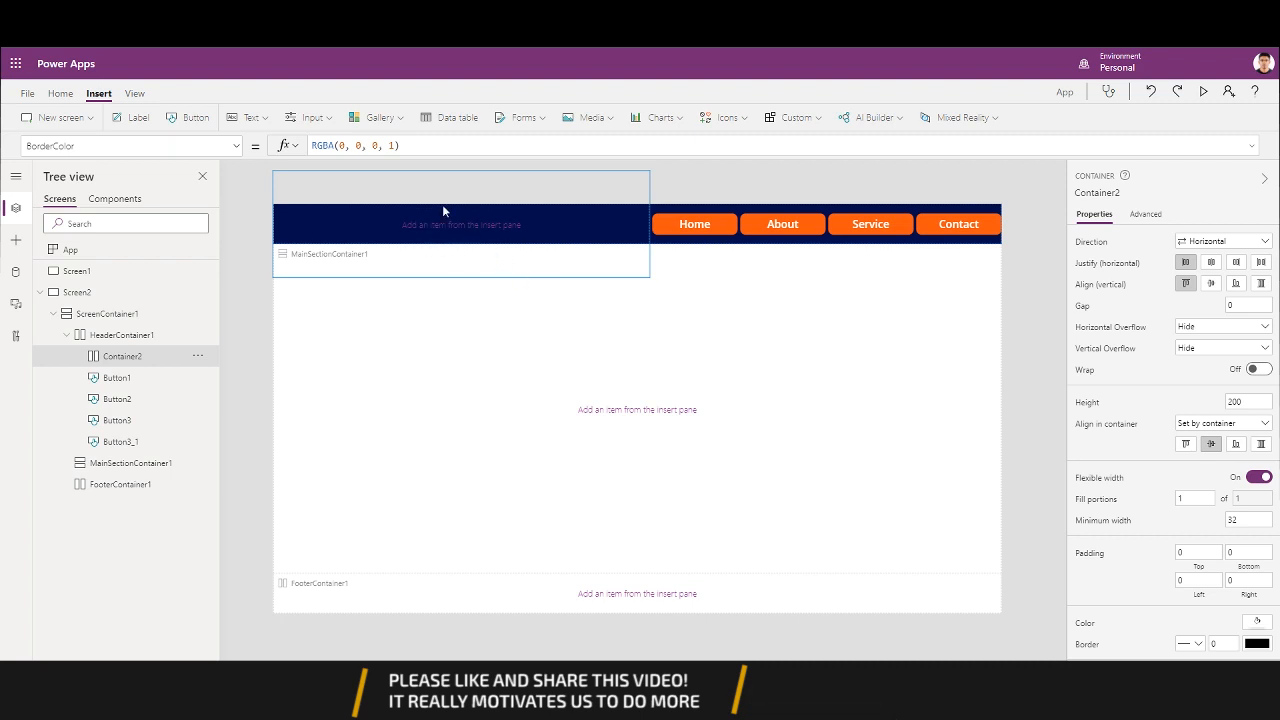
Set the Height property of the new header container to the formula Parent.Height
{"action": "left_click", "coordinate": [237, 147]}
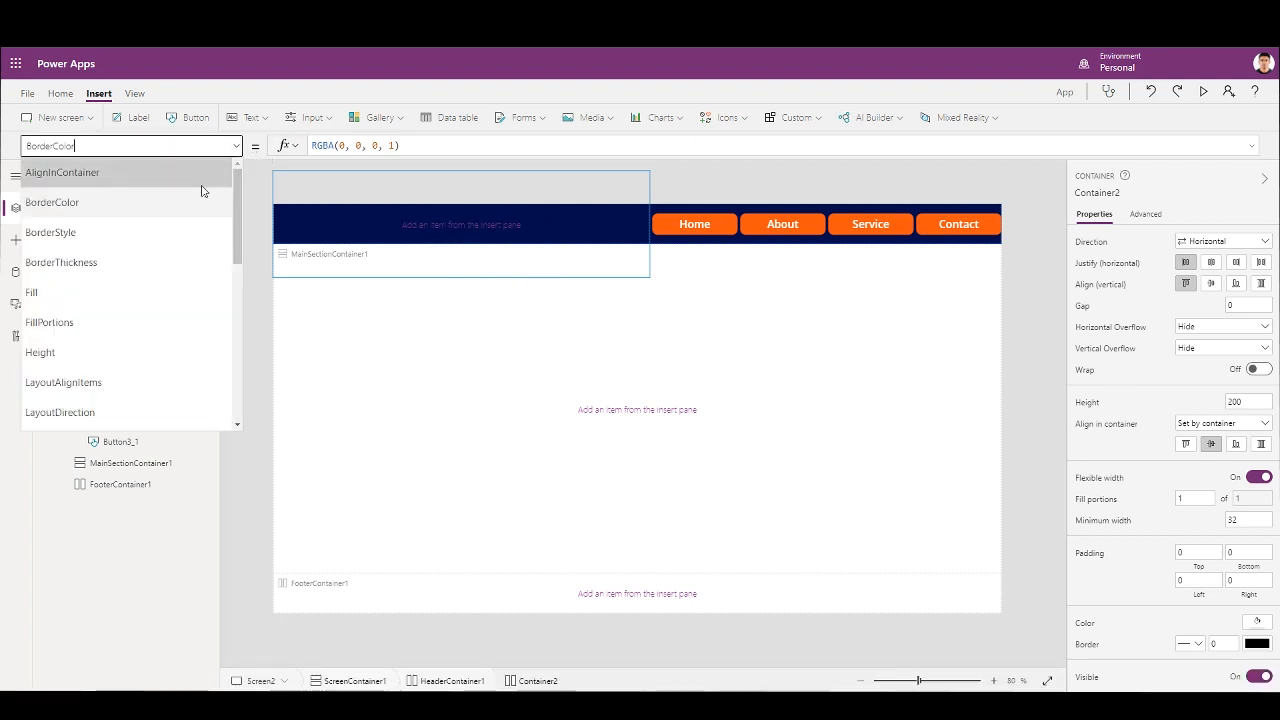
{"action": "left_click", "coordinate": [155, 350]}
{"action": "double_click", "coordinate": [358, 145]}
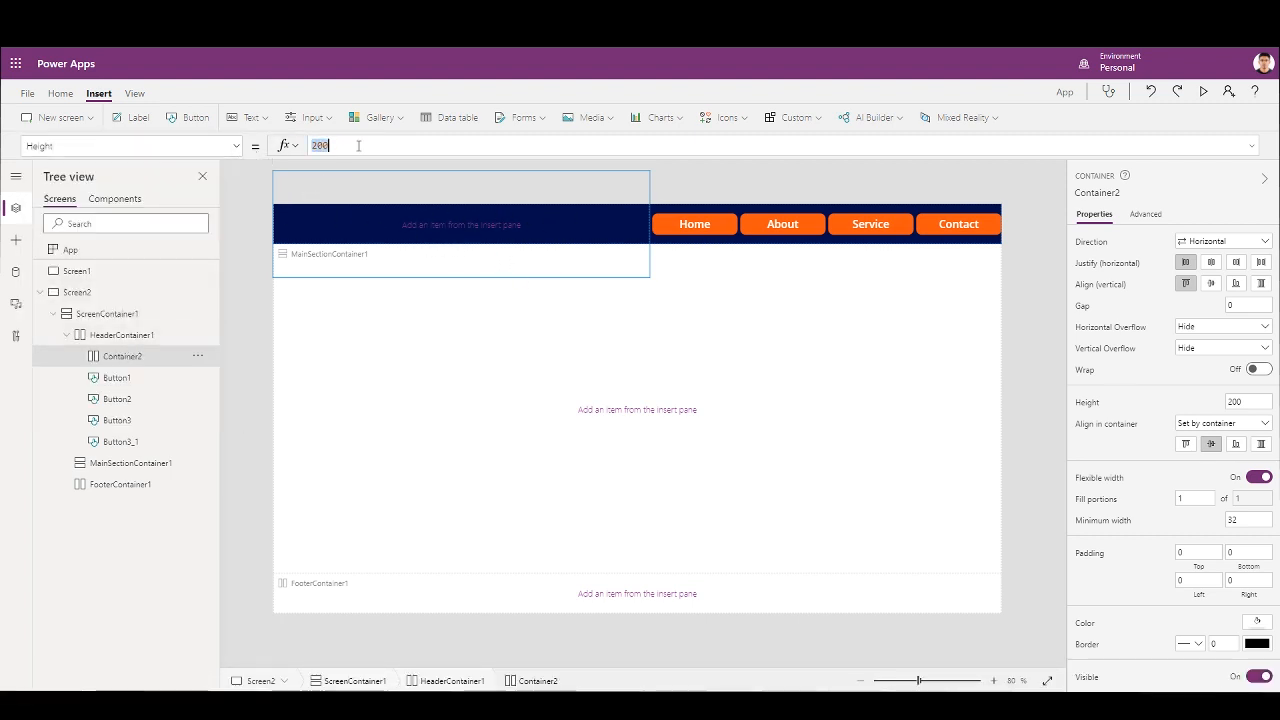
{"action": "type", "text": "Parent"}
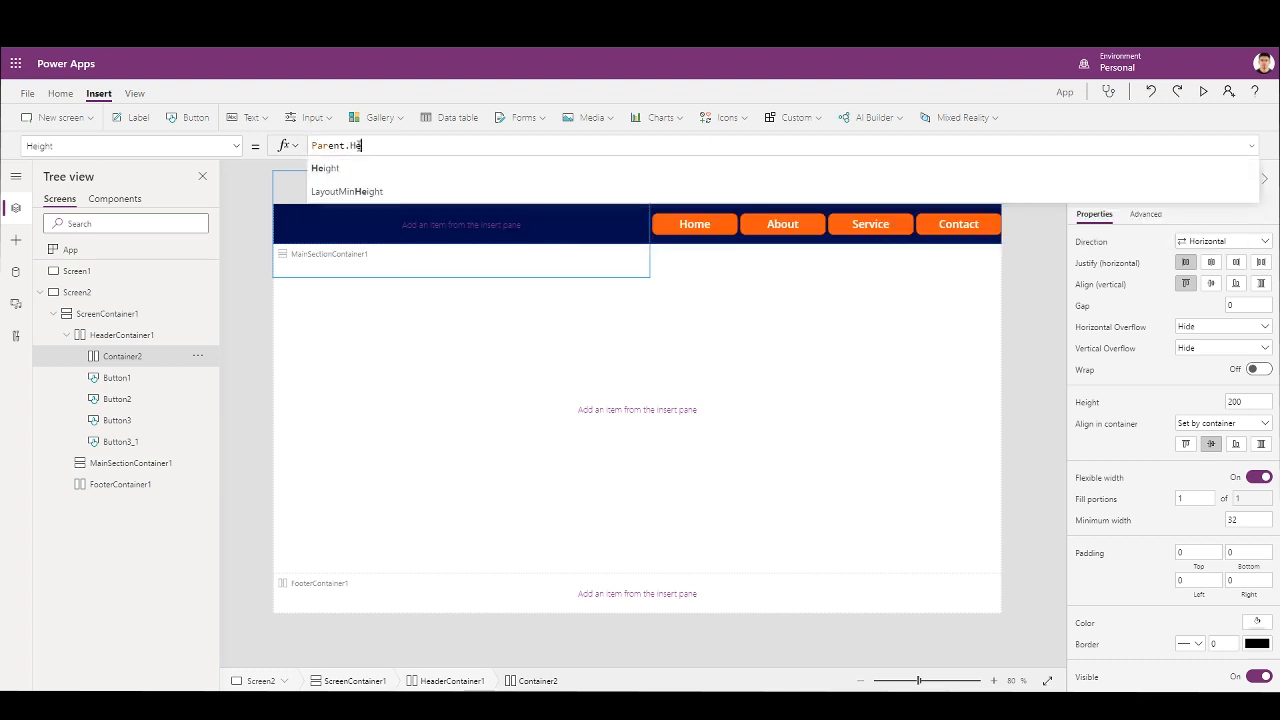
{"action": "type", "text": ".He"}
{"action": "left_click", "coordinate": [378, 188]}
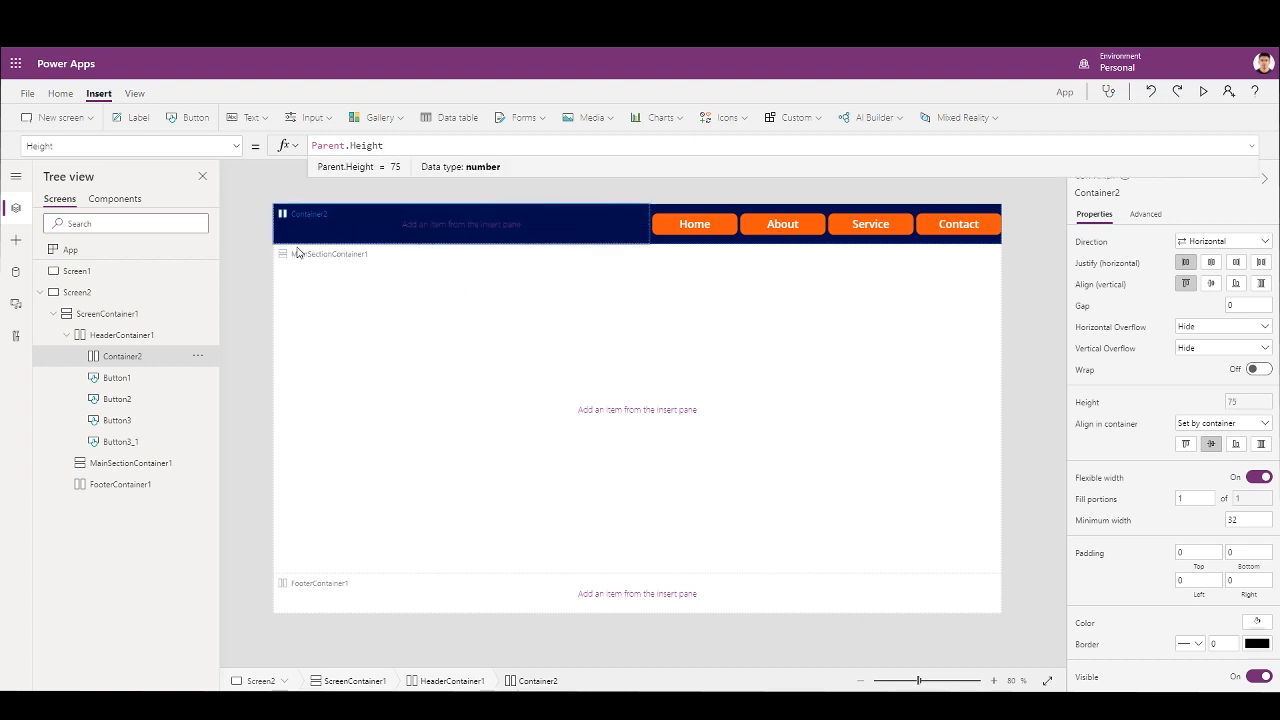
Insert a text label into the nested header container and set its text to "Logo"
{"action": "left_click", "coordinate": [141, 121]}
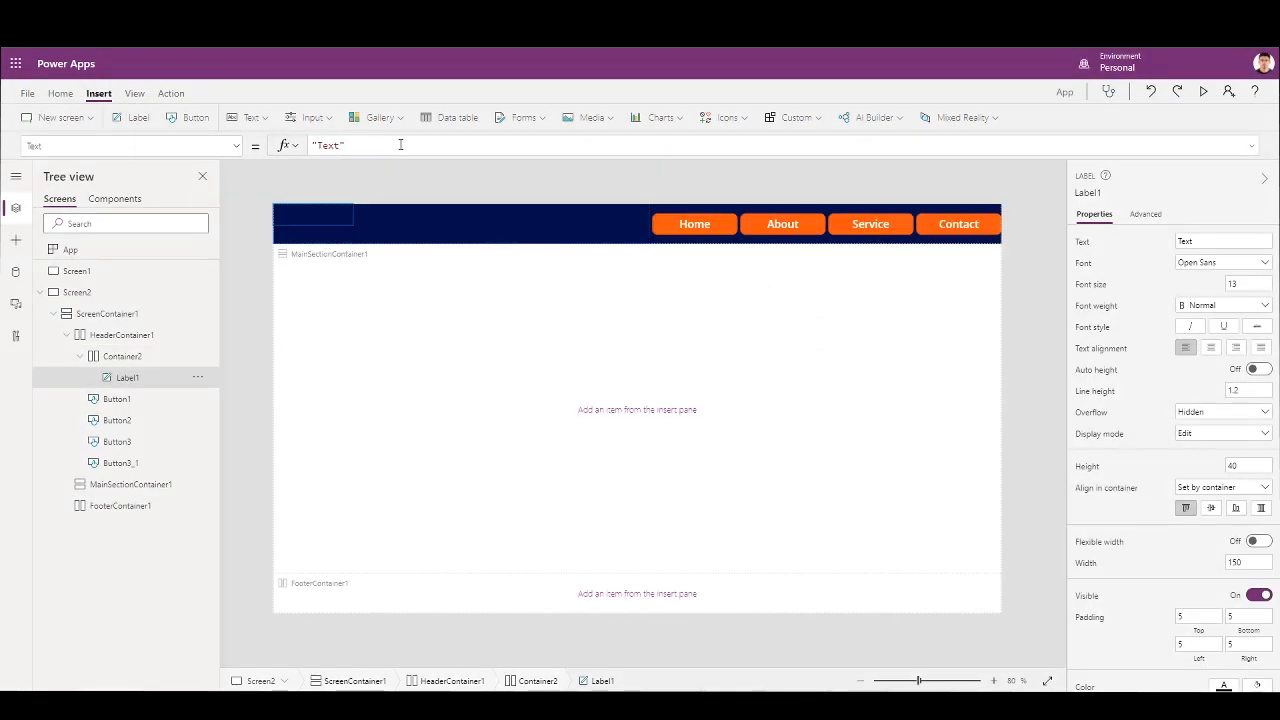
{"action": "double_click", "coordinate": [333, 148]}
{"action": "type", "text": "Logo"}
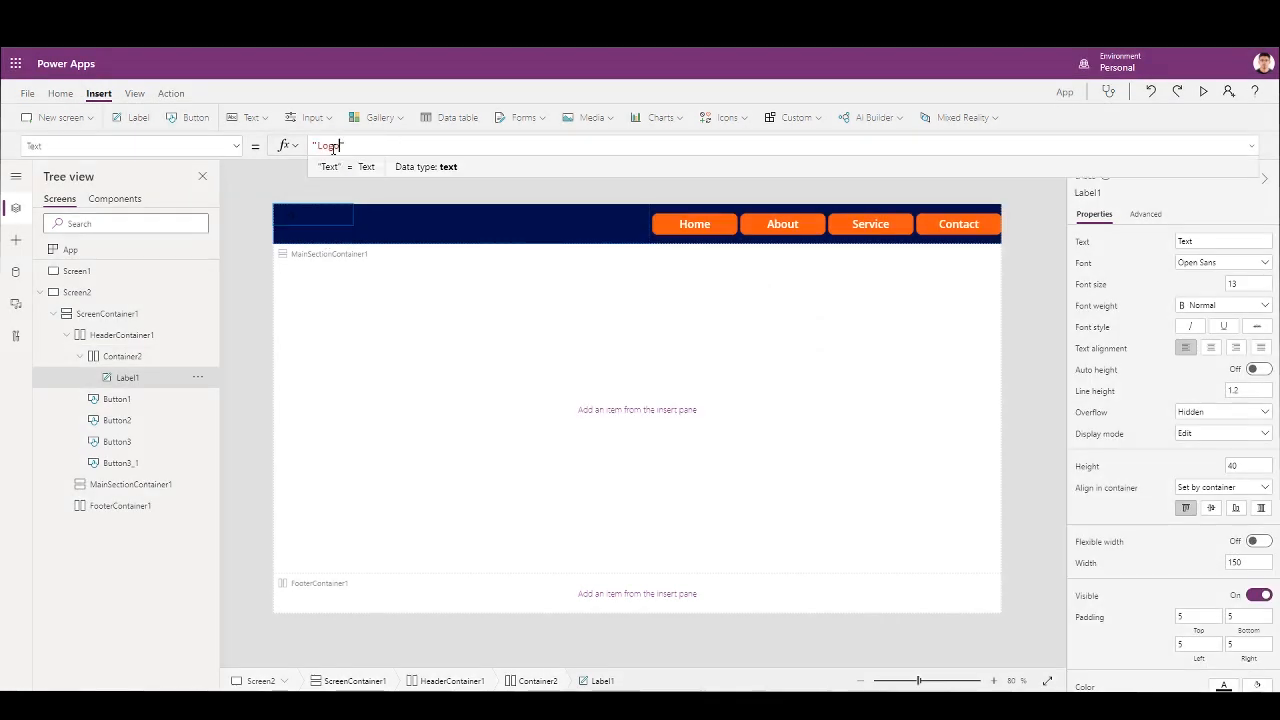
{"action": "left_click", "coordinate": [246, 242]}
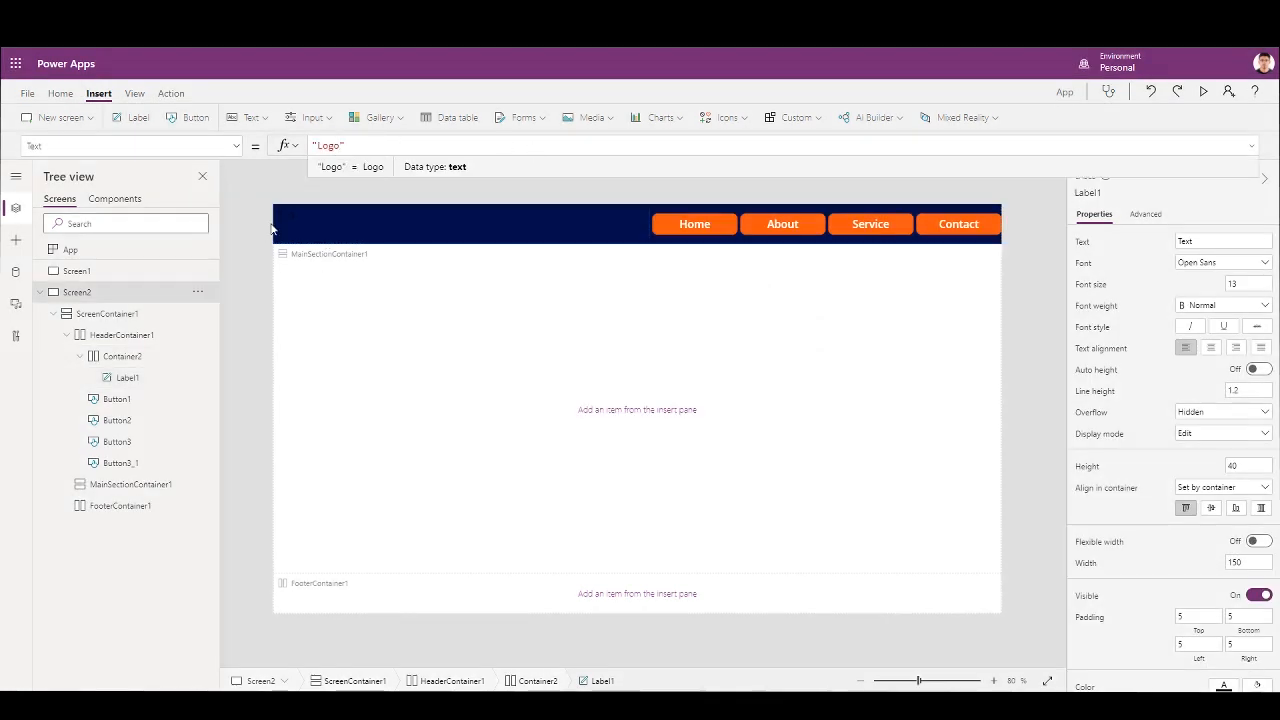
Set the Logo label's text colour to white
{"action": "left_click", "coordinate": [314, 218]}
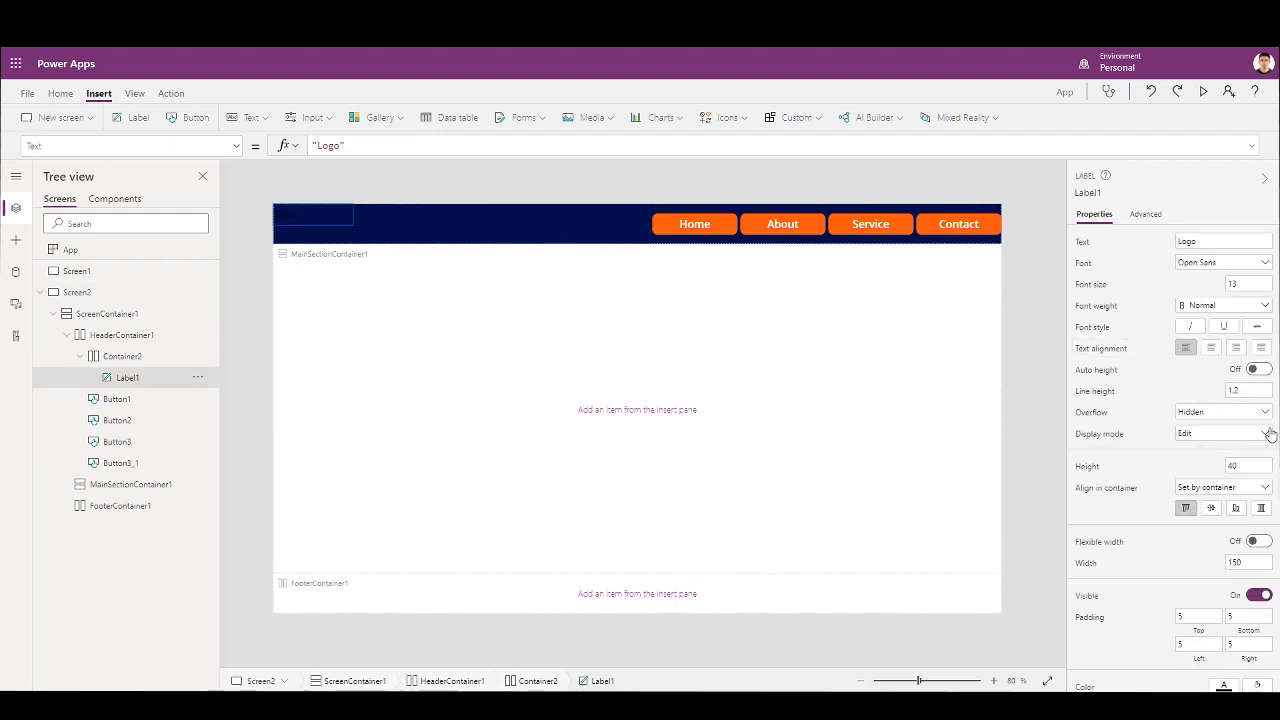
{"action": "scroll", "coordinate": [1238, 590], "scroll_direction": "down", "scroll_amount": 3}
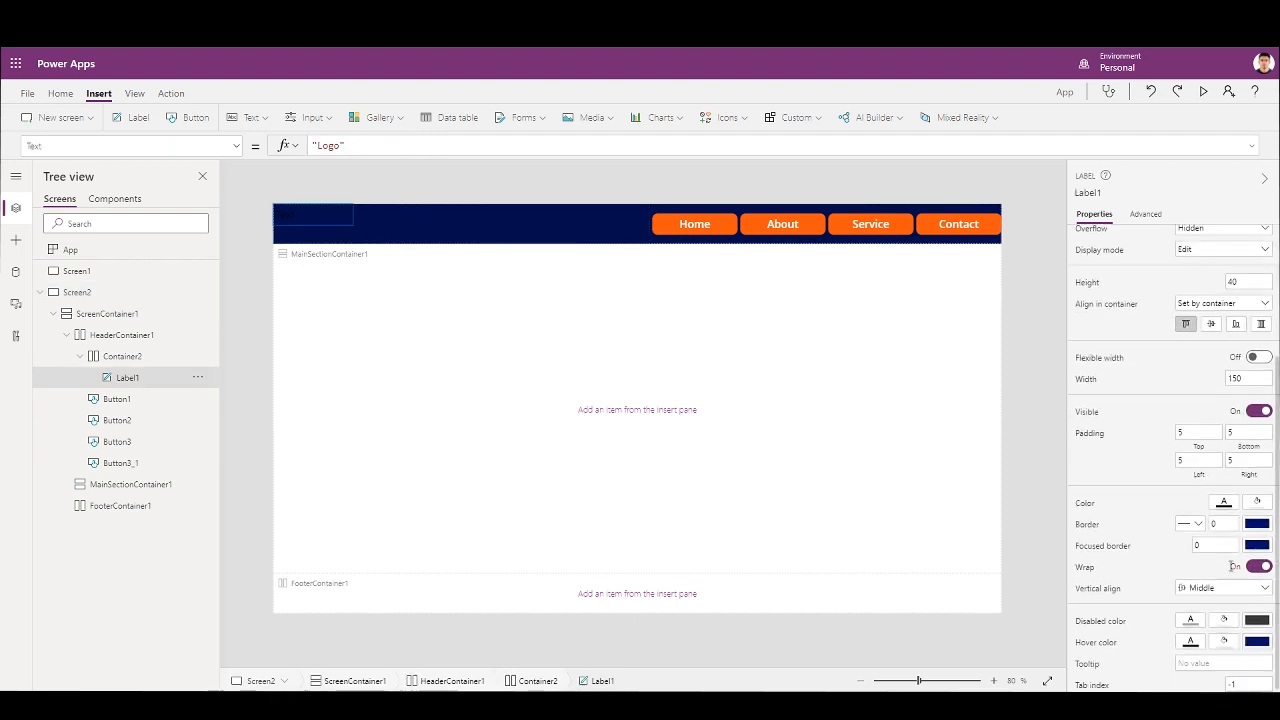
{"action": "left_click", "coordinate": [1222, 499]}
{"action": "left_click", "coordinate": [1020, 424]}
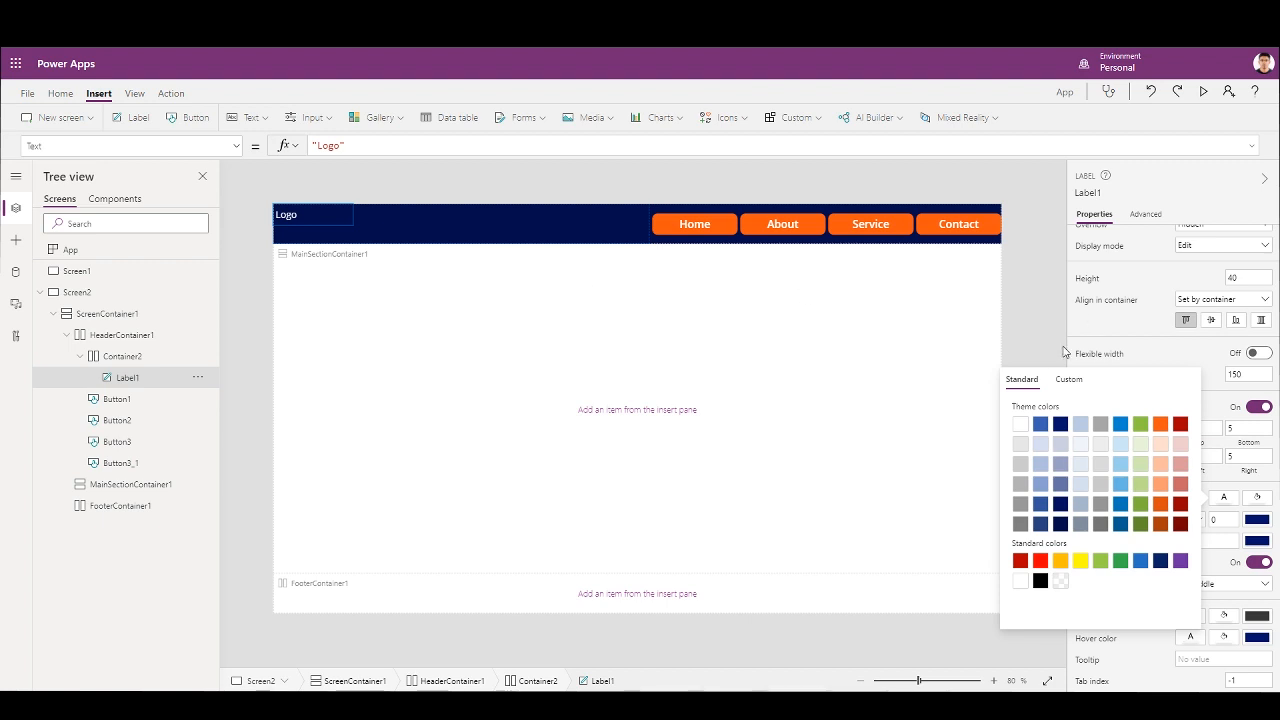
{"action": "scroll", "coordinate": [1128, 328], "scroll_direction": "up", "scroll_amount": 3}
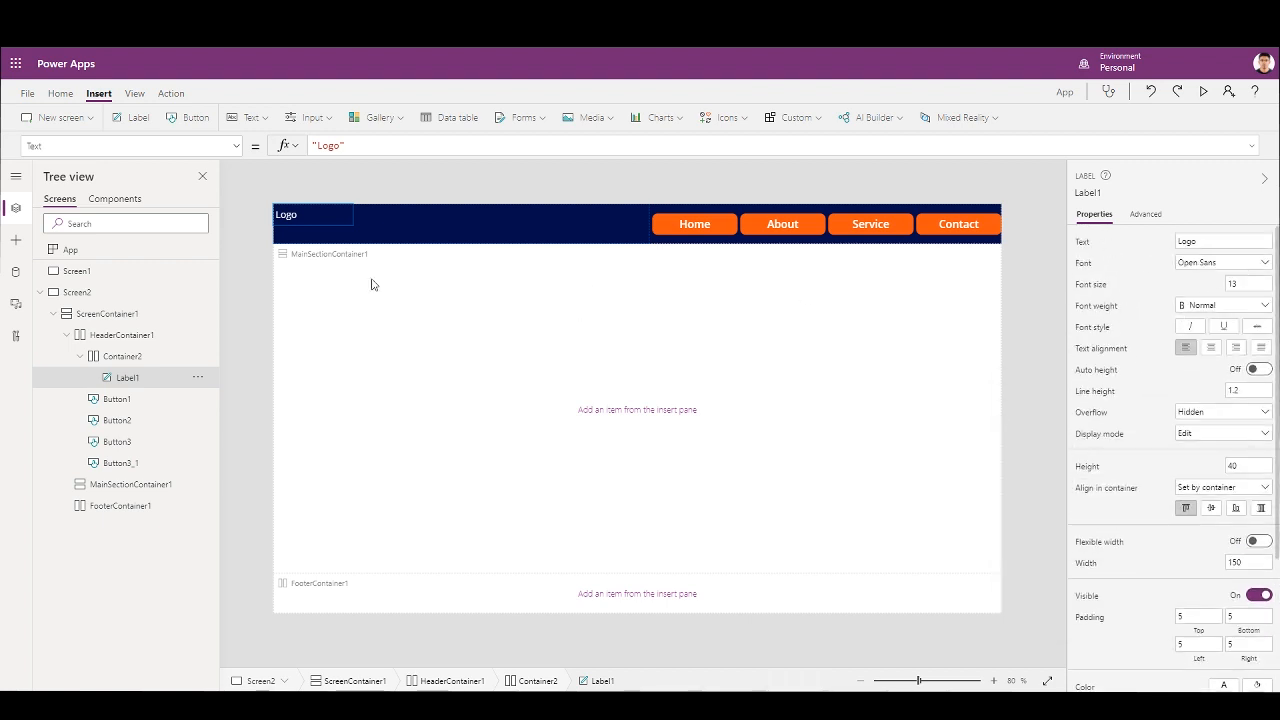
Set the vertical alignment of the nested header container to centre
{"action": "left_click", "coordinate": [290, 235]}
{"action": "left_click", "coordinate": [309, 196]}
{"action": "left_click", "coordinate": [310, 220]}
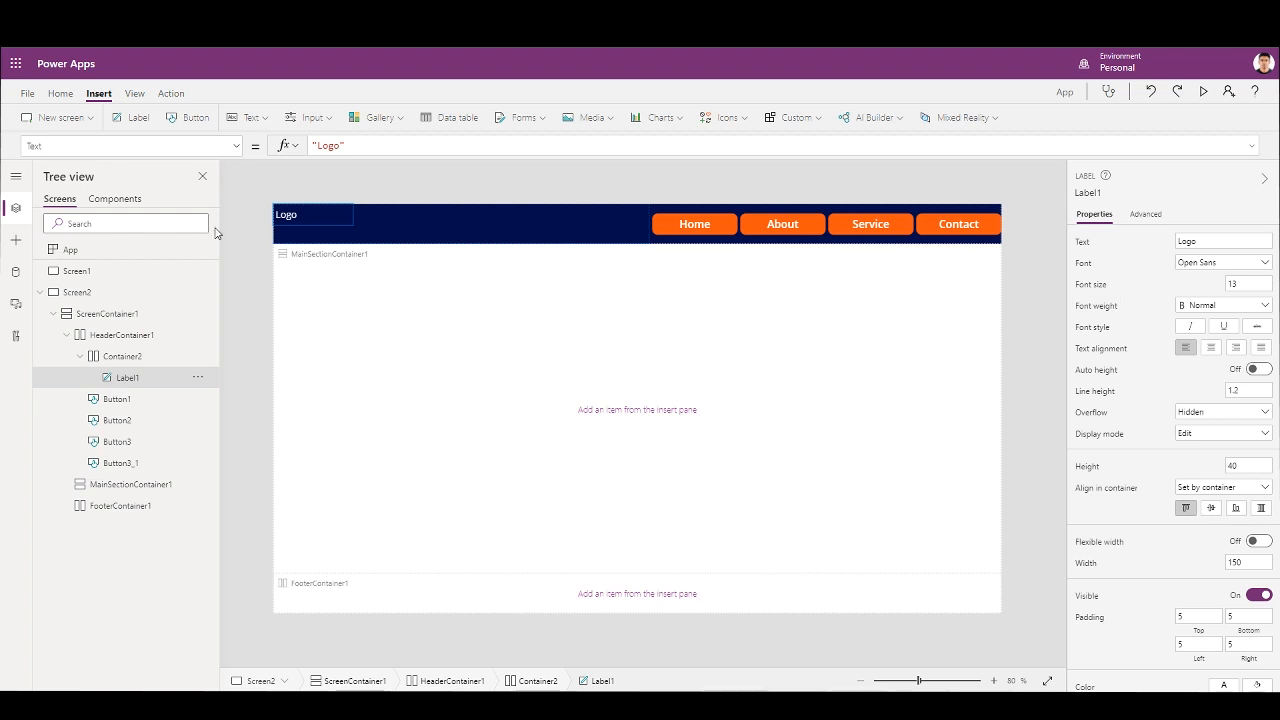
{"action": "left_click", "coordinate": [423, 240]}
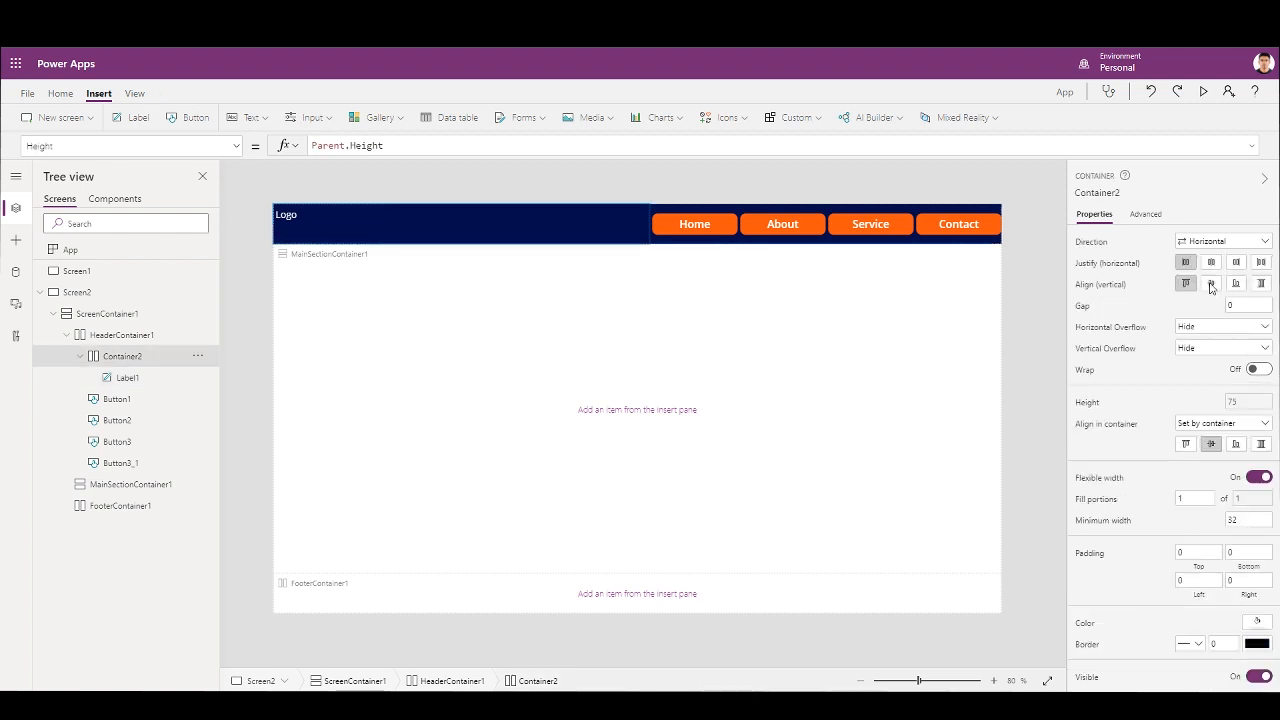
{"action": "left_click", "coordinate": [1211, 284]}
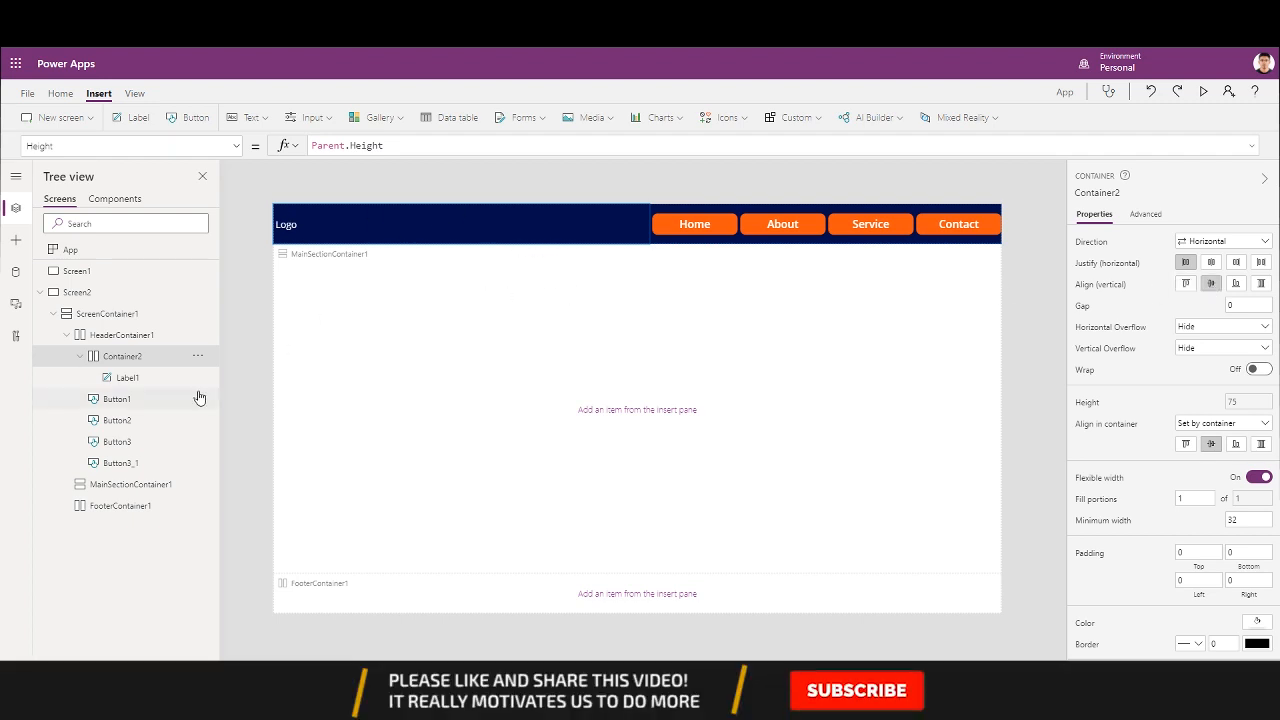
Insert a Hamburger menu icon after the Logo label in the nested header container and colour it white
{"action": "left_click", "coordinate": [168, 388]}
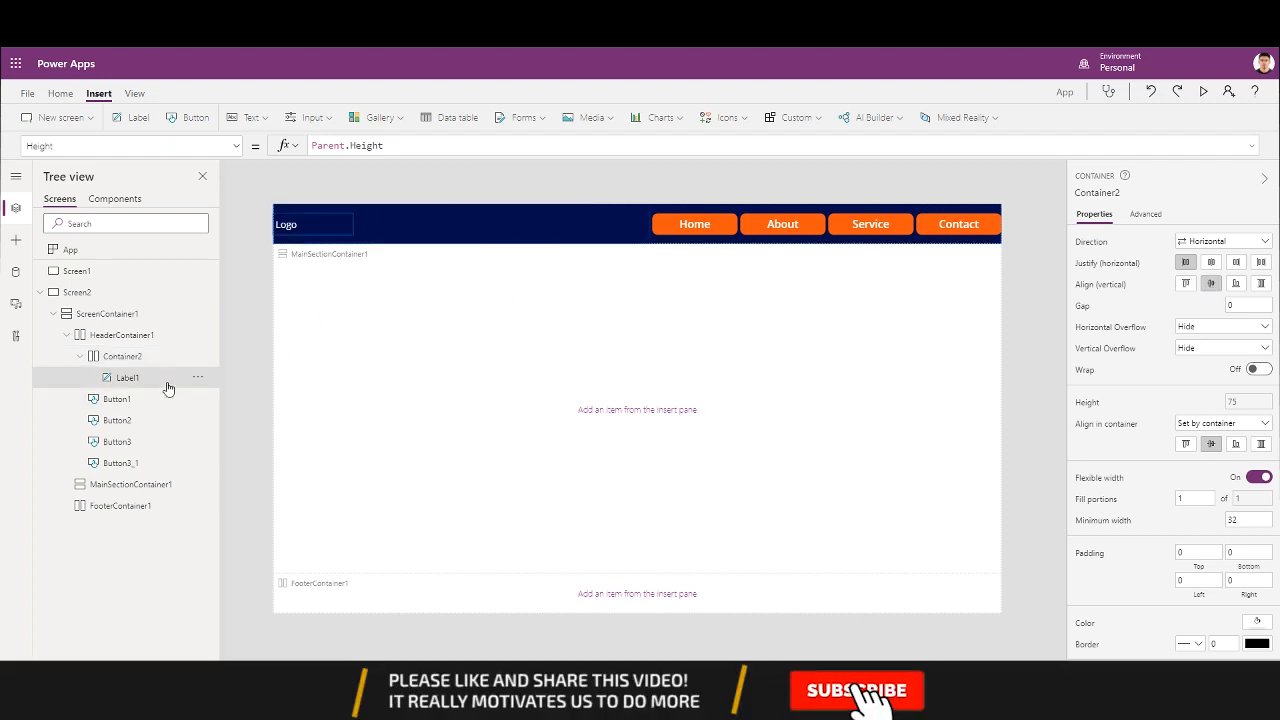
{"action": "left_click", "coordinate": [720, 118]}
{"action": "scroll", "coordinate": [740, 320], "scroll_direction": "down", "scroll_amount": 4}
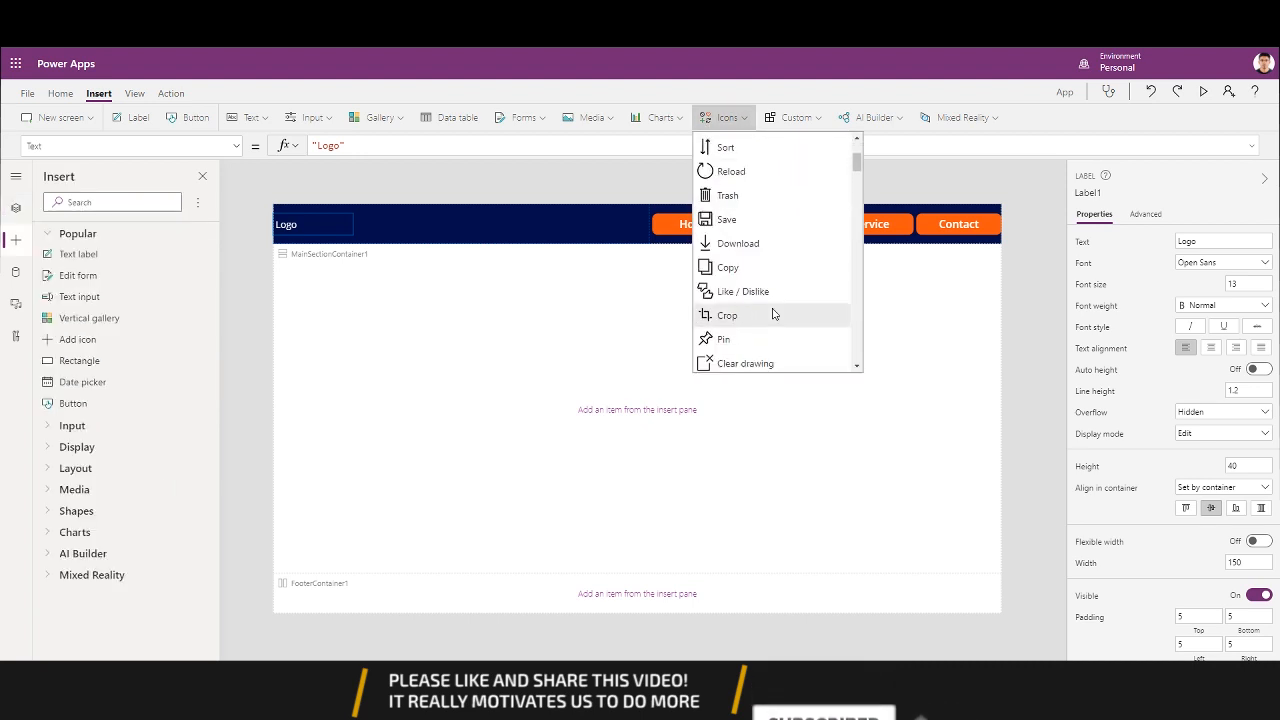
{"action": "scroll", "coordinate": [774, 309], "scroll_direction": "down", "scroll_amount": 3}
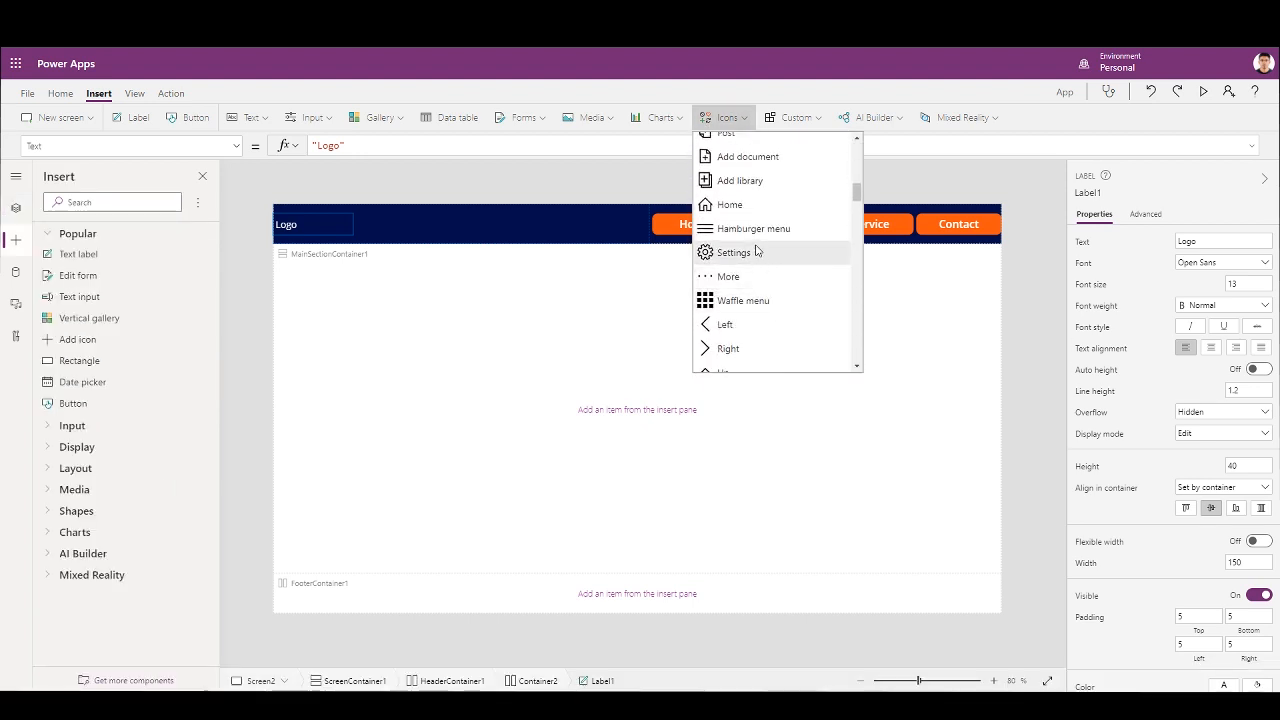
{"action": "left_click", "coordinate": [759, 238]}
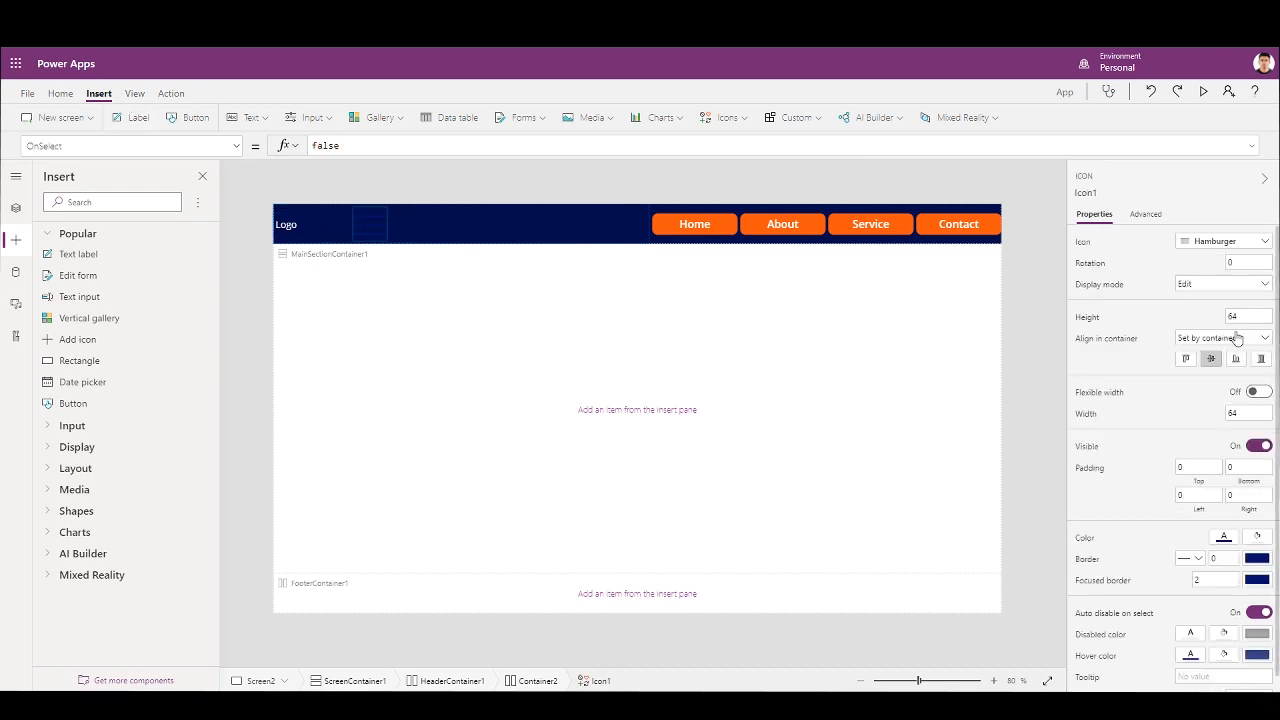
{"action": "left_click", "coordinate": [1225, 539]}
{"action": "left_click", "coordinate": [1019, 466]}
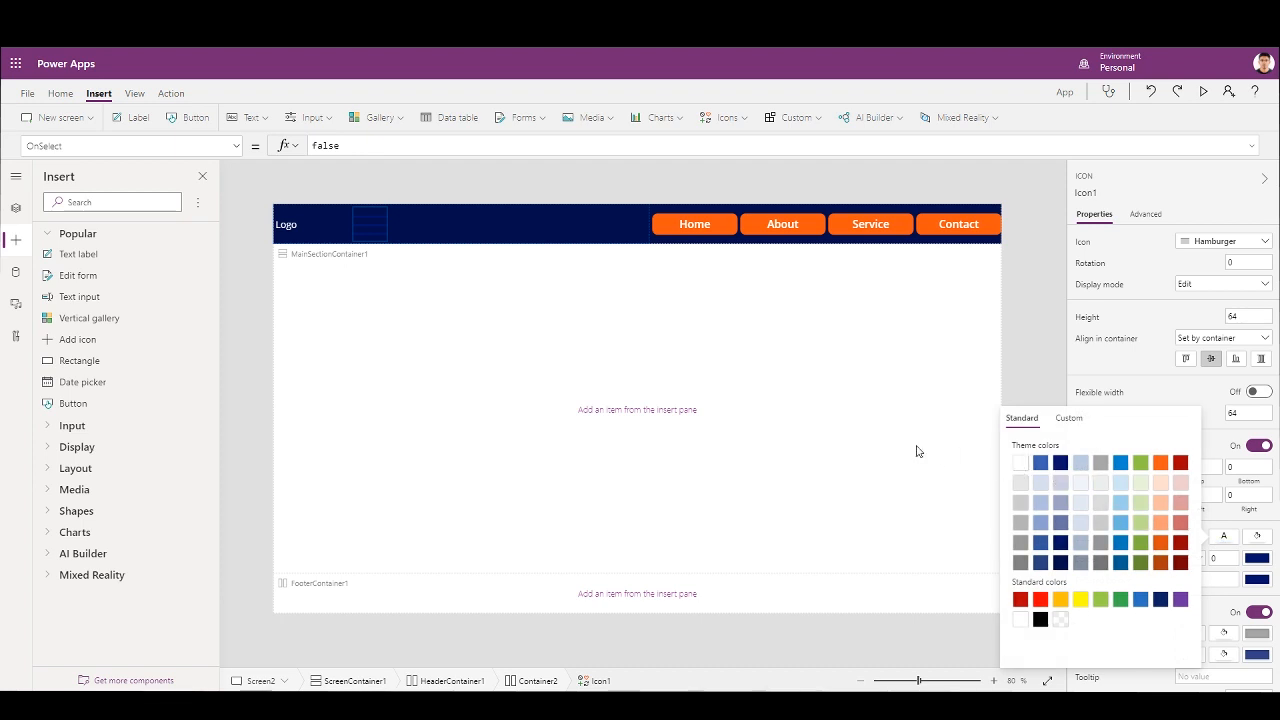
Turn on Flexible width for the Logo label
{"action": "left_click", "coordinate": [303, 222]}
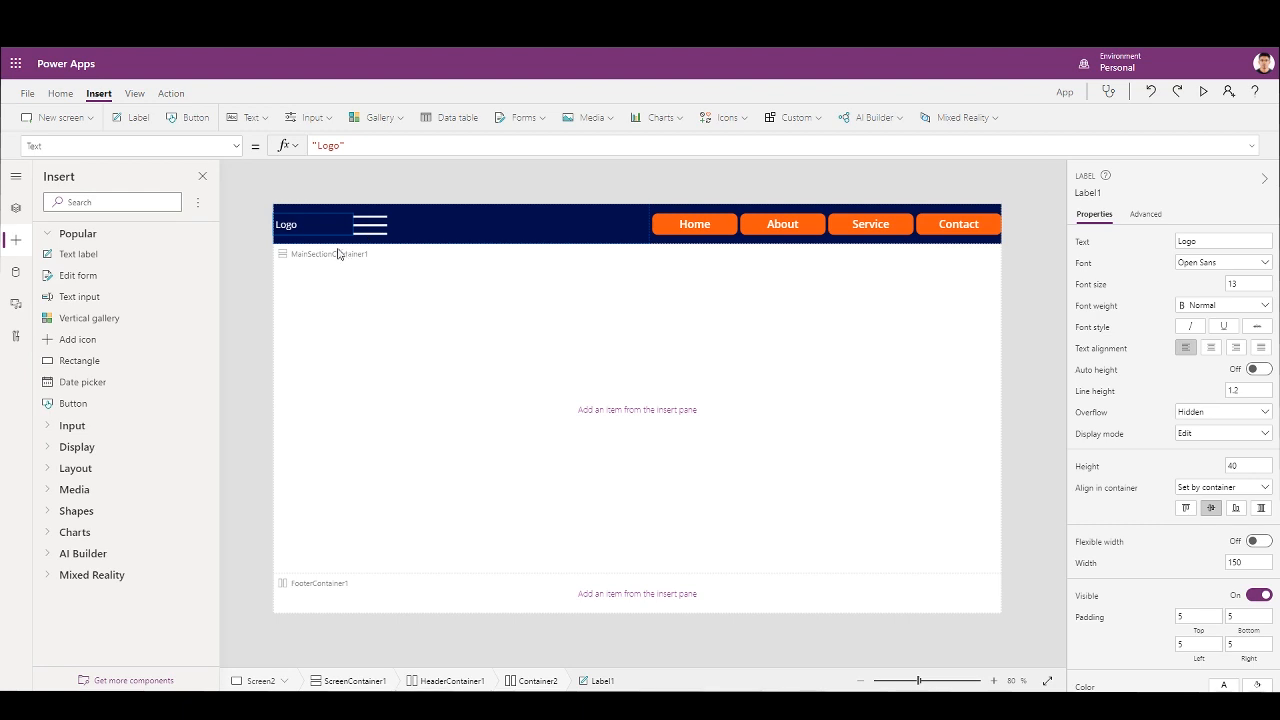
{"action": "left_click", "coordinate": [376, 225]}
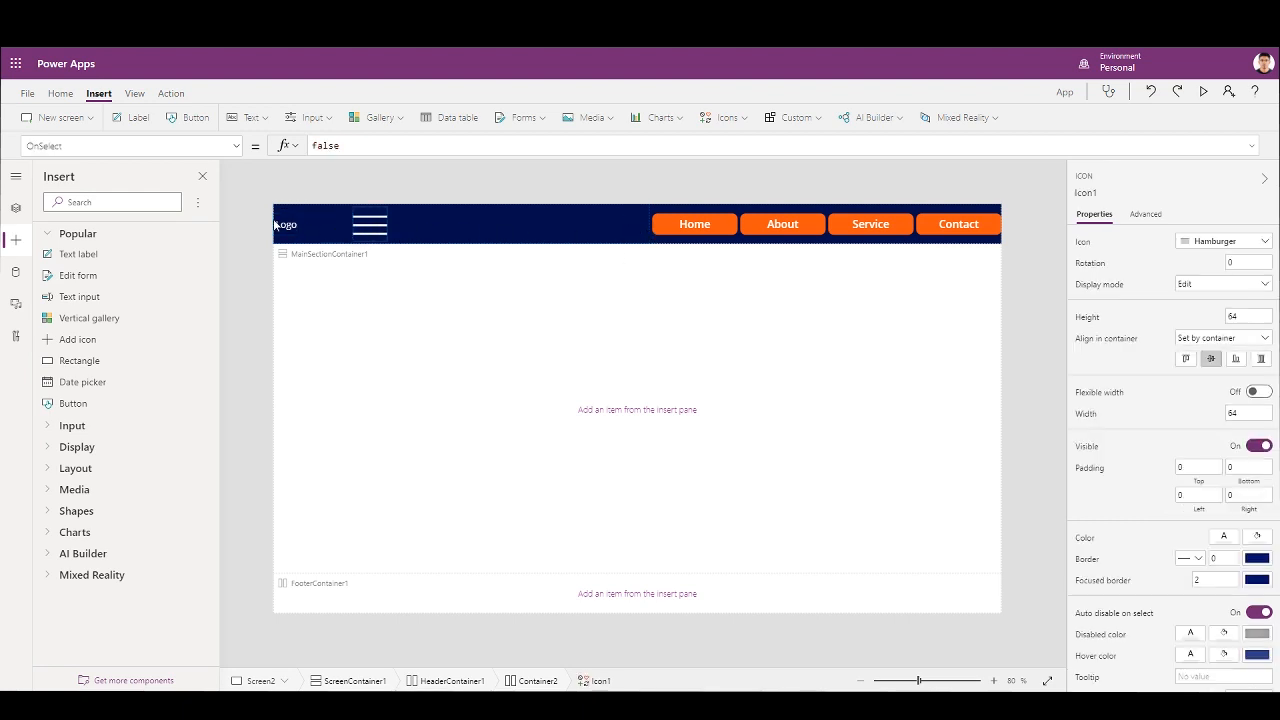
{"action": "left_click", "coordinate": [323, 225]}
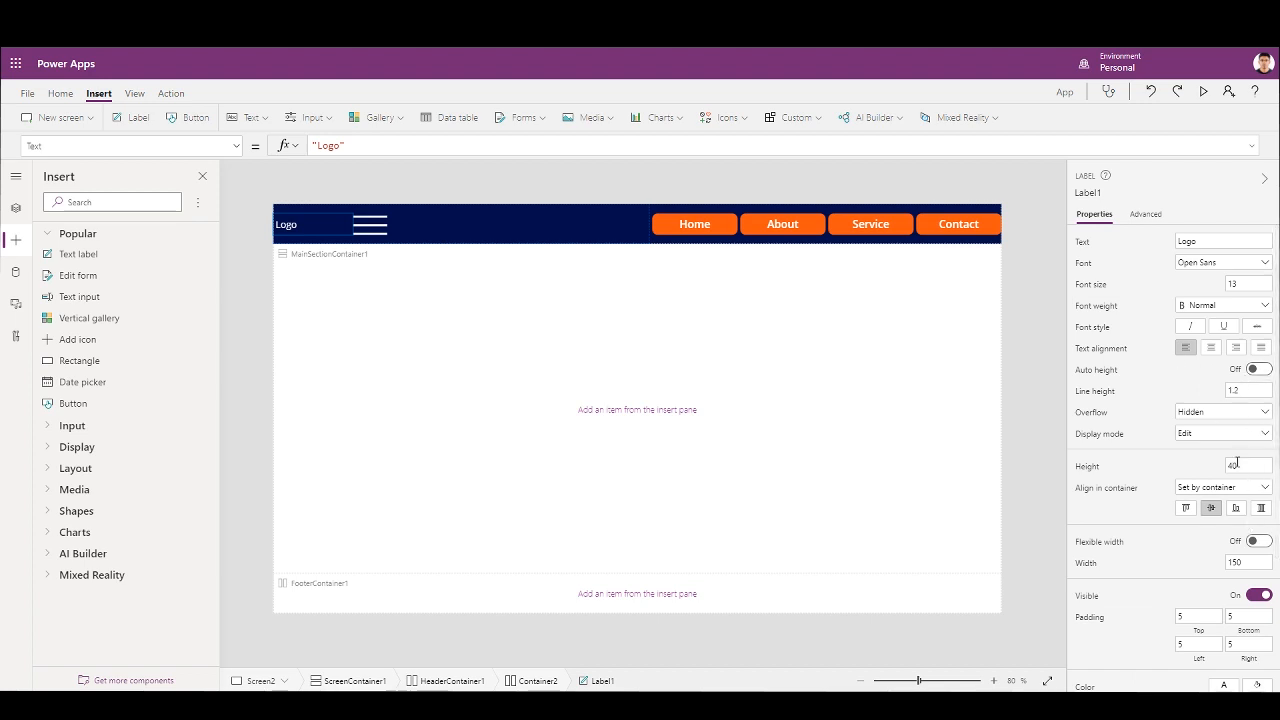
{"action": "left_click", "coordinate": [1258, 541]}
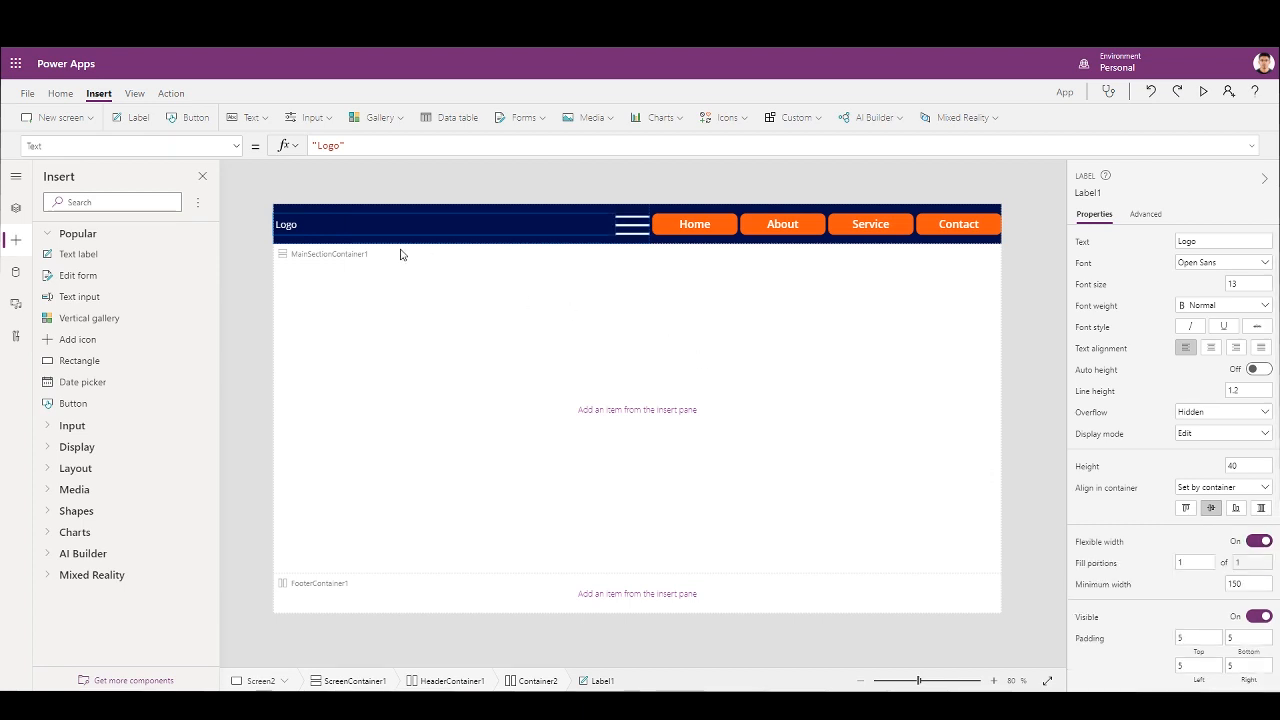
{"action": "left_click", "coordinate": [631, 235]}
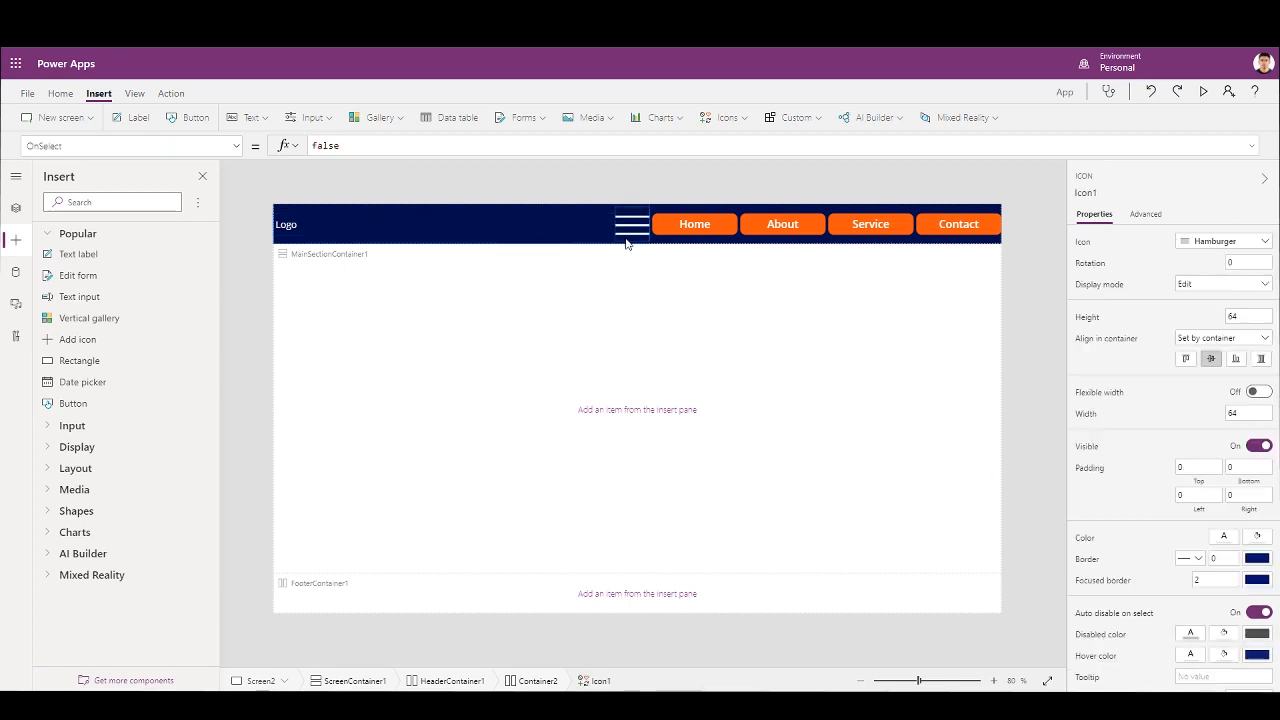
Examine the layout properties available for HeaderContainer1, including LayoutWrap
{"action": "left_click", "coordinate": [1029, 304]}
{"action": "left_click", "coordinate": [988, 240]}
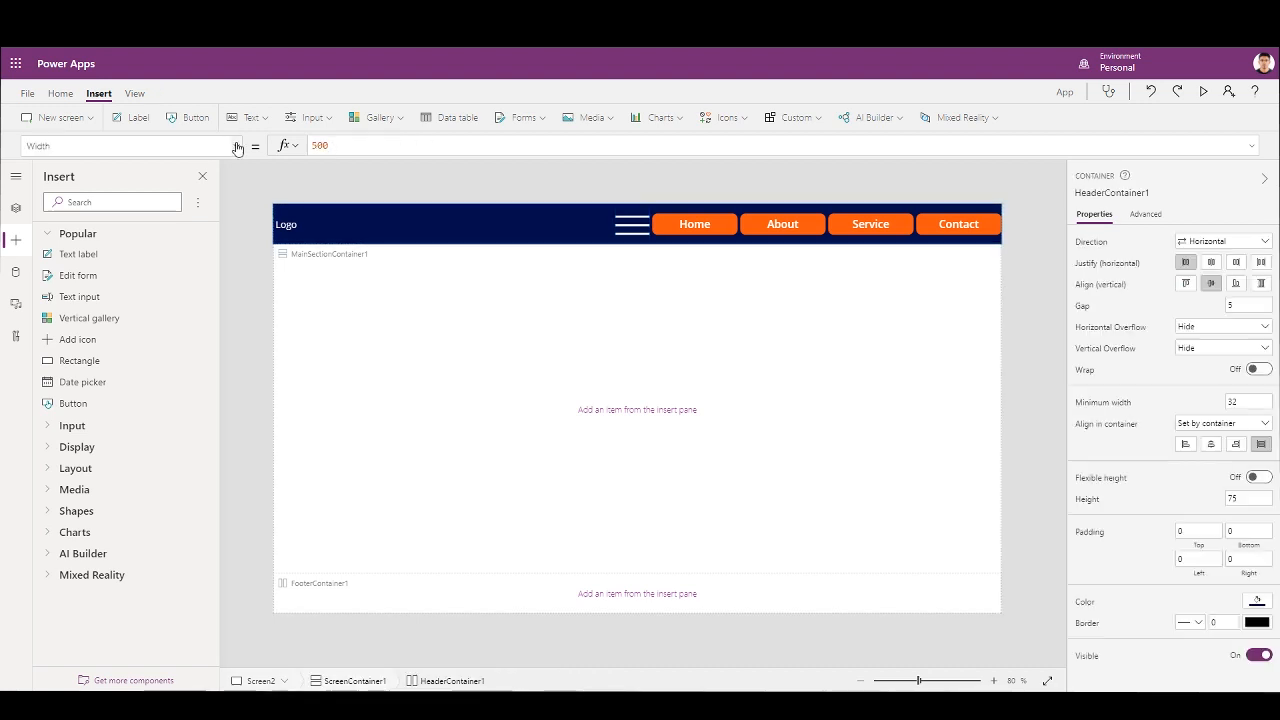
{"action": "left_click", "coordinate": [237, 148]}
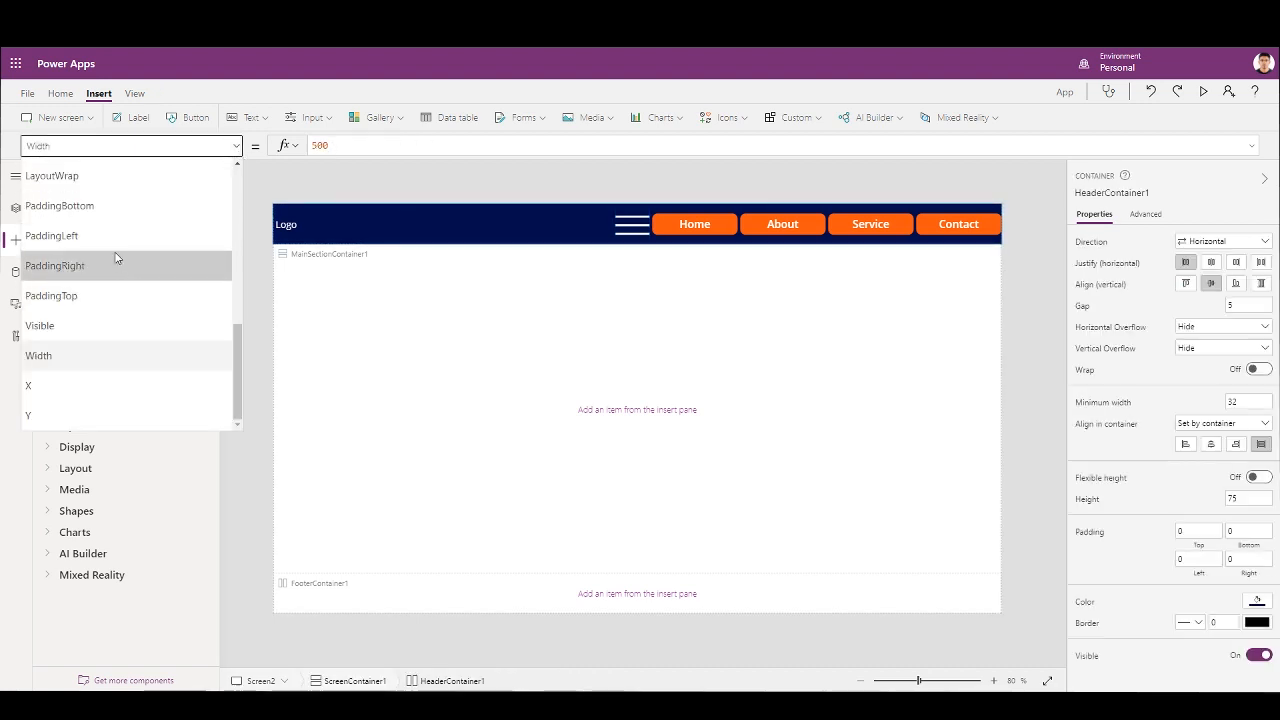
{"action": "scroll", "coordinate": [100, 262], "scroll_direction": "up", "scroll_amount": 1}
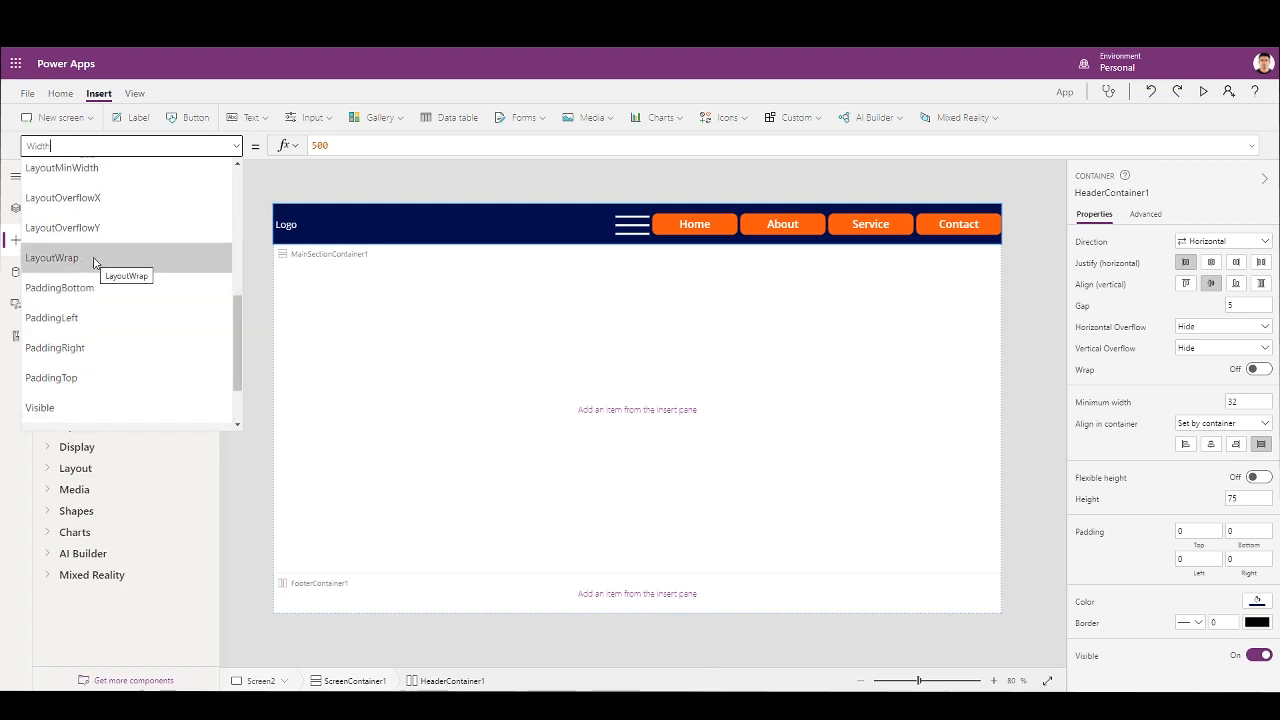
{"action": "left_click", "coordinate": [95, 262]}
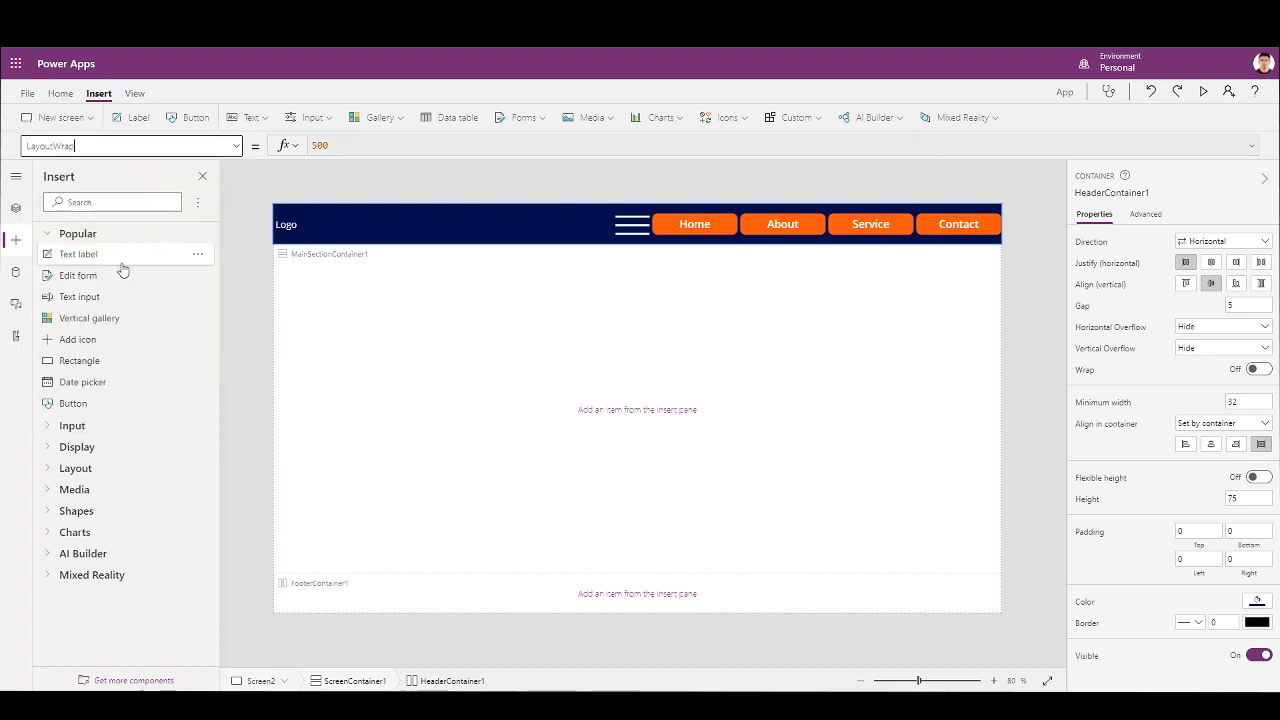
{"action": "left_click", "coordinate": [228, 145]}
{"action": "scroll", "coordinate": [200, 270], "scroll_direction": "up", "scroll_amount": 3}
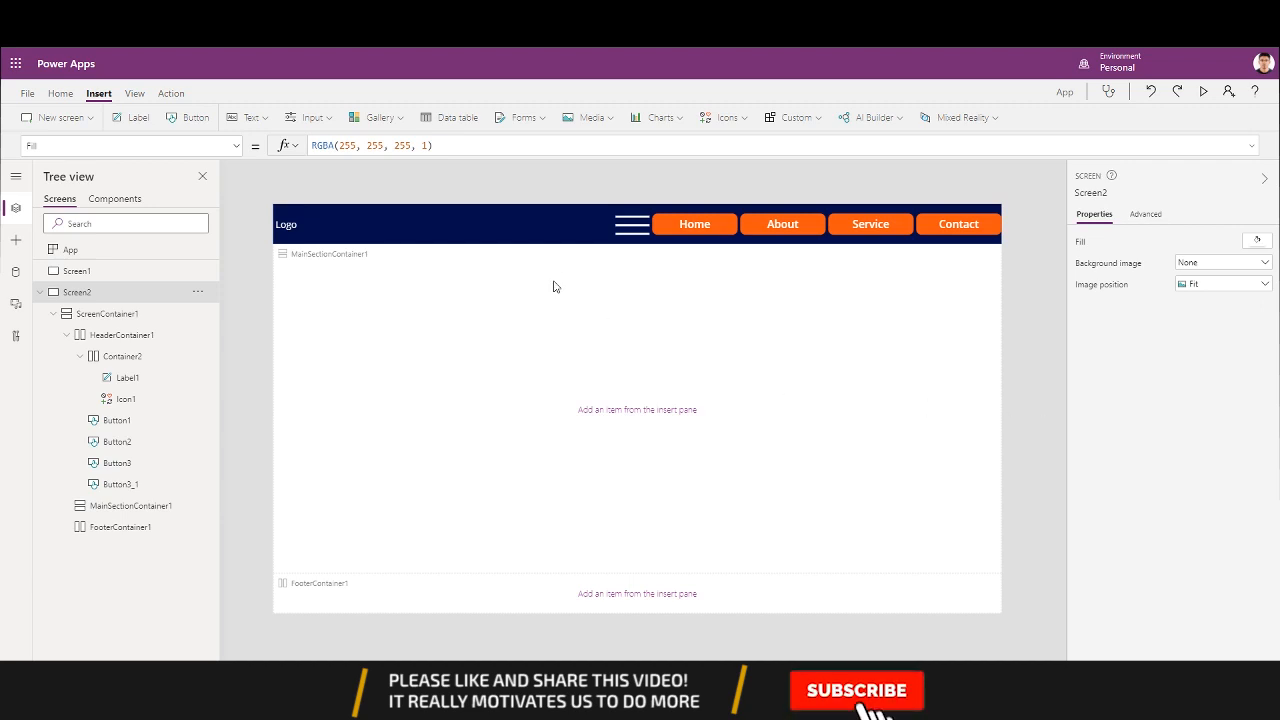
Switch to the Create responsive layout documentation page and read the ScreenSize constants under Screen sizes and breakpoints
{"action": "left_click", "coordinate": [564, 228]}
{"action": "left_click", "coordinate": [514, 246]}
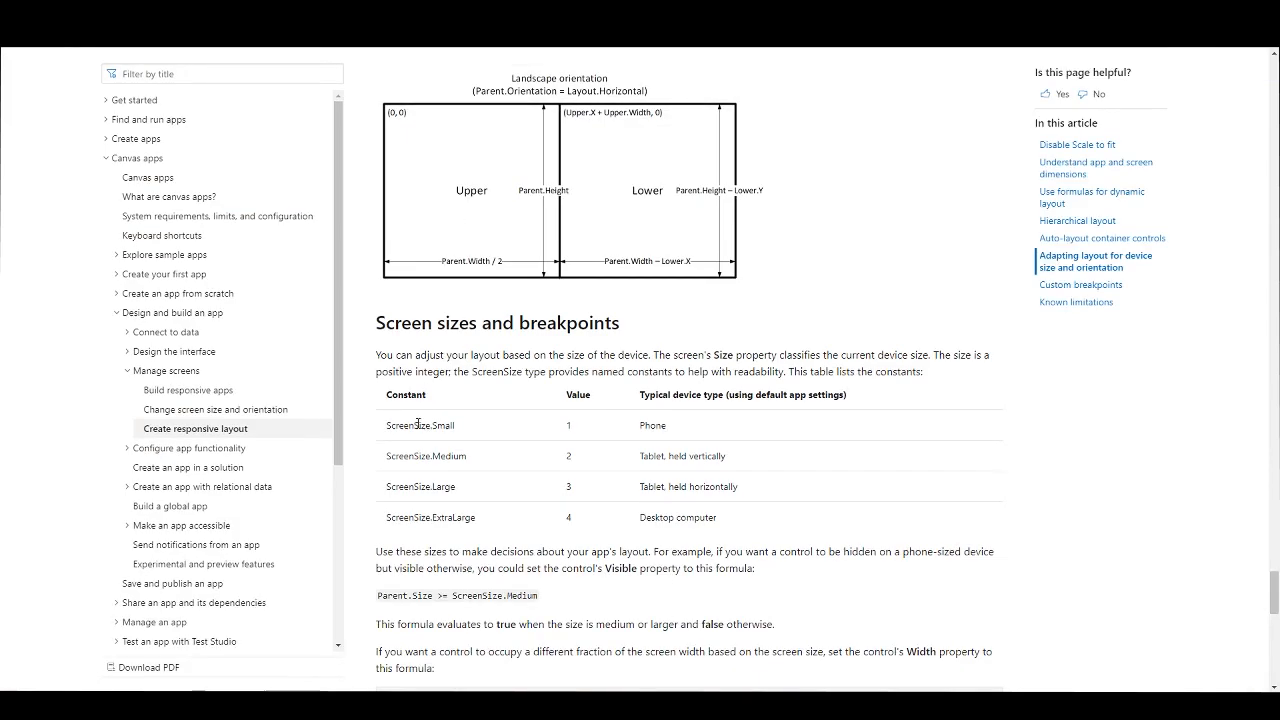
{"action": "double_click", "coordinate": [416, 426]}
{"action": "left_click_drag", "start_coordinate": [464, 431], "coordinate": [378, 425]}
{"action": "left_click_drag", "start_coordinate": [770, 12], "coordinate": [0, 255]}
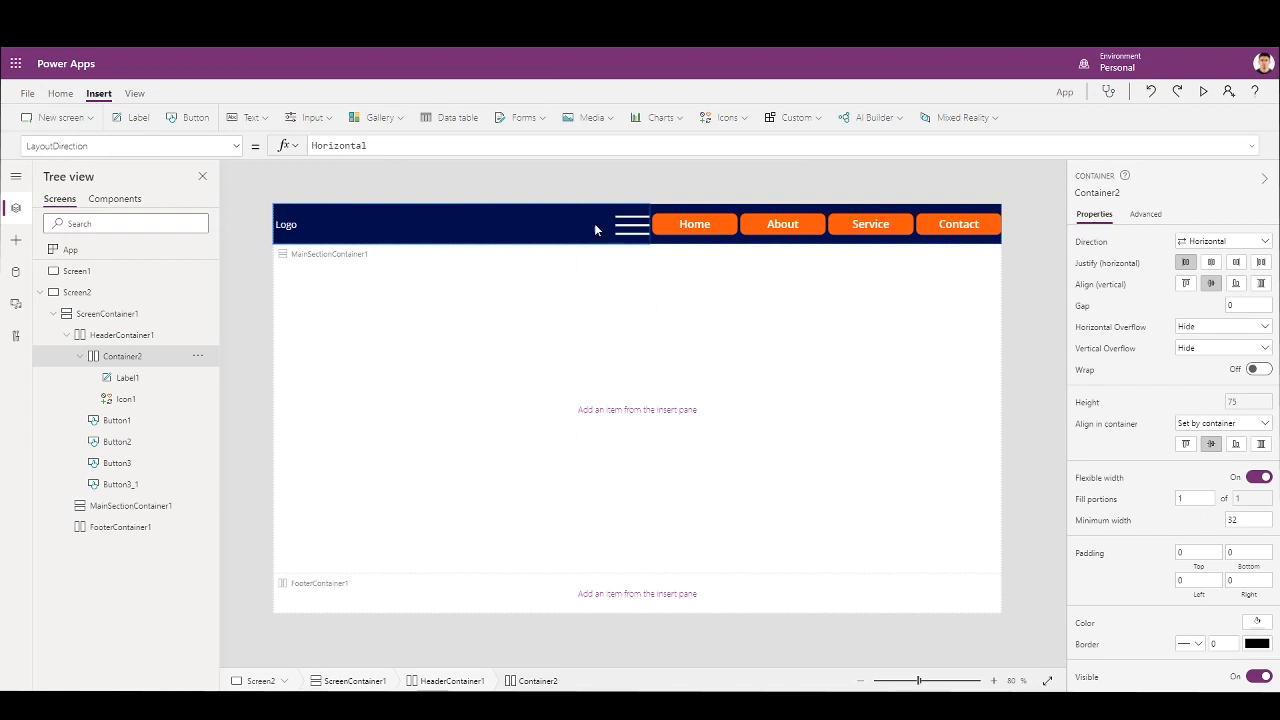
Begin an If formula for HeaderContainer1's LayoutDirection with the condition Screen2.Size<=ScreenSize.Medium
{"action": "left_click", "coordinate": [1017, 247]}
{"action": "left_click", "coordinate": [982, 242]}
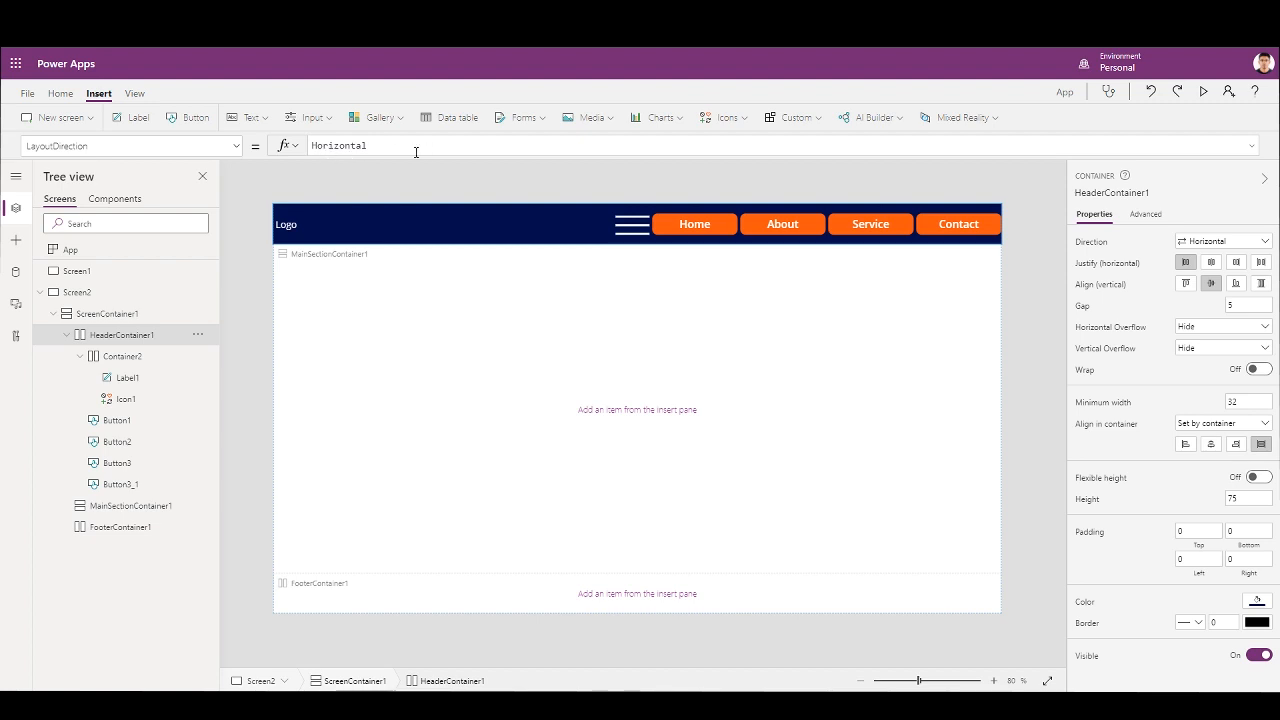
{"action": "left_click", "coordinate": [376, 147]}
{"action": "left_click", "coordinate": [312, 146]}
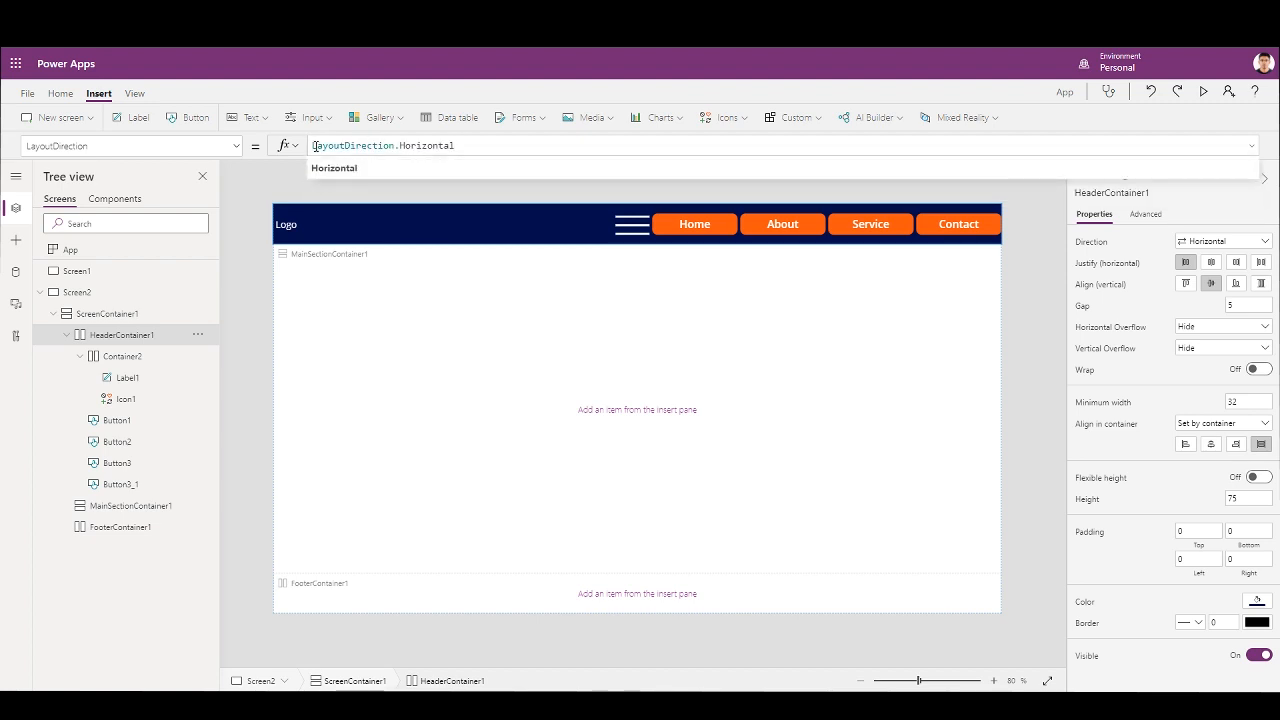
{"action": "type", "text": "If"}
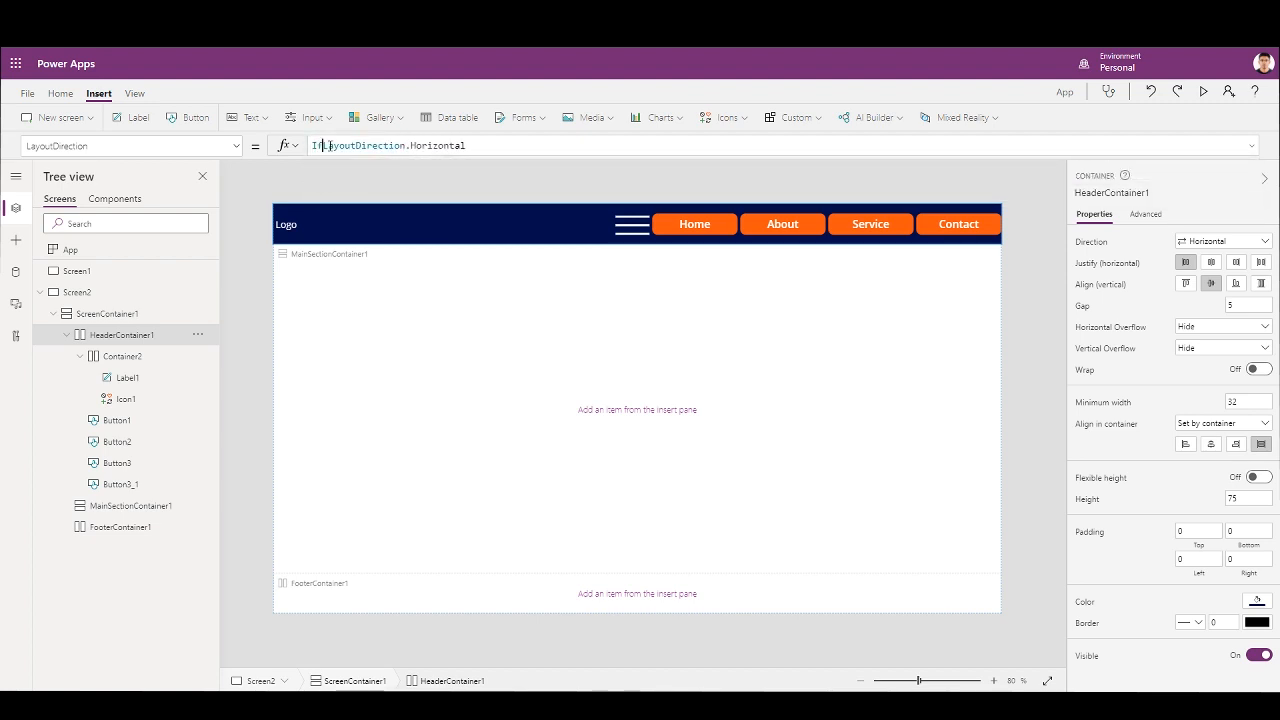
{"action": "type", "text": "("}
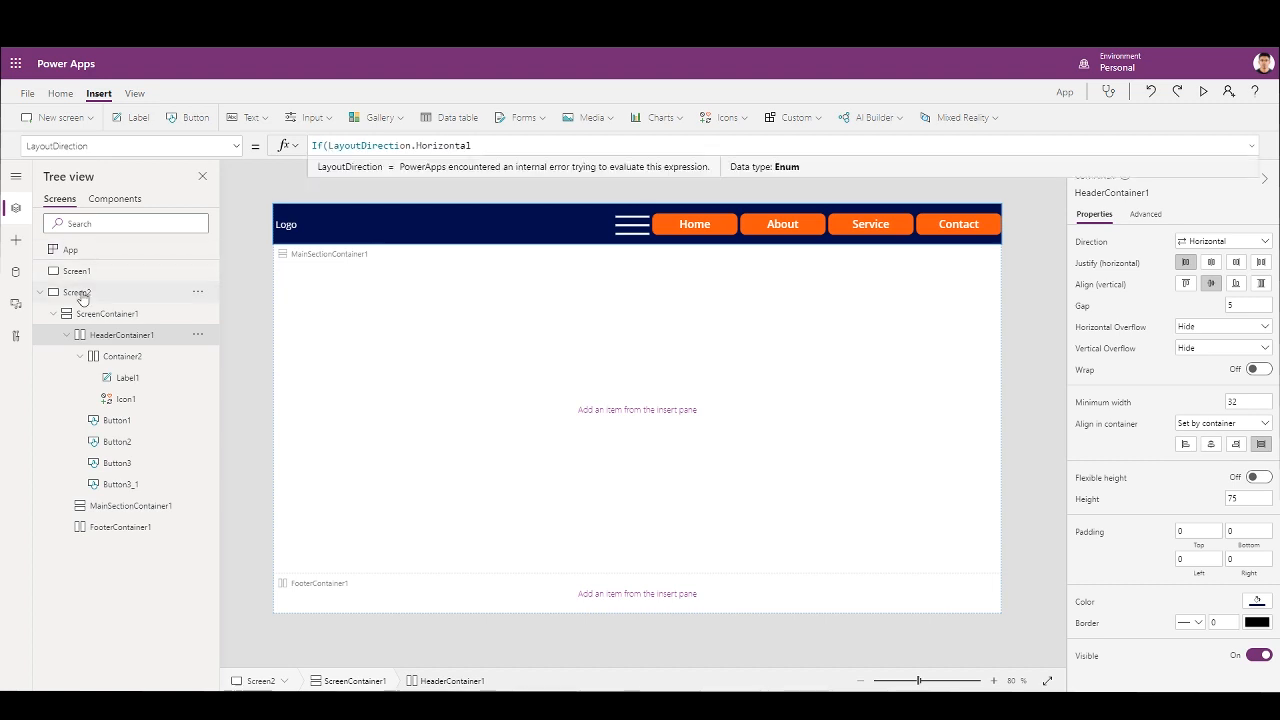
{"action": "type", "text": "Screen2"}
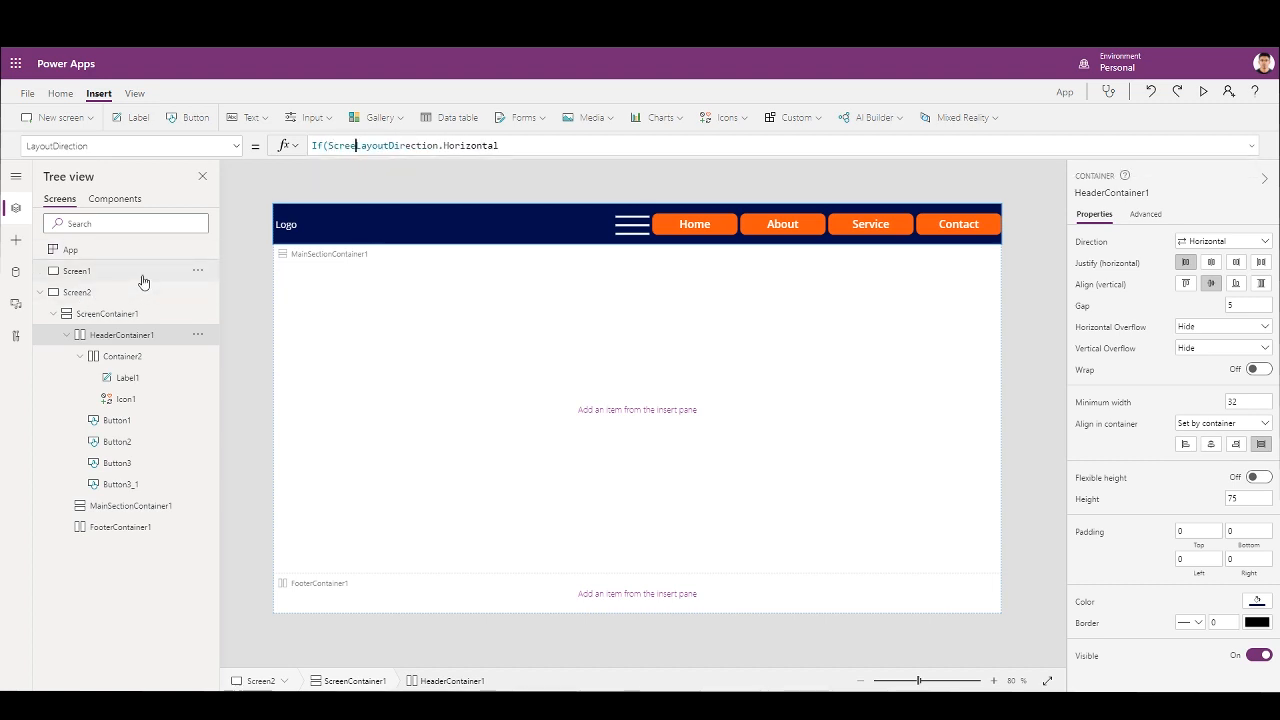
{"action": "type", "text": ".Size"}
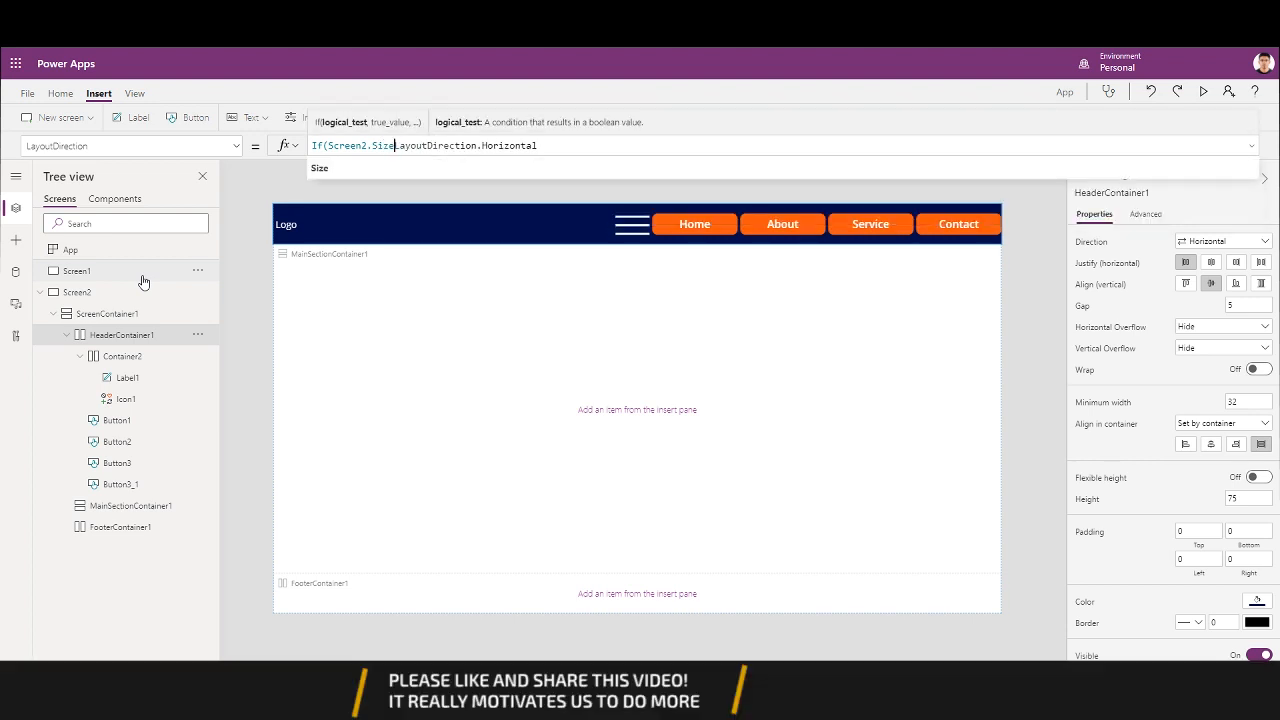
{"action": "type", "text": "<=S"}
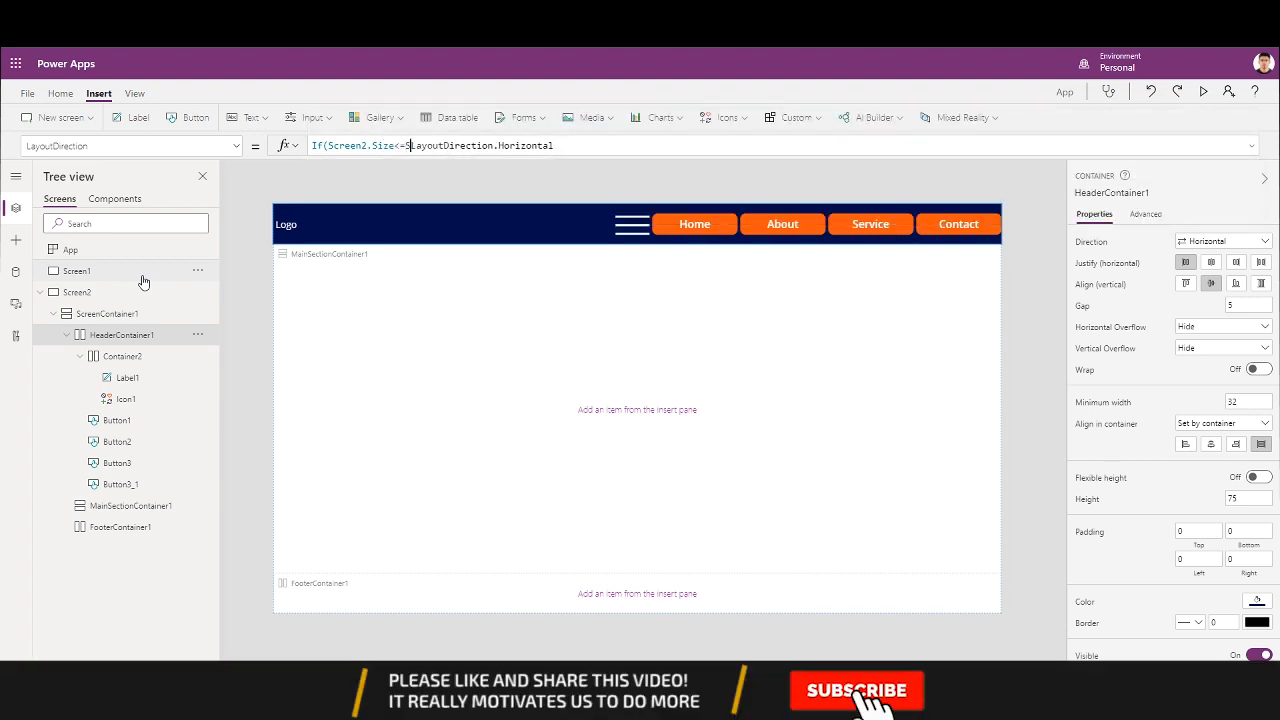
{"action": "type", "text": "cr"}
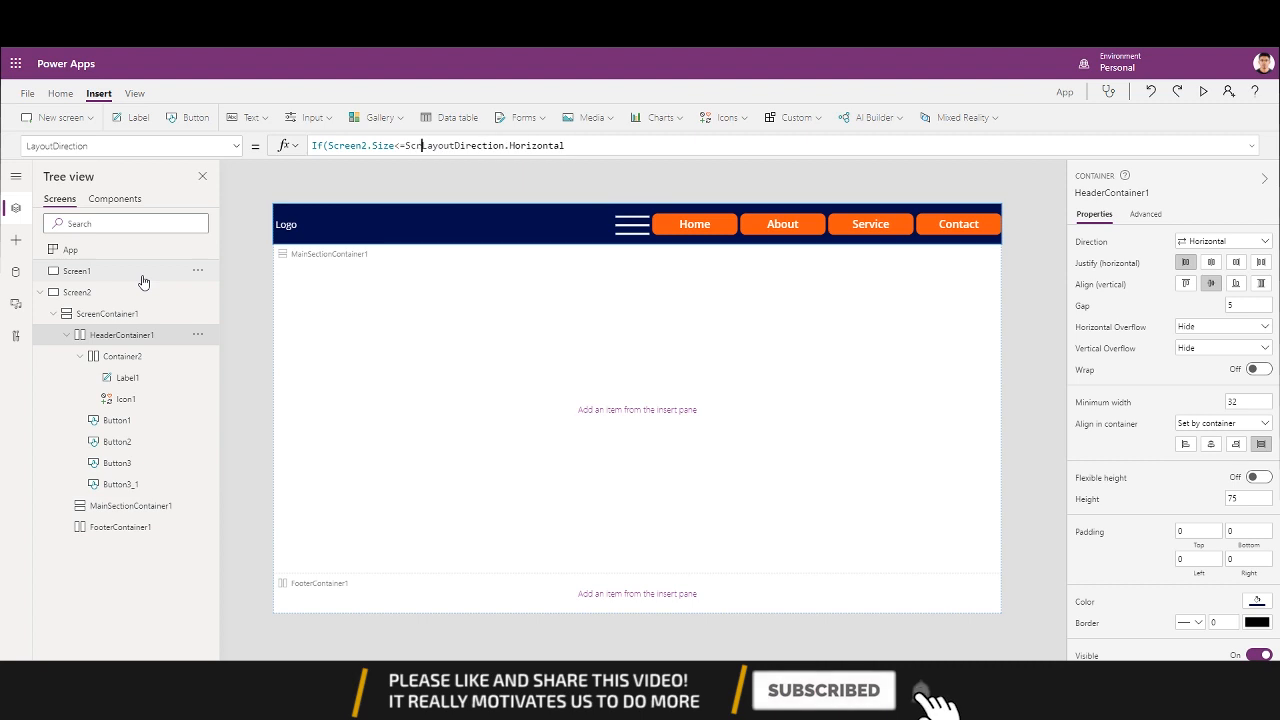
{"action": "type", "text": "eenSize"}
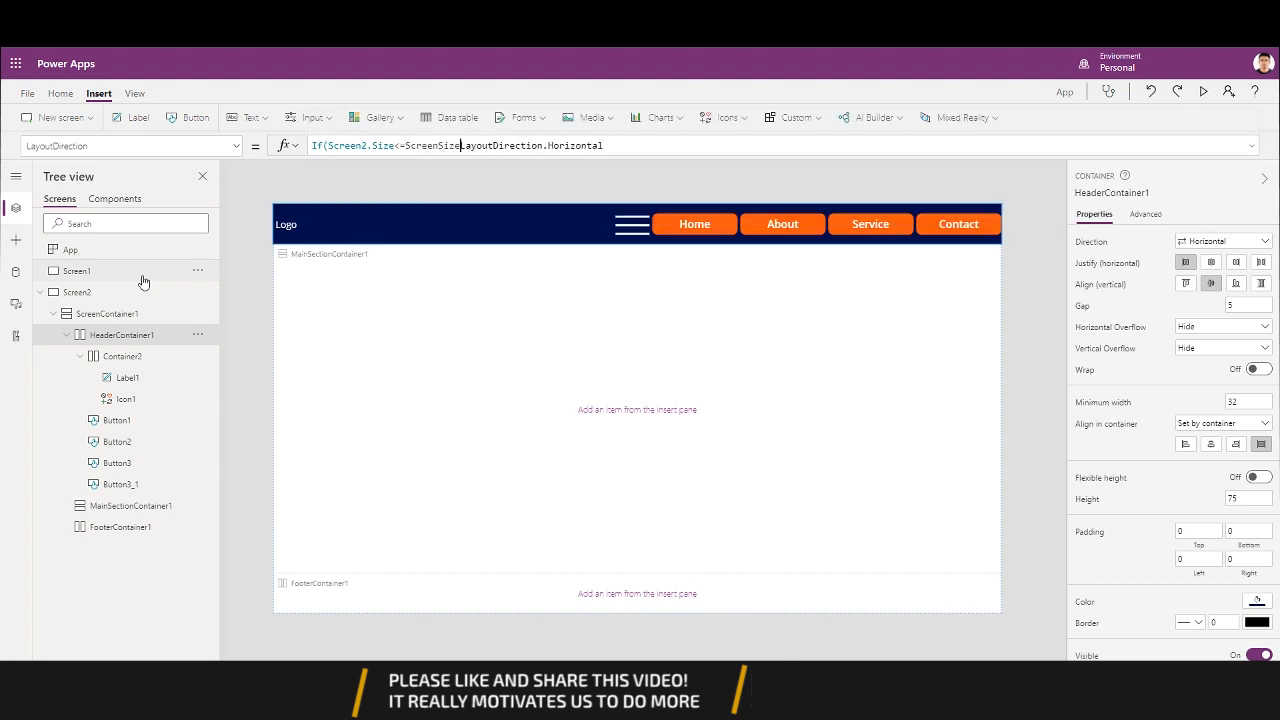
{"action": "type", "text": "."}
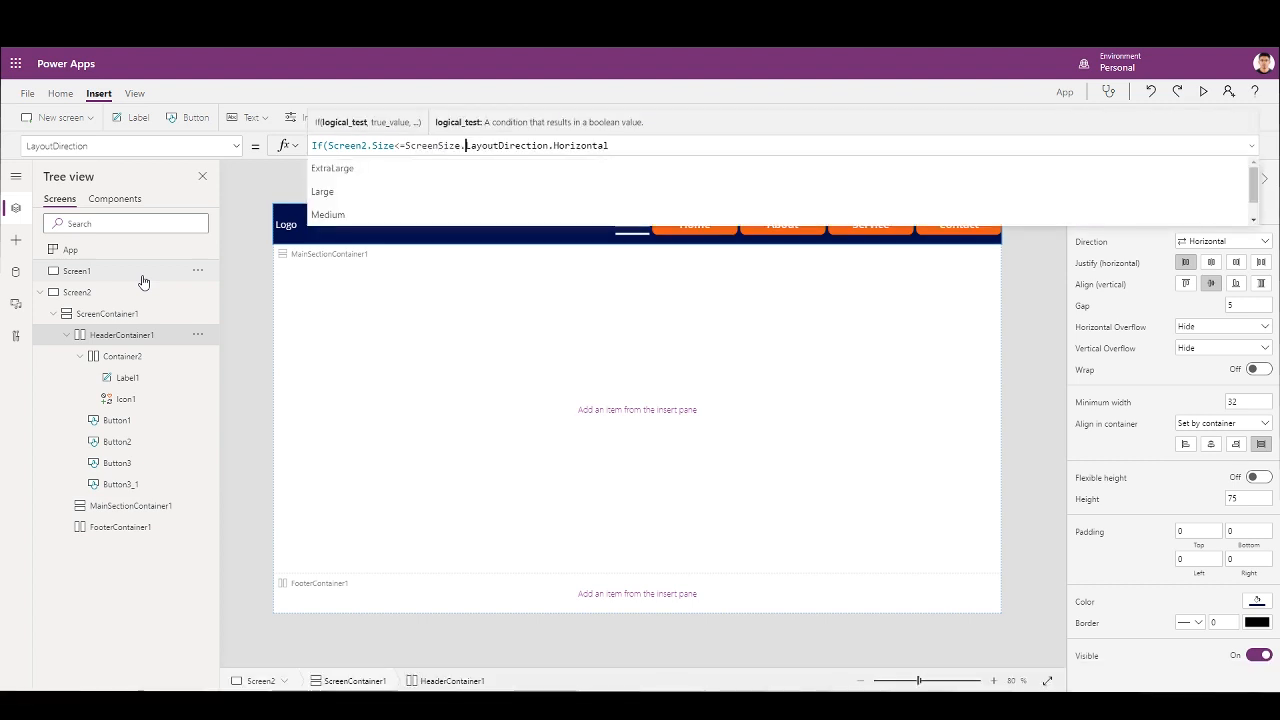
{"action": "key", "text": "Down"}
{"action": "key", "text": "Down"}
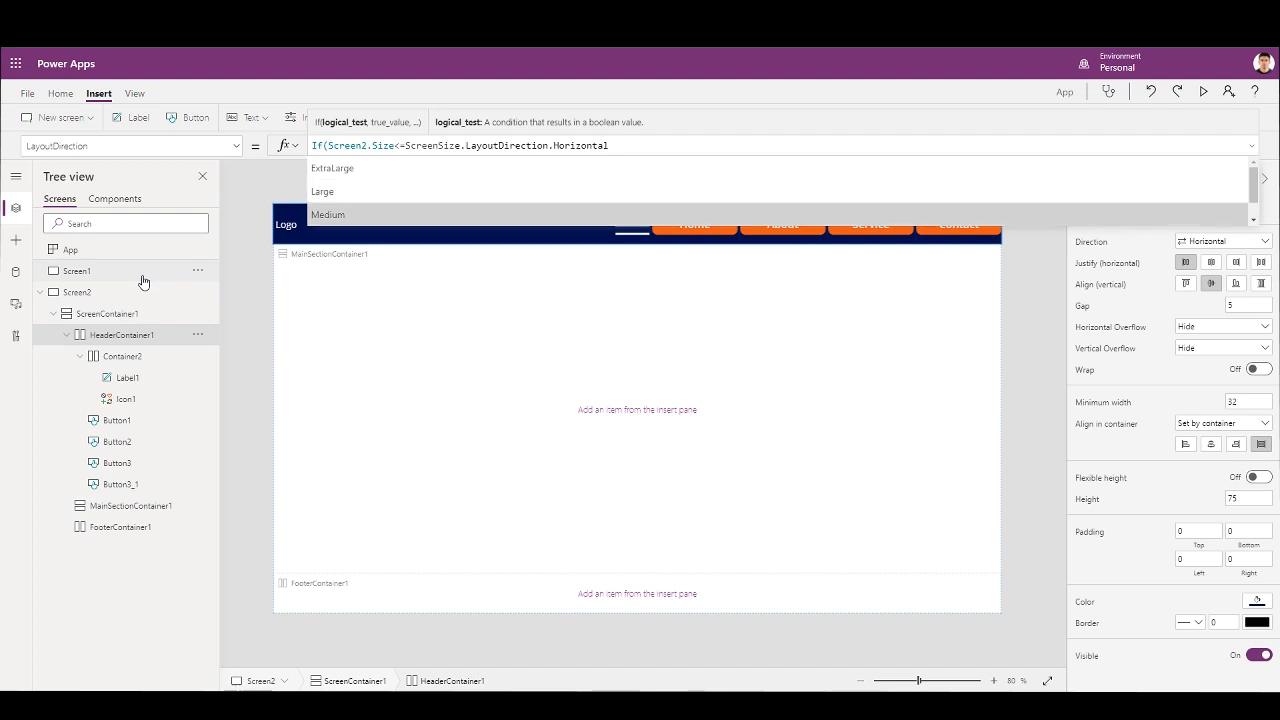
{"action": "key", "text": "Tab"}
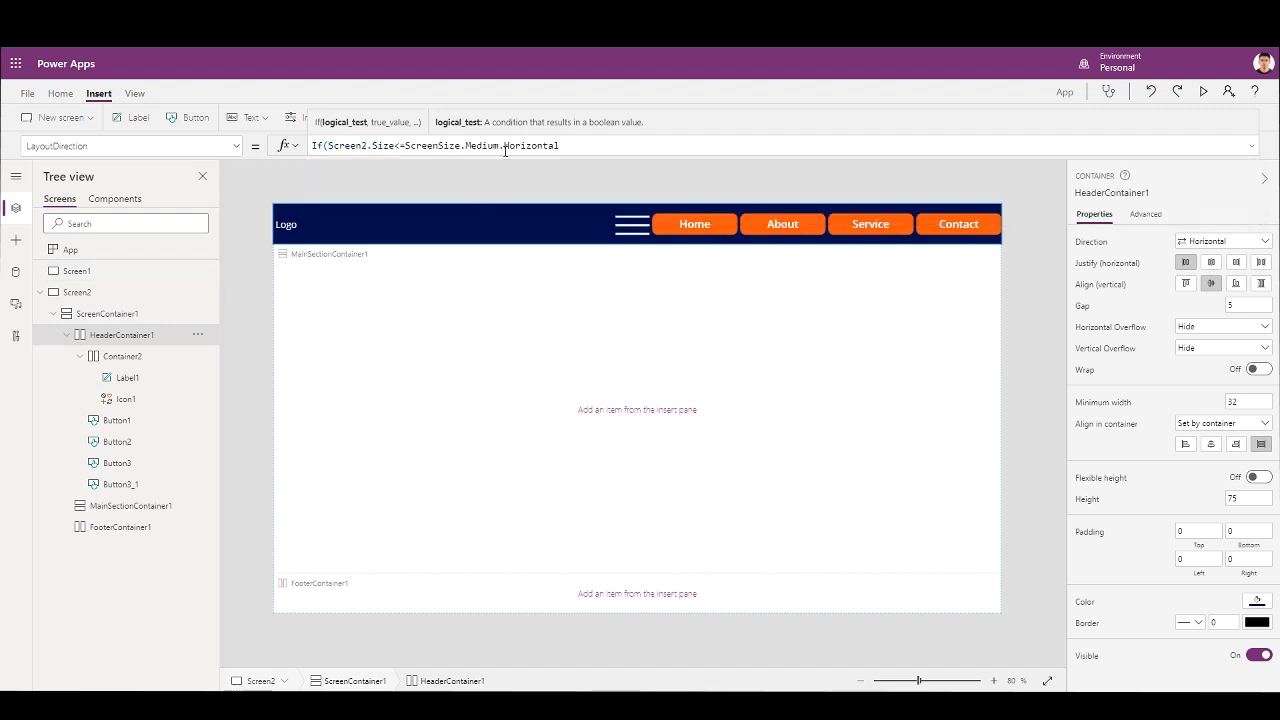
Complete the LayoutDirection formula with LayoutDirection.Vertical as the true value and LayoutDirection.Horizontal as the else value
{"action": "type", "text": ", l"}
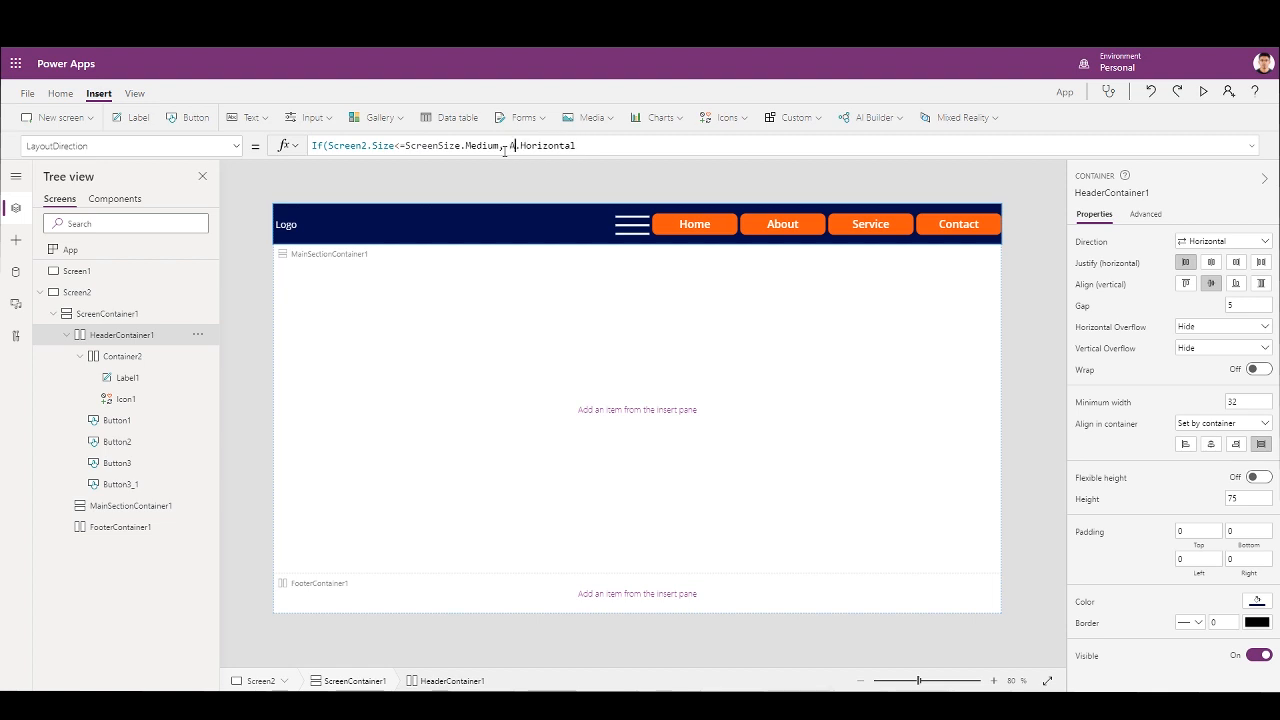
{"action": "key", "text": "BackSpace"}
{"action": "type", "text": "Layout"}
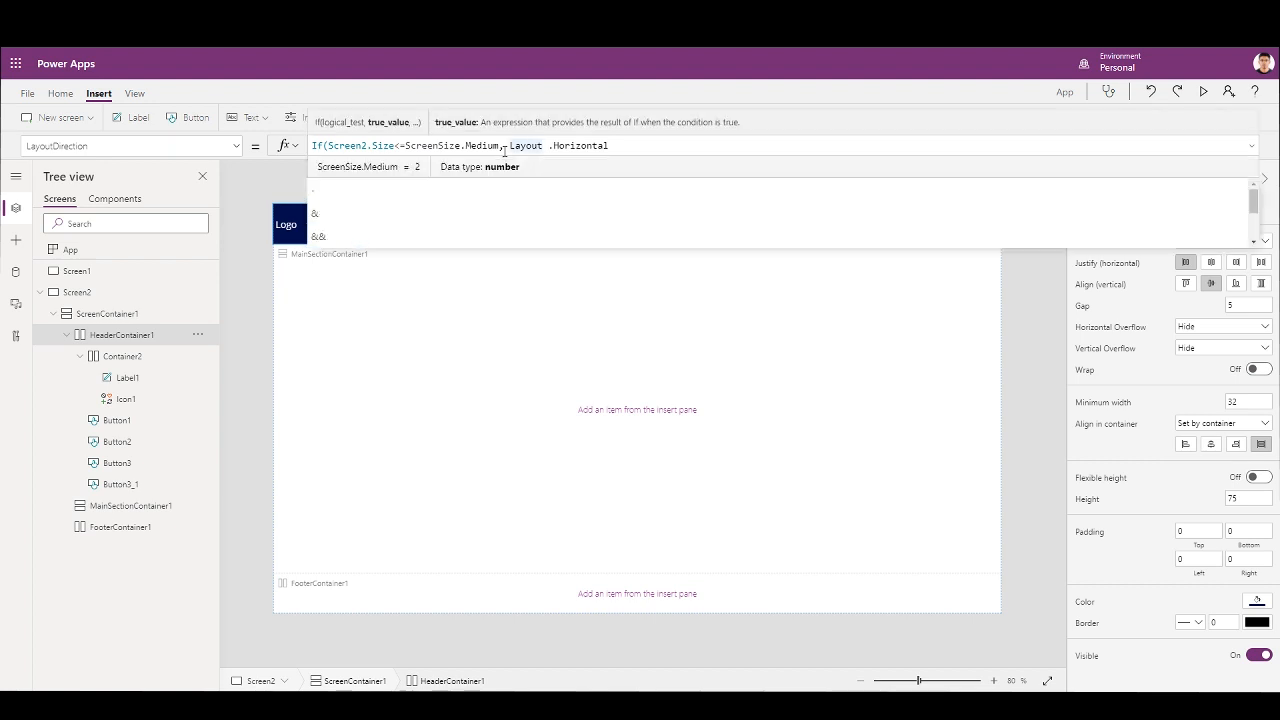
{"action": "type", "text": " D"}
{"action": "key", "text": "Down"}
{"action": "key", "text": "Down"}
{"action": "key", "text": "Down"}
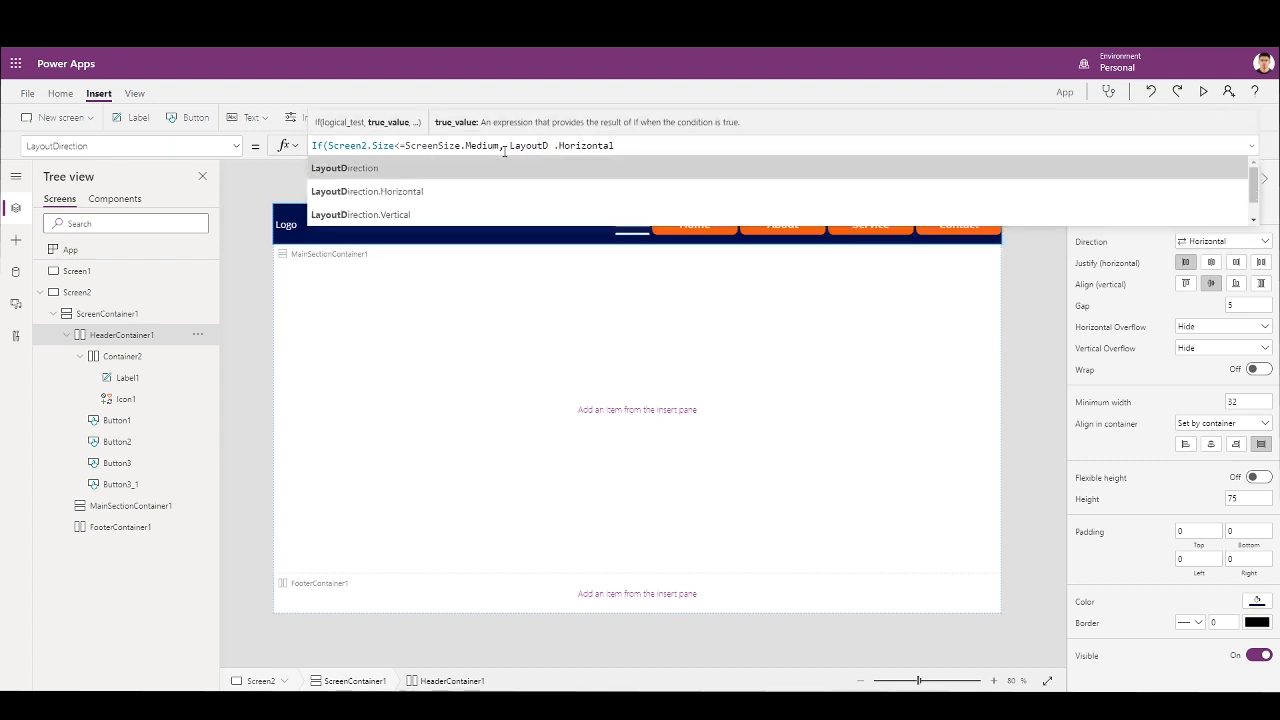
{"action": "key", "text": "Return"}
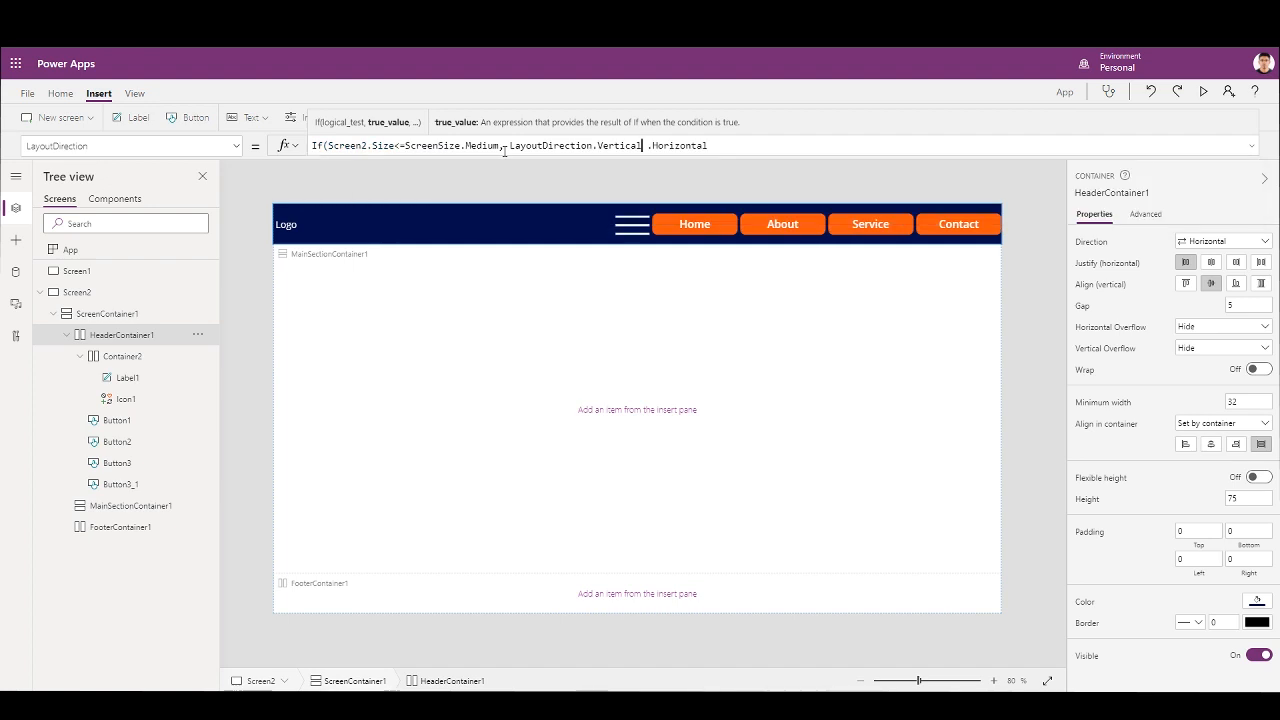
{"action": "type", "text": ","}
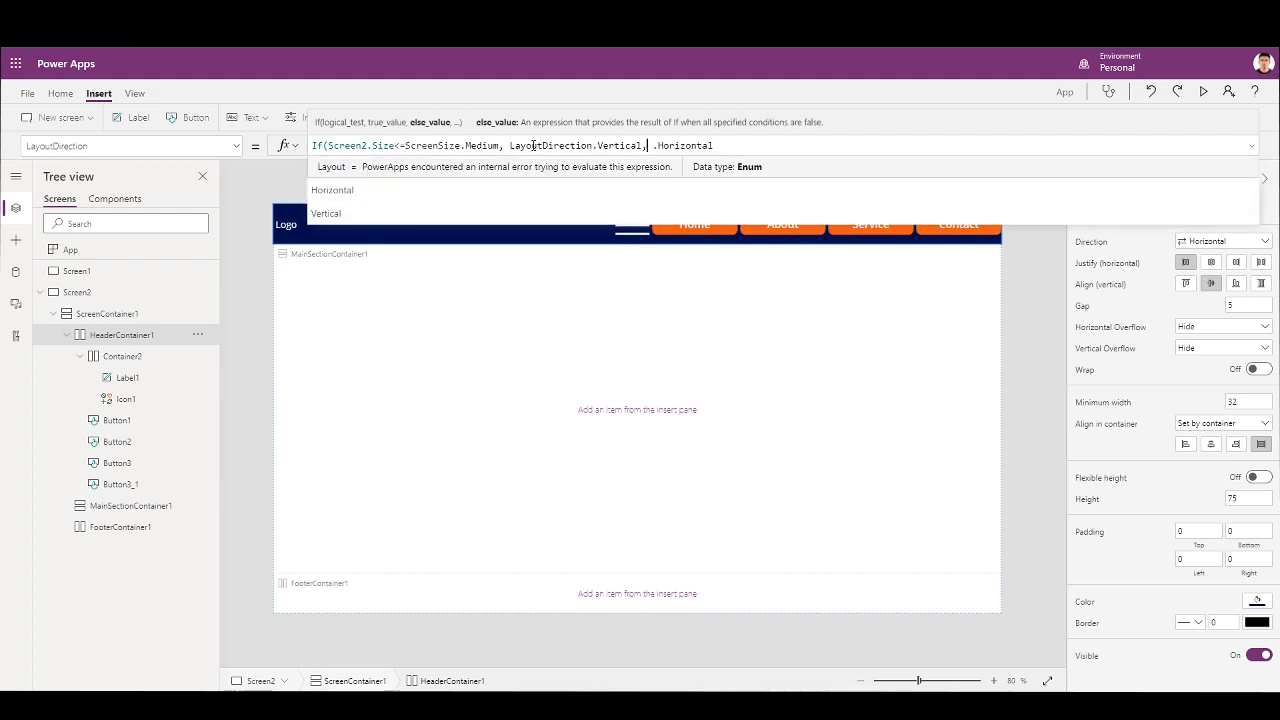
{"action": "left_click", "coordinate": [533, 146]}
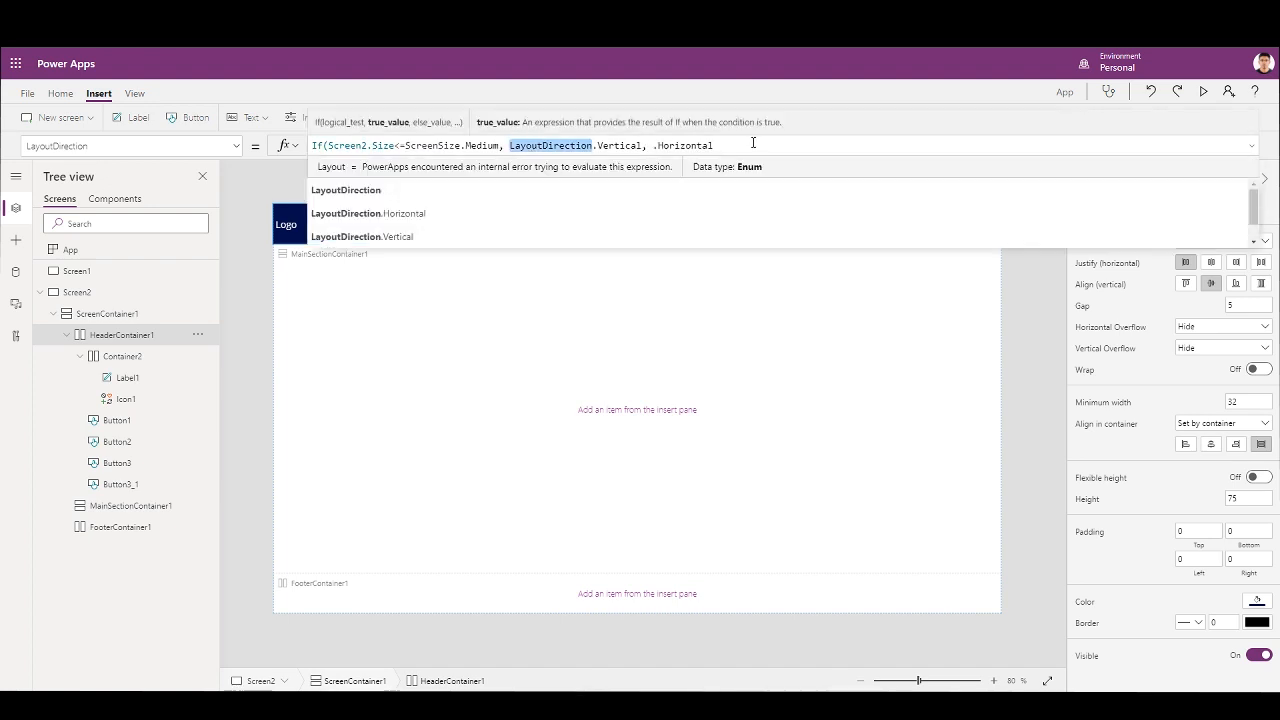
{"action": "left_click", "coordinate": [654, 146]}
{"action": "type", "text": "LayoutDirection"}
{"action": "left_click", "coordinate": [824, 146]}
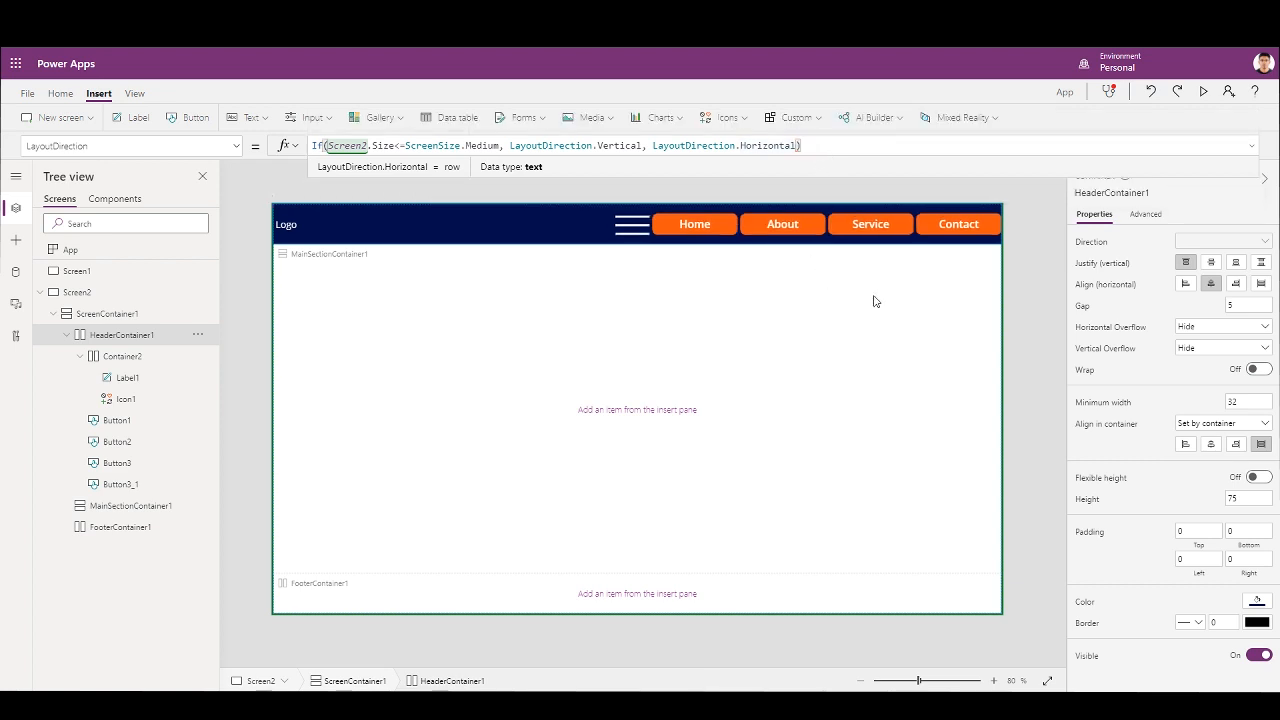
{"action": "left_click", "coordinate": [1024, 322]}
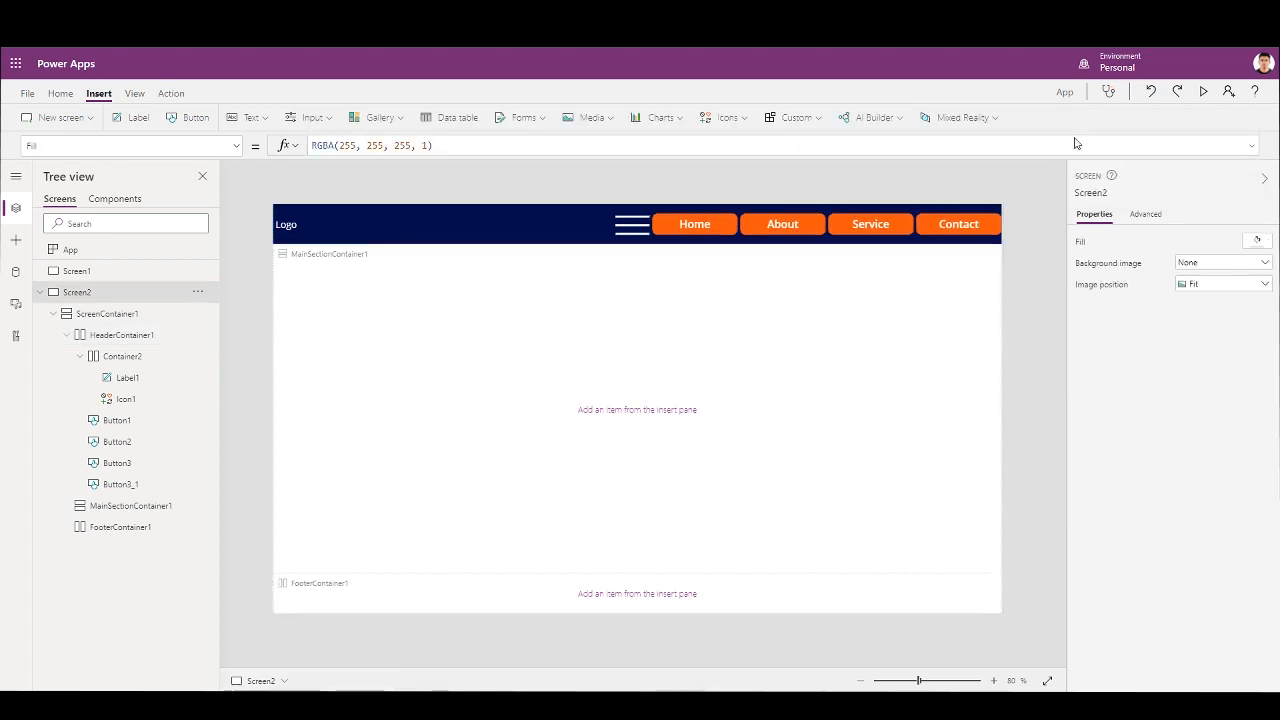
Preview the app in a narrowed and a maximized browser window to check the header layout, and close the preview
{"action": "left_click", "coordinate": [1204, 92]}
{"action": "left_click", "coordinate": [1233, 6]}
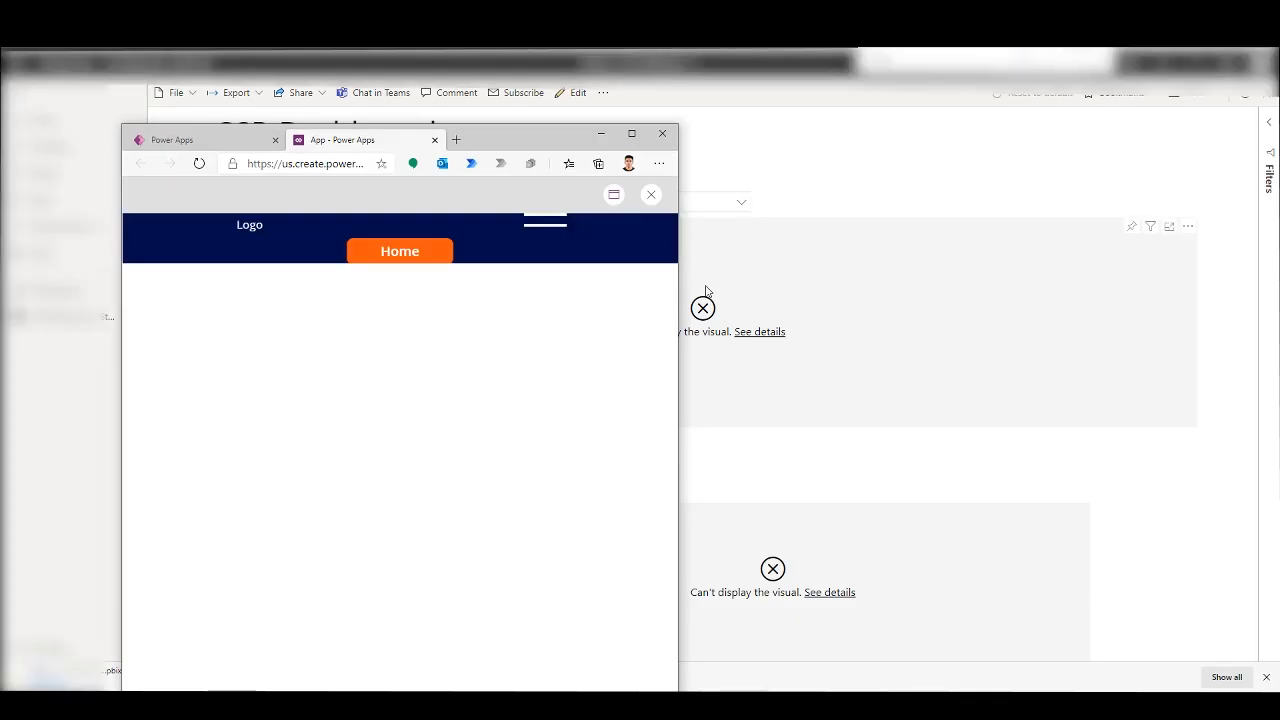
{"action": "left_click_drag", "start_coordinate": [678, 290], "coordinate": [521, 364]}
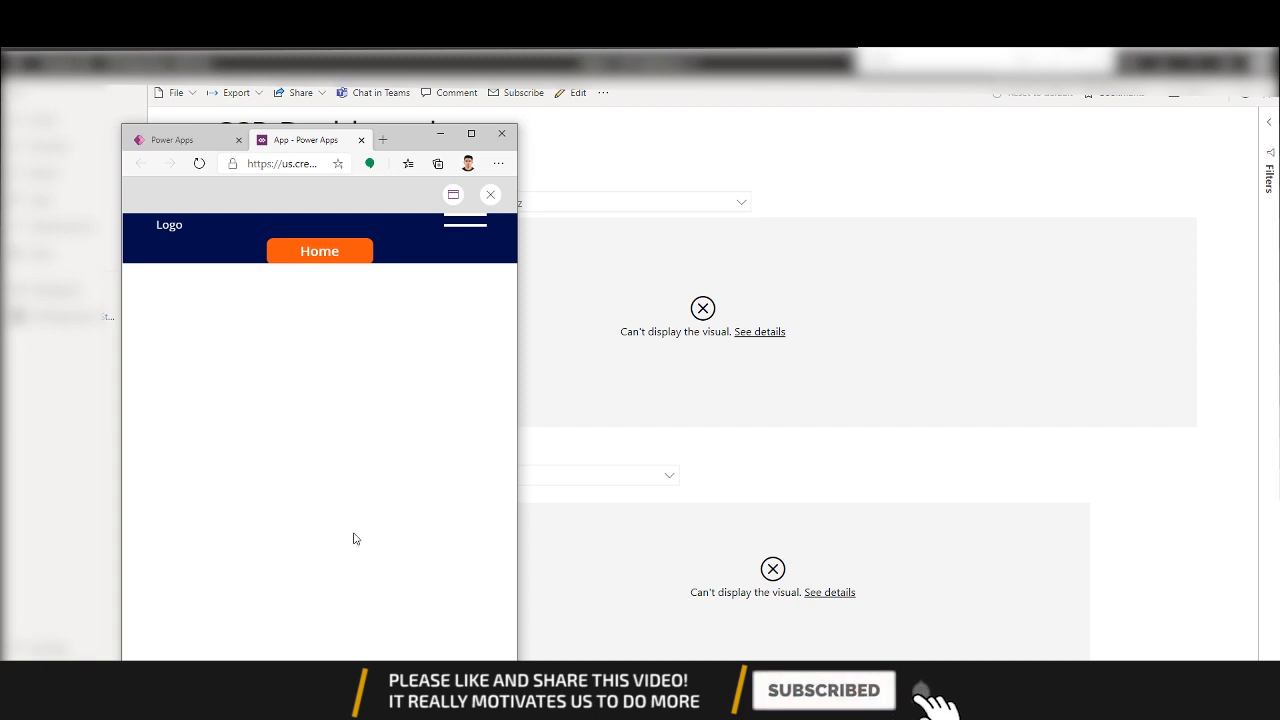
{"action": "left_click", "coordinate": [472, 134]}
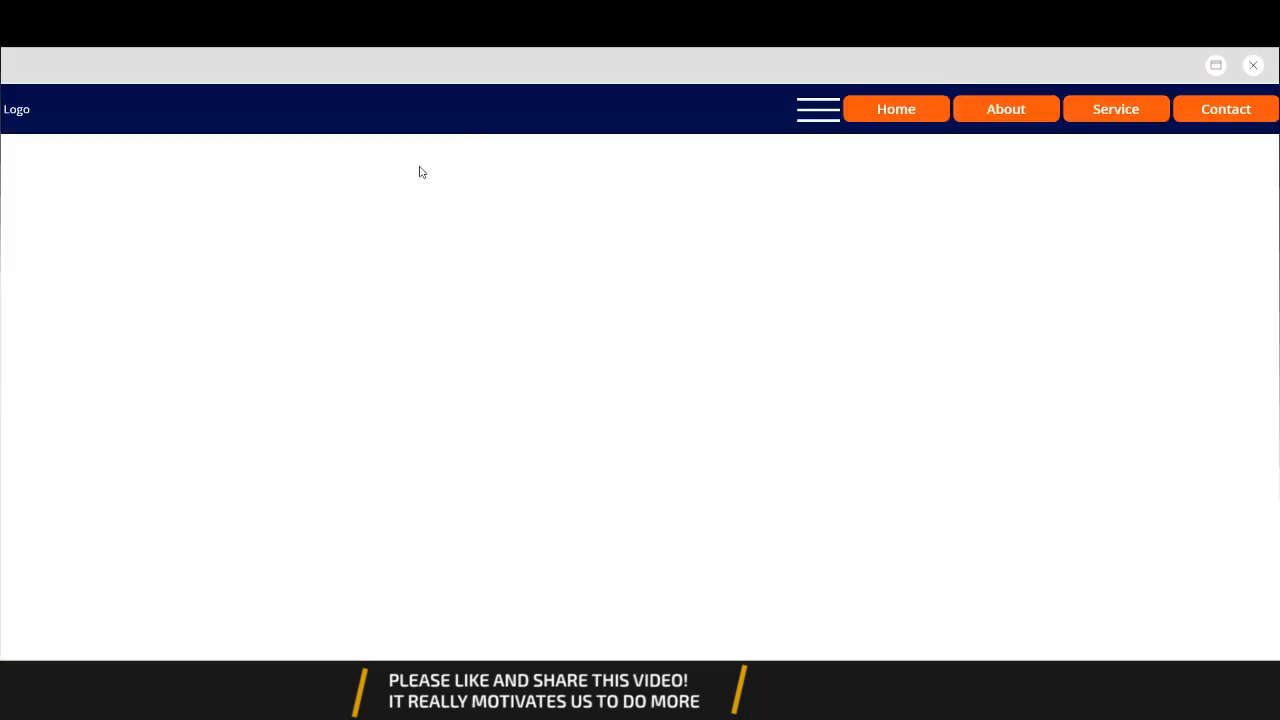
{"action": "left_click", "coordinate": [1255, 66]}
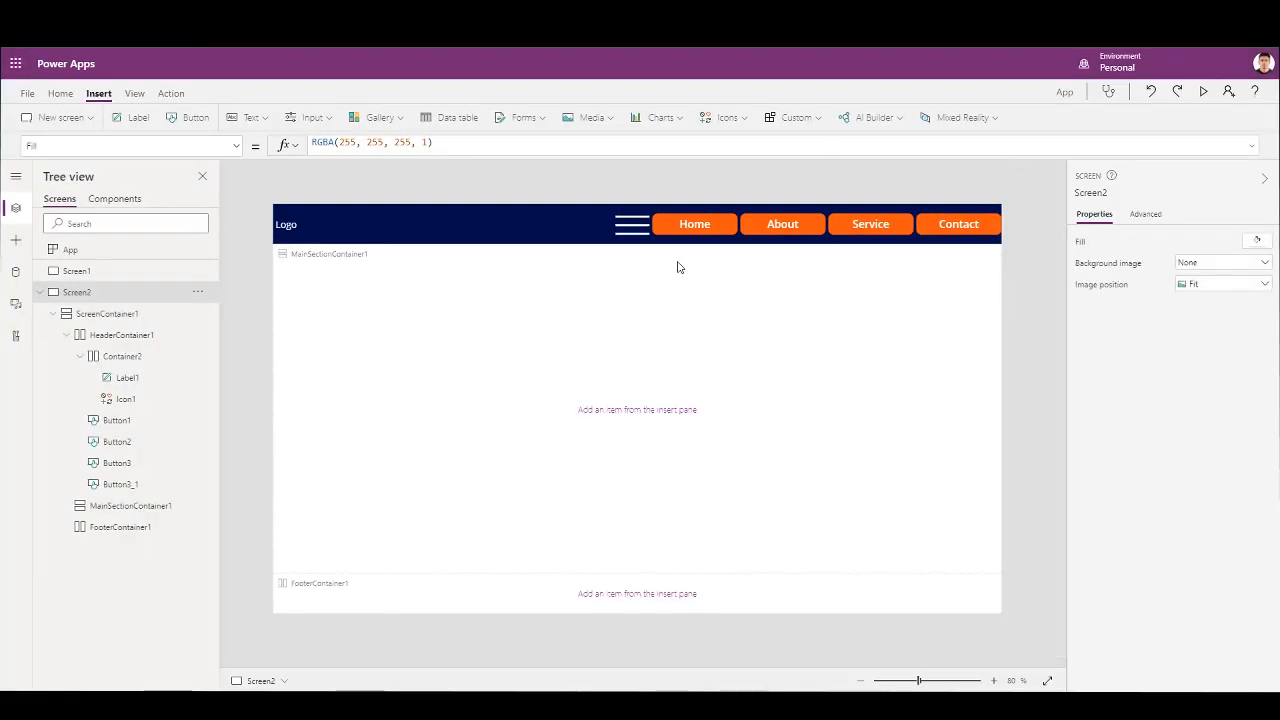
Copy HeaderContainer1's LayoutDirection If formula into its Height property
{"action": "left_click", "coordinate": [670, 243]}
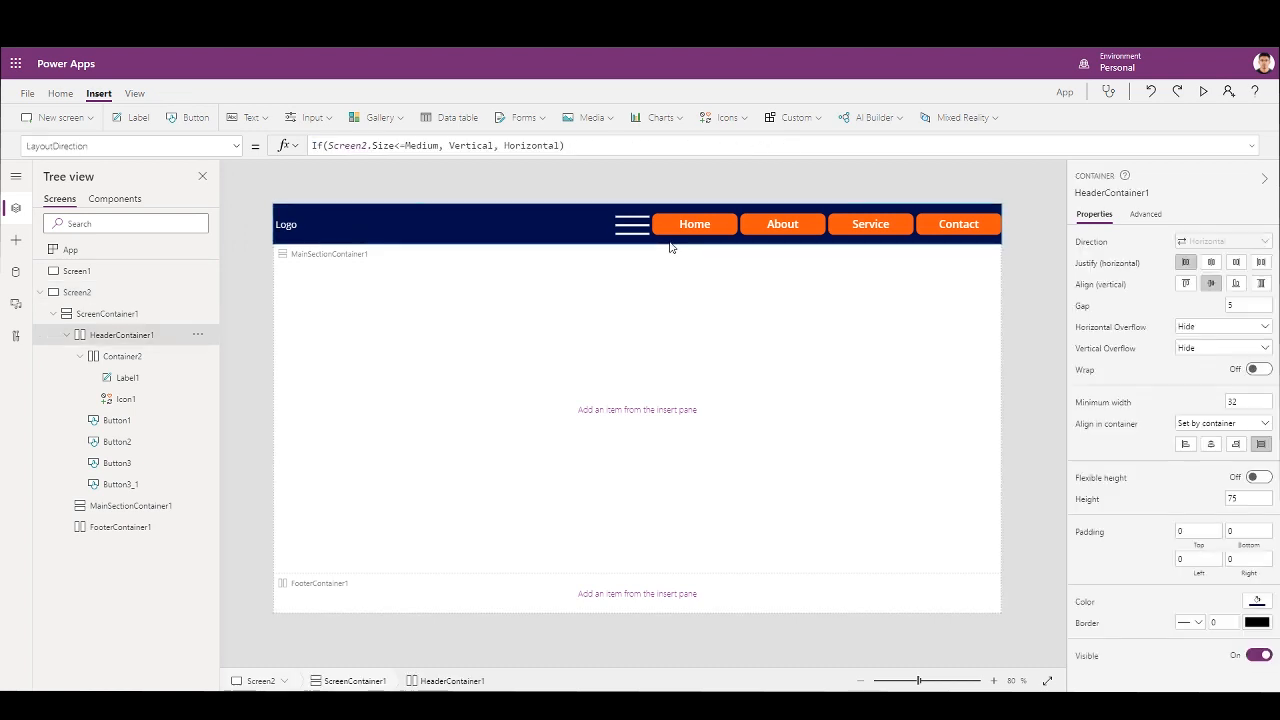
{"action": "left_click", "coordinate": [225, 146]}
{"action": "scroll", "coordinate": [150, 330], "scroll_direction": "down", "scroll_amount": 10}
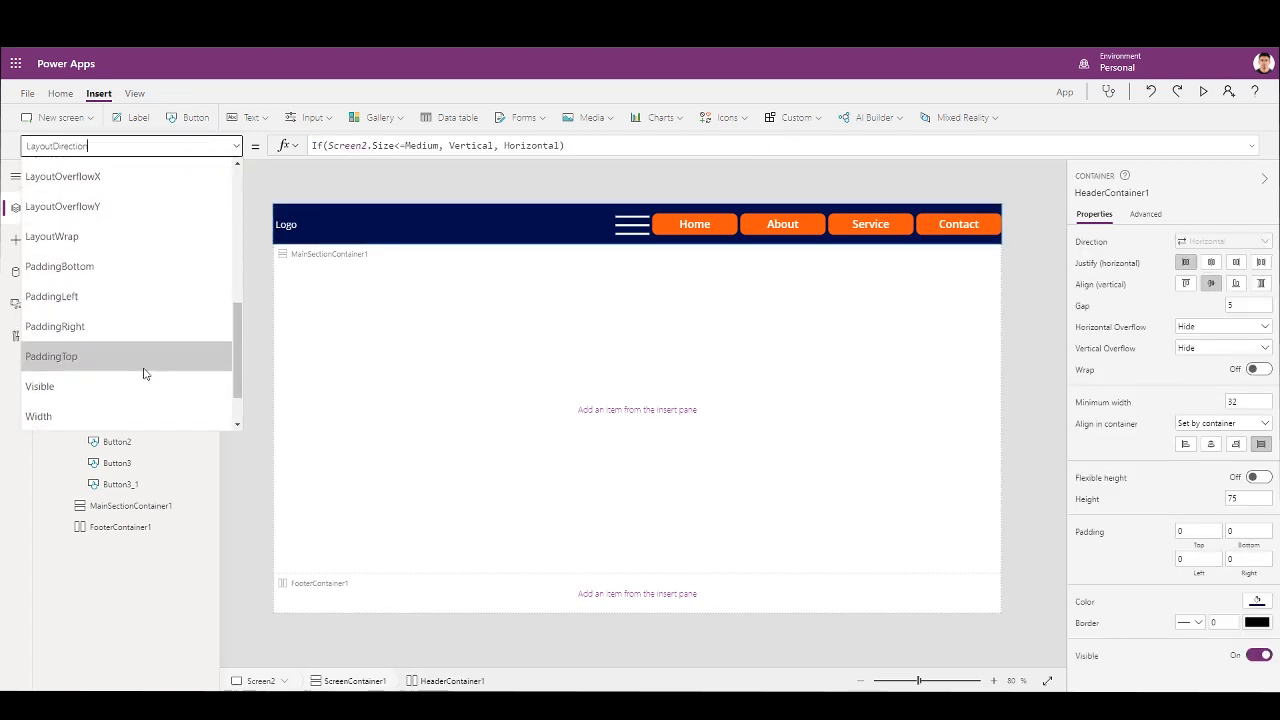
{"action": "scroll", "coordinate": [137, 400], "scroll_direction": "up", "scroll_amount": 3}
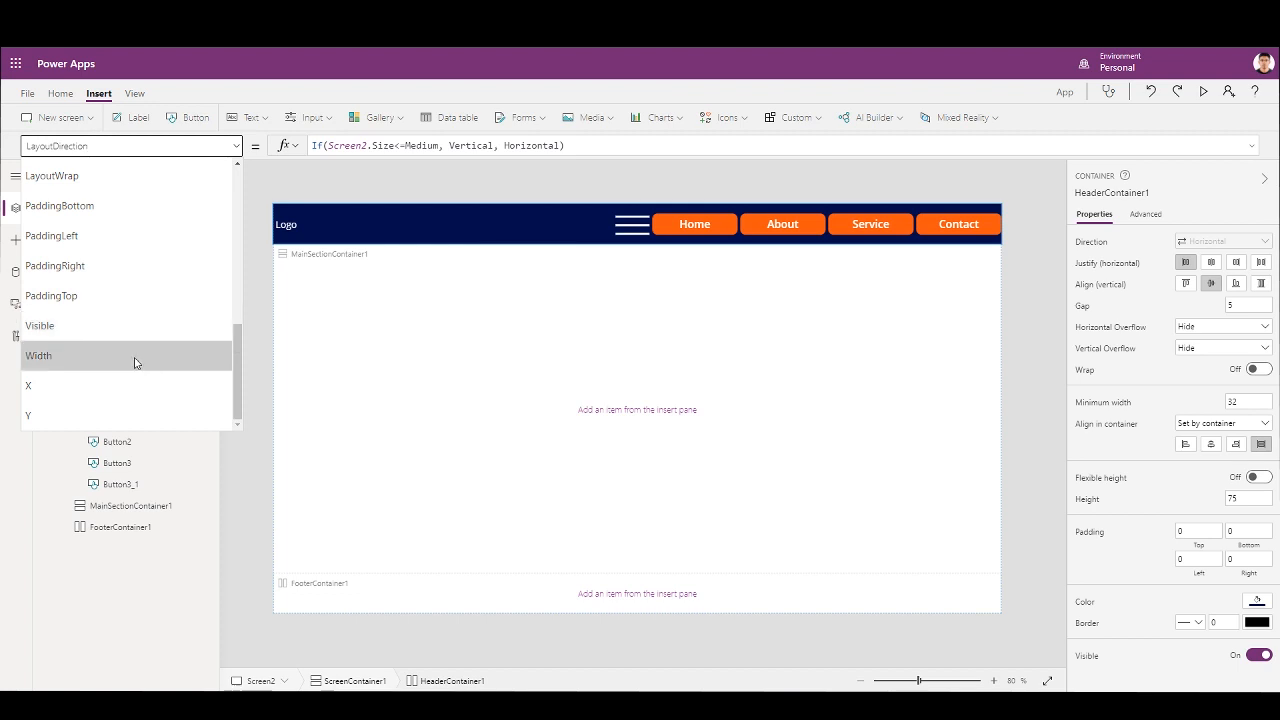
{"action": "scroll", "coordinate": [137, 380], "scroll_direction": "up", "scroll_amount": 8}
{"action": "left_click", "coordinate": [60, 317]}
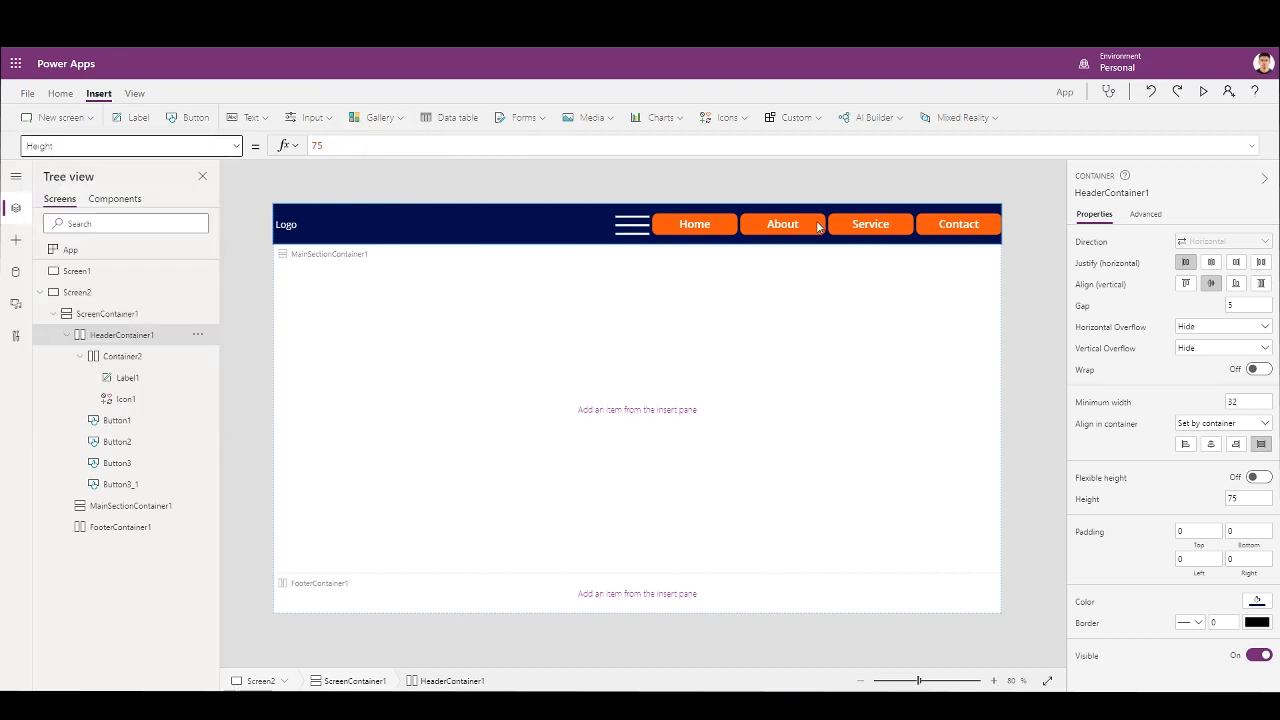
{"action": "left_click", "coordinate": [632, 232]}
{"action": "left_click", "coordinate": [674, 242]}
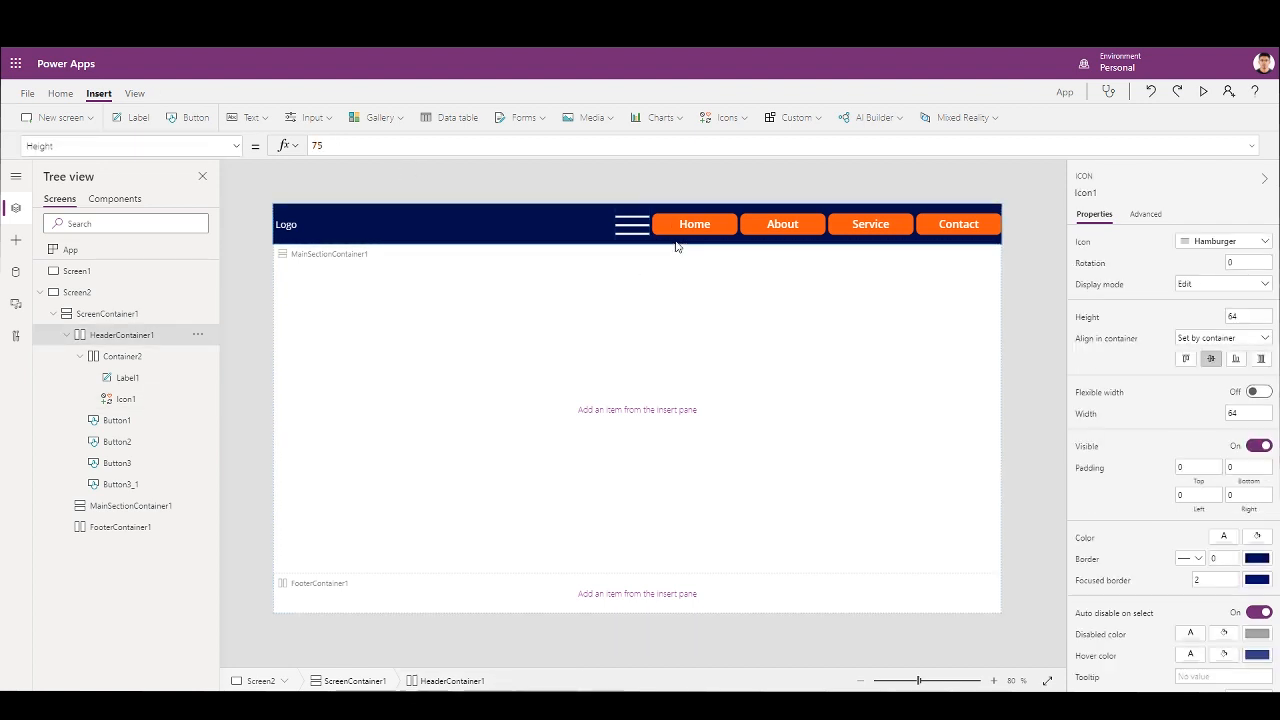
{"action": "left_click", "coordinate": [237, 150]}
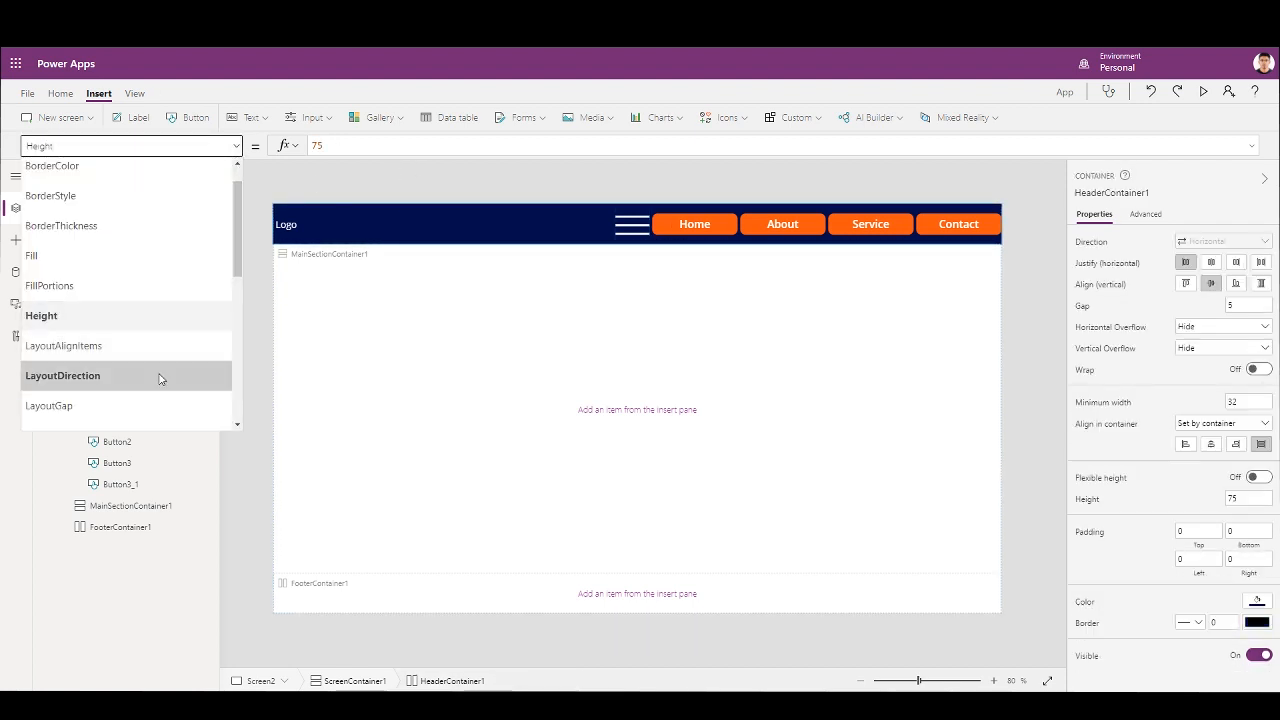
{"action": "scroll", "coordinate": [165, 360], "scroll_direction": "up", "scroll_amount": 1}
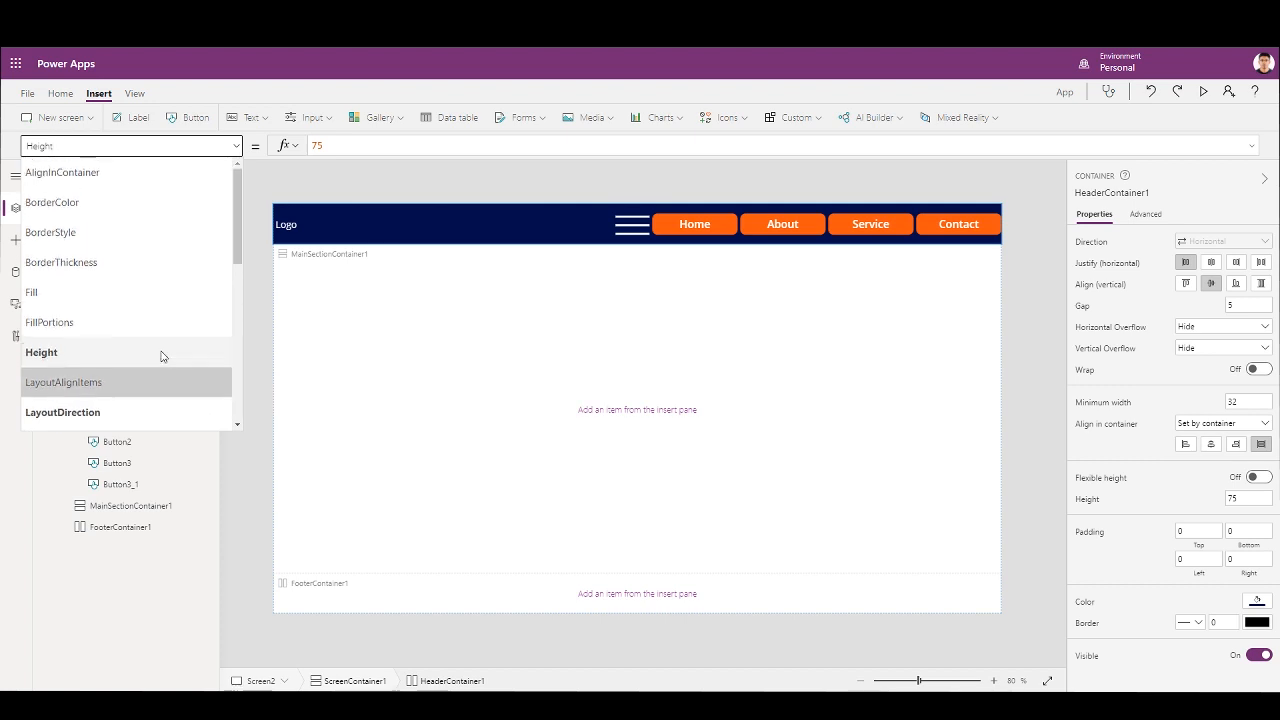
{"action": "scroll", "coordinate": [140, 380], "scroll_direction": "down", "scroll_amount": 1}
{"action": "left_click", "coordinate": [120, 371]}
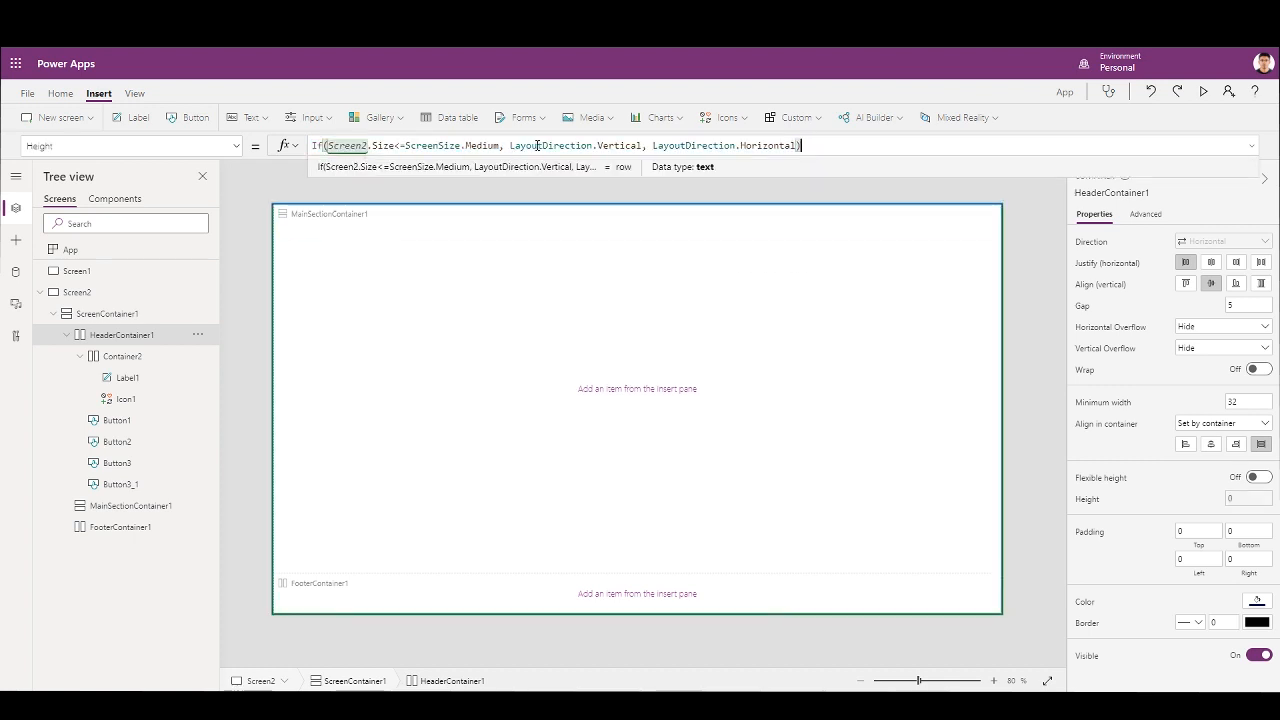
Complete HeaderContainer1's Height If formula with 200 as the true value and 75 as the else value
{"action": "left_click_drag", "start_coordinate": [535, 145], "coordinate": [640, 145]}
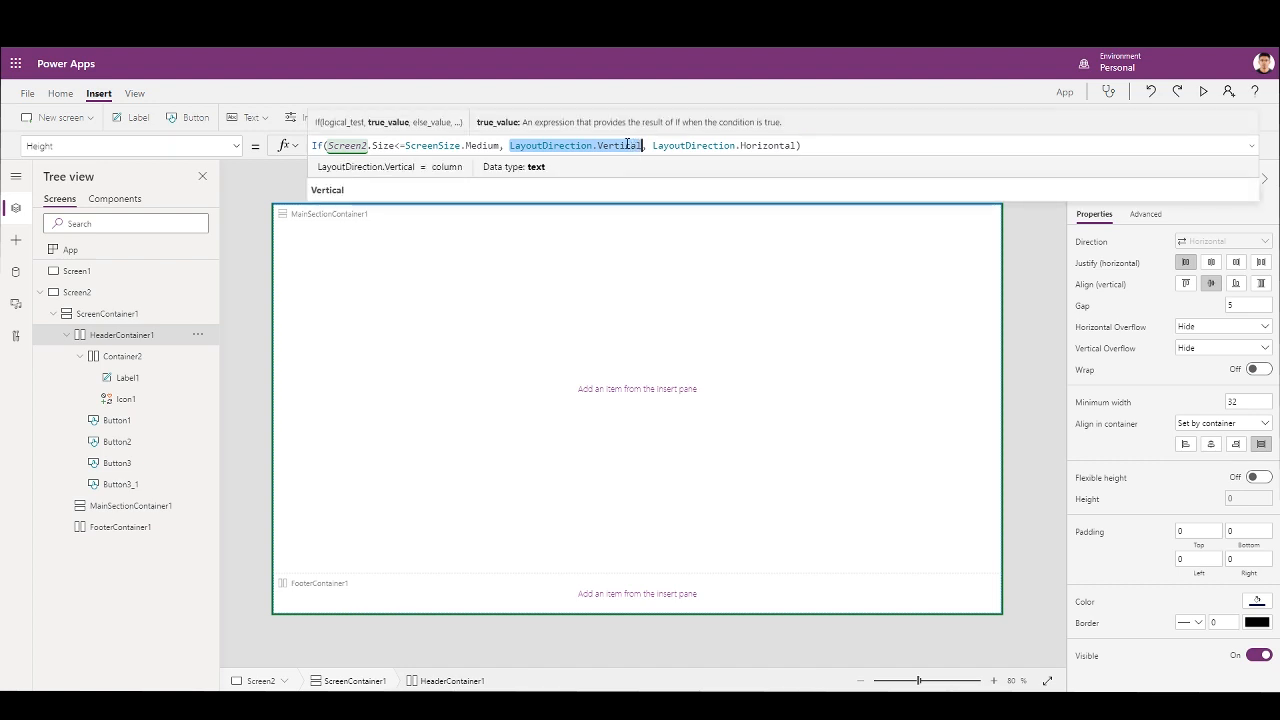
{"action": "type", "text": "200"}
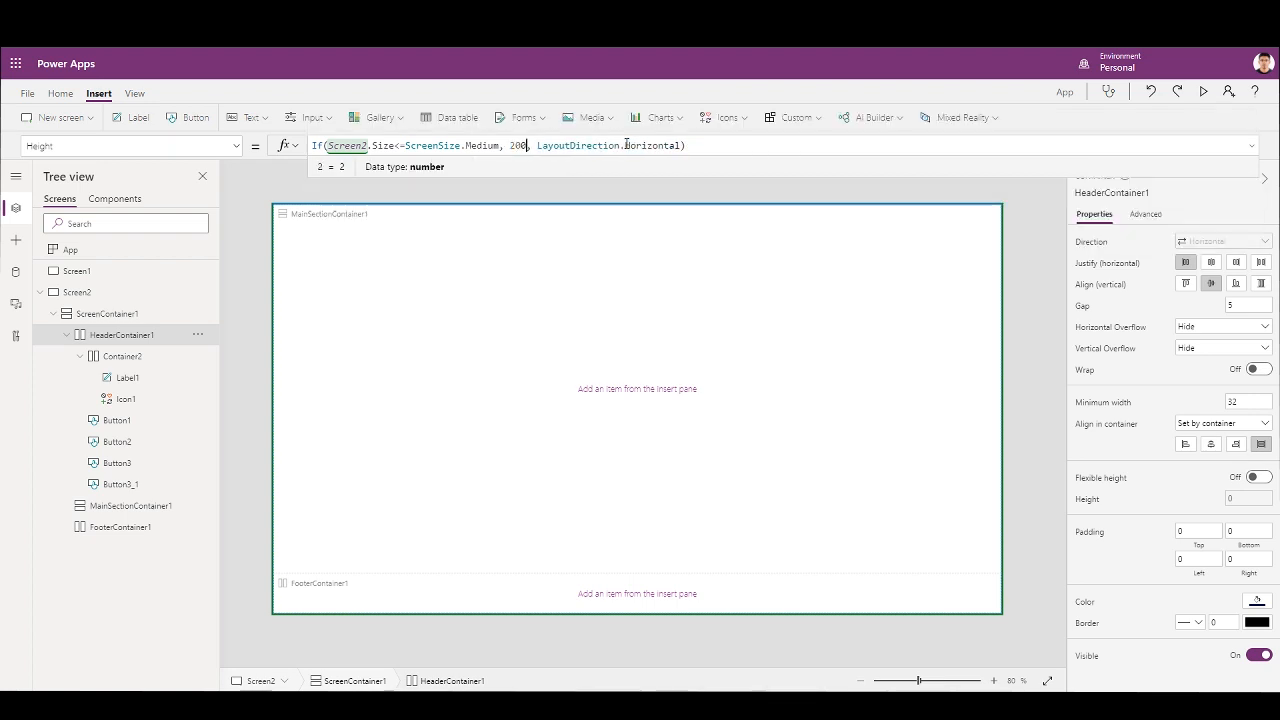
{"action": "left_click_drag", "start_coordinate": [538, 146], "coordinate": [686, 146]}
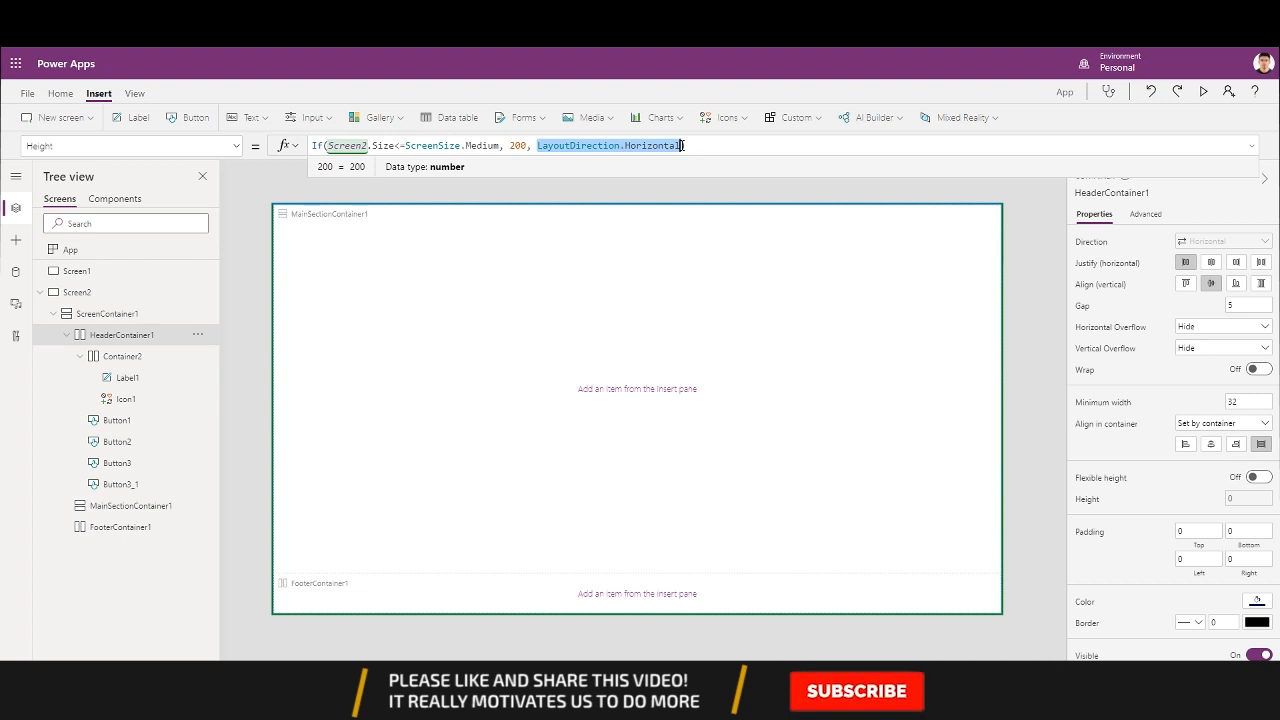
{"action": "key", "text": "BackSpace"}
{"action": "type", "text": "75"}
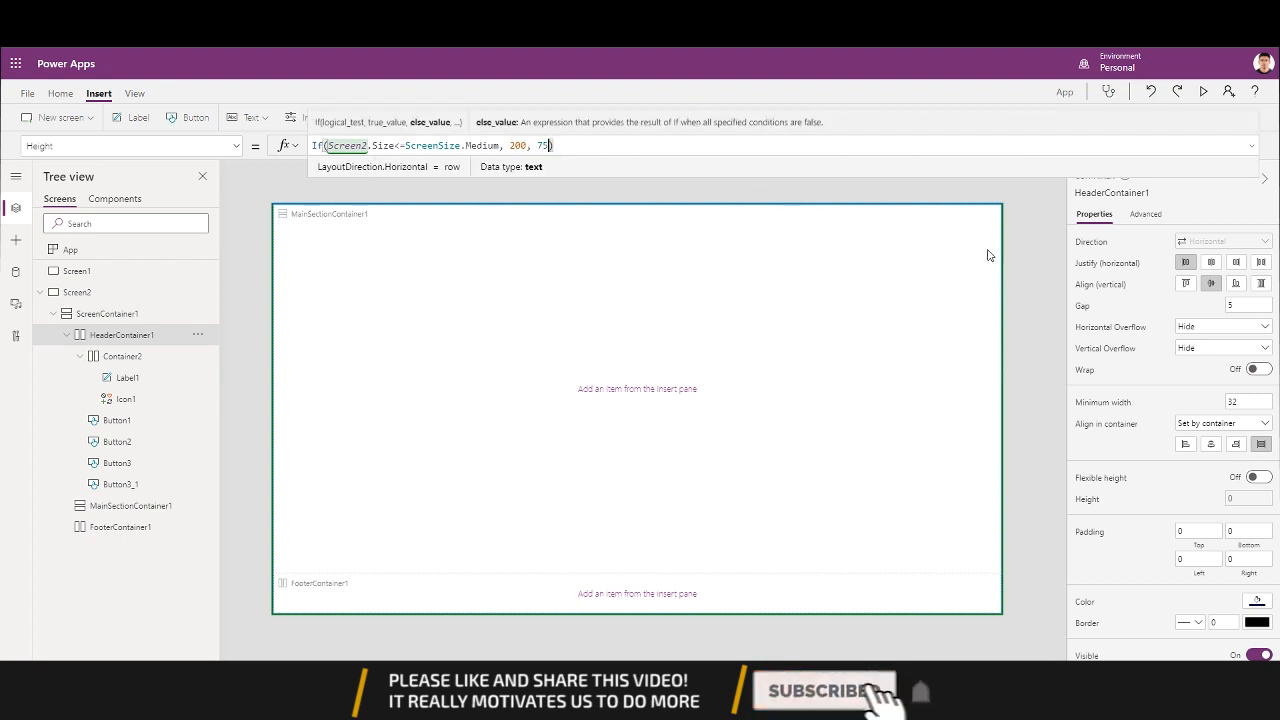
{"action": "left_click", "coordinate": [1037, 225]}
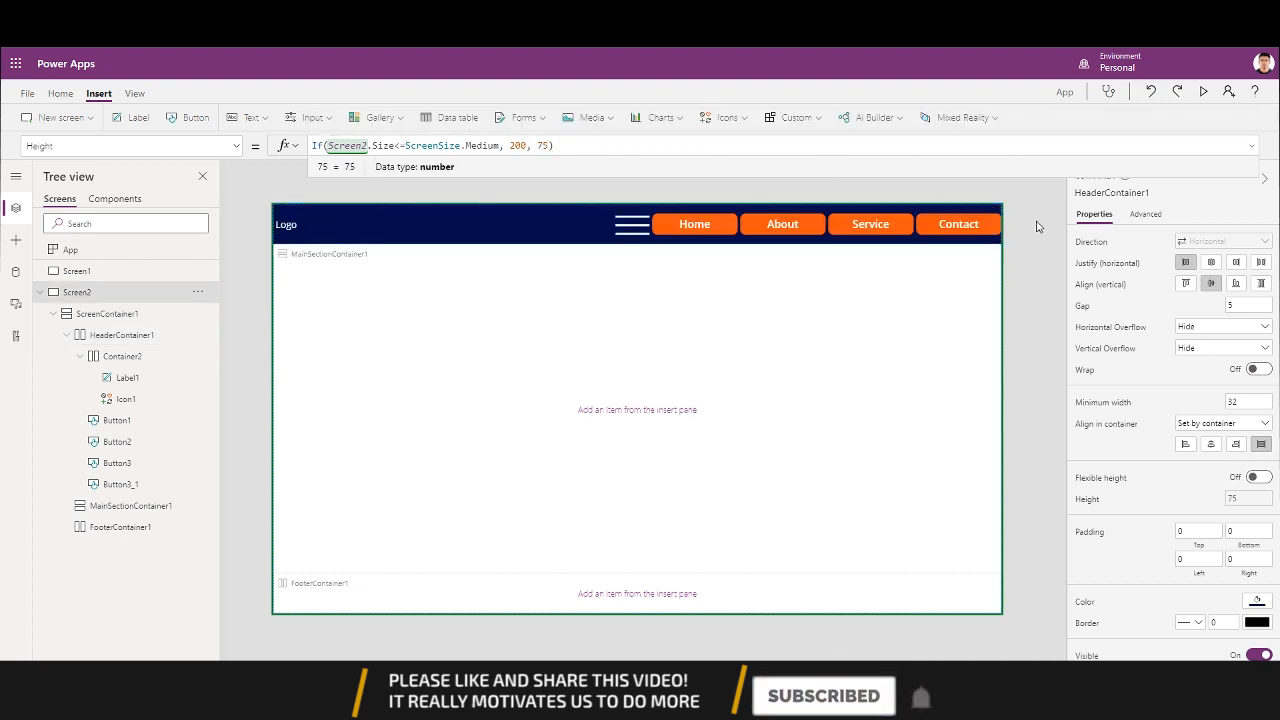
Preview the app in a narrowed and a maximized browser window to check the header height, and close the preview
{"action": "left_click", "coordinate": [1204, 92]}
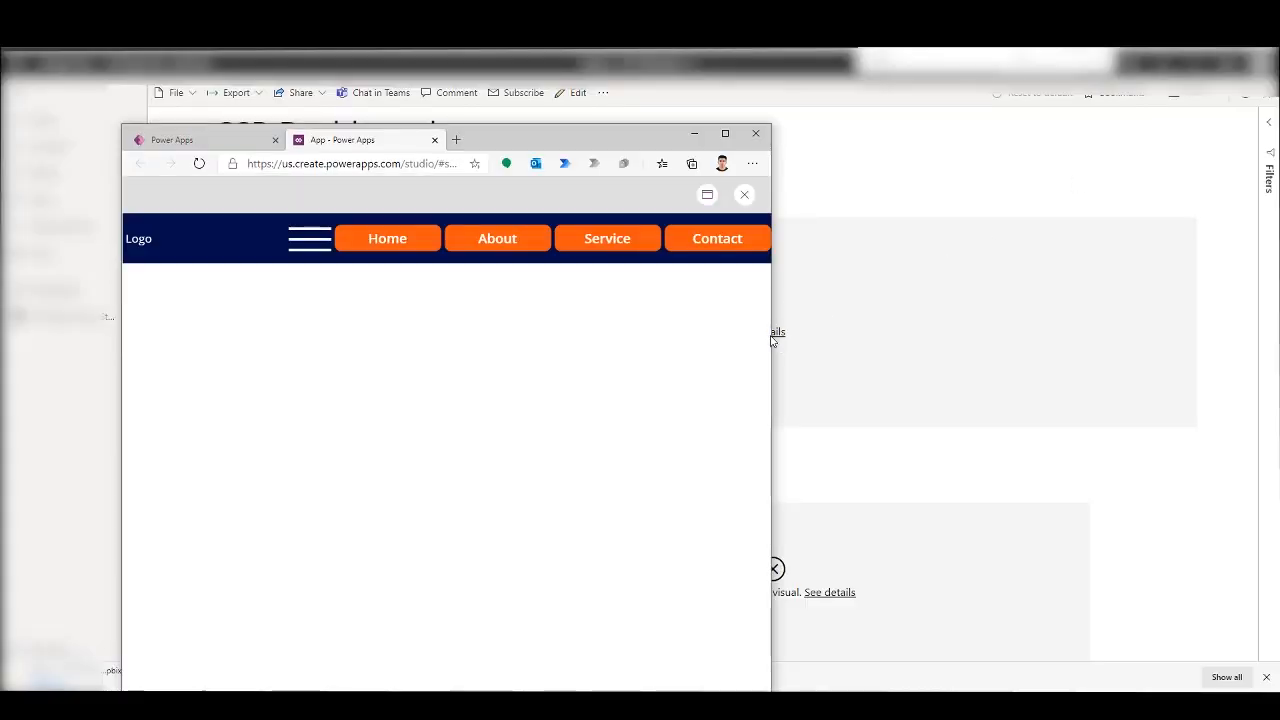
{"action": "left_click_drag", "start_coordinate": [772, 333], "coordinate": [567, 324]}
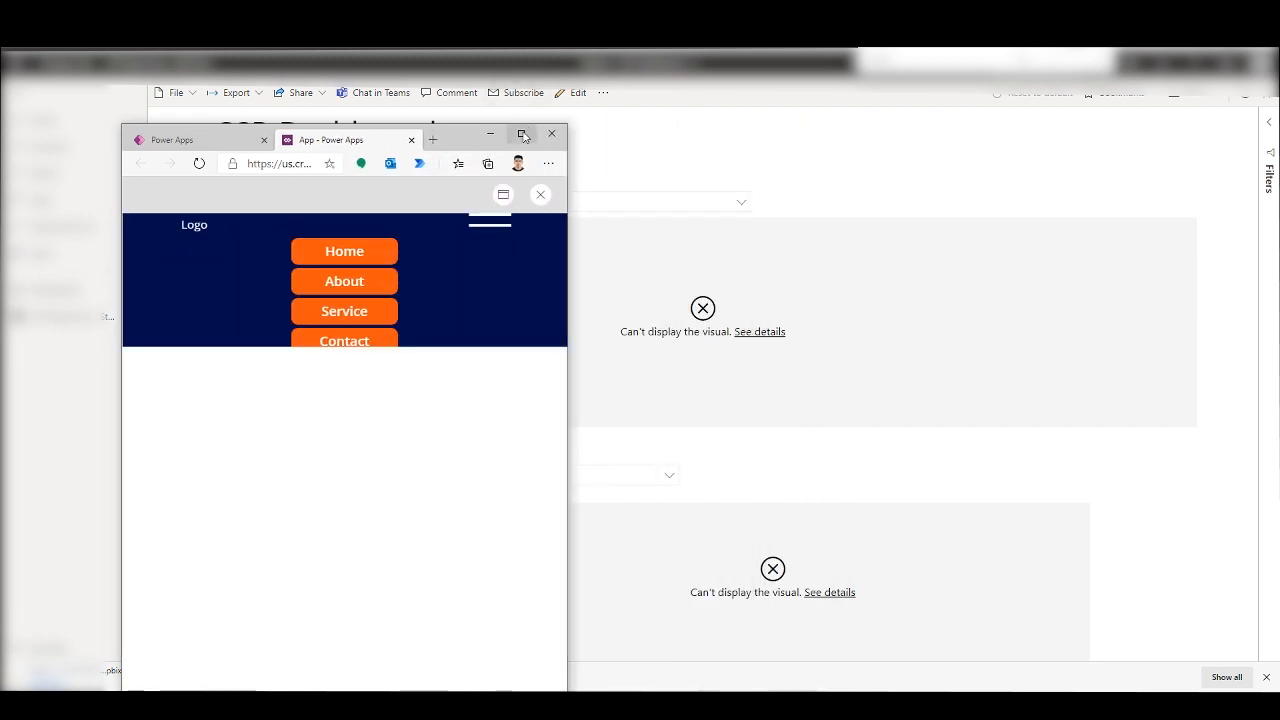
{"action": "left_click", "coordinate": [522, 133]}
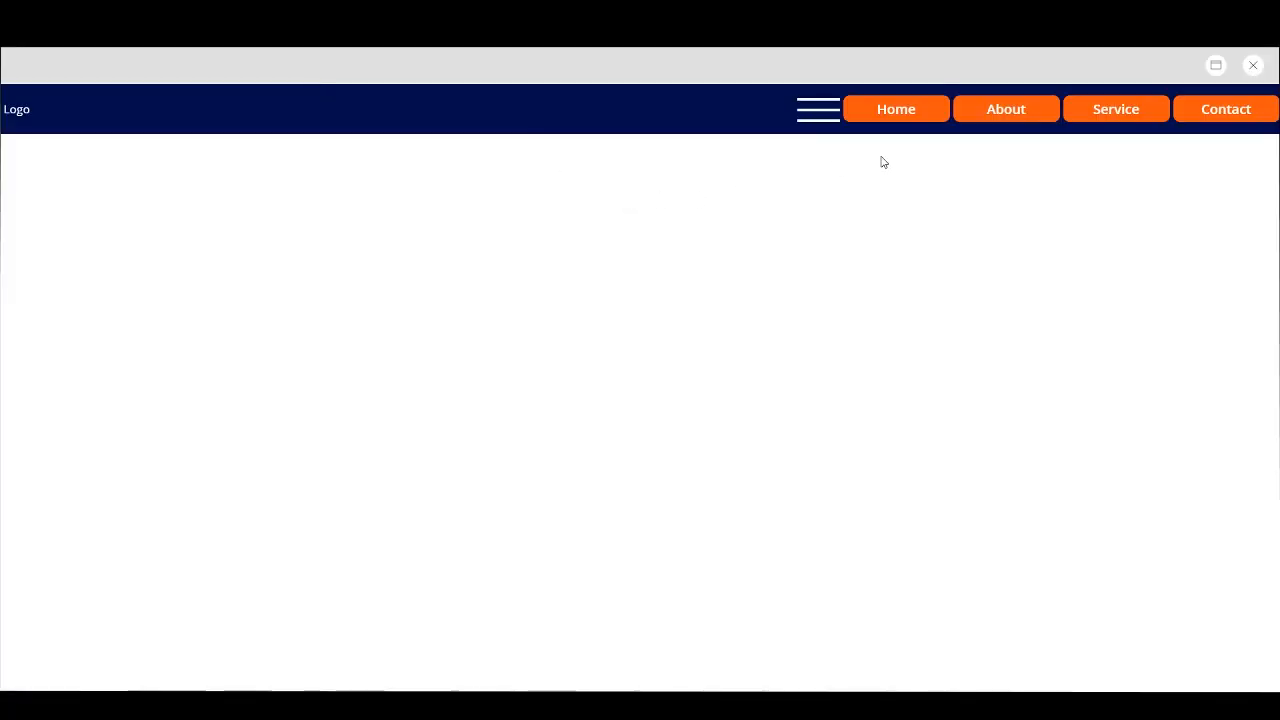
{"action": "left_click", "coordinate": [1252, 66]}
Raise the true value in HeaderContainer1's Height formula to 250
{"action": "left_click", "coordinate": [953, 250]}
{"action": "left_click", "coordinate": [951, 240]}
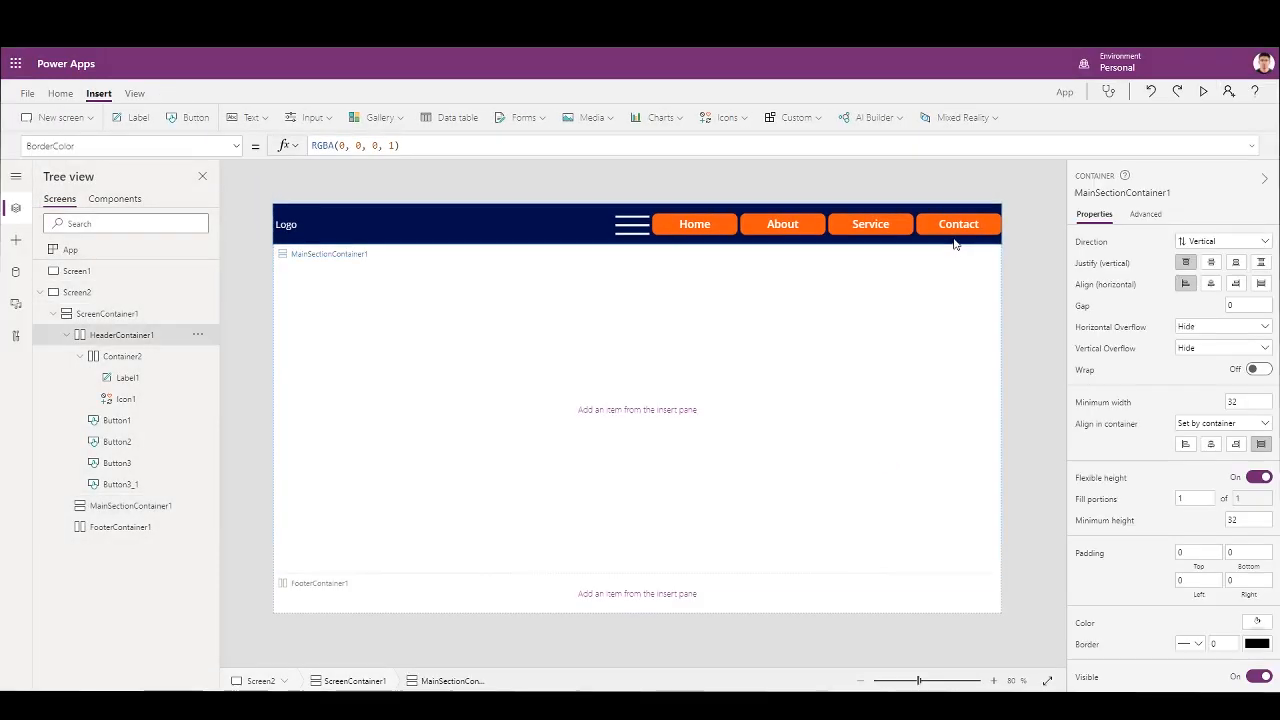
{"action": "left_click_drag", "start_coordinate": [457, 145], "coordinate": [520, 146]}
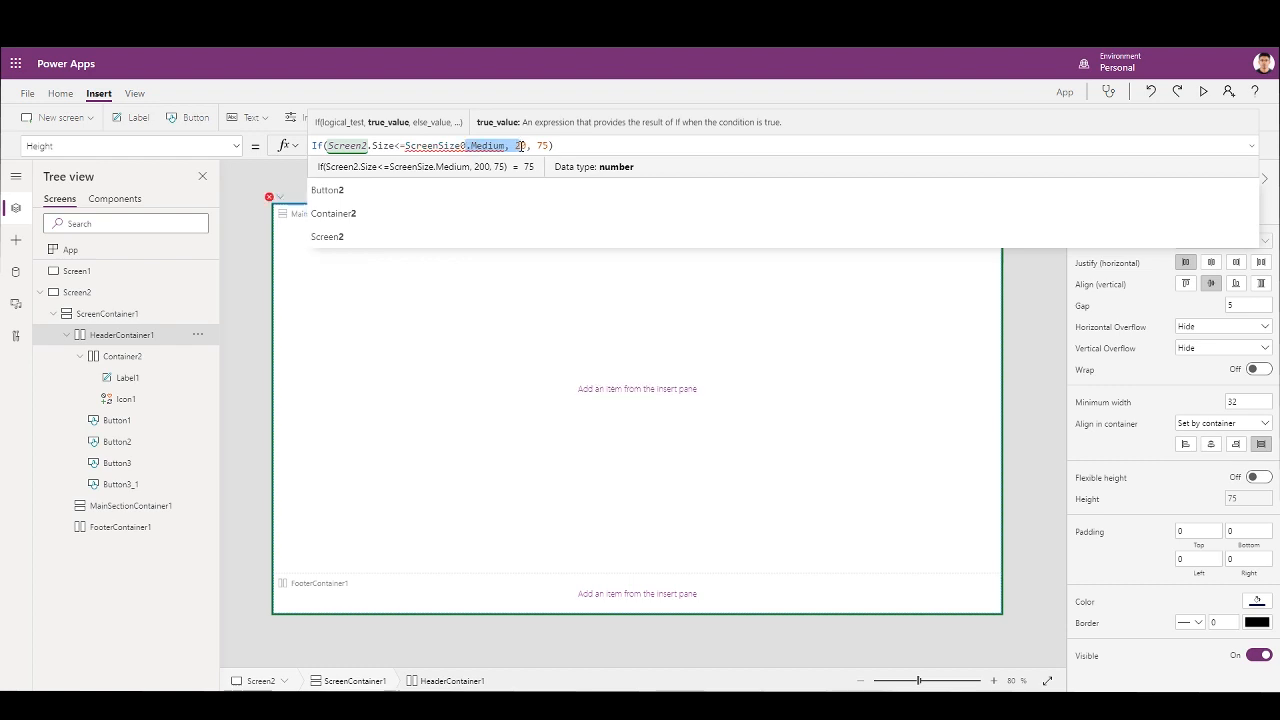
{"action": "left_click", "coordinate": [525, 145]}
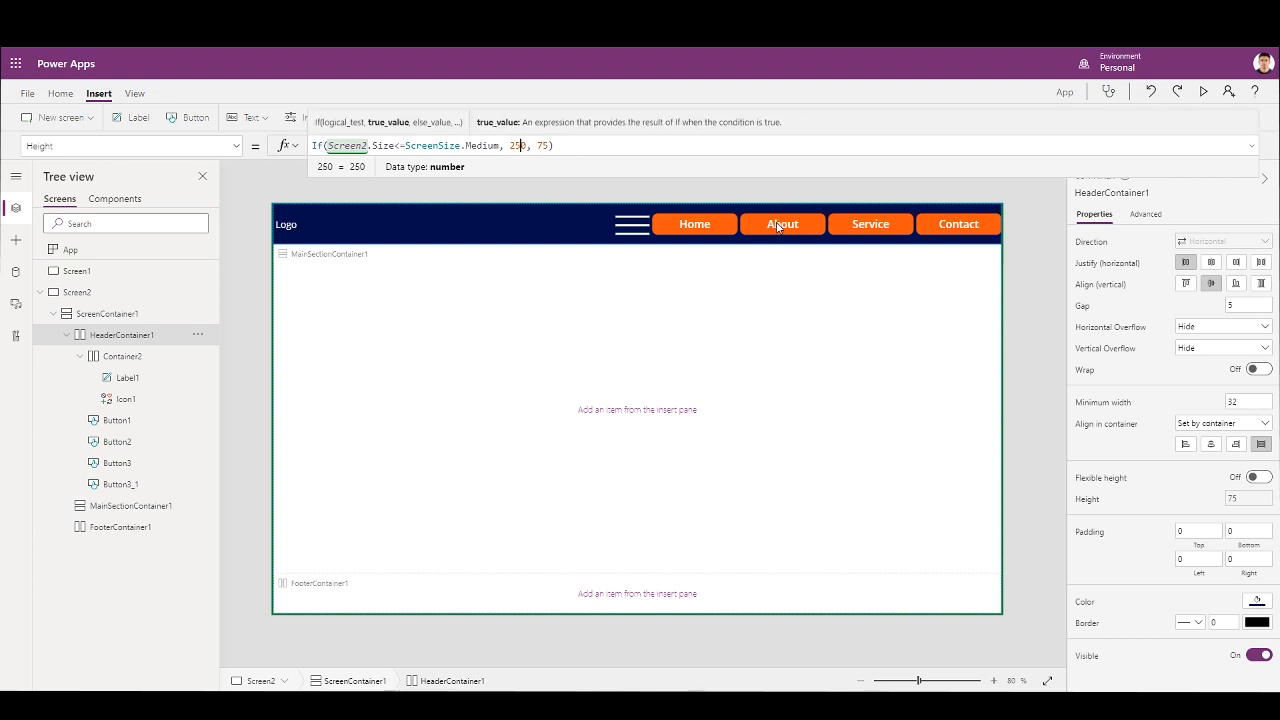
{"action": "key", "text": "ctrl+shift+s"}
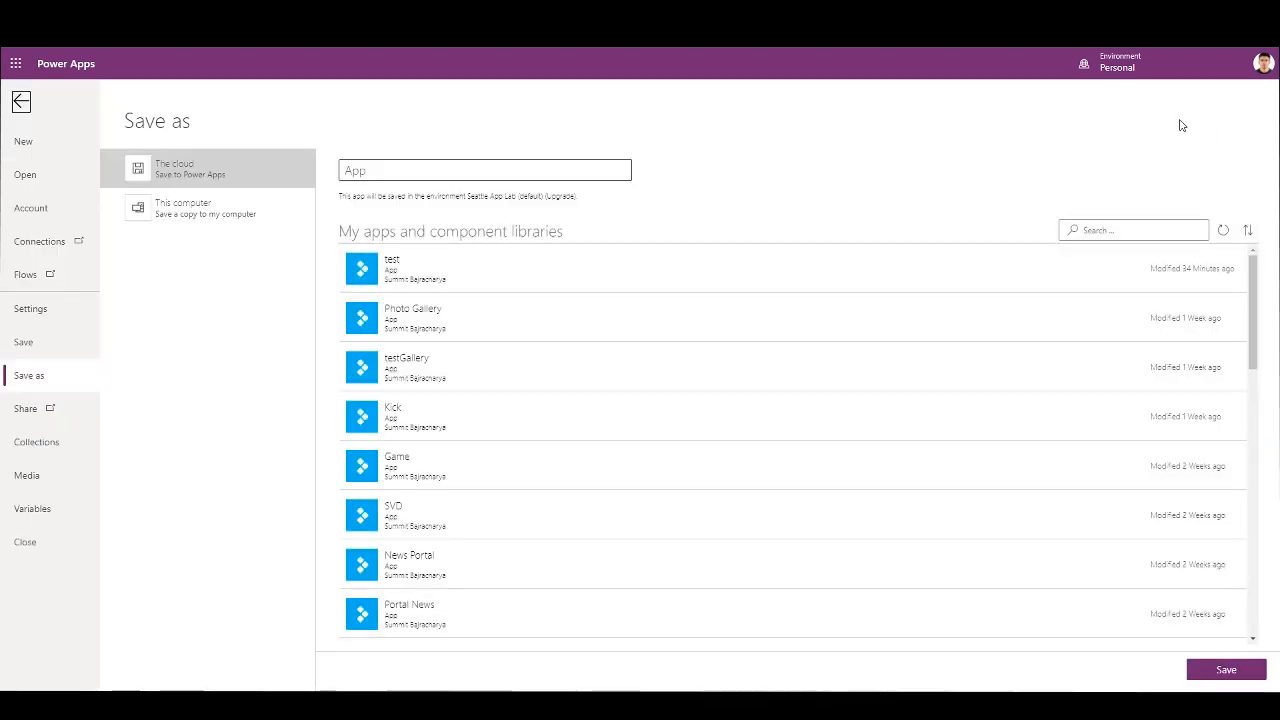
{"action": "left_click", "coordinate": [21, 102]}
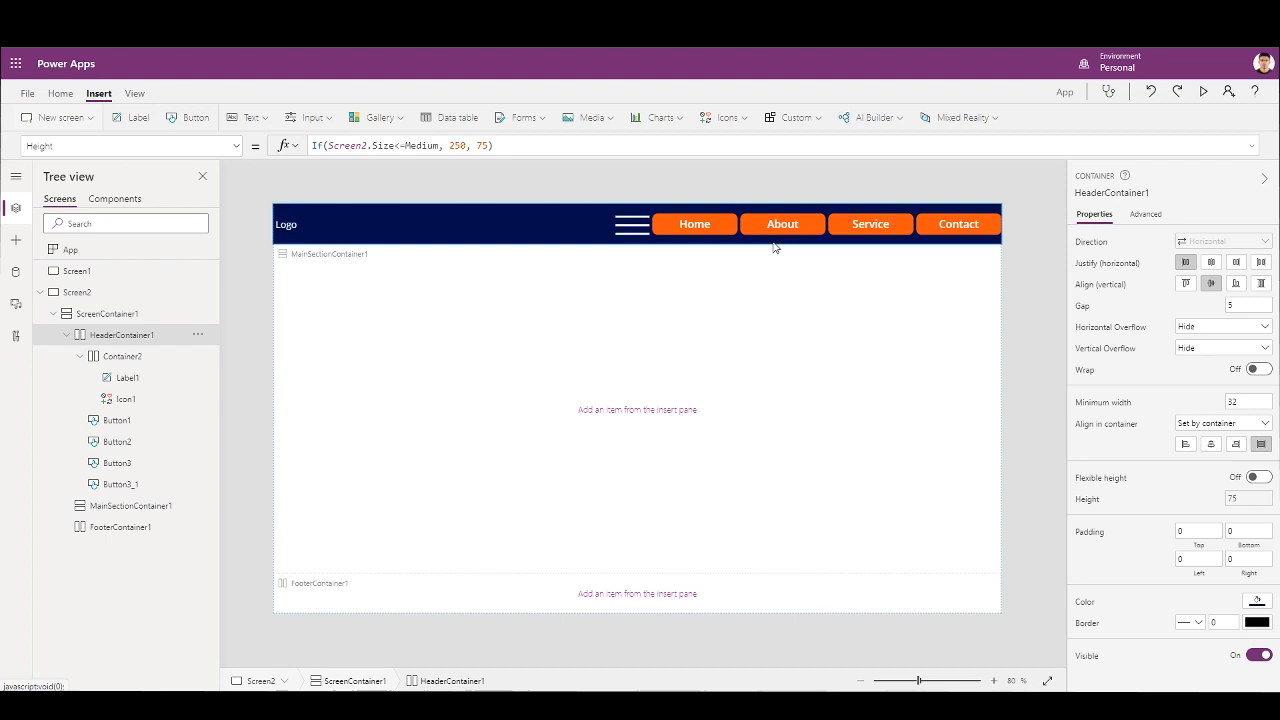
Preview the app again at a narrower window width and maximized to check the header buttons fit, and close the preview
{"action": "left_click", "coordinate": [1203, 93]}
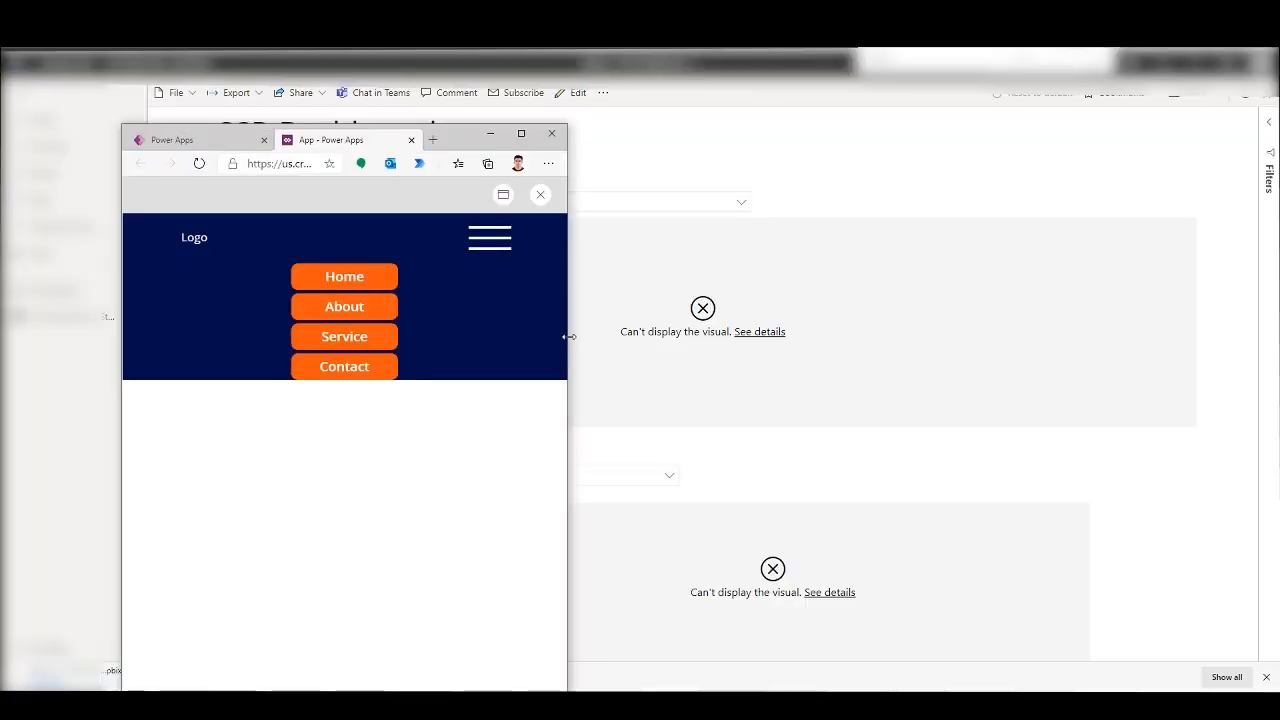
{"action": "left_click_drag", "start_coordinate": [568, 337], "coordinate": [521, 345]}
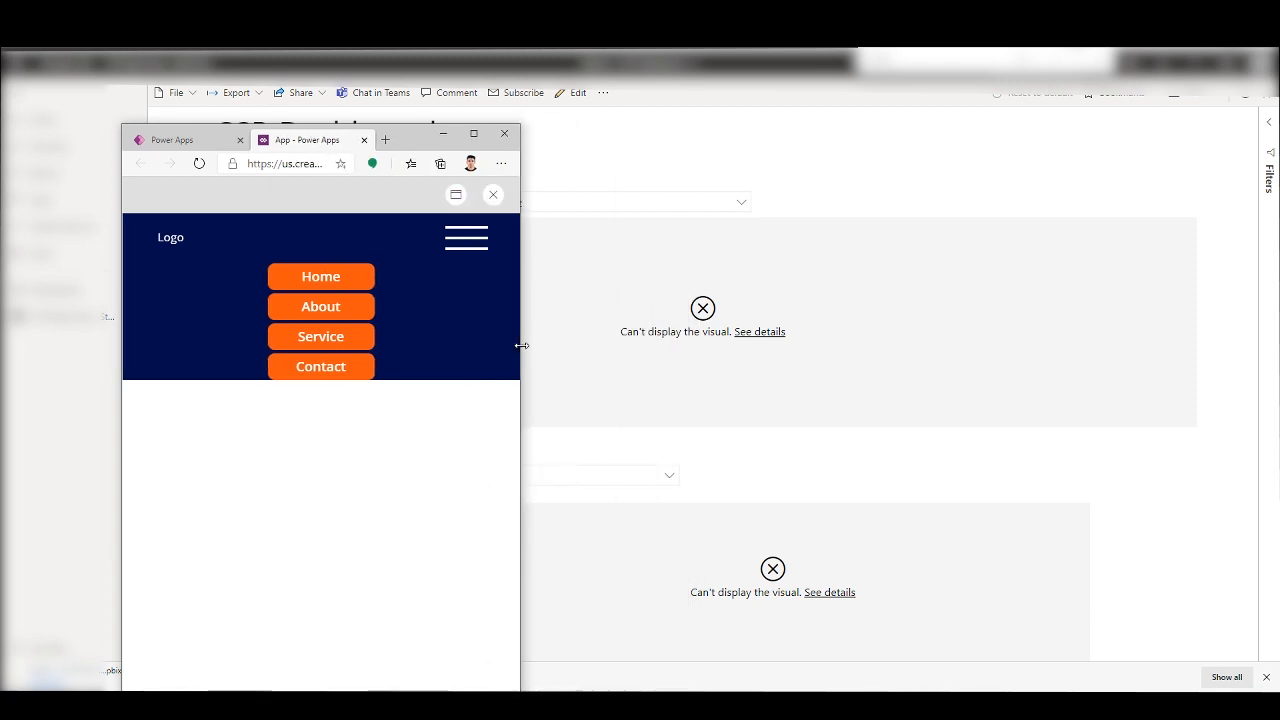
{"action": "left_click", "coordinate": [474, 133]}
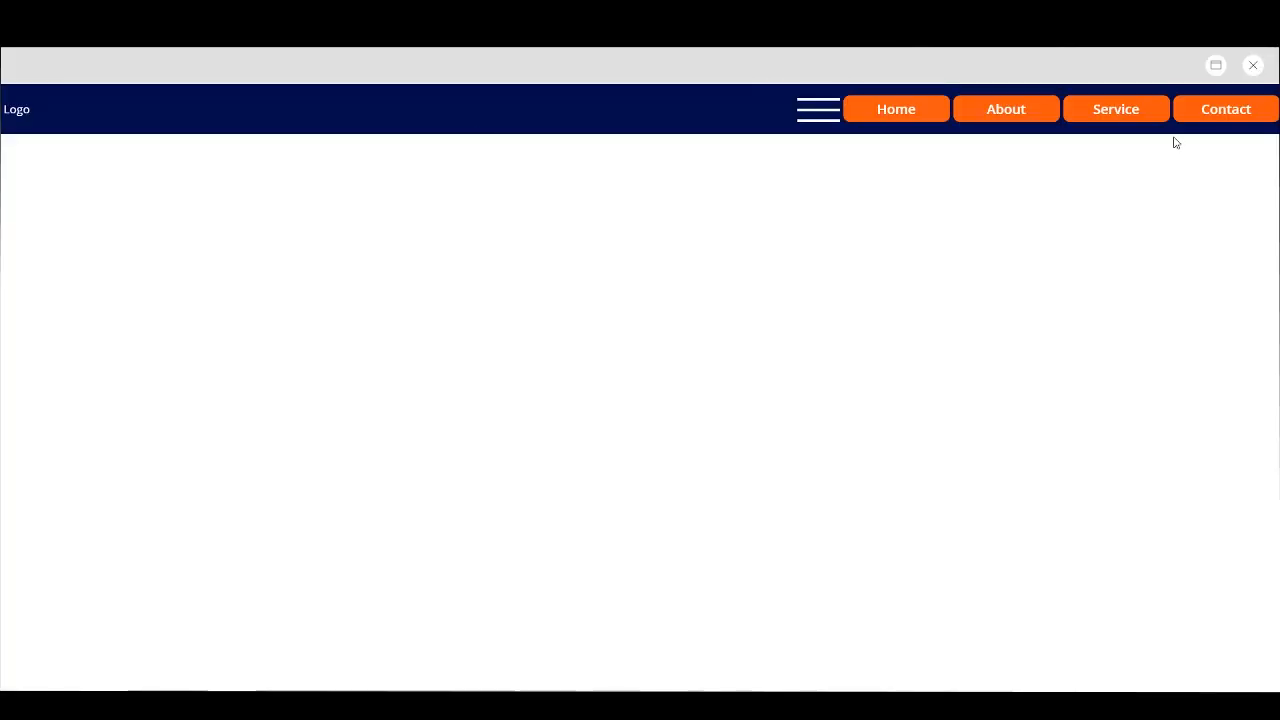
{"action": "left_click", "coordinate": [1251, 66]}
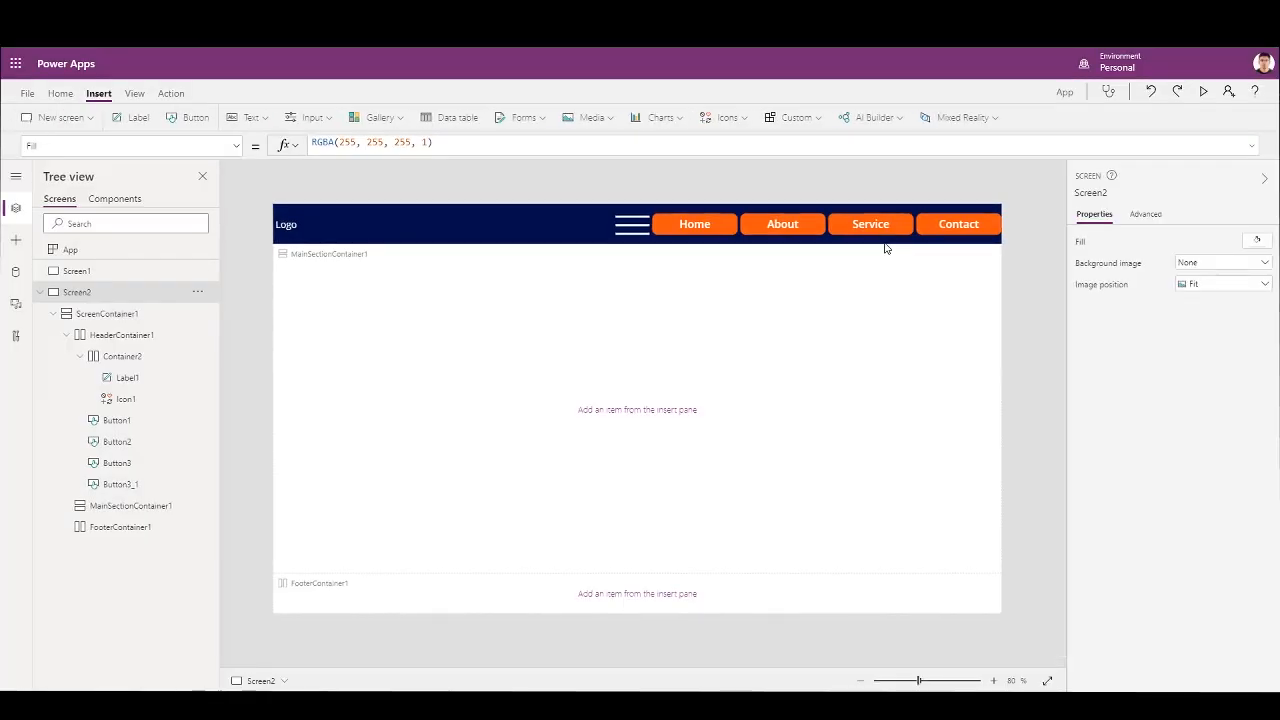
Set the true value in HeaderContainer1's Height formula to 260
{"action": "left_click", "coordinate": [459, 145]}
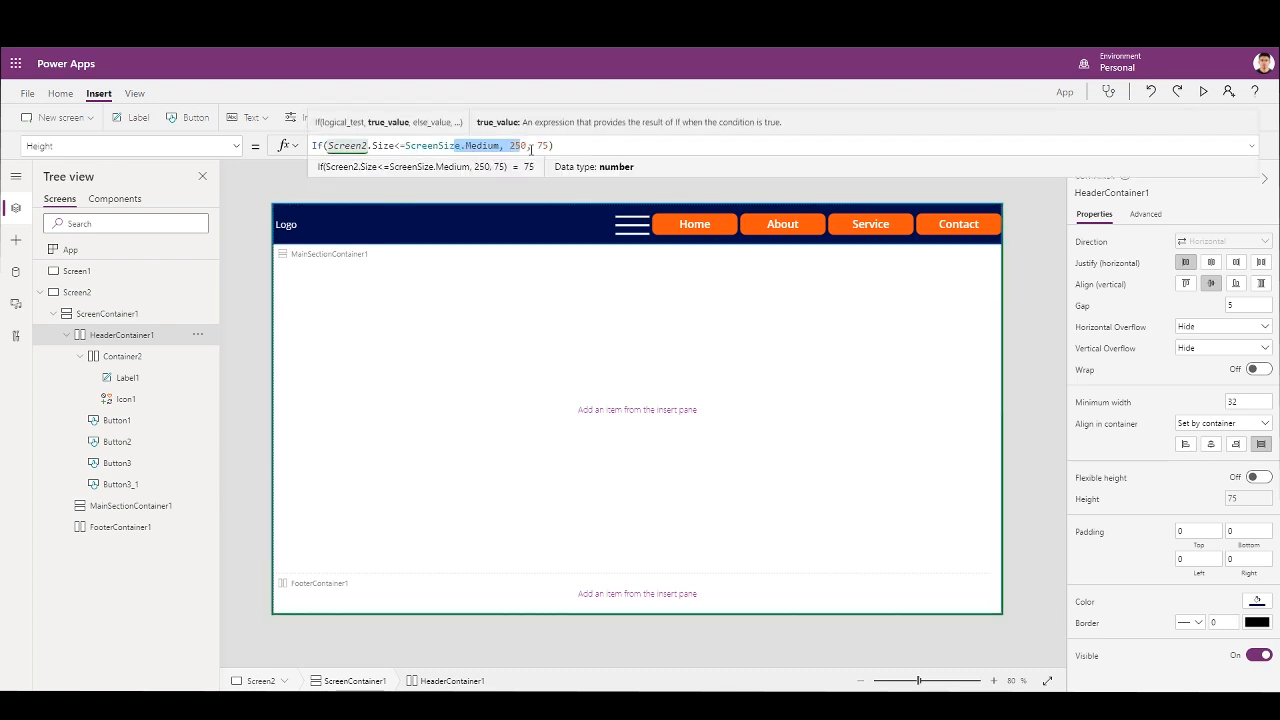
{"action": "left_click", "coordinate": [520, 145]}
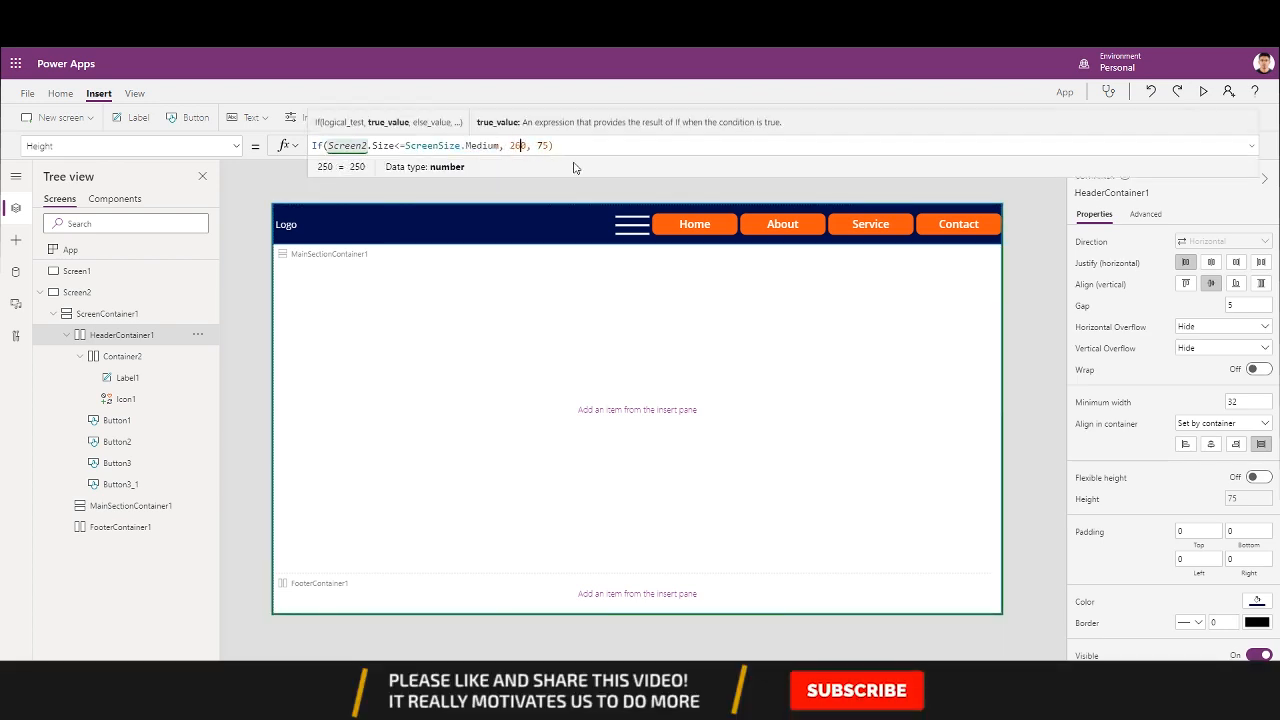
{"action": "key", "text": "BackSpace"}
{"action": "type", "text": "6"}
{"action": "left_click", "coordinate": [1014, 263]}
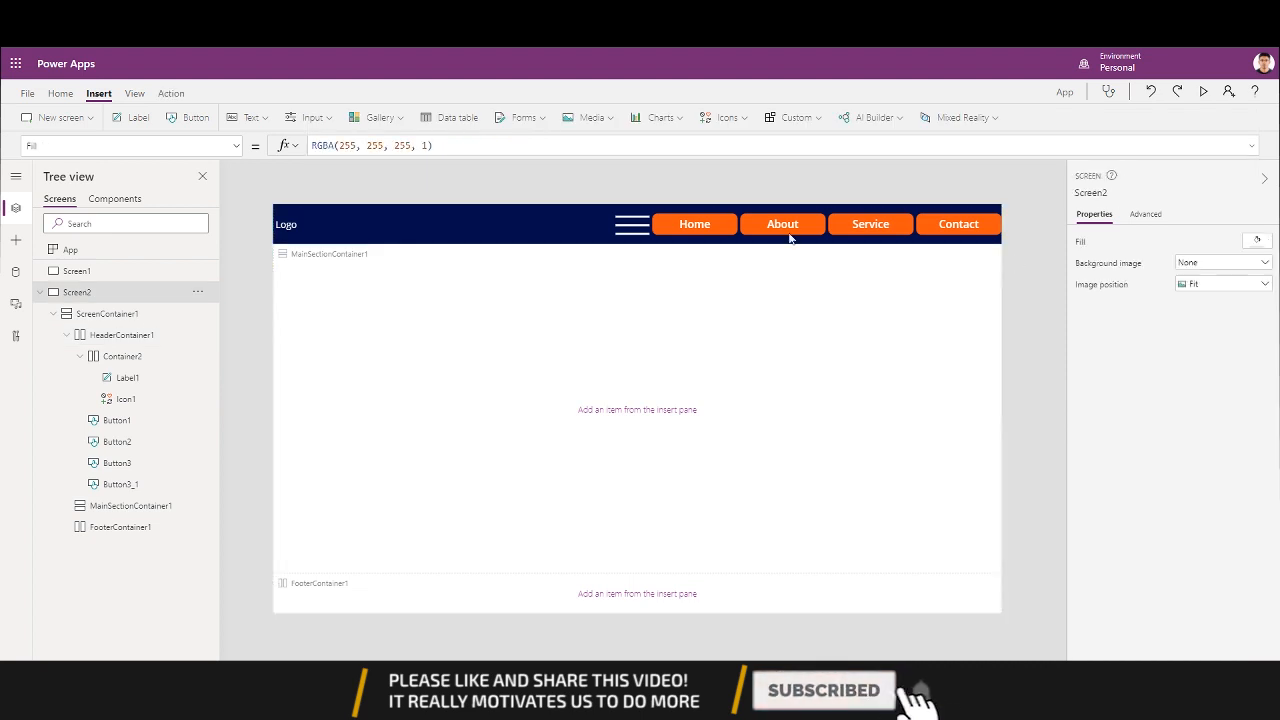
Preview the app while widening the narrow browser window and then maximizing it, and close the preview
{"action": "left_click", "coordinate": [1203, 91]}
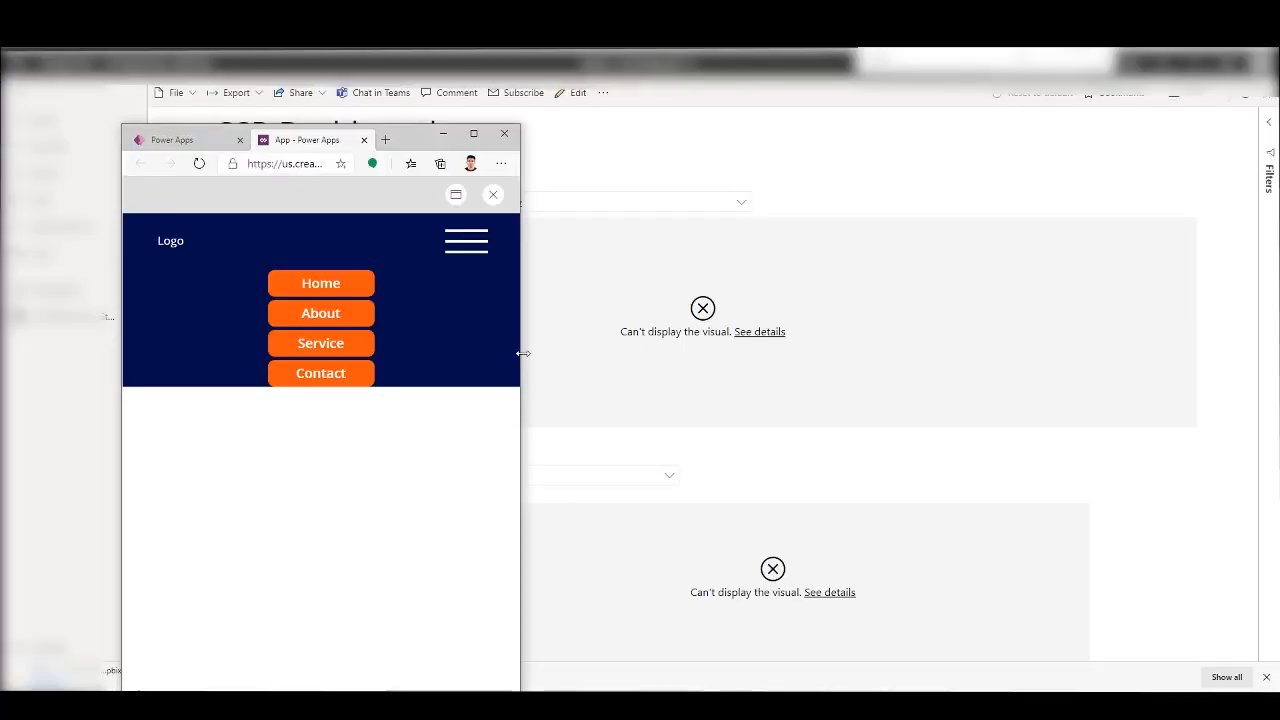
{"action": "left_click_drag", "start_coordinate": [522, 353], "coordinate": [714, 371]}
{"action": "left_click", "coordinate": [667, 134]}
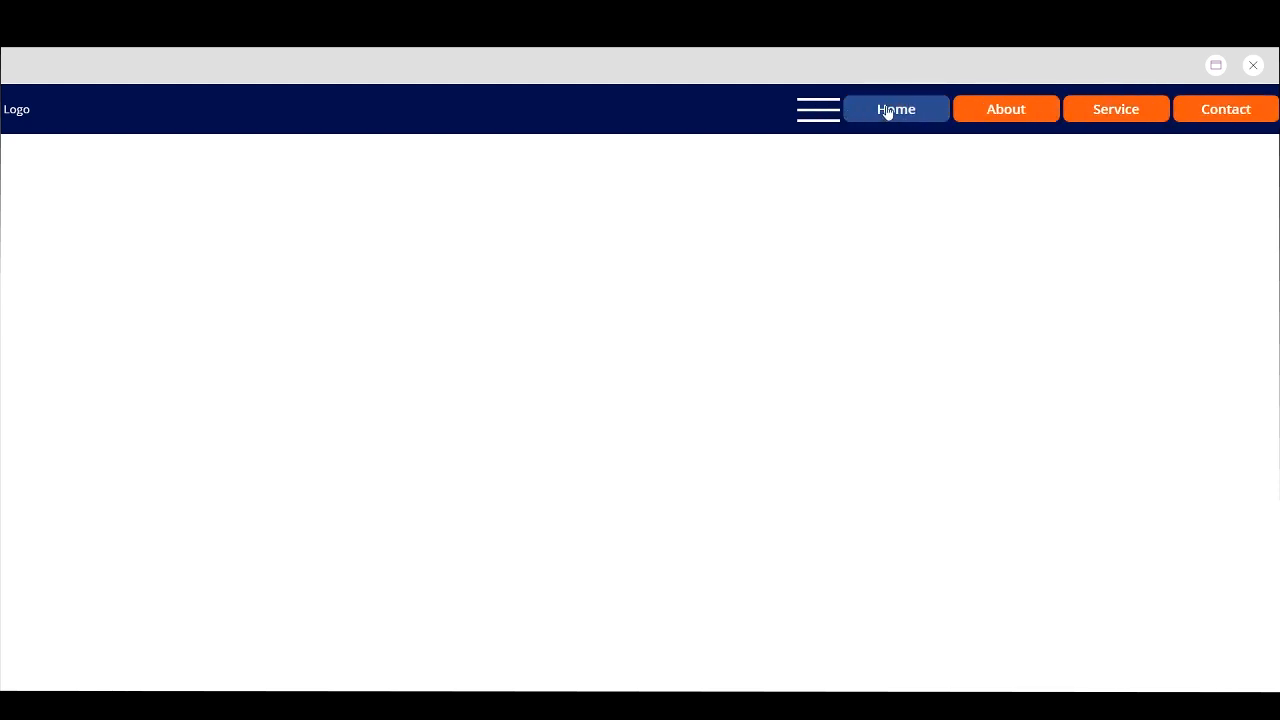
{"action": "left_click", "coordinate": [1252, 66]}
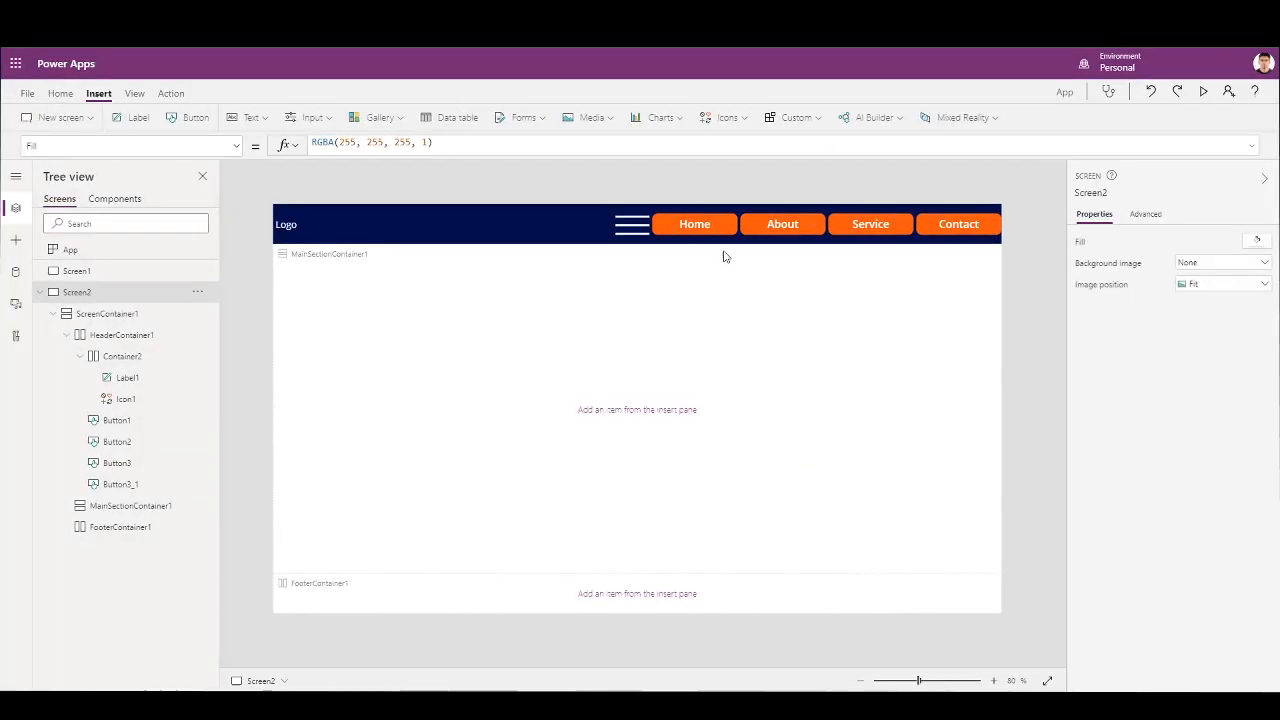
Set Screen2's OnVisible property to UpdateContext({showBurgerMenu:false})
{"action": "left_click", "coordinate": [624, 229]}
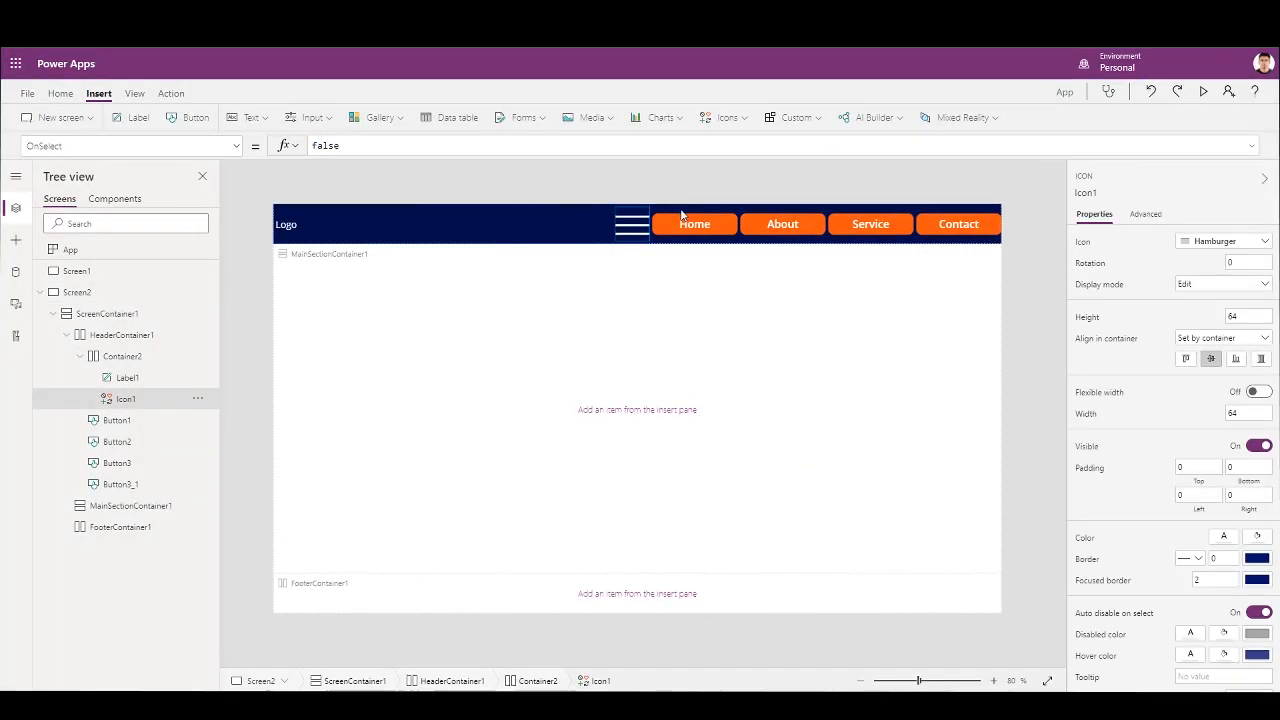
{"action": "left_click", "coordinate": [237, 147]}
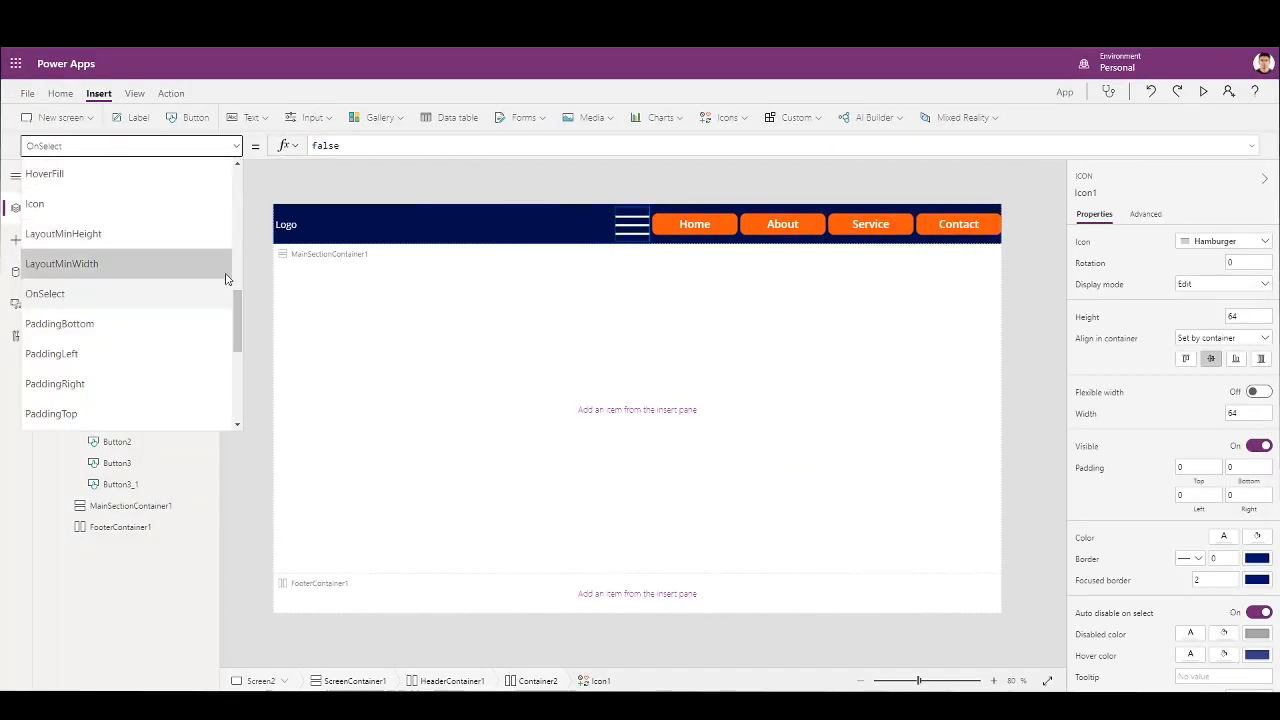
{"action": "left_click", "coordinate": [412, 185]}
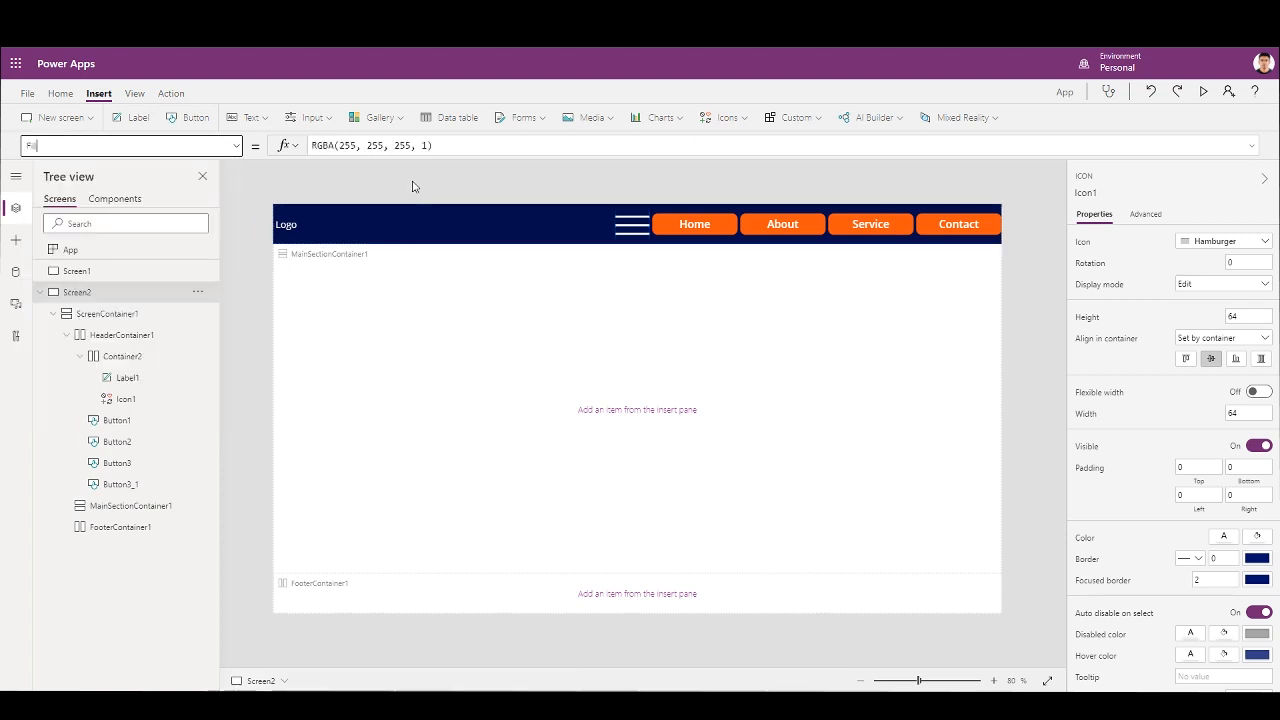
{"action": "left_click", "coordinate": [223, 150]}
{"action": "left_click", "coordinate": [110, 382]}
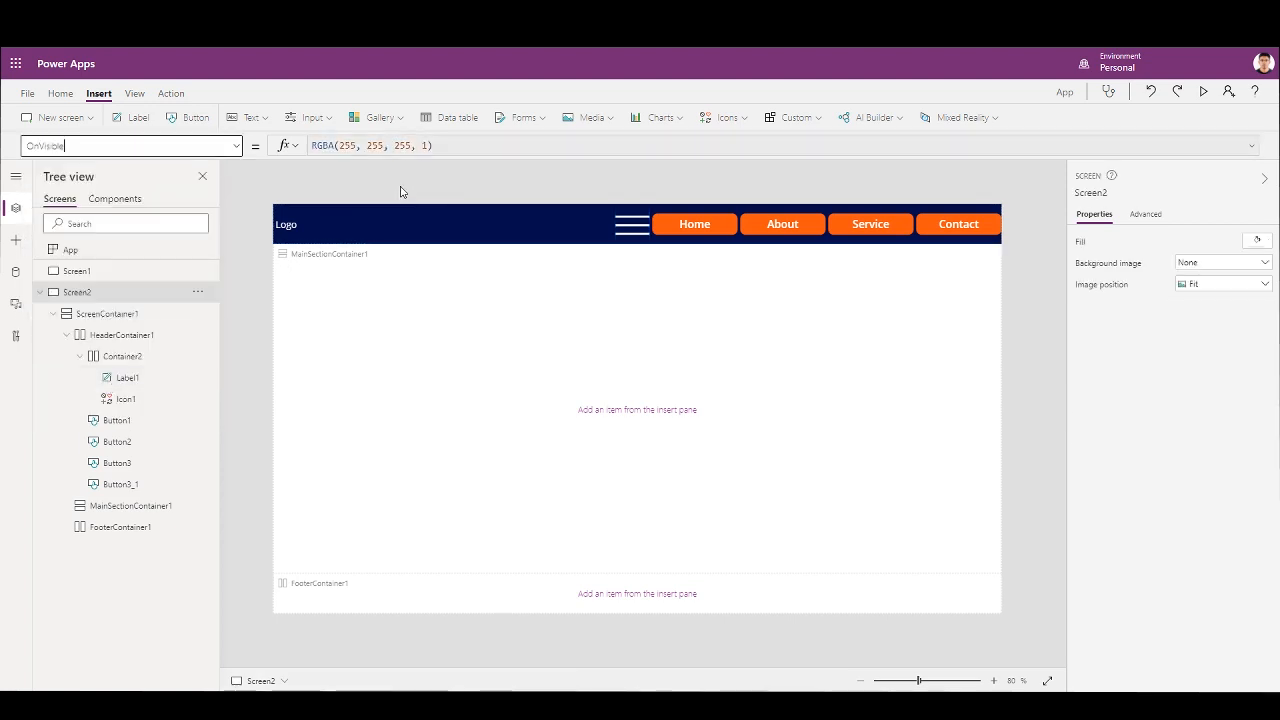
{"action": "left_click", "coordinate": [389, 149]}
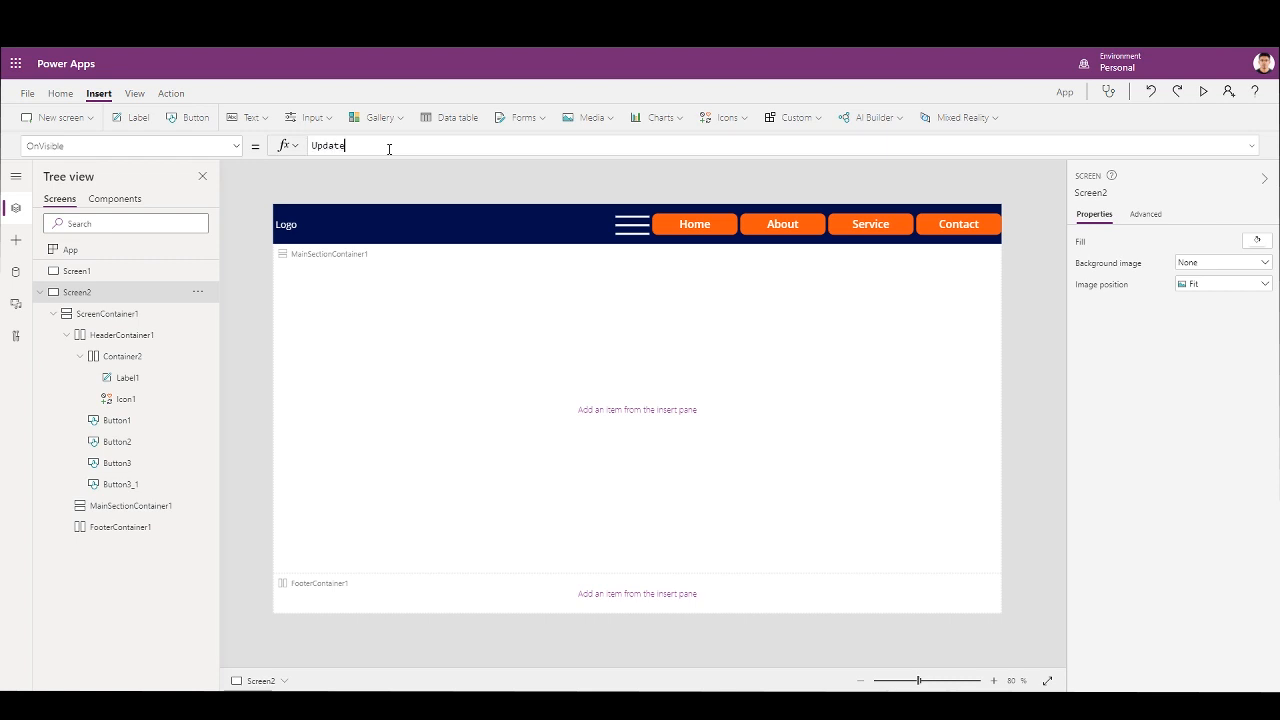
{"action": "type", "text": "UpdateContext"}
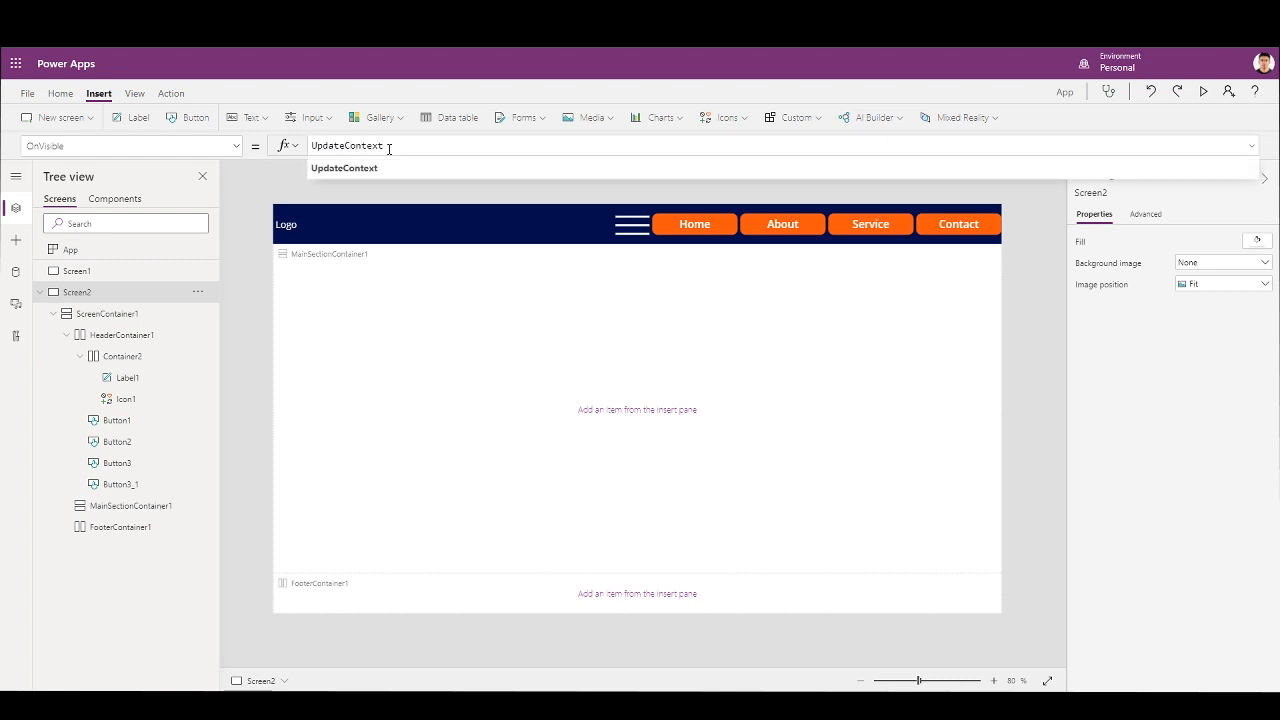
{"action": "type", "text": "({show"}
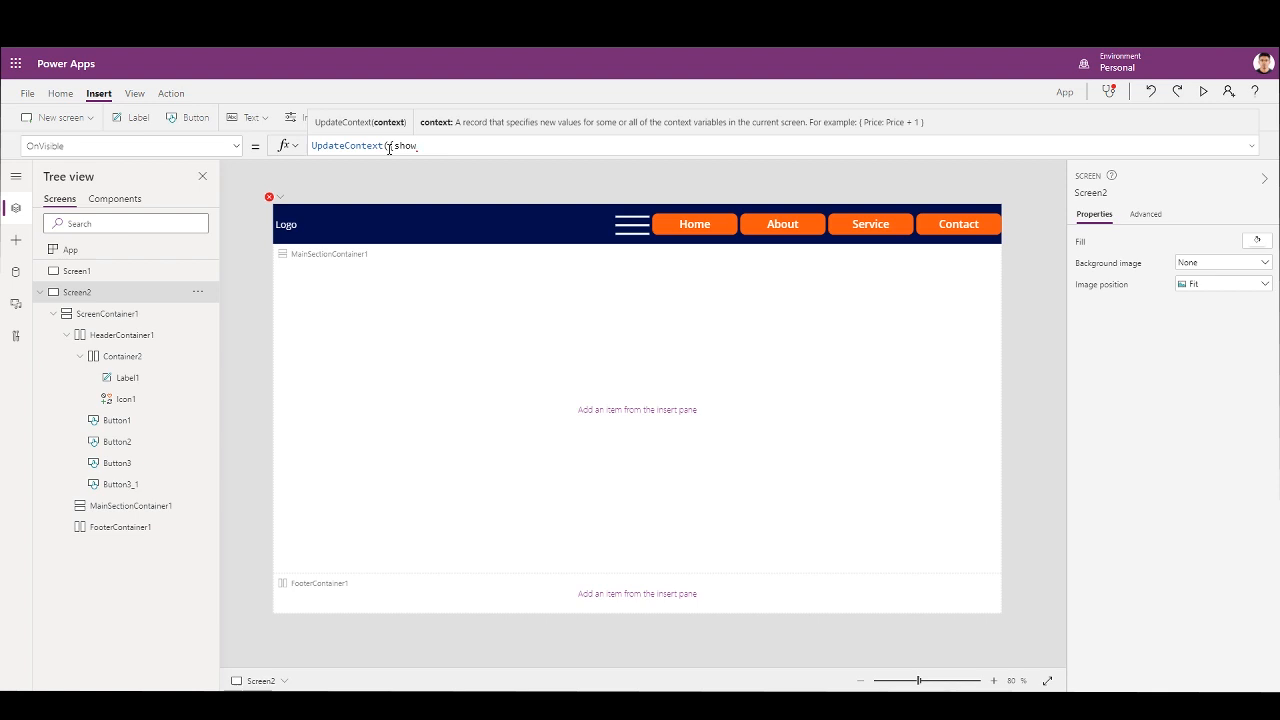
{"action": "type", "text": "BurgerMenu"}
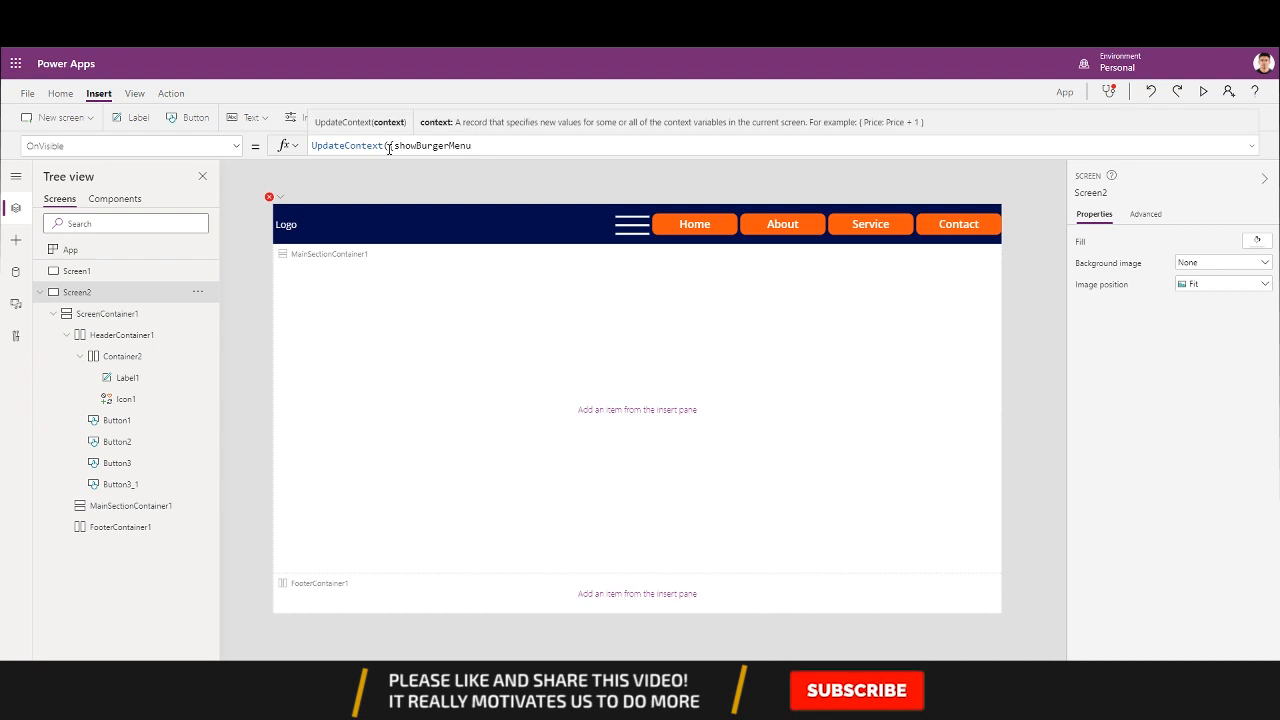
{"action": "type", "text": ":false})"}
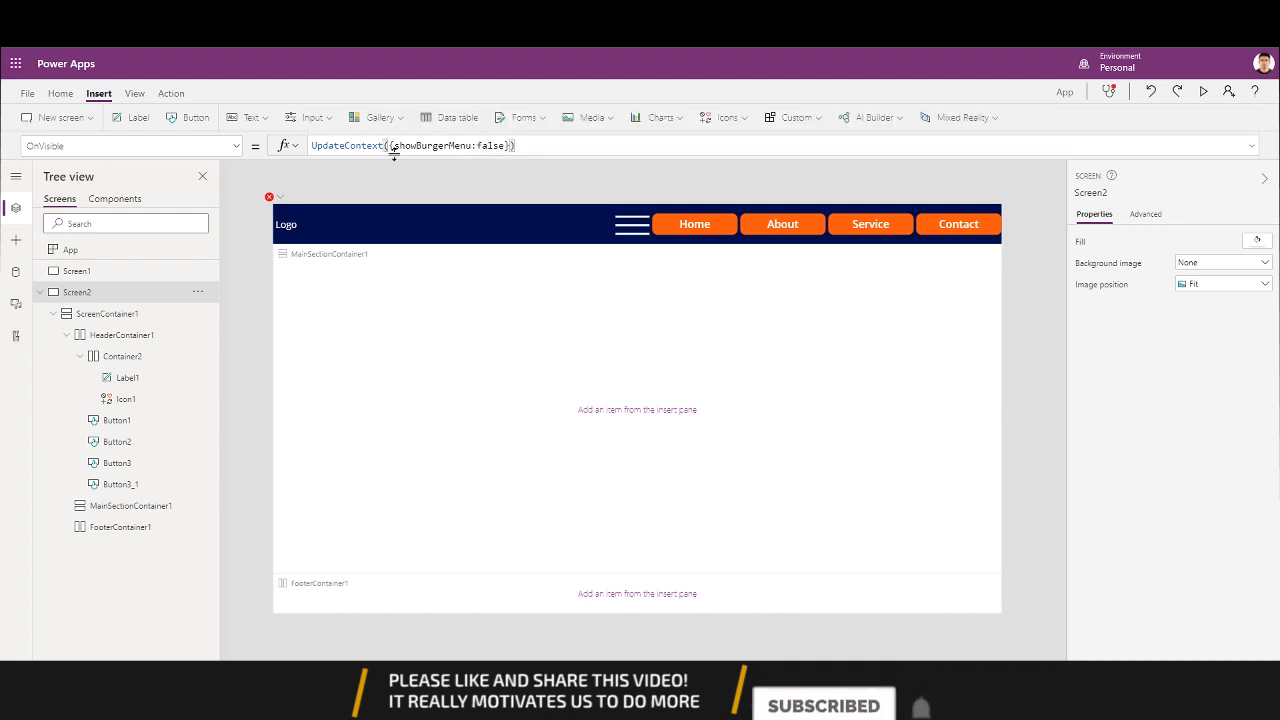
Copy Screen2's OnVisible formula and use it to replace the hamburger icon's OnSelect formula
{"action": "double_click", "coordinate": [418, 145]}
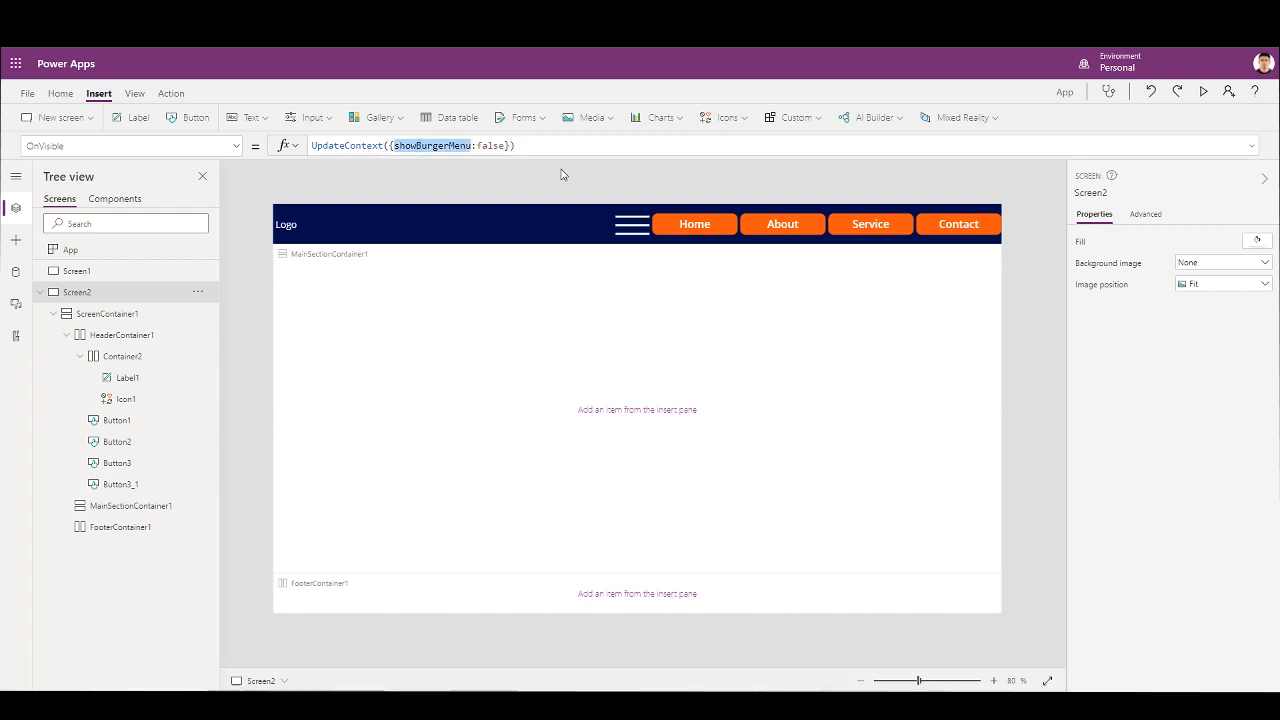
{"action": "left_click", "coordinate": [470, 145]}
{"action": "key", "text": "Return"}
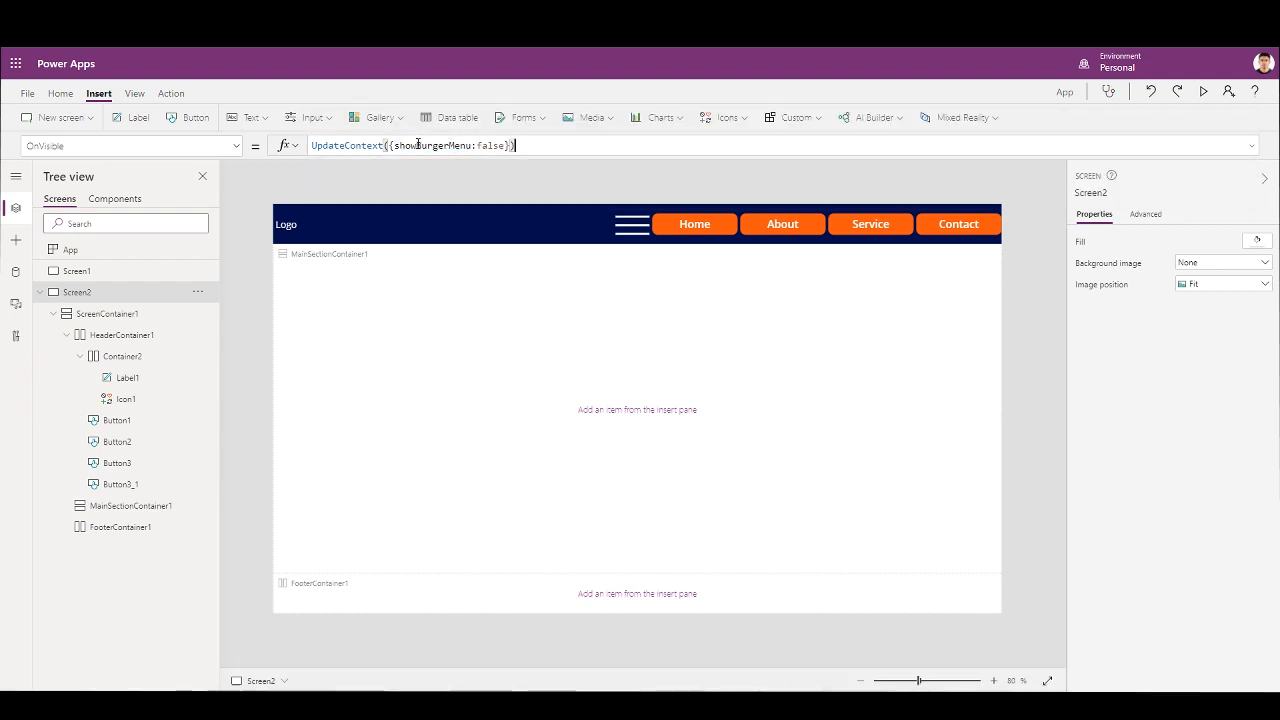
{"action": "double_click", "coordinate": [418, 145]}
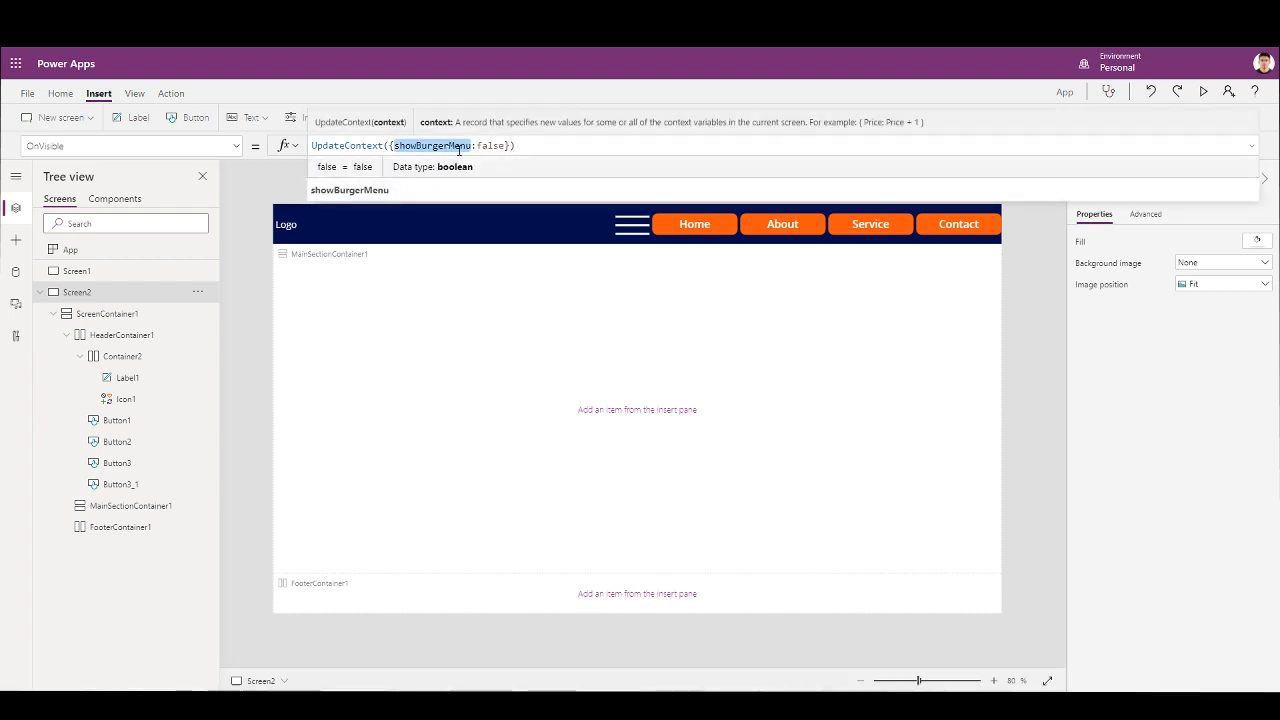
{"action": "key", "text": "ctrl+a"}
{"action": "key", "text": "ctrl+c"}
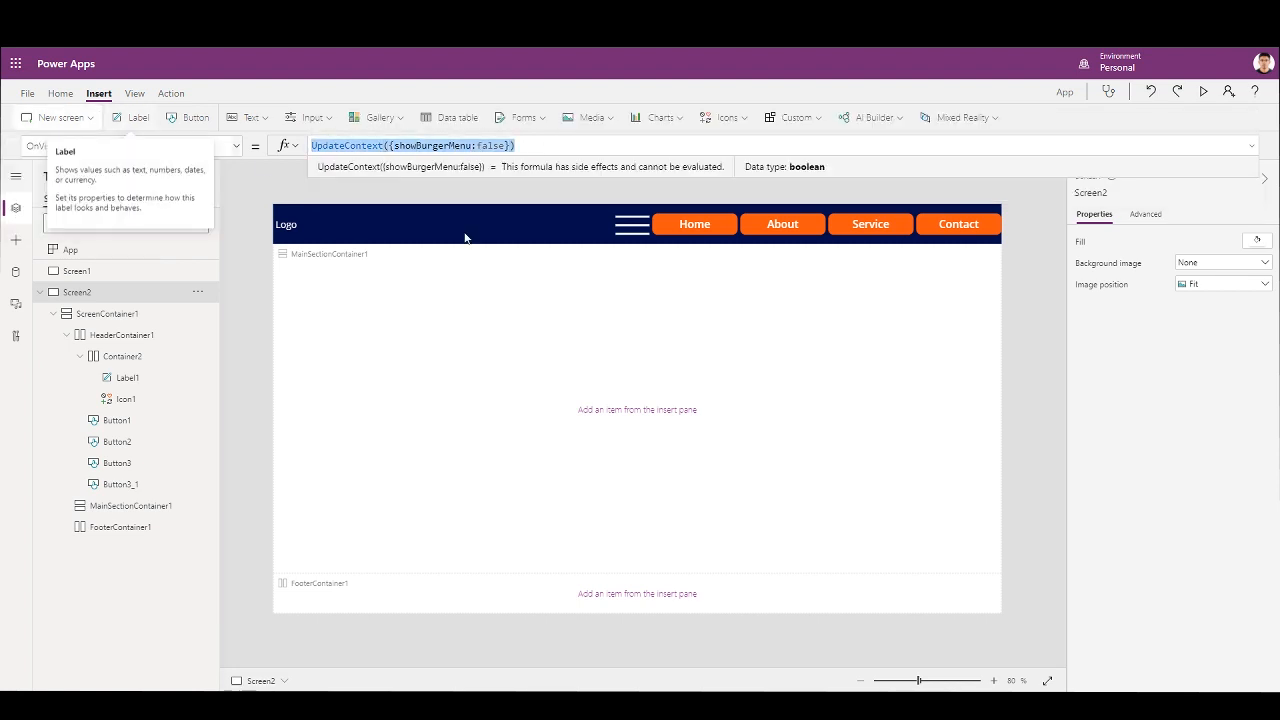
{"action": "left_click", "coordinate": [641, 238]}
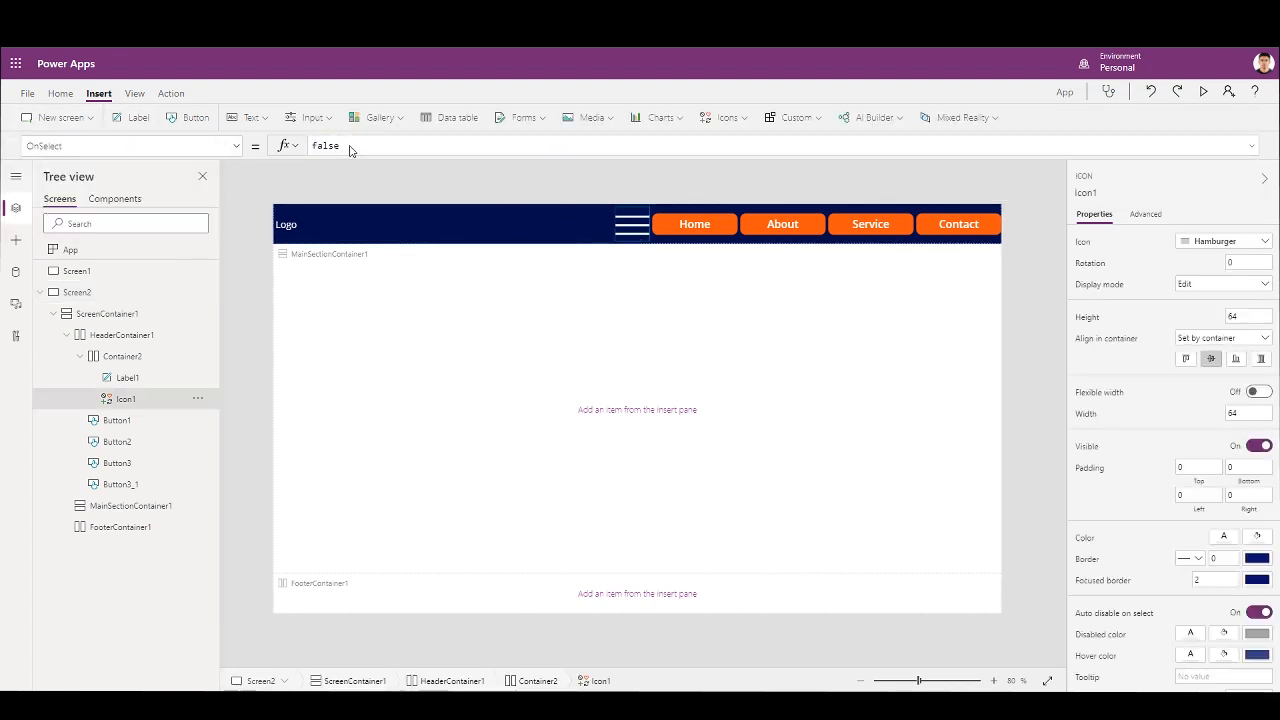
{"action": "key", "text": "ctrl+a"}
{"action": "key", "text": "ctrl+v"}
Replace the false value in the hamburger icon's OnSelect formula with !showBurgerMenu so that it toggles the variable
{"action": "double_click", "coordinate": [435, 146]}
{"action": "key", "text": "ctrl+c"}
{"action": "double_click", "coordinate": [499, 146]}
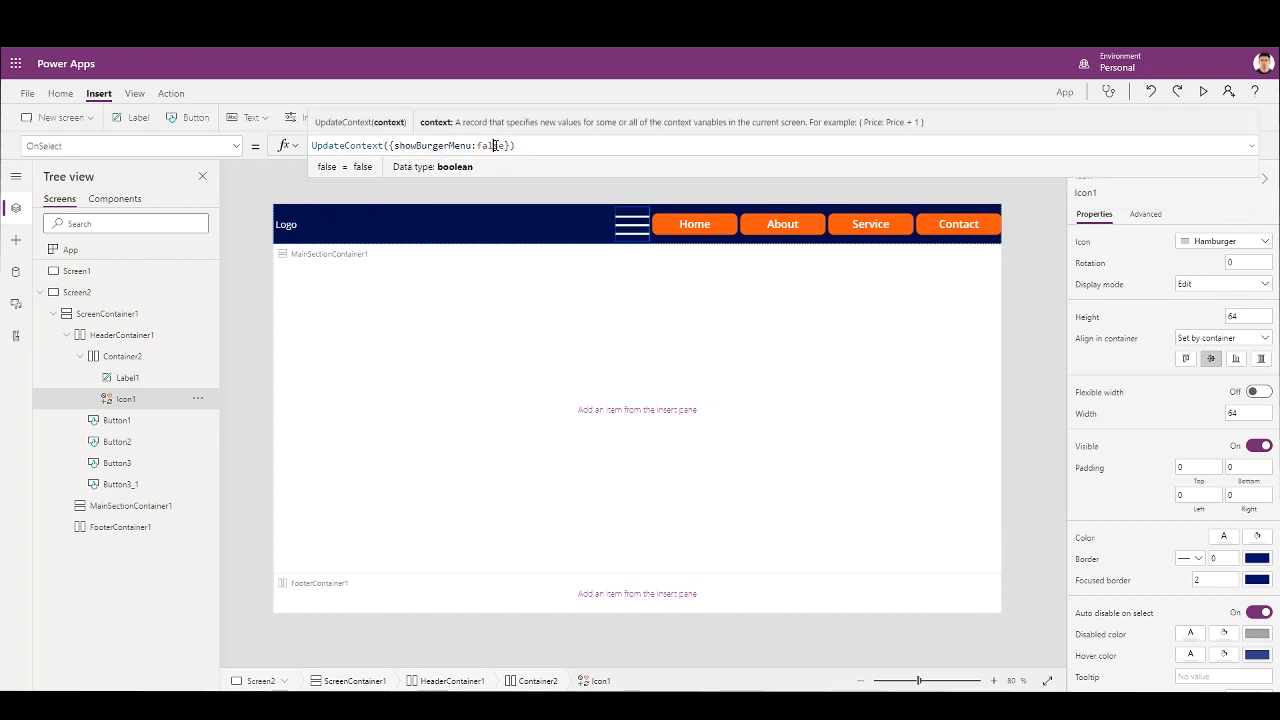
{"action": "key", "text": "ctrl+v"}
{"action": "left_click", "coordinate": [478, 146]}
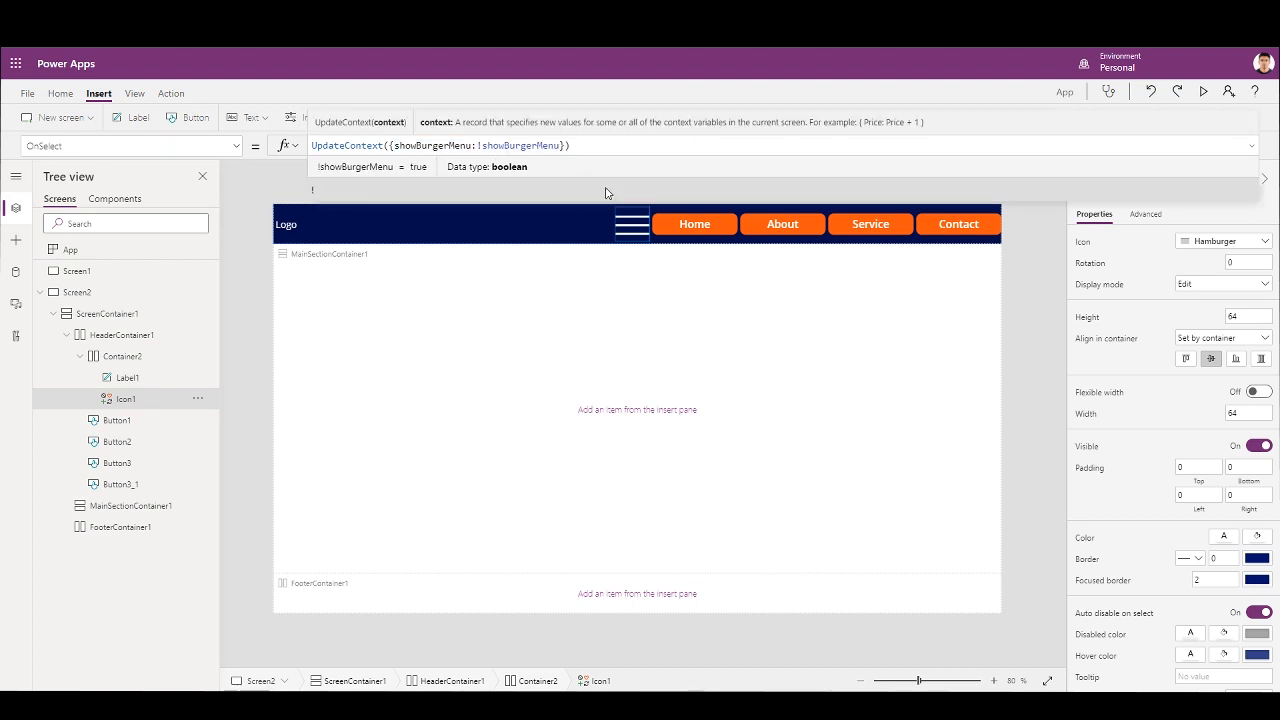
{"action": "left_click", "coordinate": [1030, 313]}
Set the Visible property of the Home, About, Service and Contact buttons together to showBurgerMenu
{"action": "left_click", "coordinate": [712, 231]}
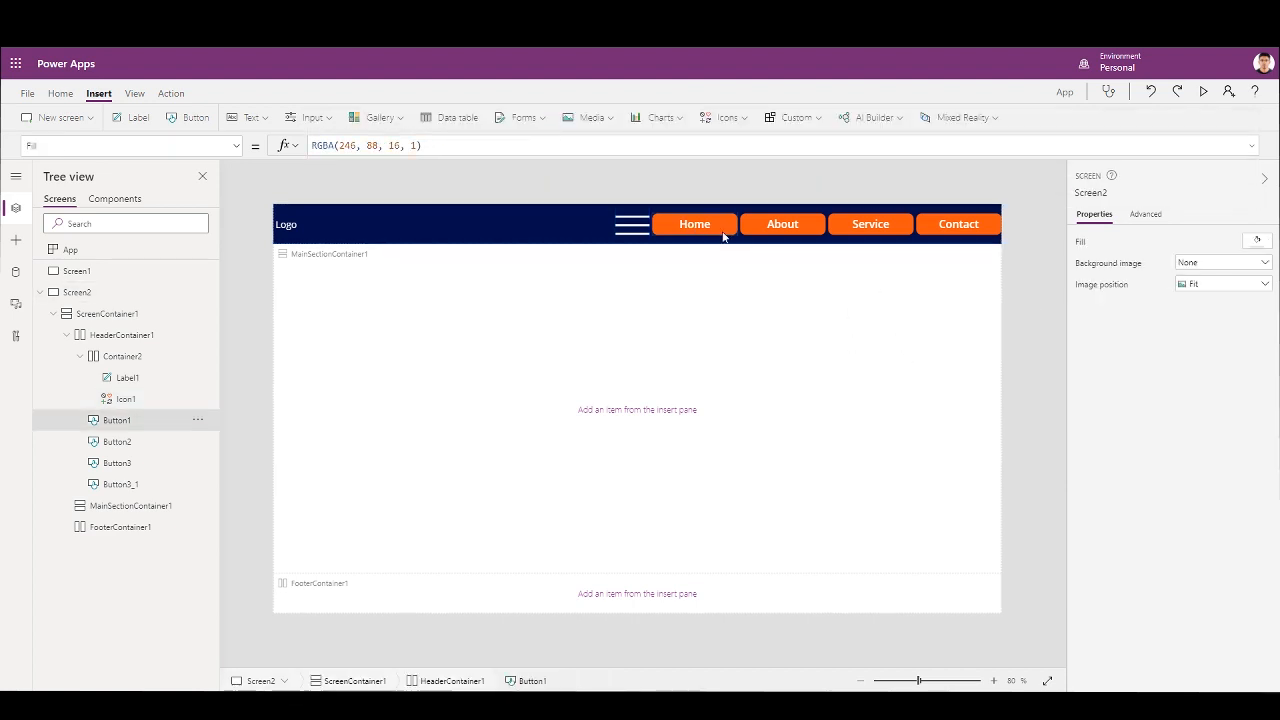
{"action": "left_click", "coordinate": [783, 228], "text": "shift"}
{"action": "left_click", "coordinate": [866, 227], "text": "shift"}
{"action": "left_click", "coordinate": [945, 228], "text": "shift"}
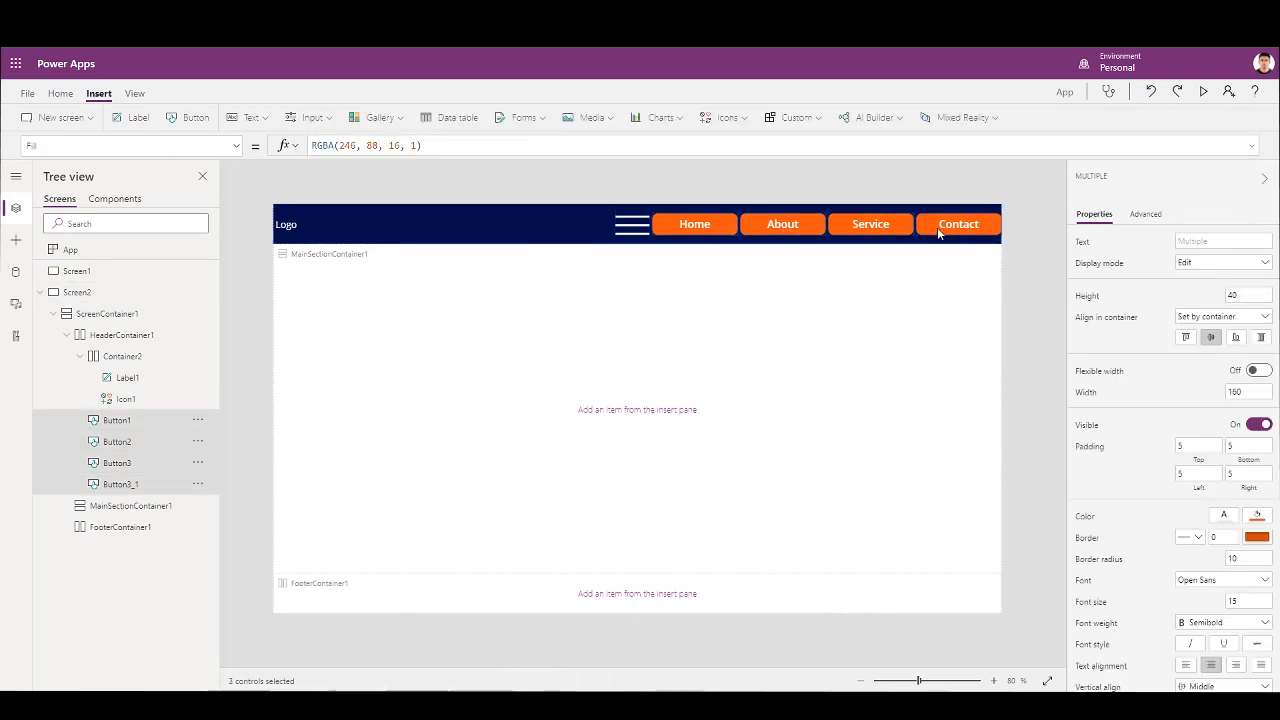
{"action": "left_click", "coordinate": [234, 147]}
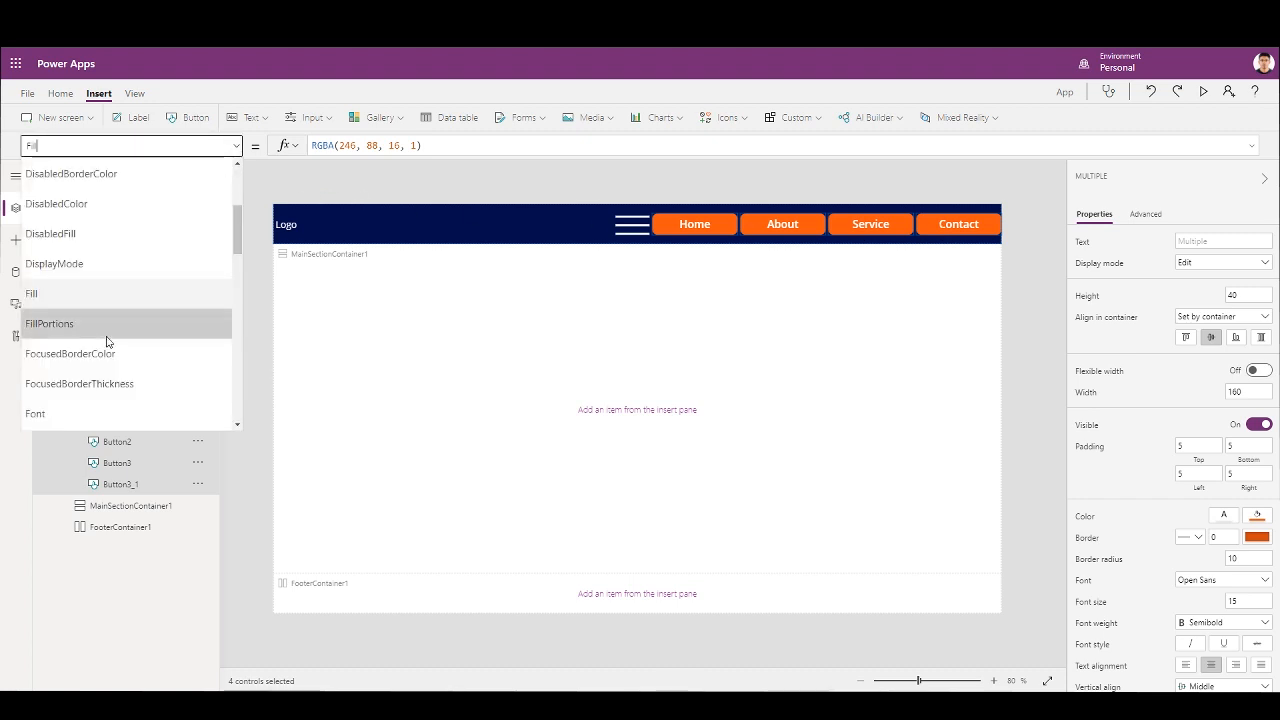
{"action": "scroll", "coordinate": [106, 350], "scroll_direction": "down", "scroll_amount": 10}
{"action": "scroll", "coordinate": [83, 390], "scroll_direction": "down", "scroll_amount": 2}
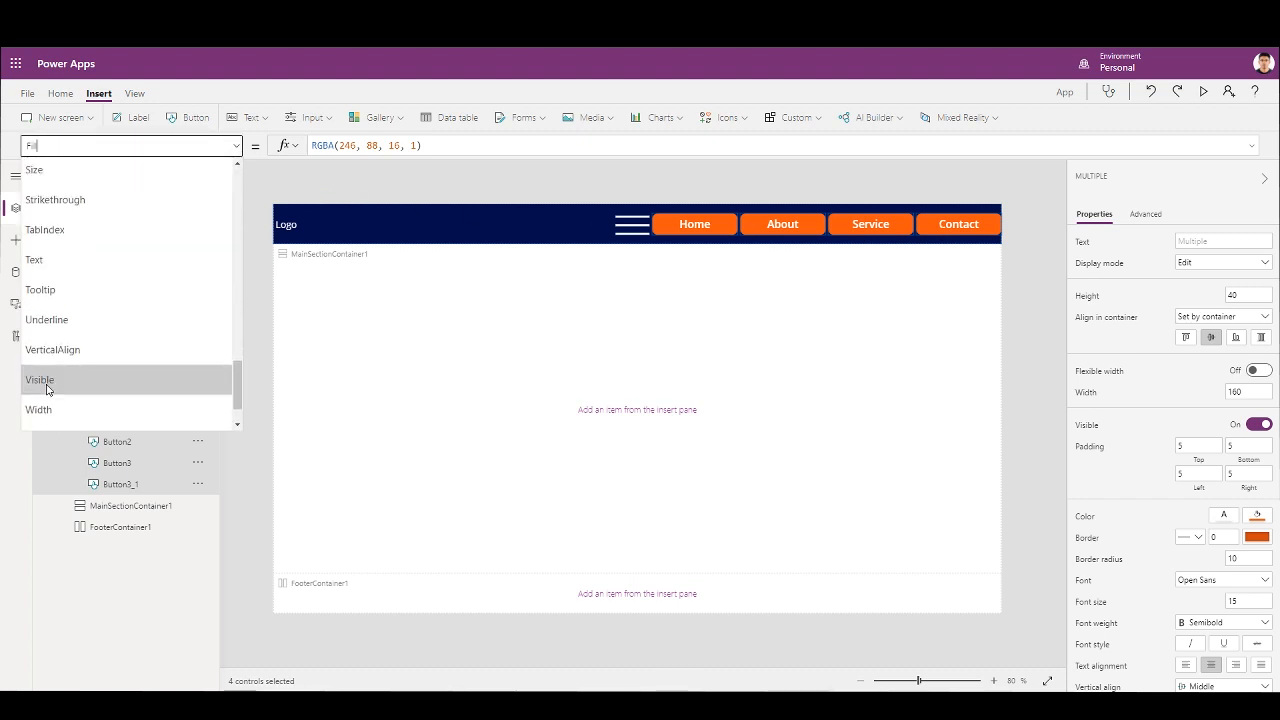
{"action": "left_click", "coordinate": [69, 327]}
{"action": "triple_click", "coordinate": [398, 146]}
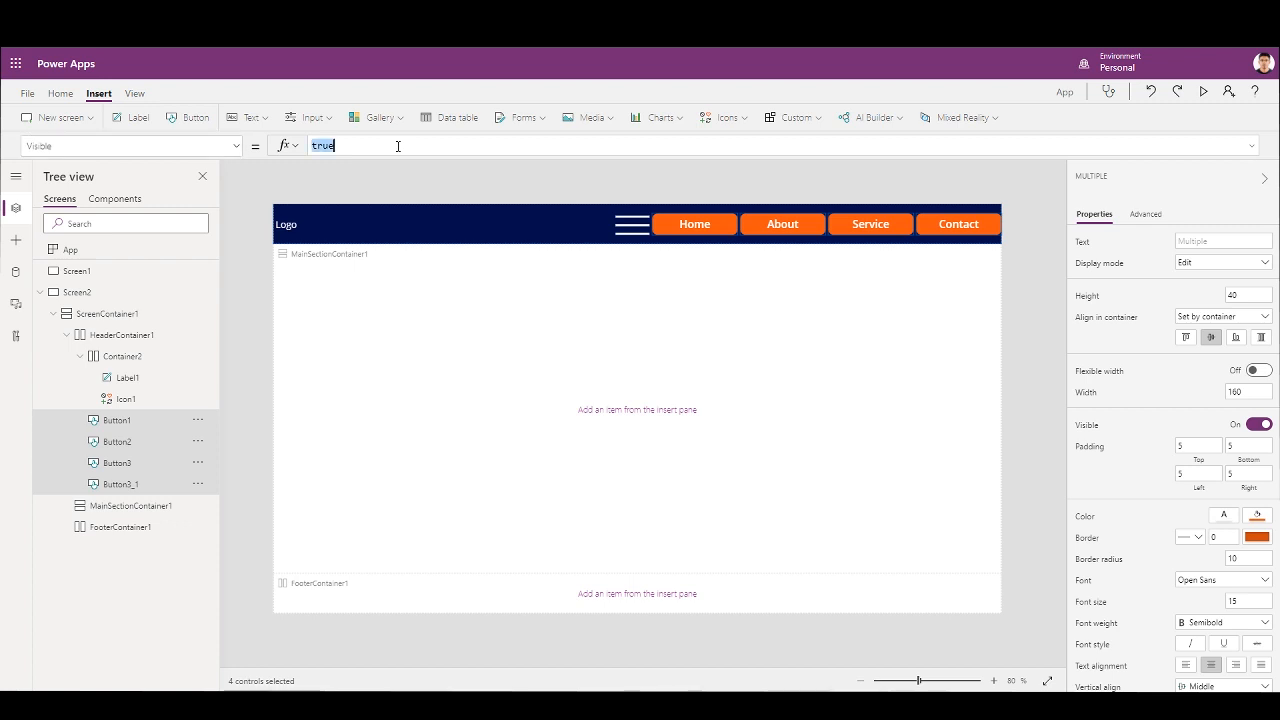
{"action": "type", "text": "showBurgerMenu"}
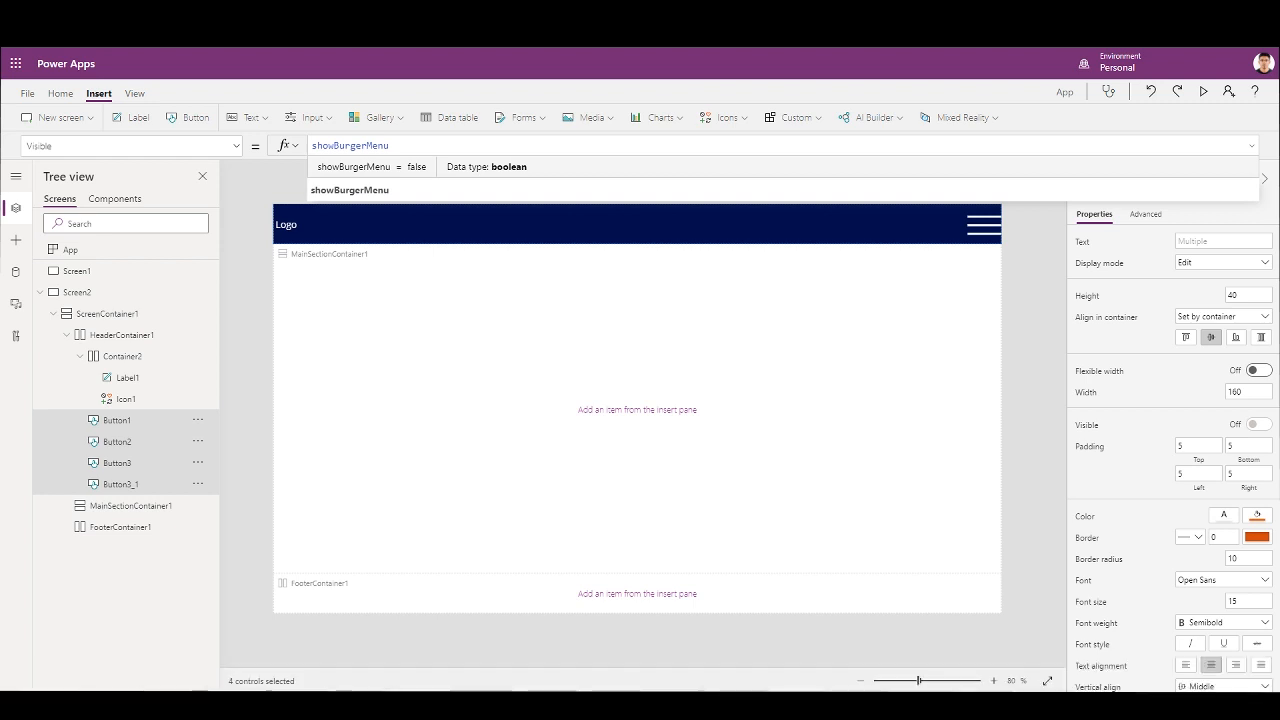
Begin wrapping the four navigation buttons' Visible formula in an If function whose condition starts with Screen2.Size=
{"action": "double_click", "coordinate": [326, 145]}
{"action": "key", "text": "Home"}
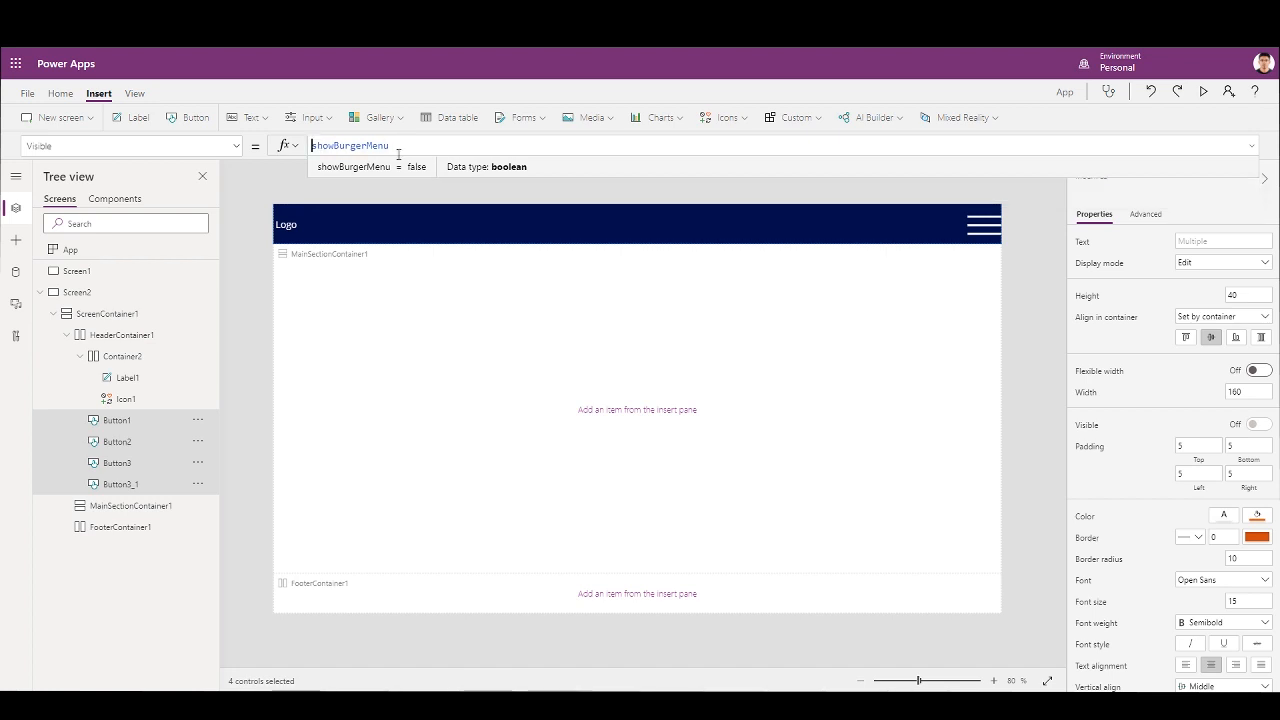
{"action": "type", "text": "If(Screen"}
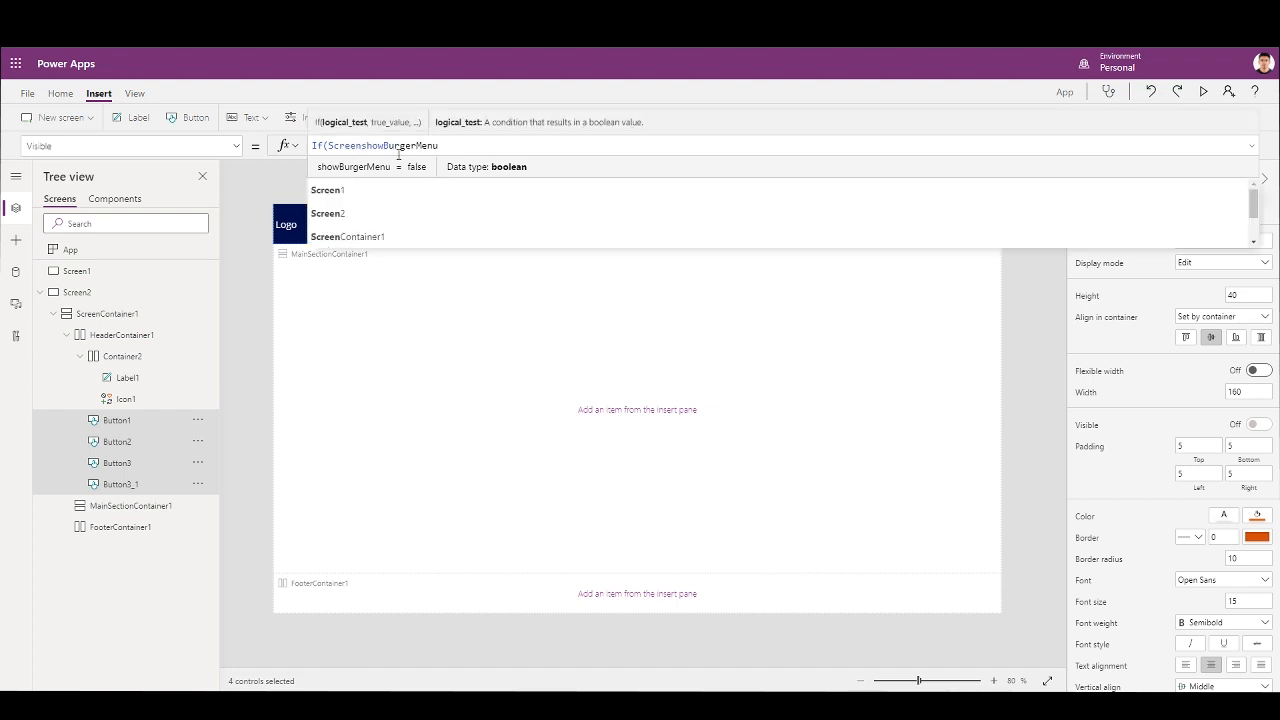
{"action": "type", "text": "2."}
{"action": "type", "text": "Size"}
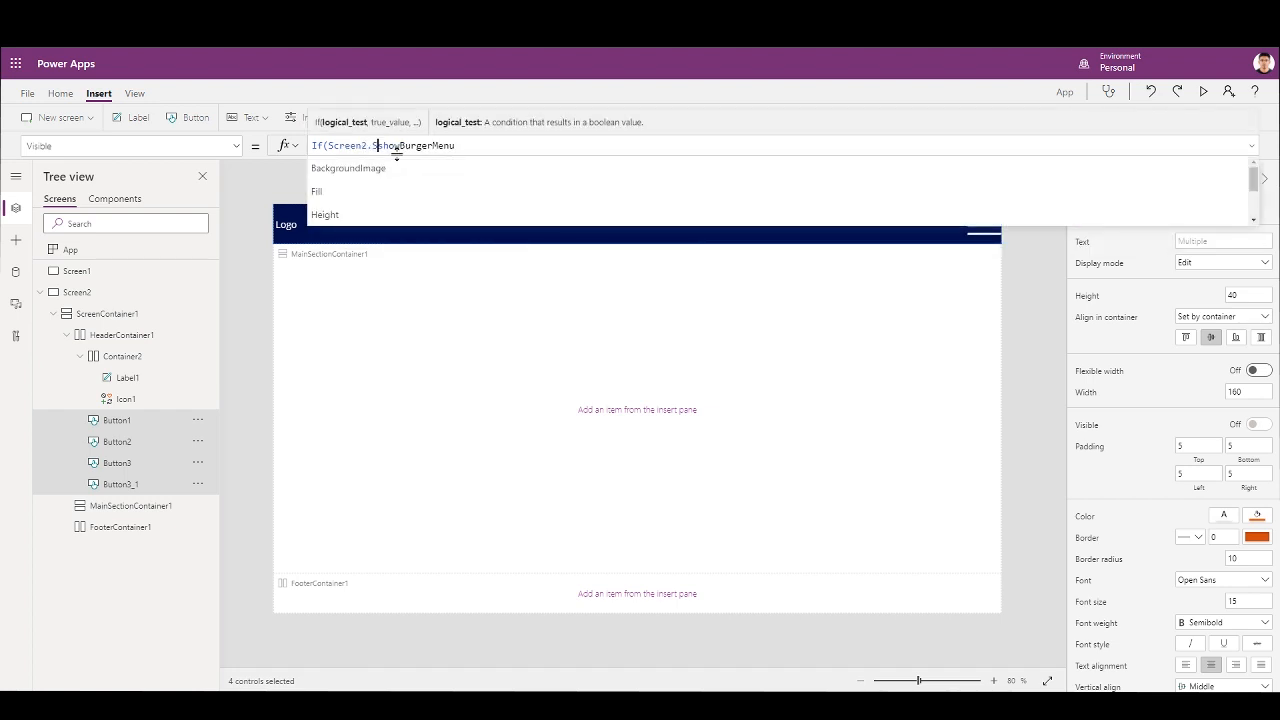
{"action": "type", "text": "= "}
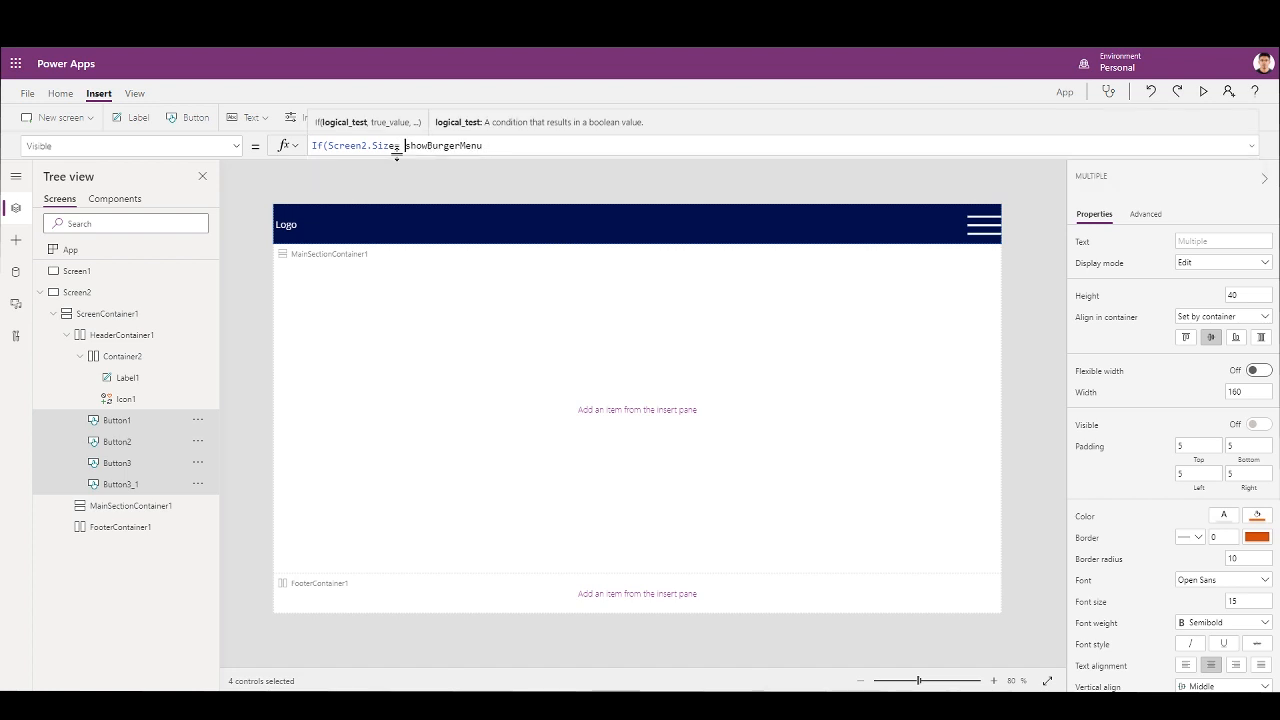
{"action": "type", "text": " Layout "}
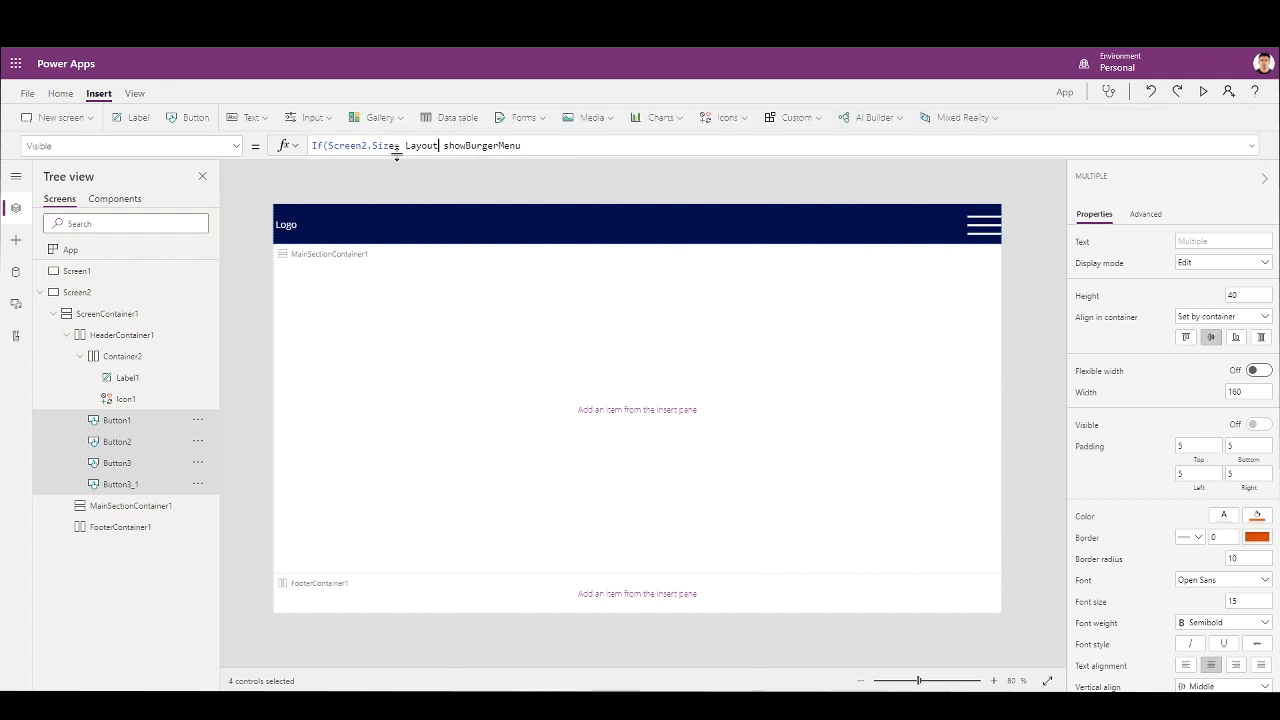
{"action": "type", "text": "Direc"}
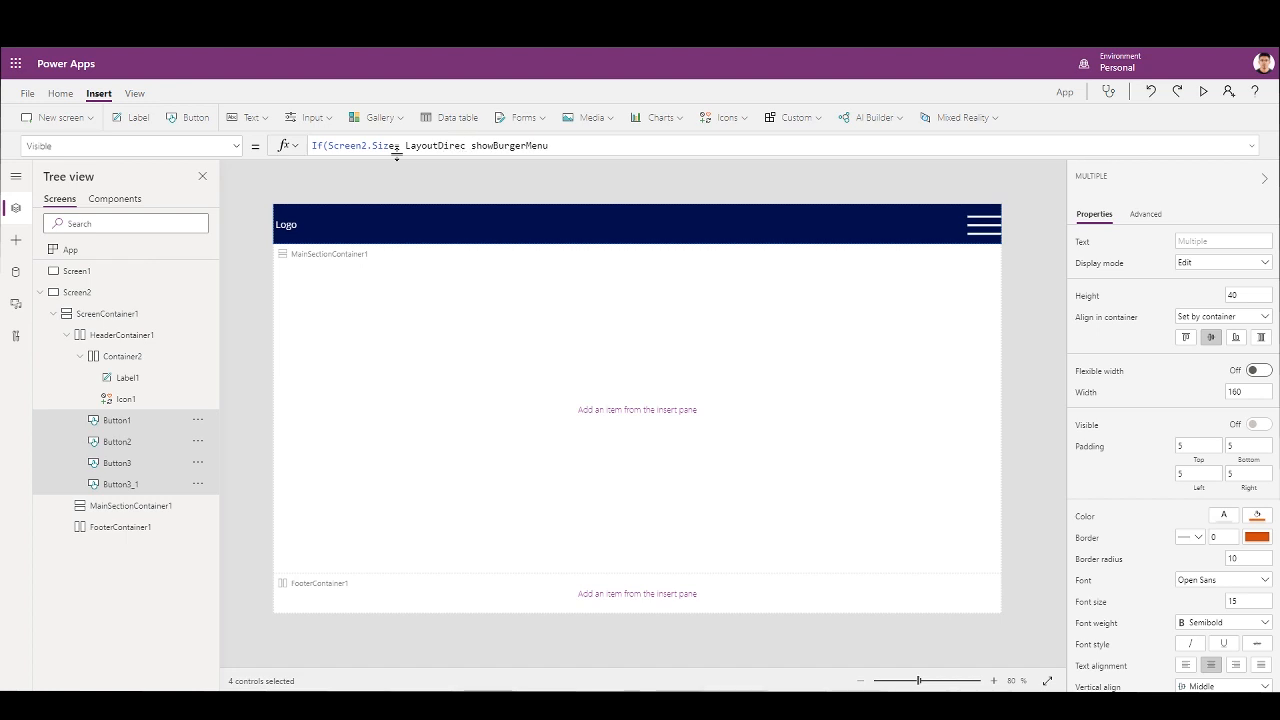
{"action": "left_click", "coordinate": [467, 145]}
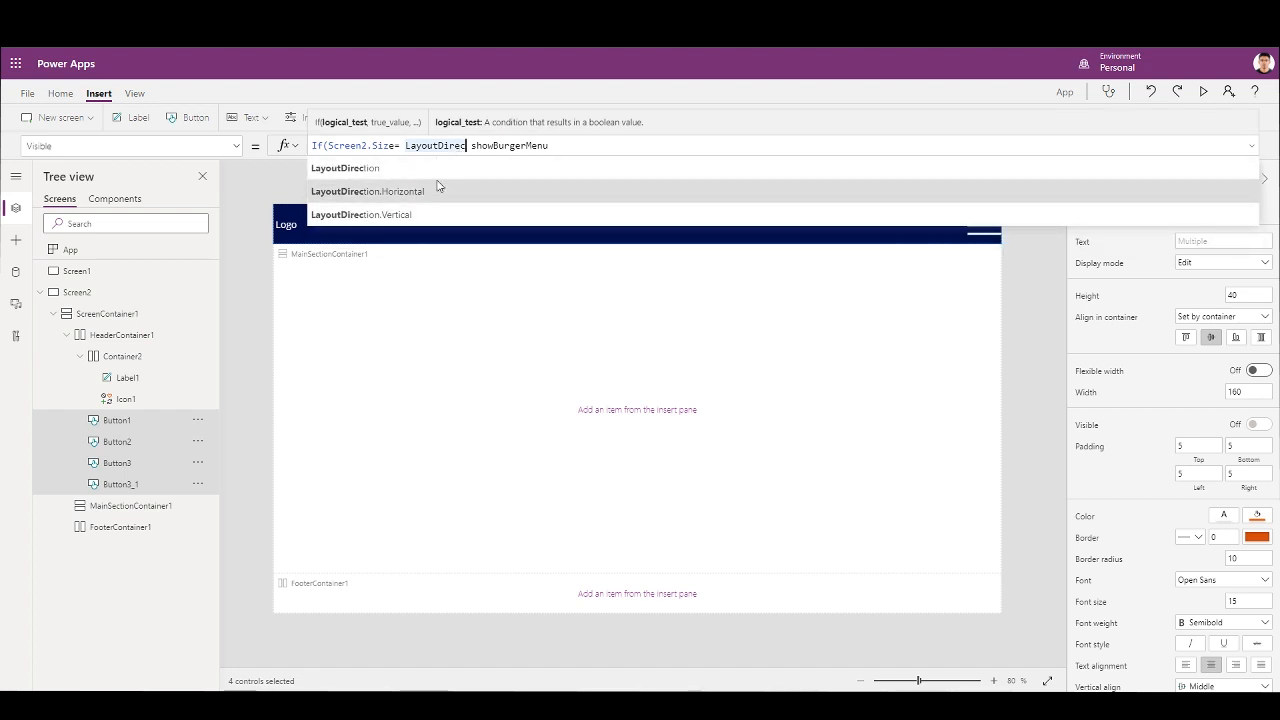
Replace LayoutDirec in the buttons' Visible condition with ScreenSize.Medium
{"action": "double_click", "coordinate": [433, 146]}
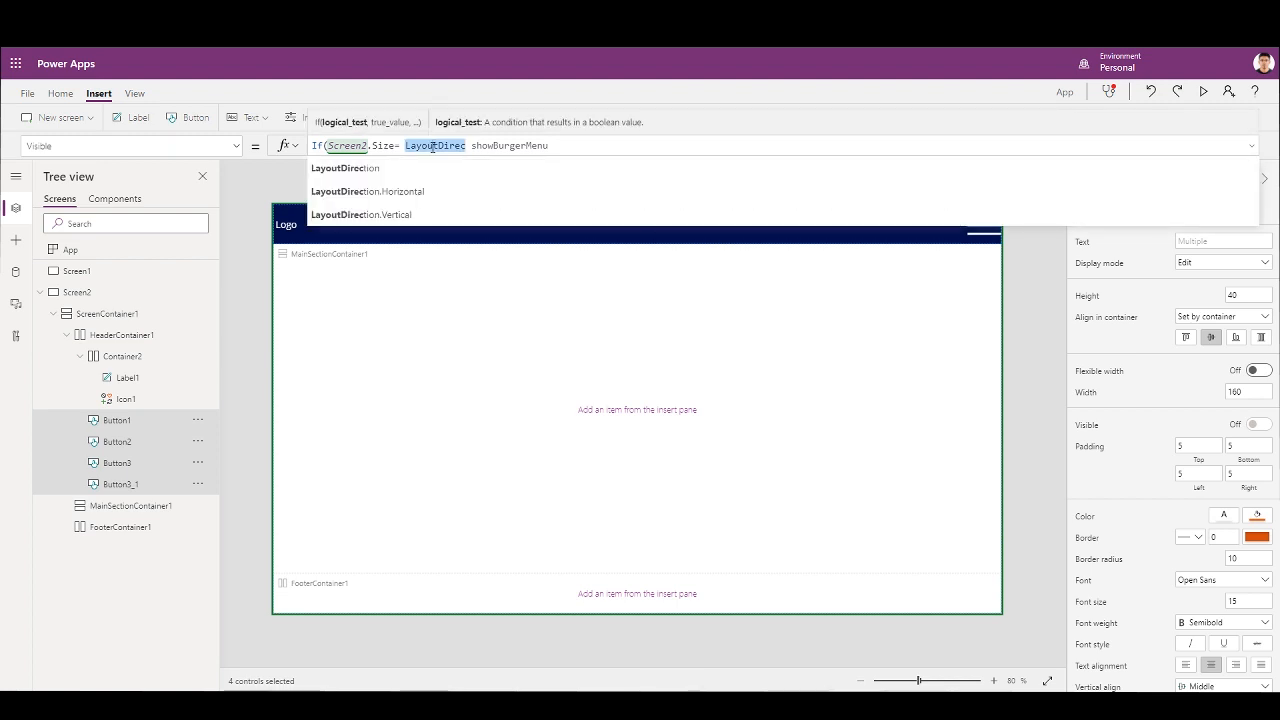
{"action": "type", "text": "S"}
{"action": "type", "text": "reenSzie"}
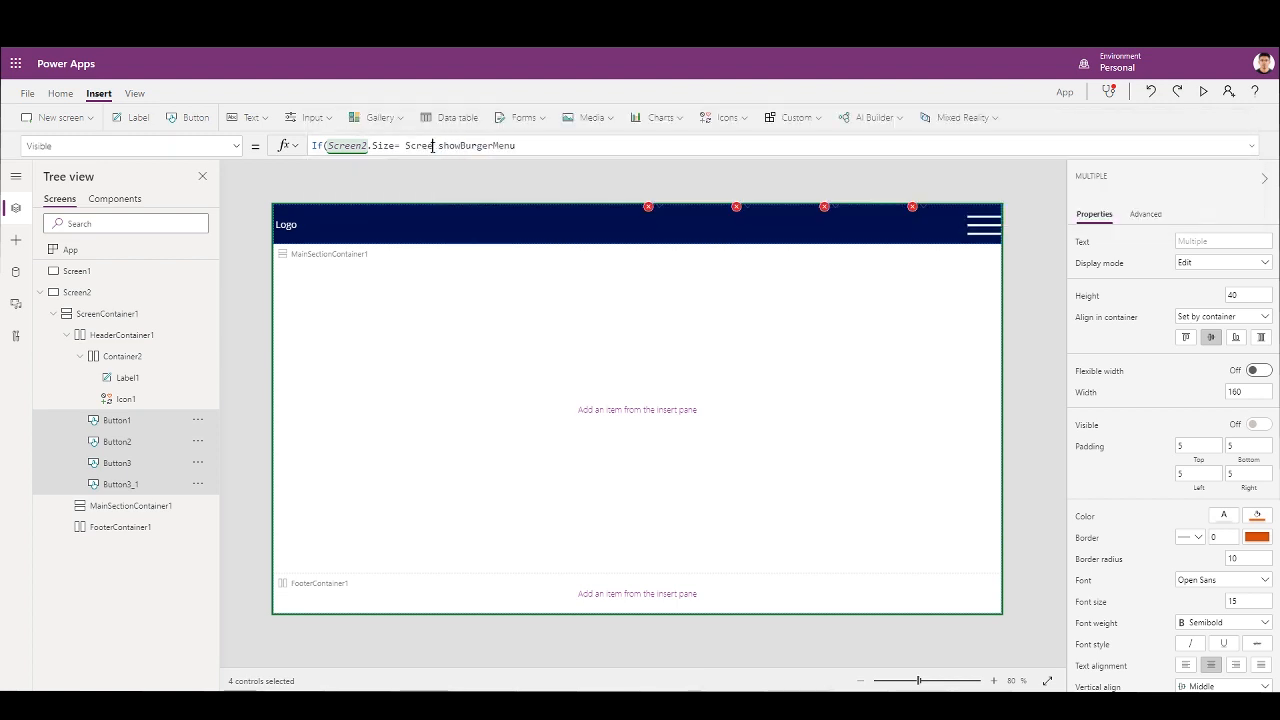
{"action": "key", "text": "BackSpace"}
{"action": "key", "text": "BackSpace"}
{"action": "key", "text": "BackSpace"}
{"action": "type", "text": "ize"}
{"action": "type", "text": ".Med"}
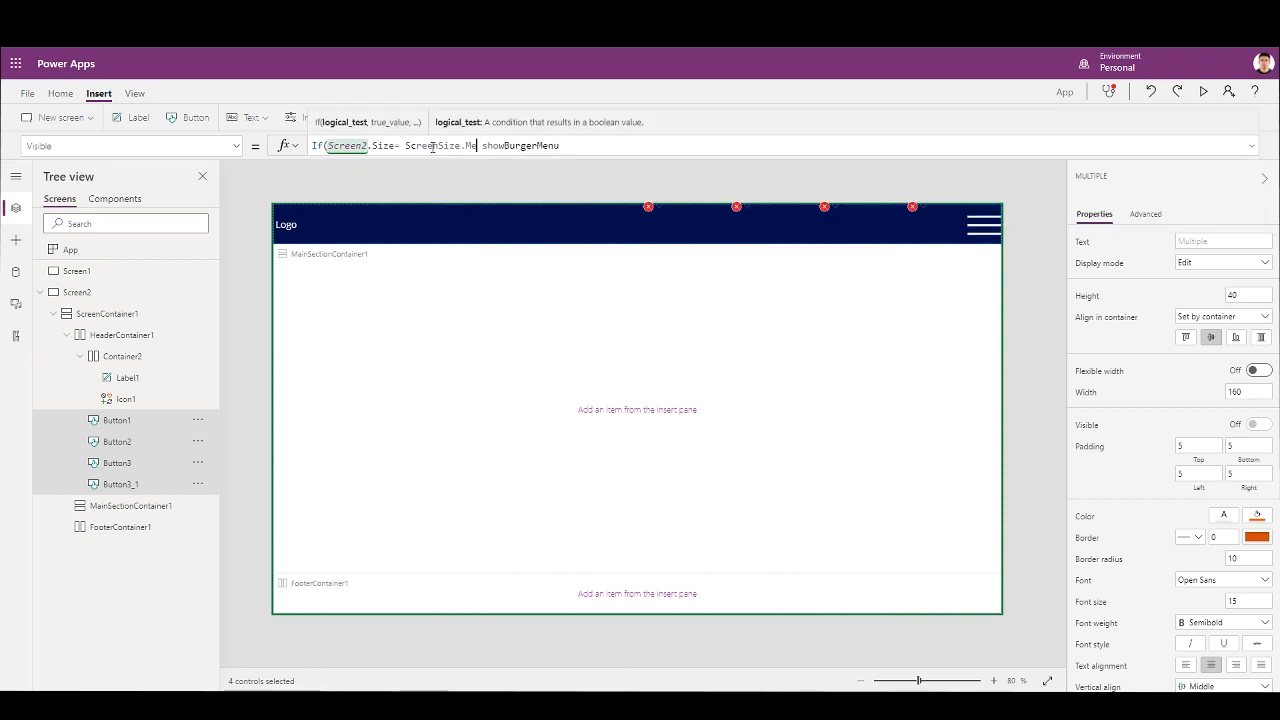
{"action": "type", "text": "ium"}
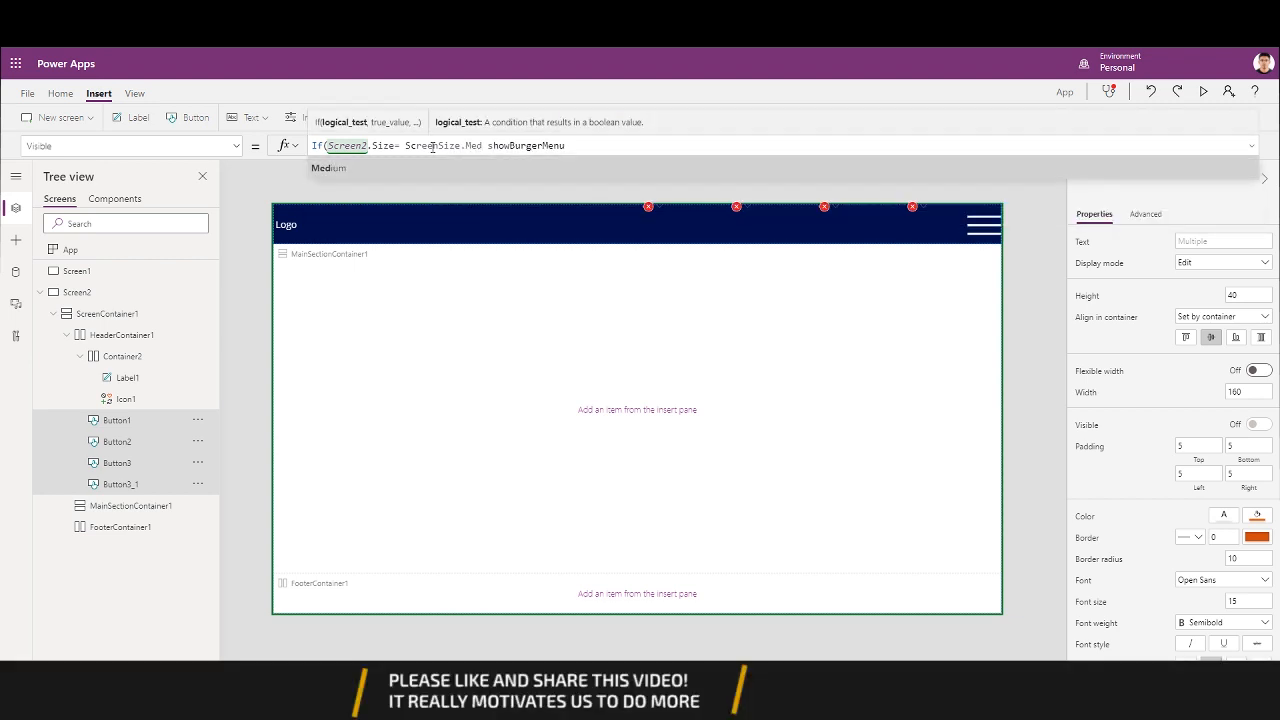
{"action": "type", "text": ","}
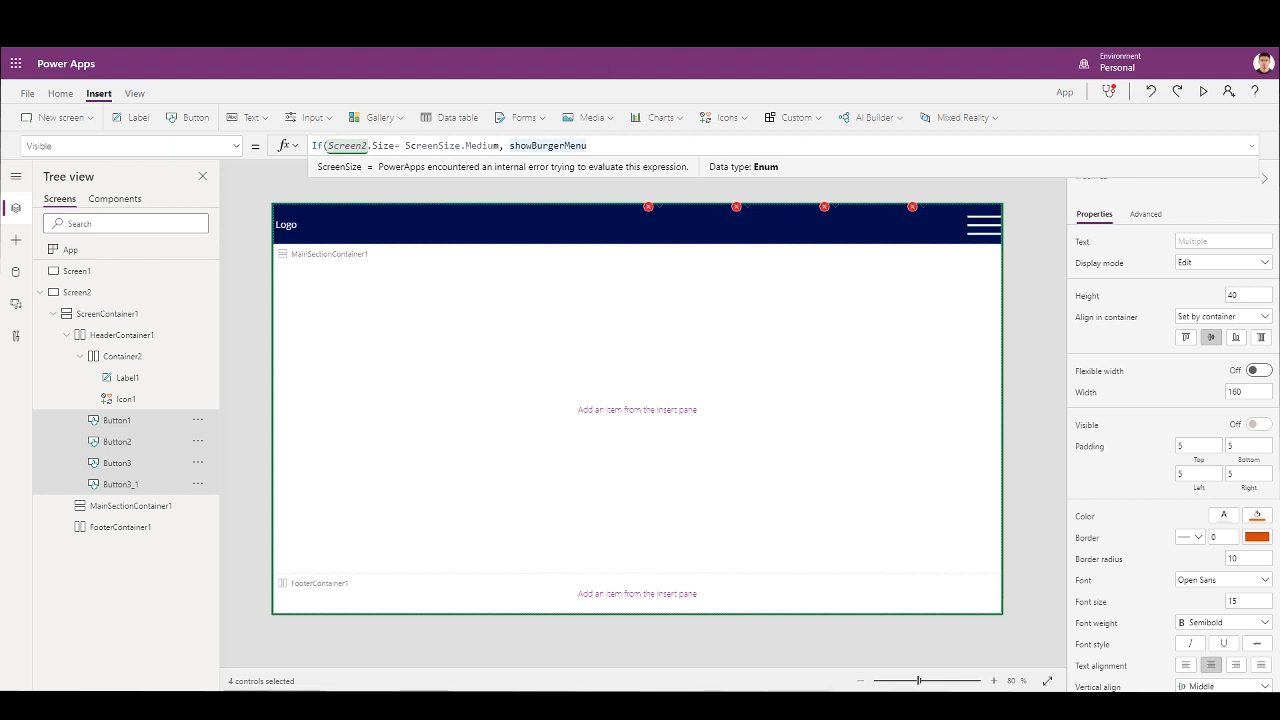
Complete the buttons' Visible formula as If(Screen2.Size= ScreenSize.Medium, showBurgerMenu,true) and copy its size condition
{"action": "type", "text": ",true"}
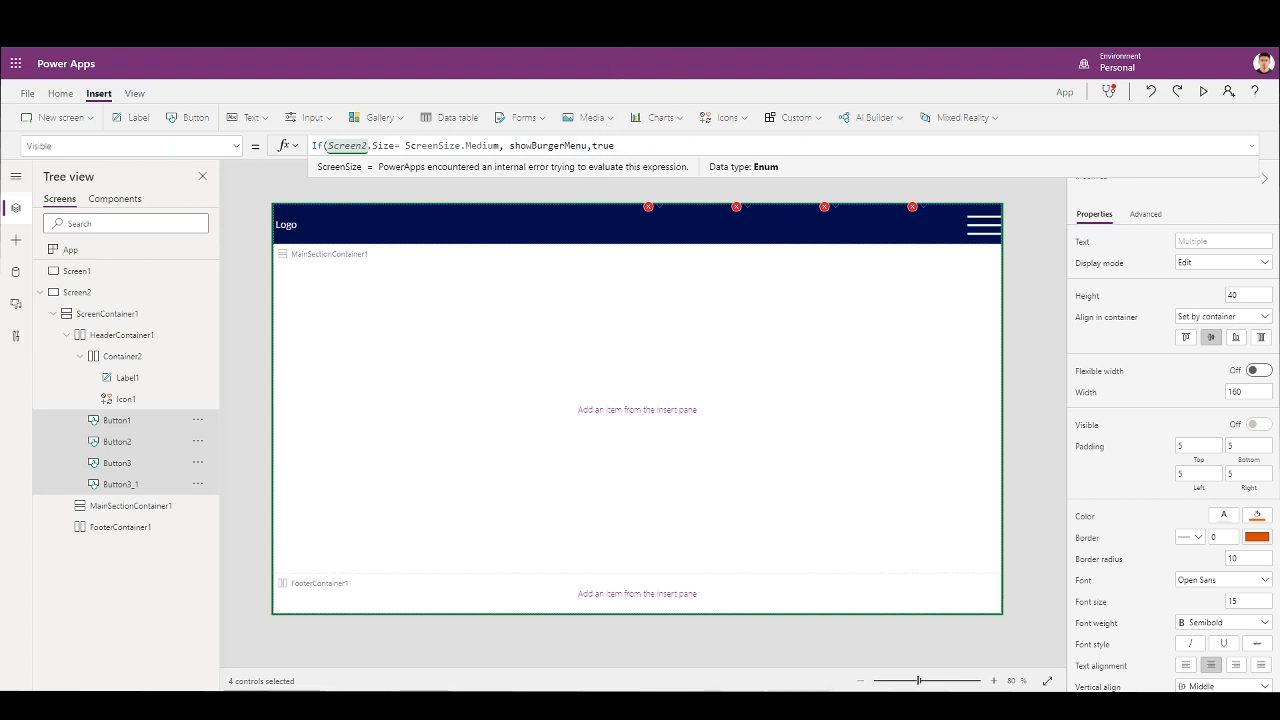
{"action": "type", "text": ")"}
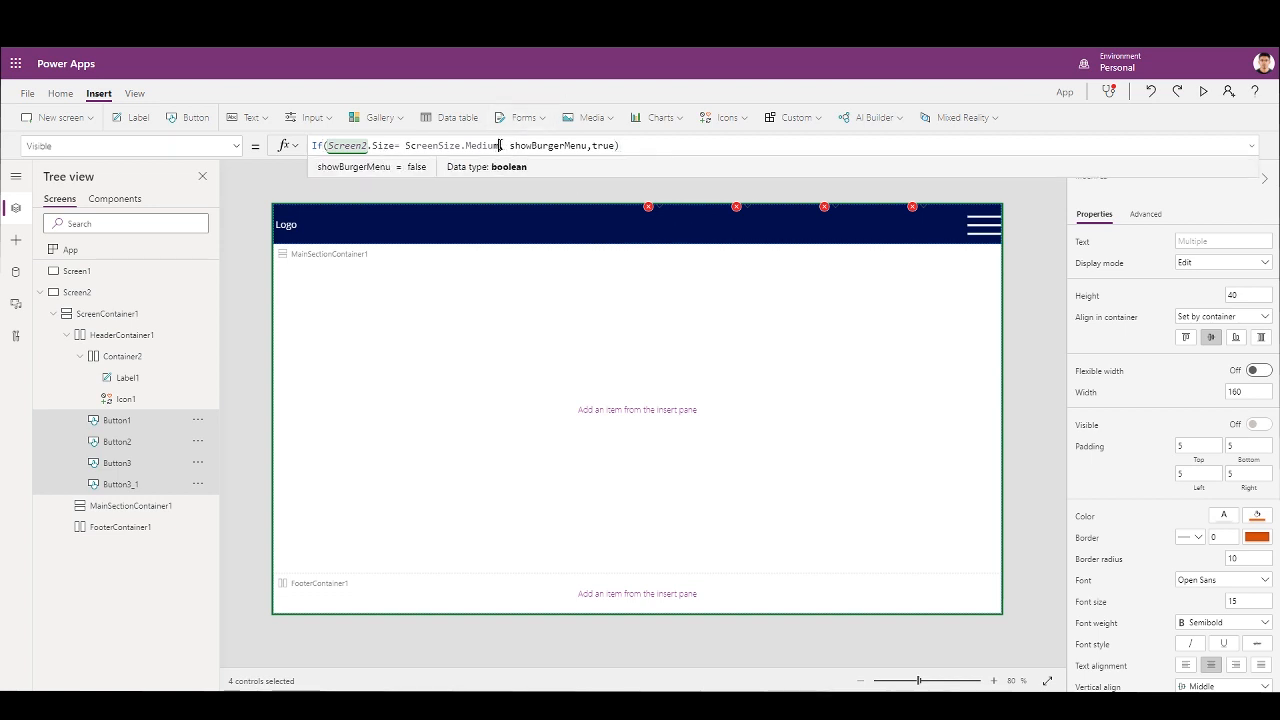
{"action": "left_click_drag", "start_coordinate": [500, 146], "coordinate": [329, 146]}
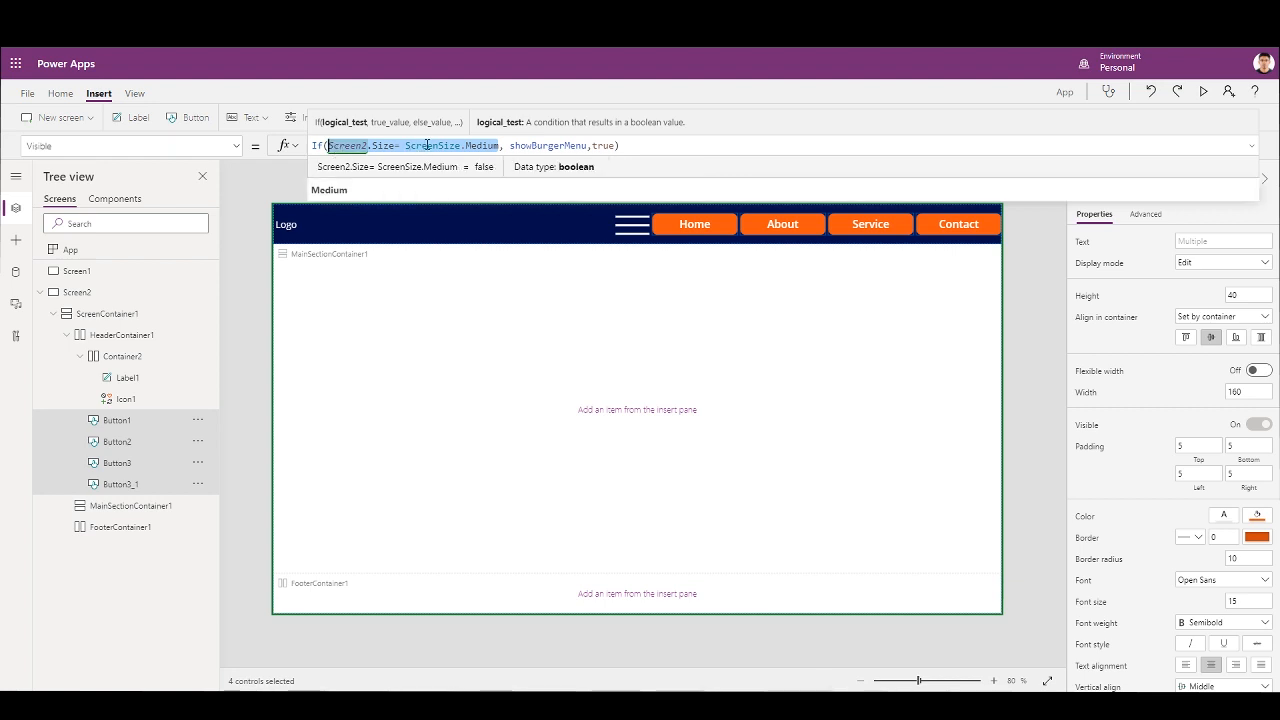
{"action": "left_click", "coordinate": [632, 224]}
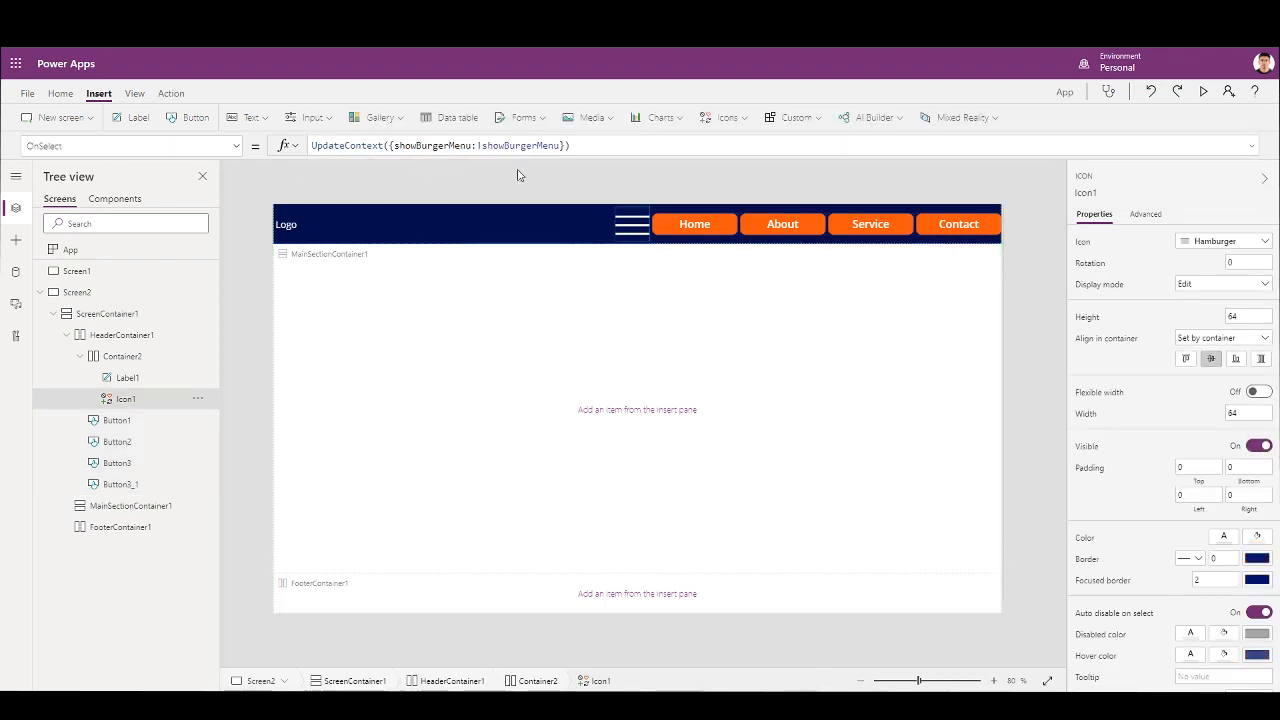
Change the comparison in the Visible formula of the Home, About, Service and Contact buttons to <=
{"action": "left_click", "coordinate": [696, 224]}
{"action": "left_click", "coordinate": [780, 224], "text": "shift"}
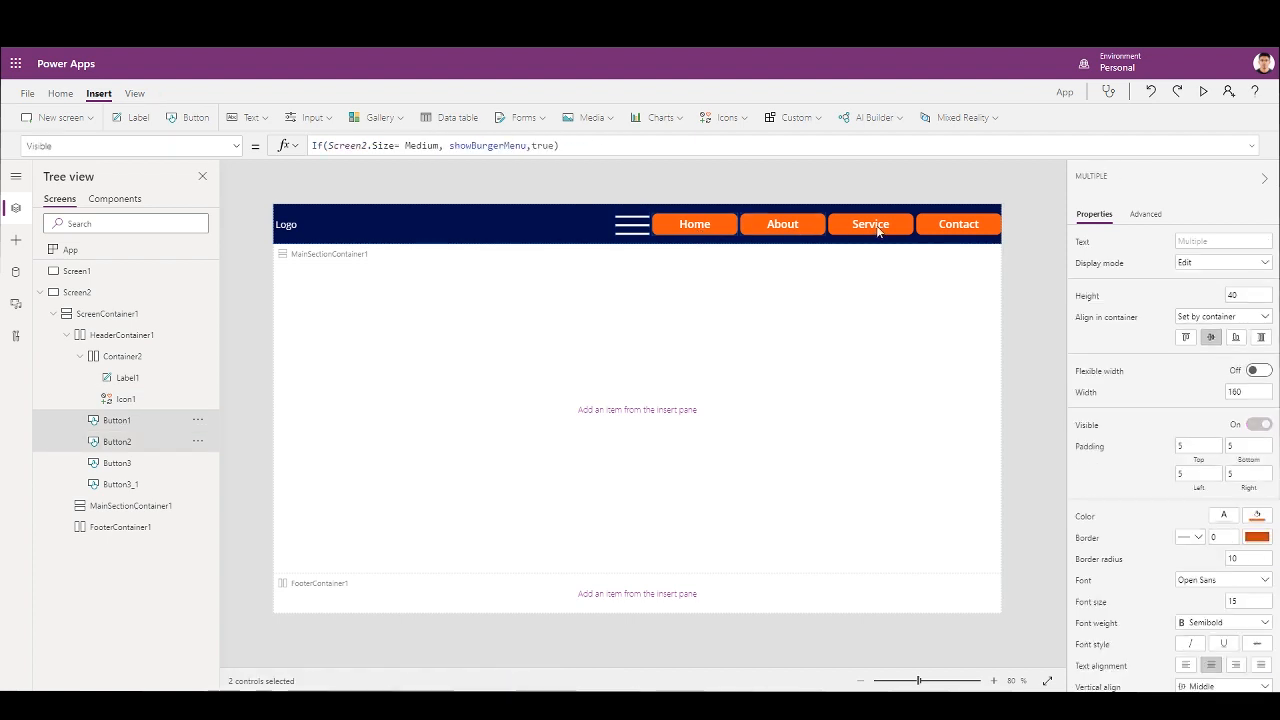
{"action": "left_click", "coordinate": [868, 224], "text": "shift"}
{"action": "left_click", "coordinate": [985, 230], "text": "shift"}
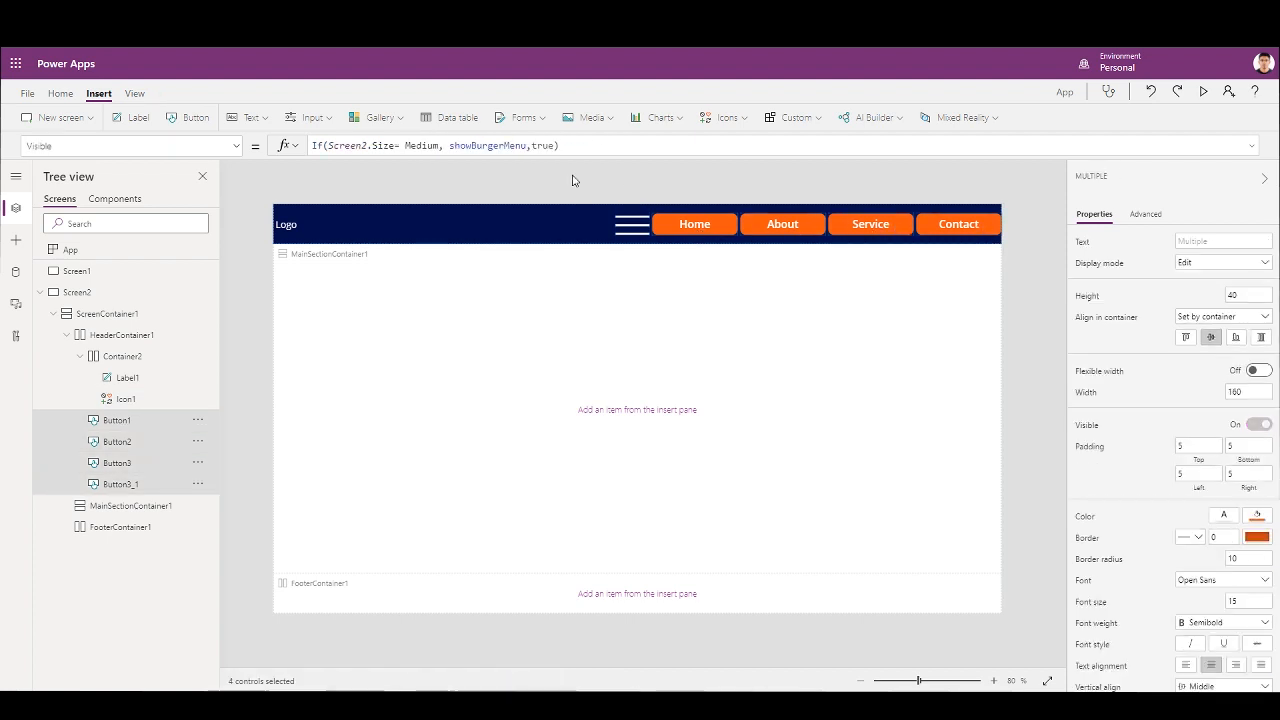
{"action": "left_click", "coordinate": [398, 145]}
{"action": "type", "text": "<="}
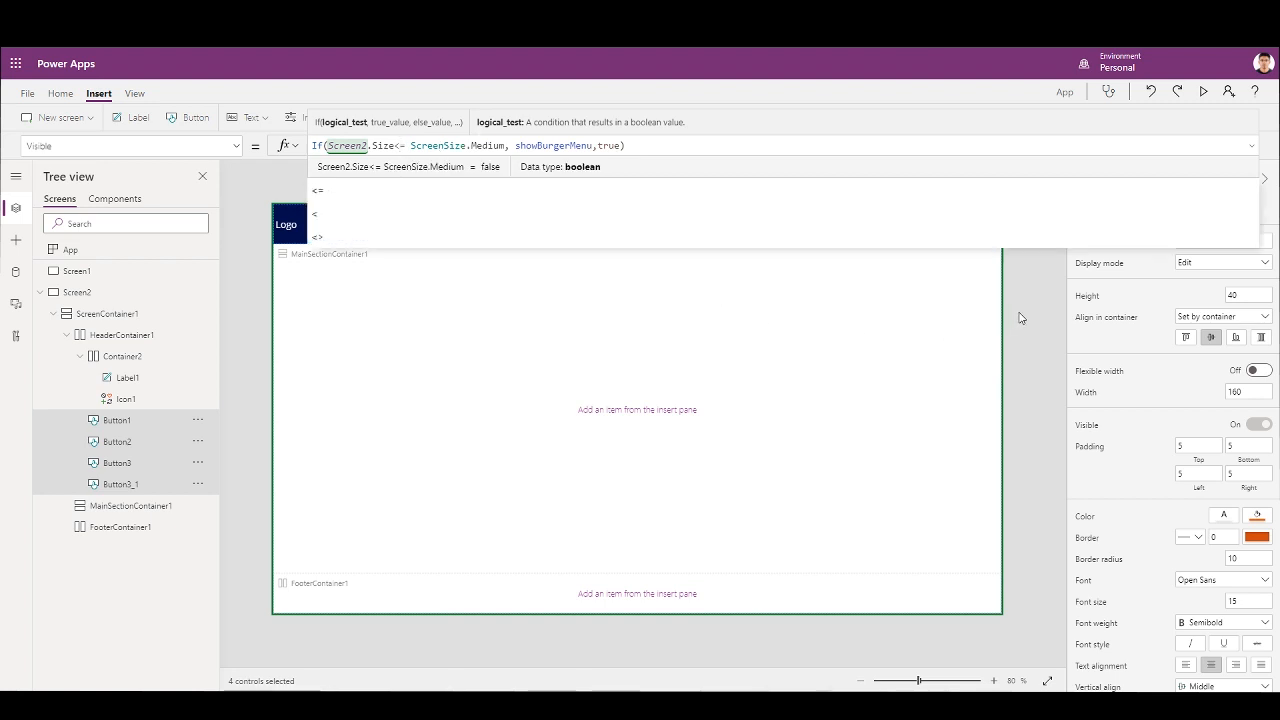
Set the hamburger icon's Visible property to Screen2.Size<= ScreenSize.Medium, reusing the copied size condition
{"action": "left_click", "coordinate": [632, 224]}
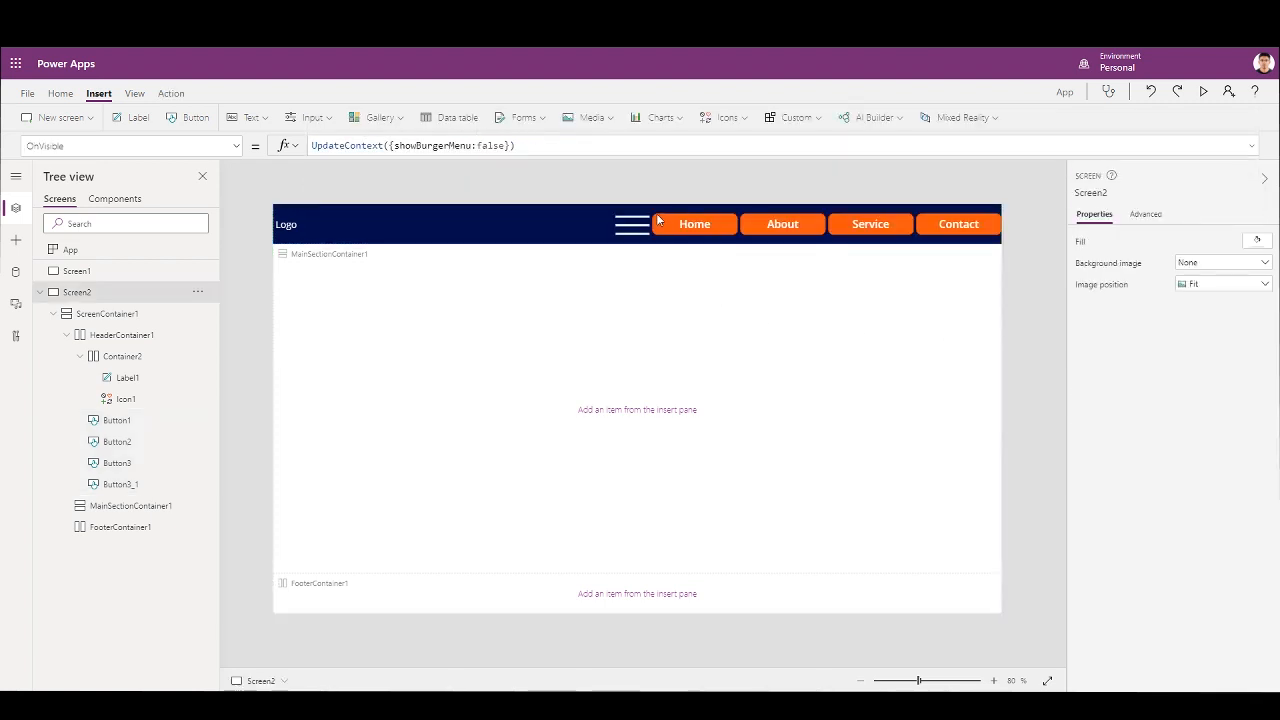
{"action": "left_click", "coordinate": [236, 146]}
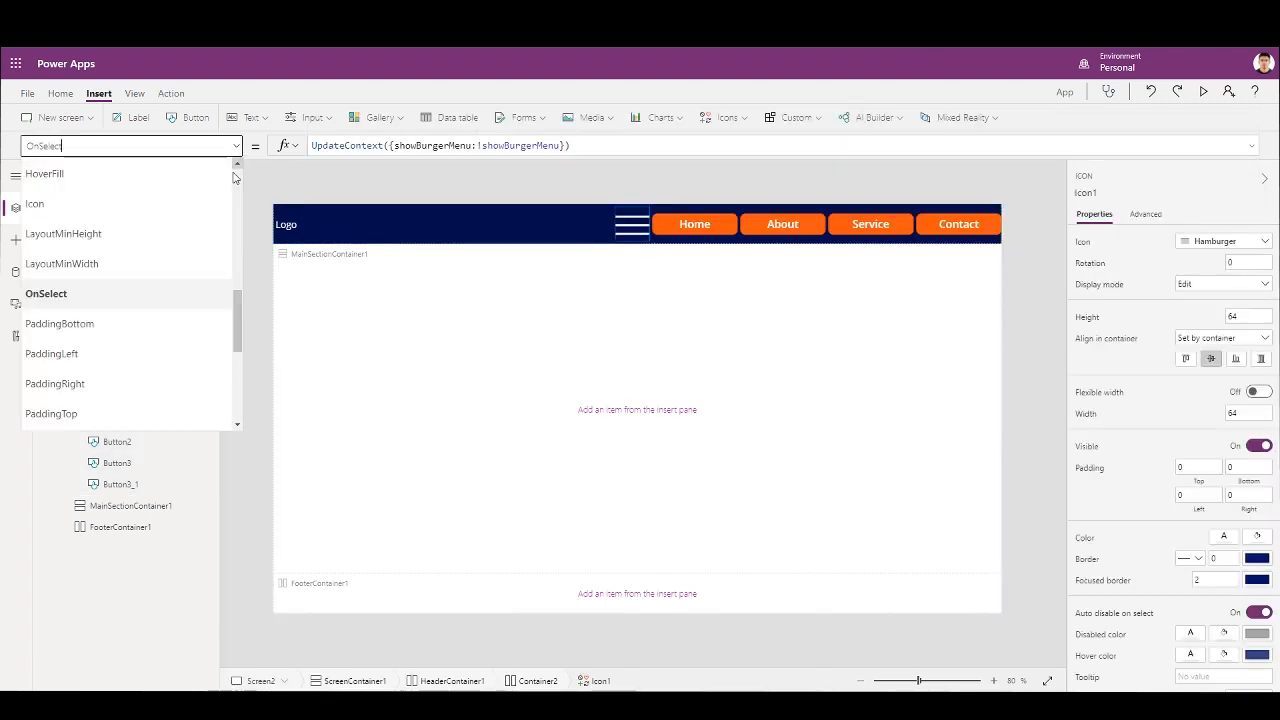
{"action": "scroll", "coordinate": [120, 360], "scroll_direction": "down", "scroll_amount": 6}
{"action": "left_click", "coordinate": [40, 325]}
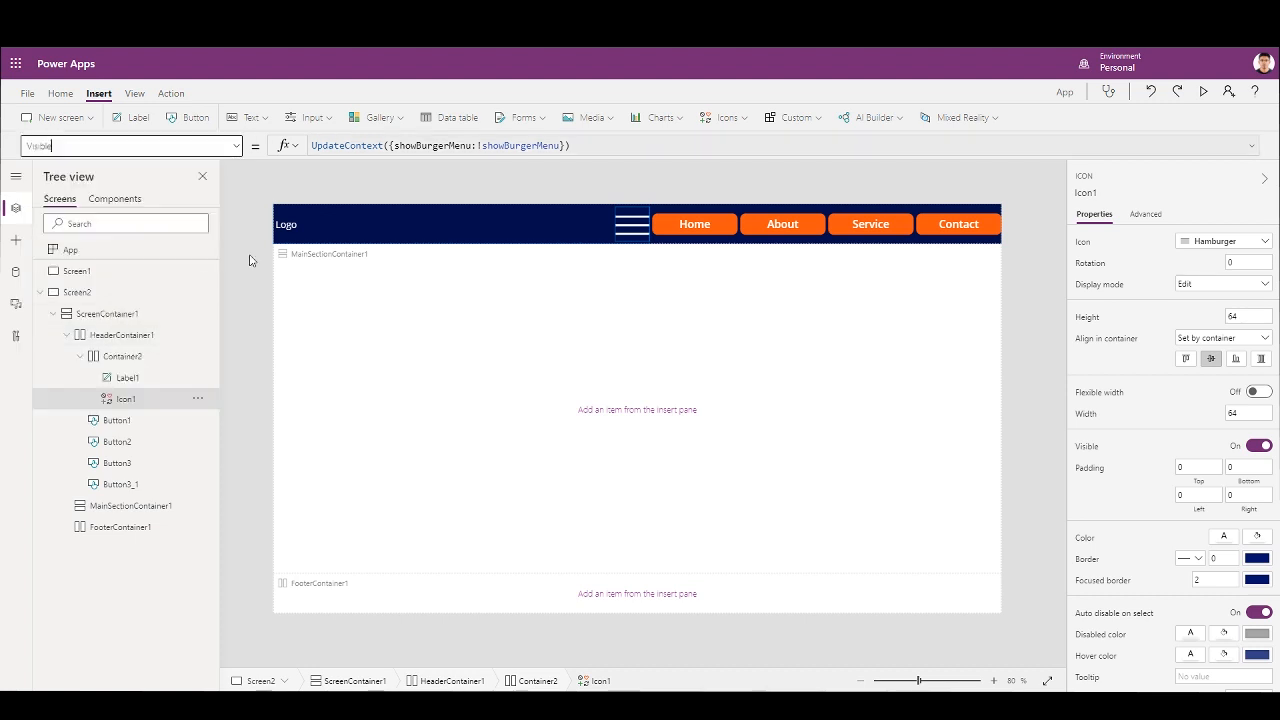
{"action": "left_click", "coordinate": [354, 148]}
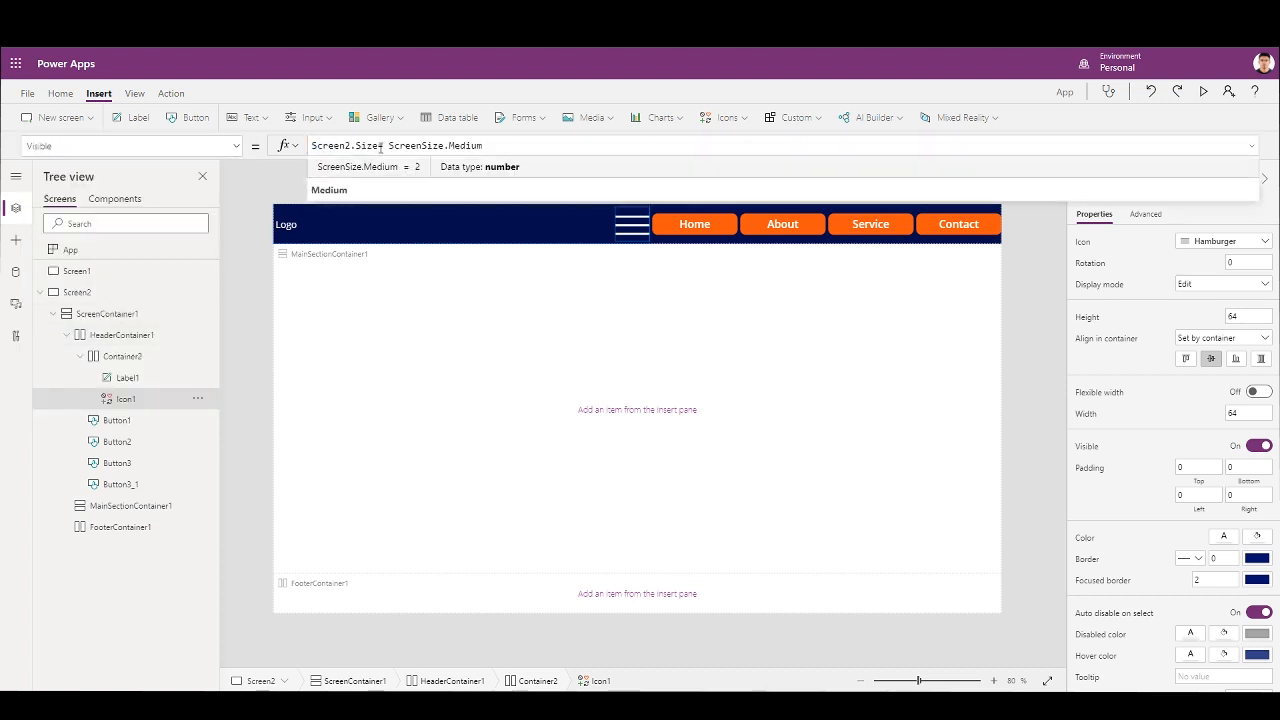
{"action": "left_click", "coordinate": [380, 147]}
{"action": "type", "text": "<<"}
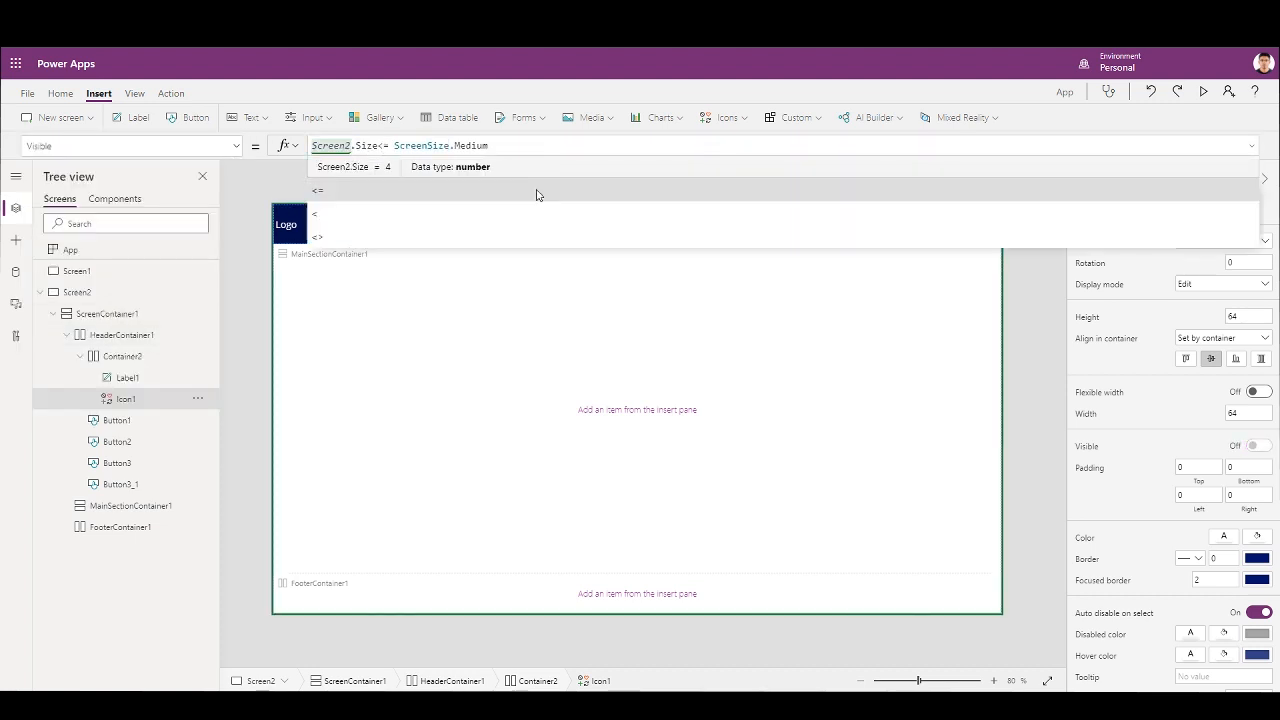
{"action": "left_click", "coordinate": [1016, 334]}
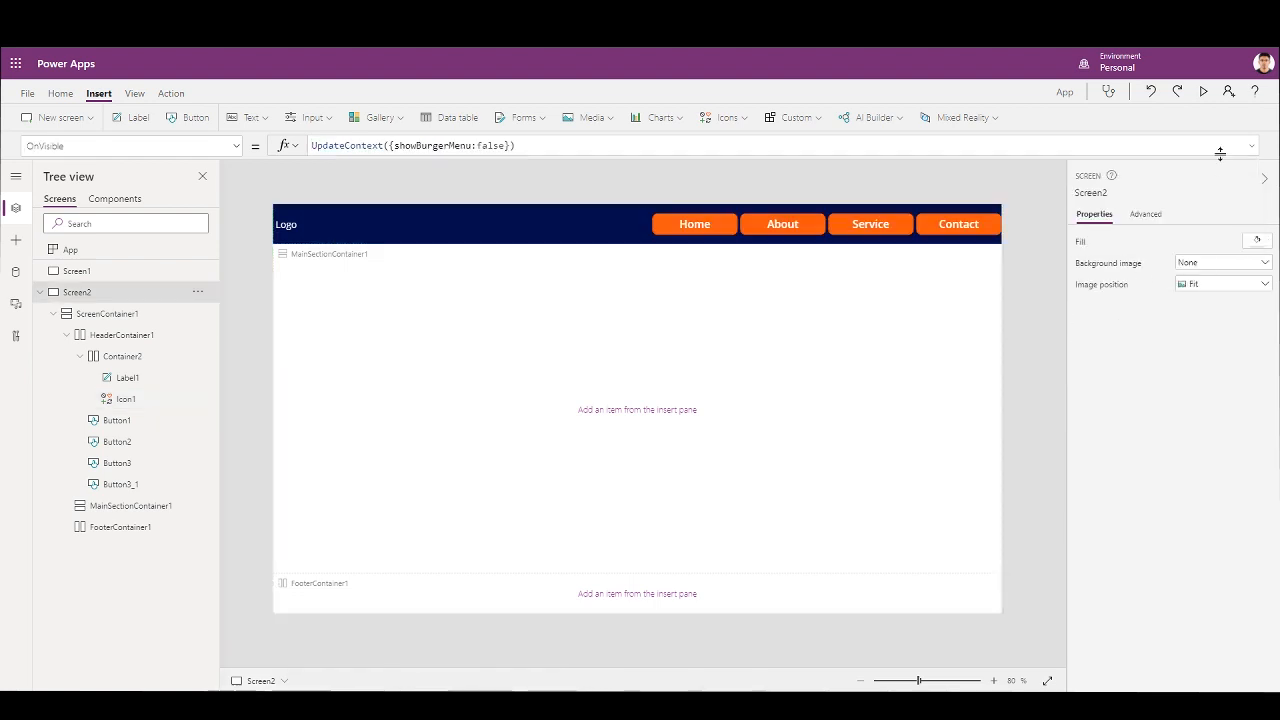
Preview the app in a narrow window, test the hamburger icon's toggle, check the header in a maximized window and close the preview
{"action": "left_click", "coordinate": [1203, 92]}
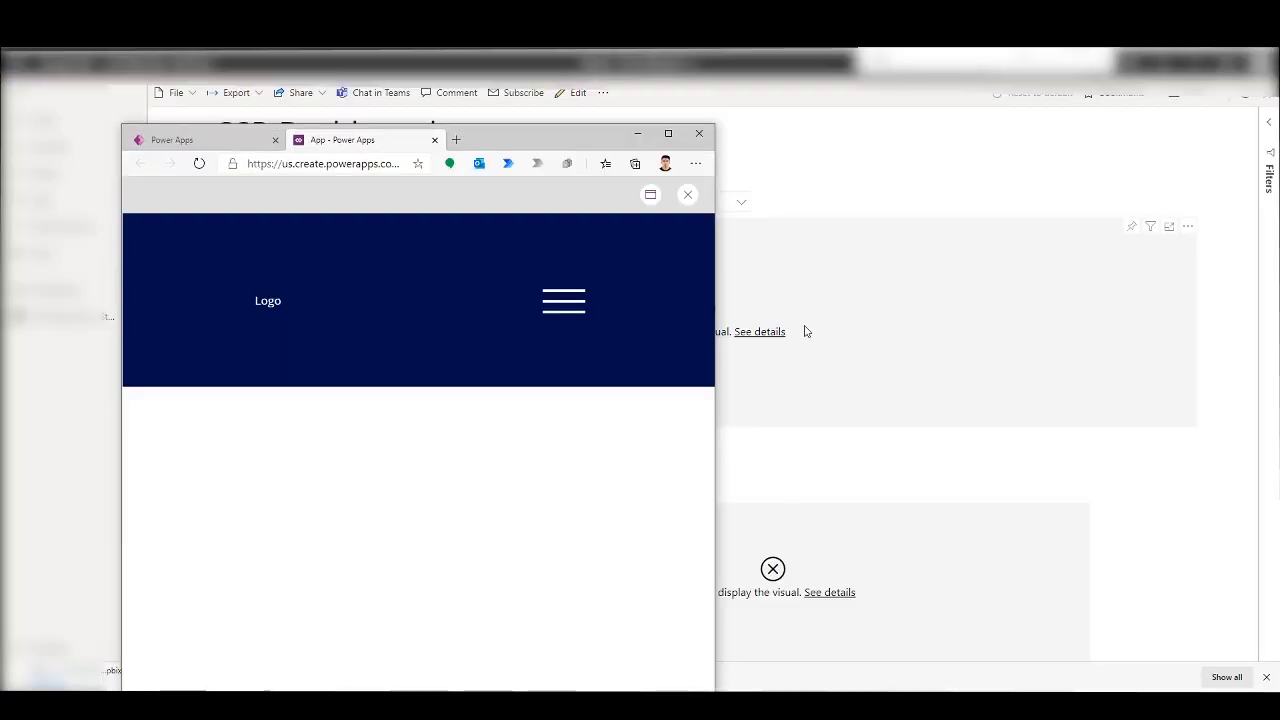
{"action": "left_click_drag", "start_coordinate": [714, 317], "coordinate": [558, 354]}
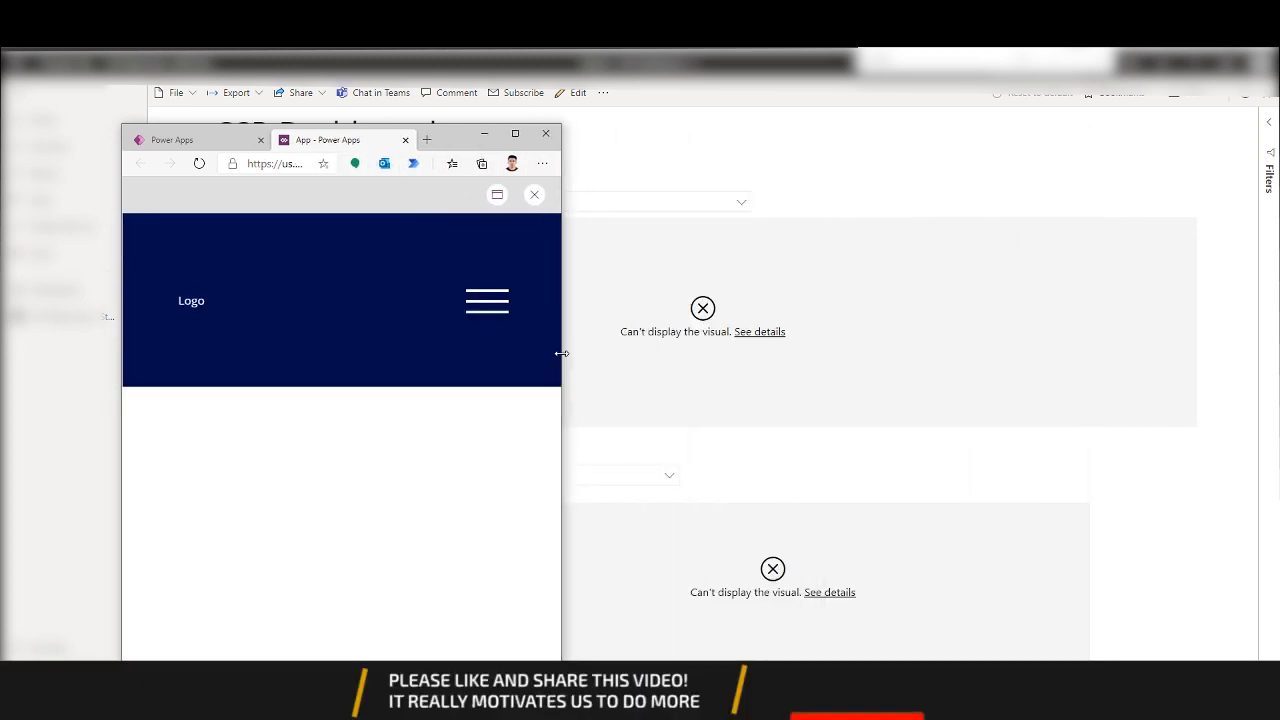
{"action": "left_click", "coordinate": [486, 303]}
{"action": "left_click", "coordinate": [493, 246]}
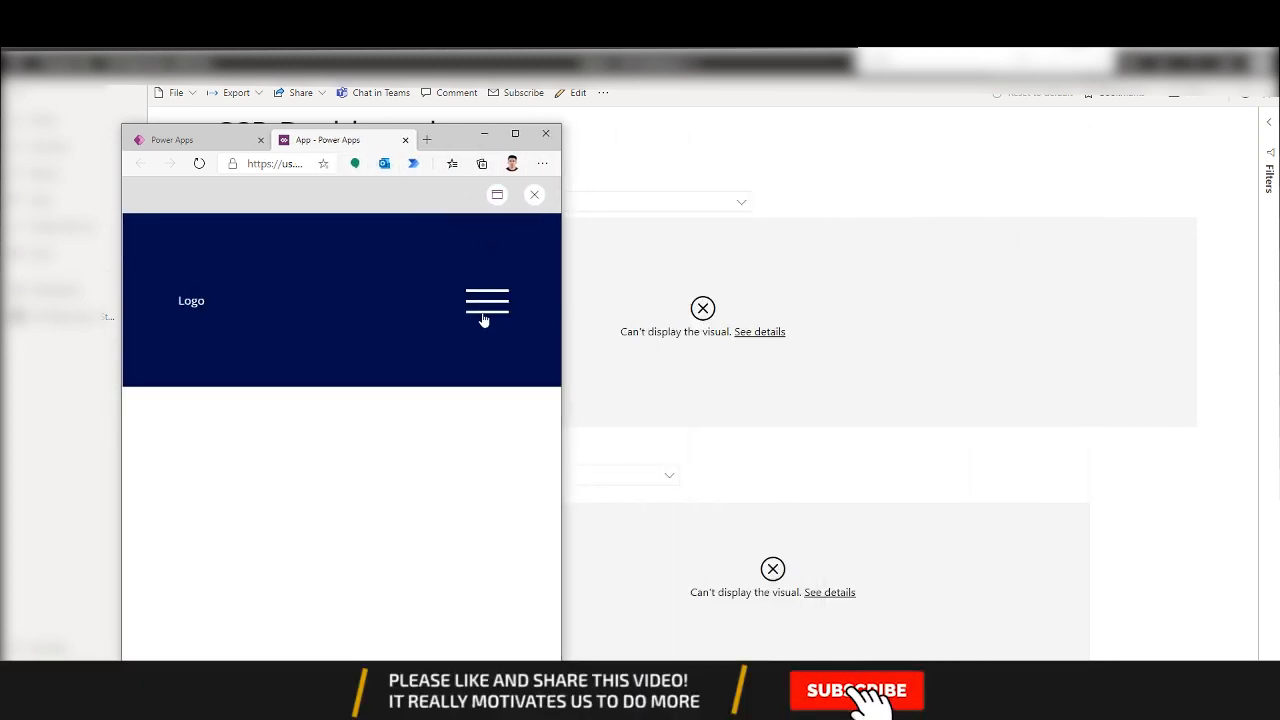
{"action": "left_click", "coordinate": [487, 303]}
{"action": "left_click", "coordinate": [488, 241]}
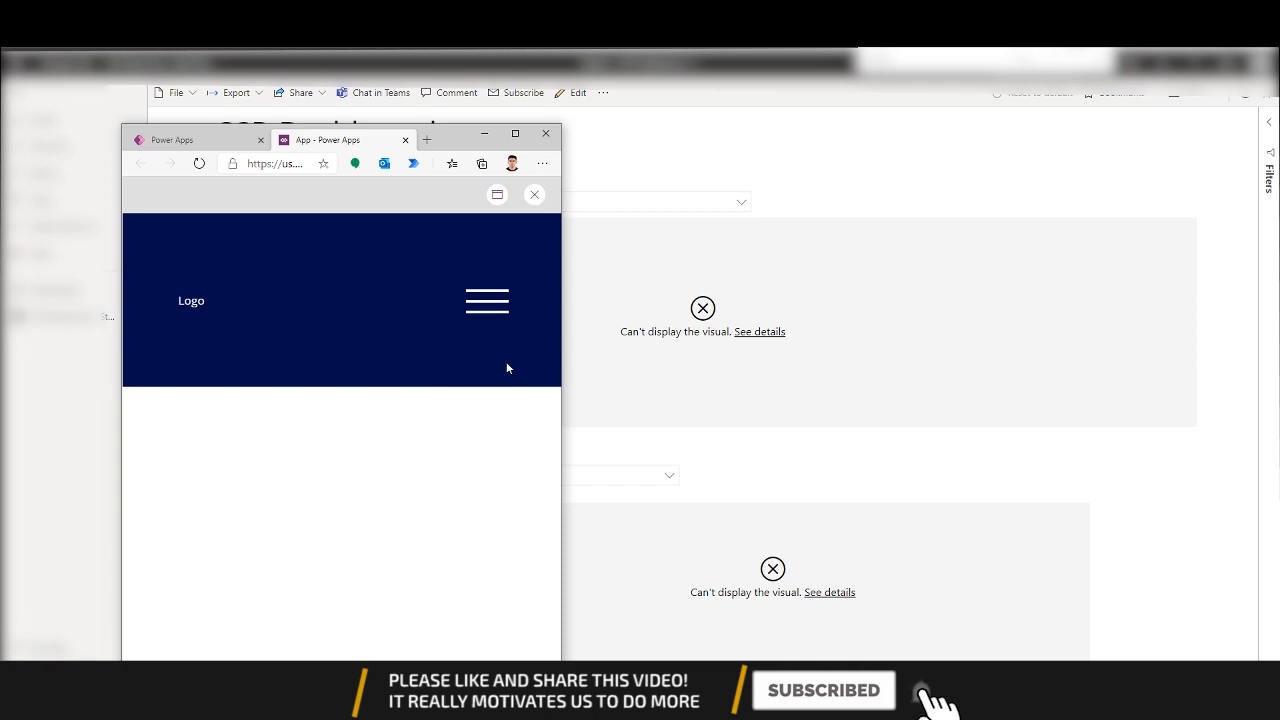
{"action": "left_click", "coordinate": [515, 135]}
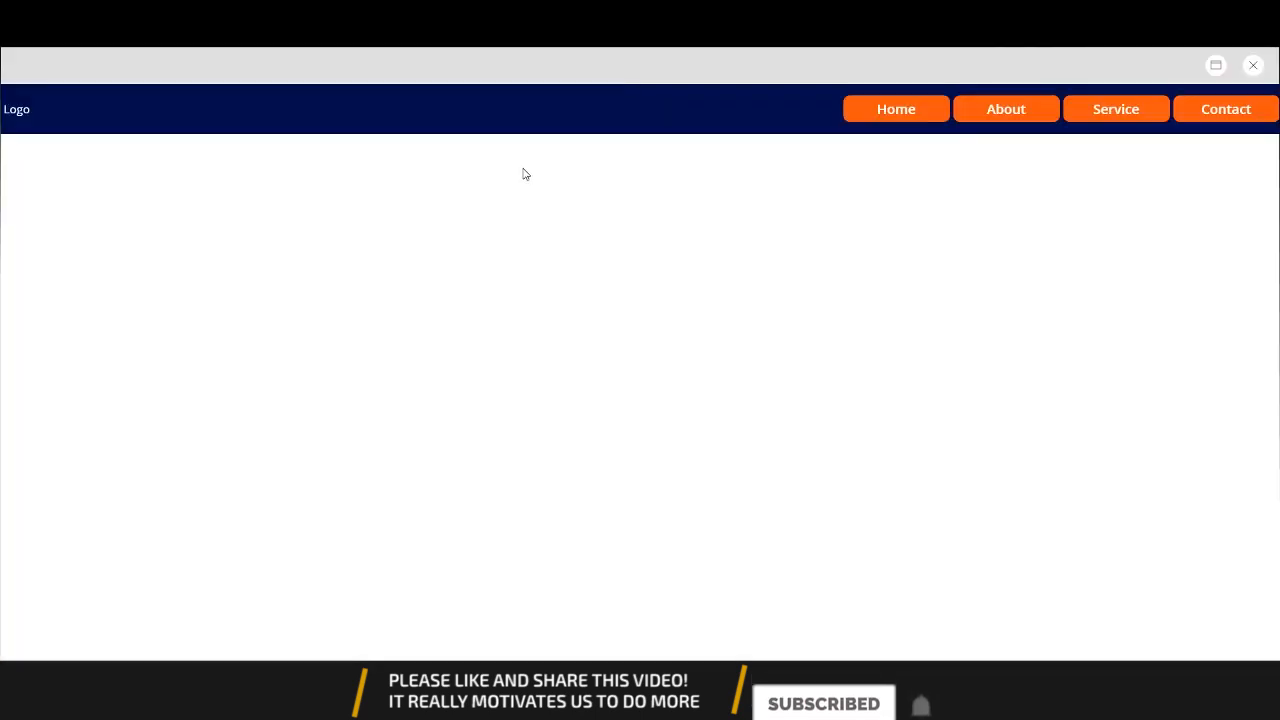
{"action": "left_click", "coordinate": [1252, 66]}
Add && showBurgerMenu to the condition in HeaderContainer1's Height formula, giving If(Screen2.Size<=ScreenSize.Medium && showBurgerMenu, 260, 75)
{"action": "left_click", "coordinate": [880, 243]}
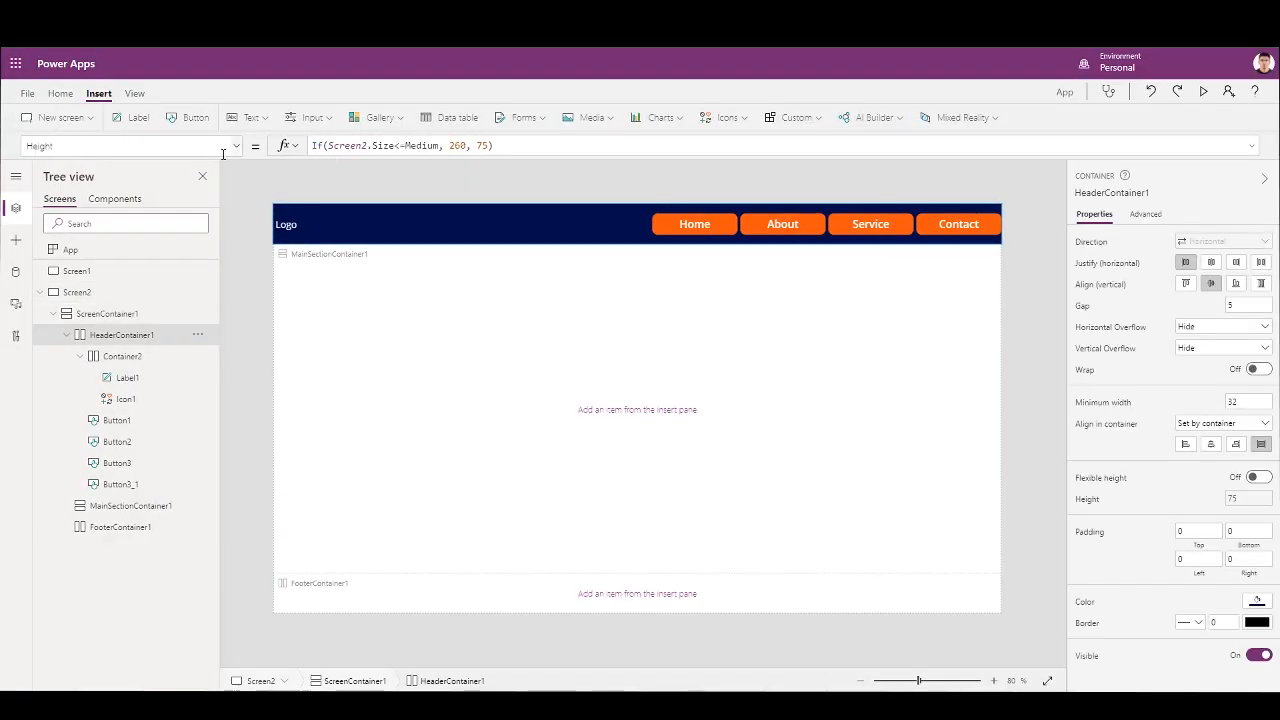
{"action": "left_click", "coordinate": [442, 146]}
{"action": "key", "text": "Left"}
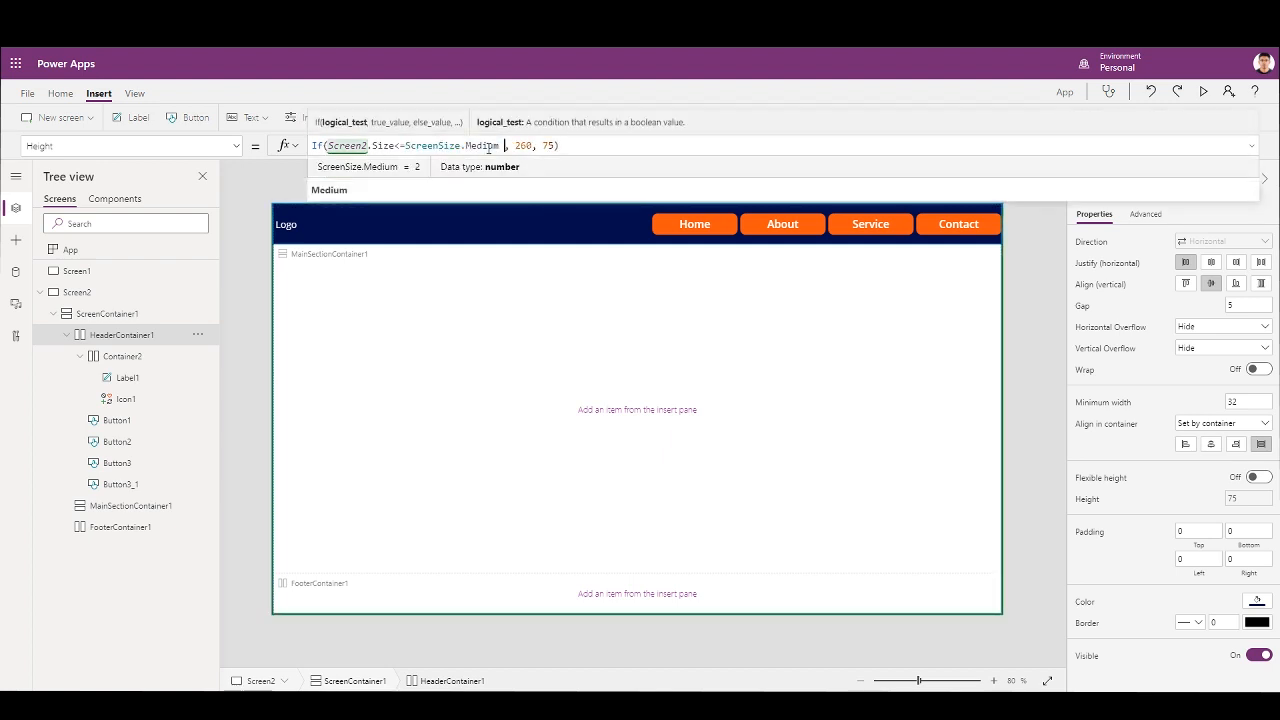
{"action": "type", "text": "&& showBur"}
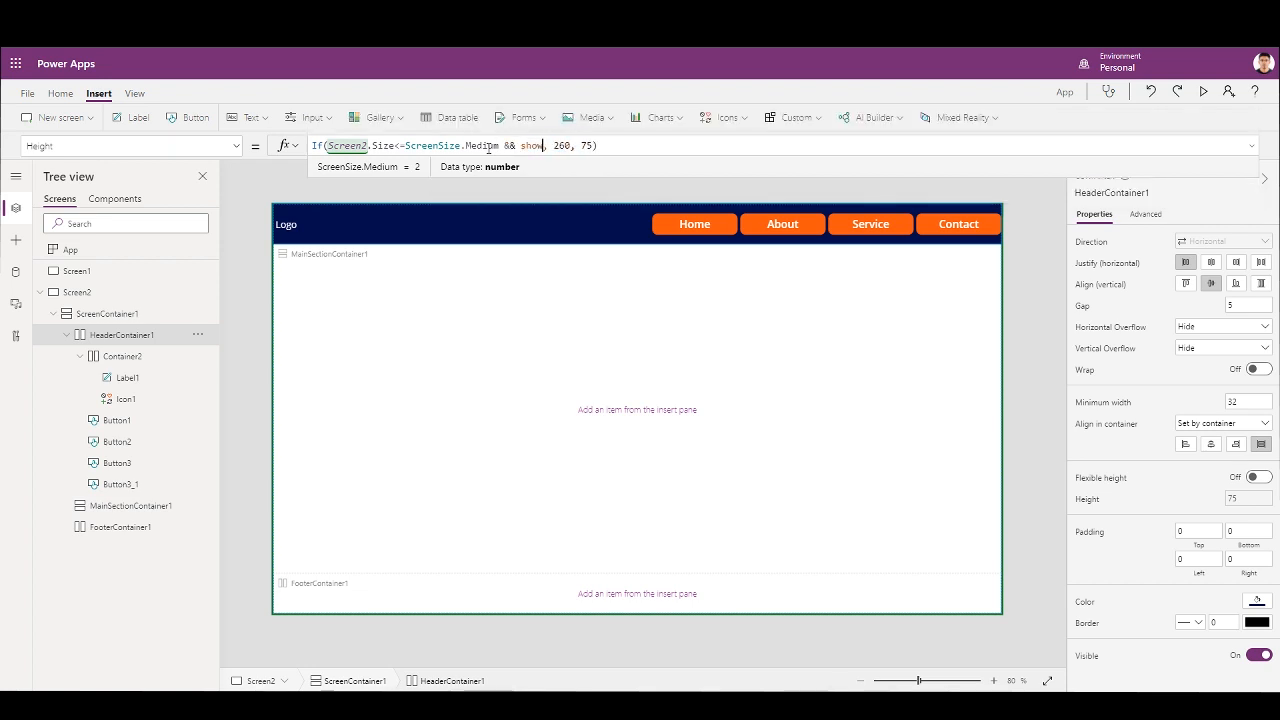
{"action": "type", "text": "gerMenu"}
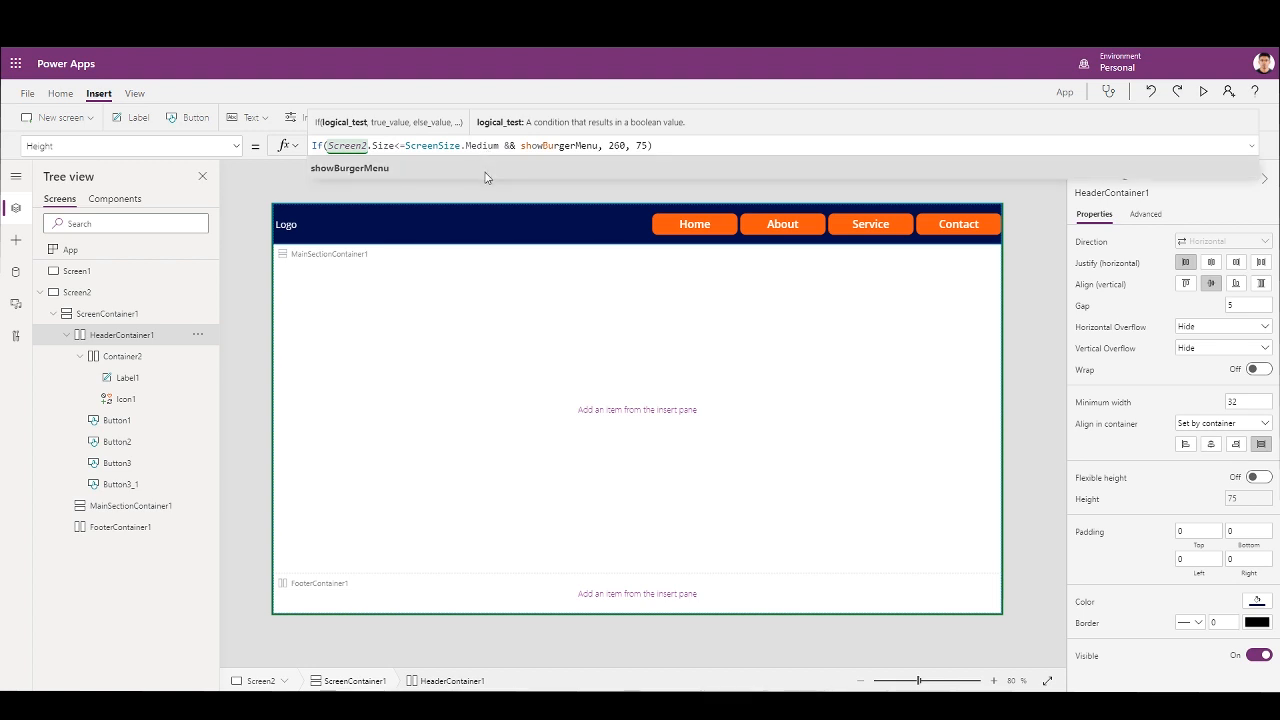
{"action": "left_click", "coordinate": [493, 174]}
{"action": "left_click", "coordinate": [570, 146]}
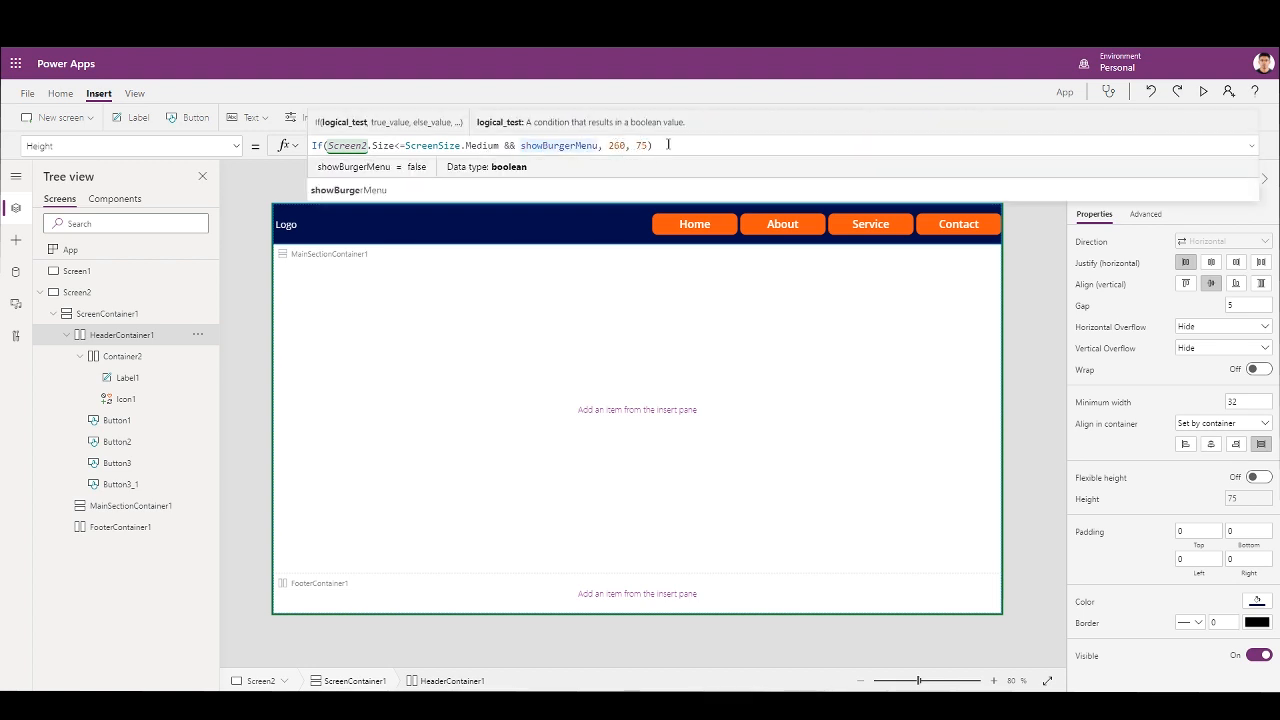
Preview the app, toggle the hamburger menu in a narrow window, check the header in a maximized window and close the preview
{"action": "left_click", "coordinate": [1030, 300]}
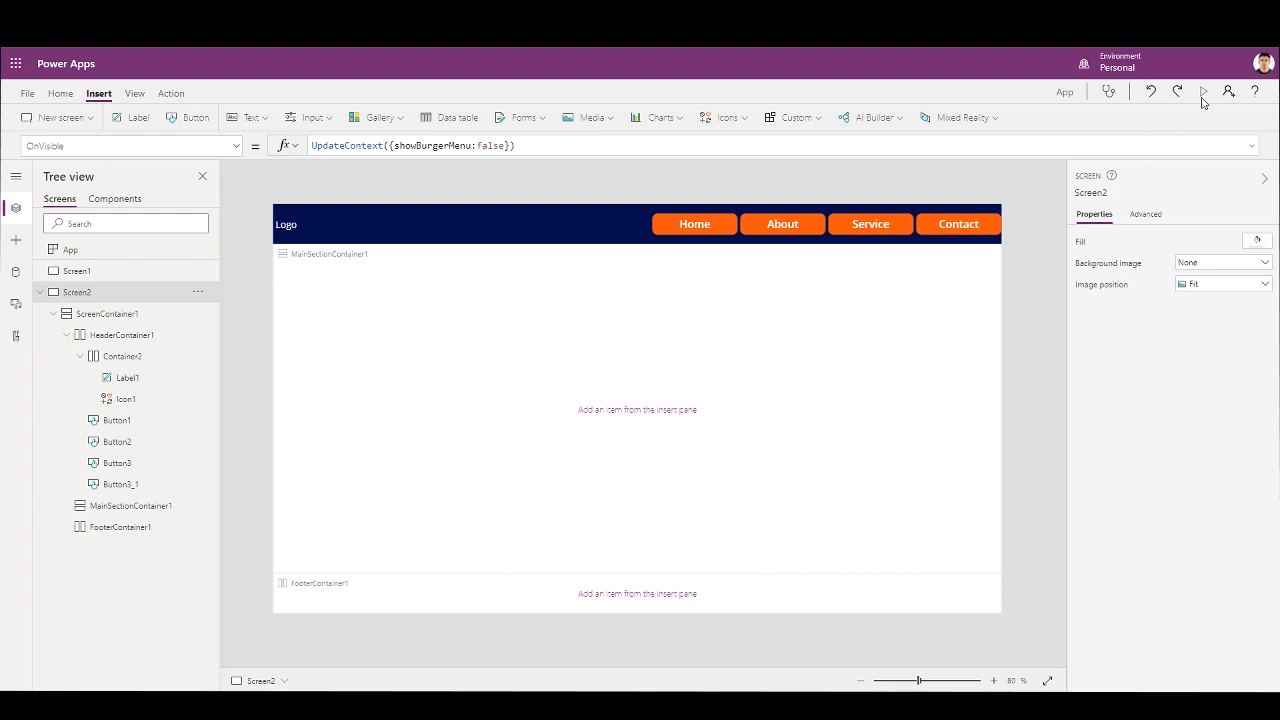
{"action": "left_click", "coordinate": [1203, 93]}
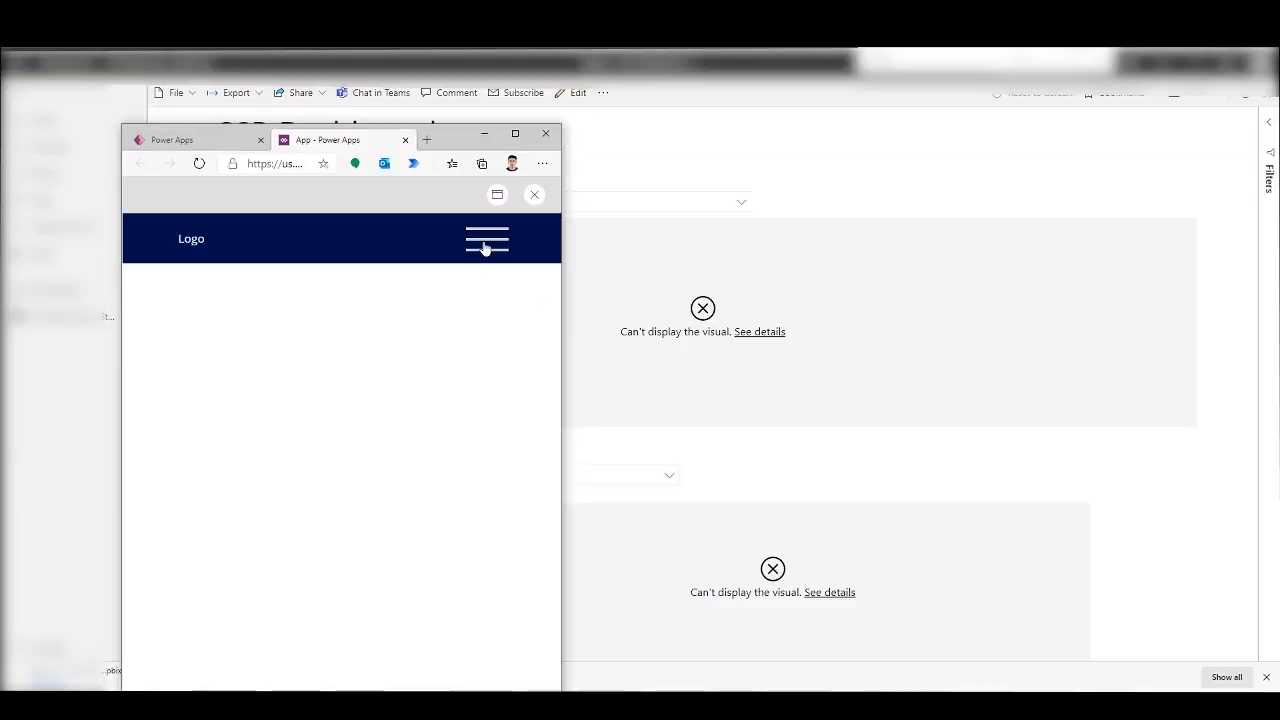
{"action": "left_click", "coordinate": [486, 242]}
{"action": "left_click", "coordinate": [486, 242]}
{"action": "left_click", "coordinate": [486, 242]}
{"action": "left_click", "coordinate": [486, 242]}
{"action": "left_click", "coordinate": [486, 242]}
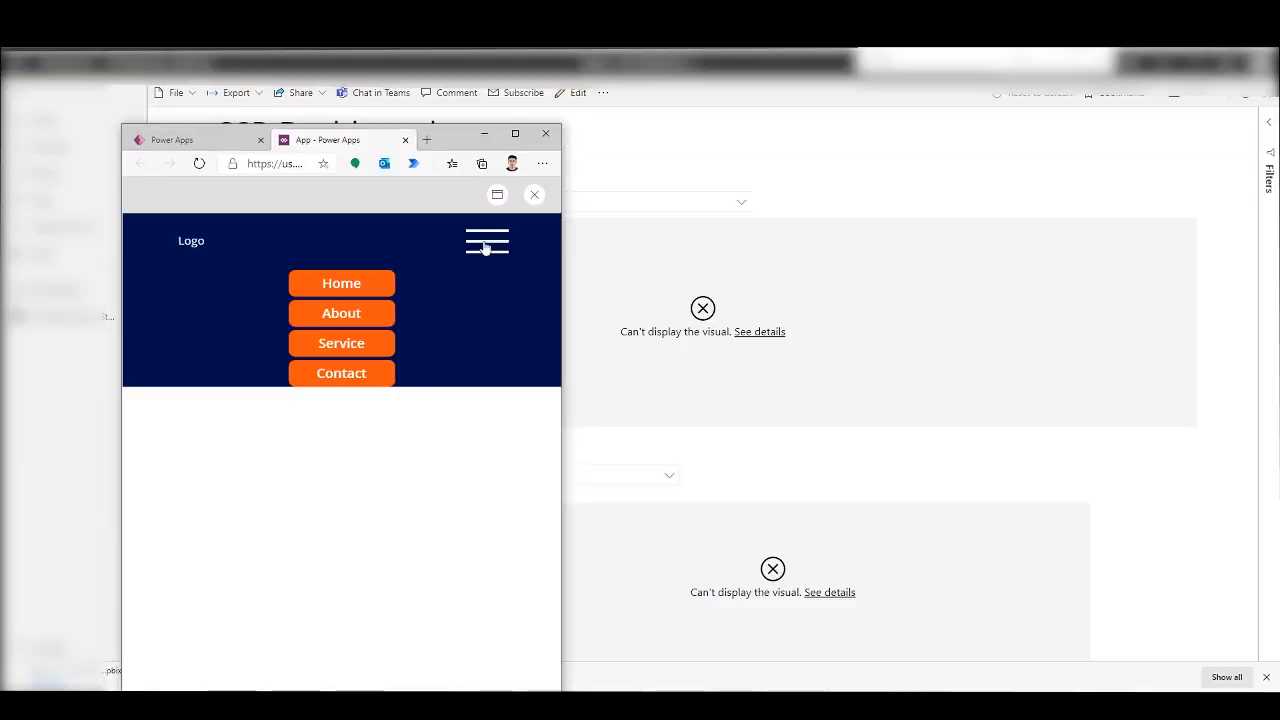
{"action": "left_click_drag", "start_coordinate": [562, 273], "coordinate": [617, 306]}
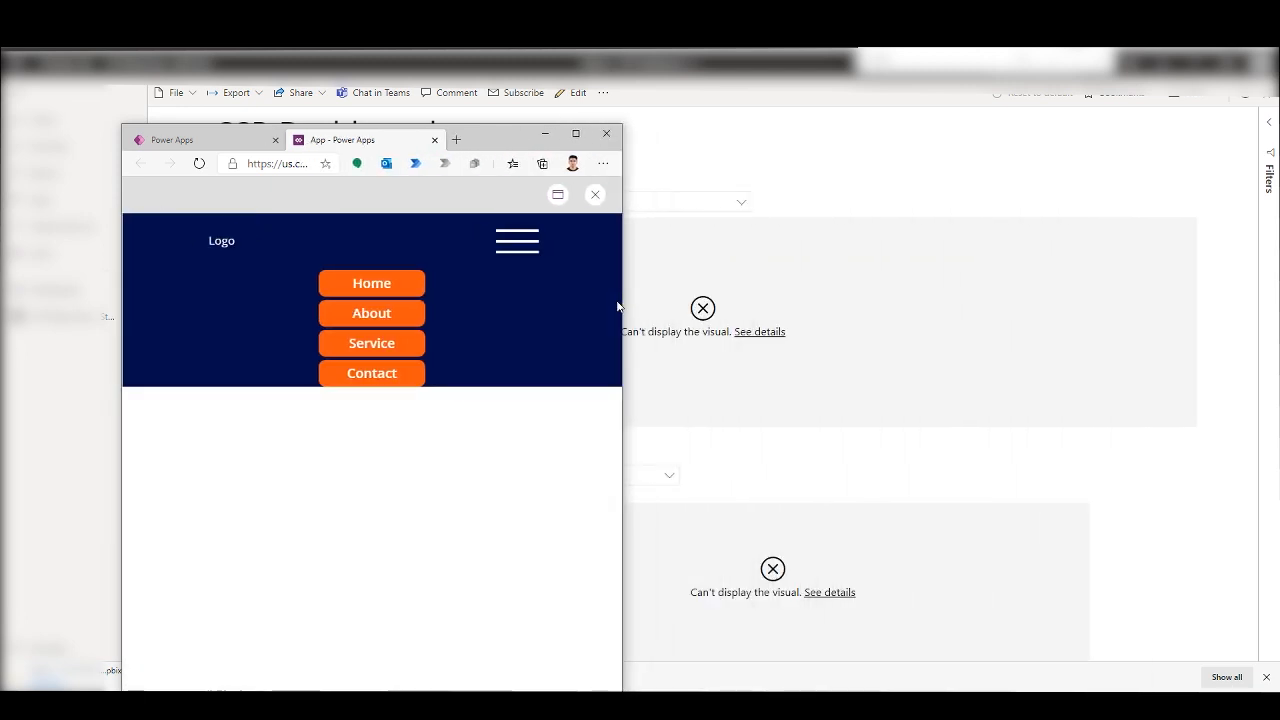
{"action": "left_click", "coordinate": [518, 244]}
{"action": "left_click", "coordinate": [575, 133]}
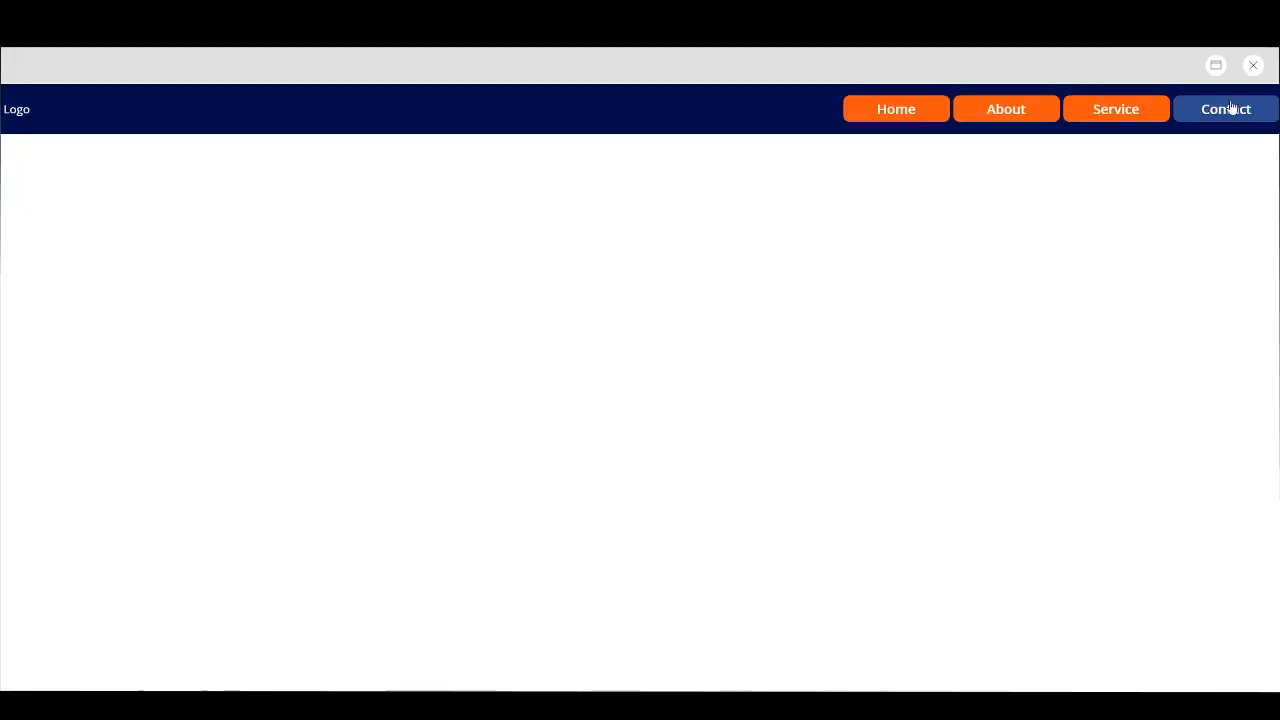
{"action": "left_click", "coordinate": [1253, 66]}
Insert an edit form into MainSectionContainer1
{"action": "left_click", "coordinate": [435, 288]}
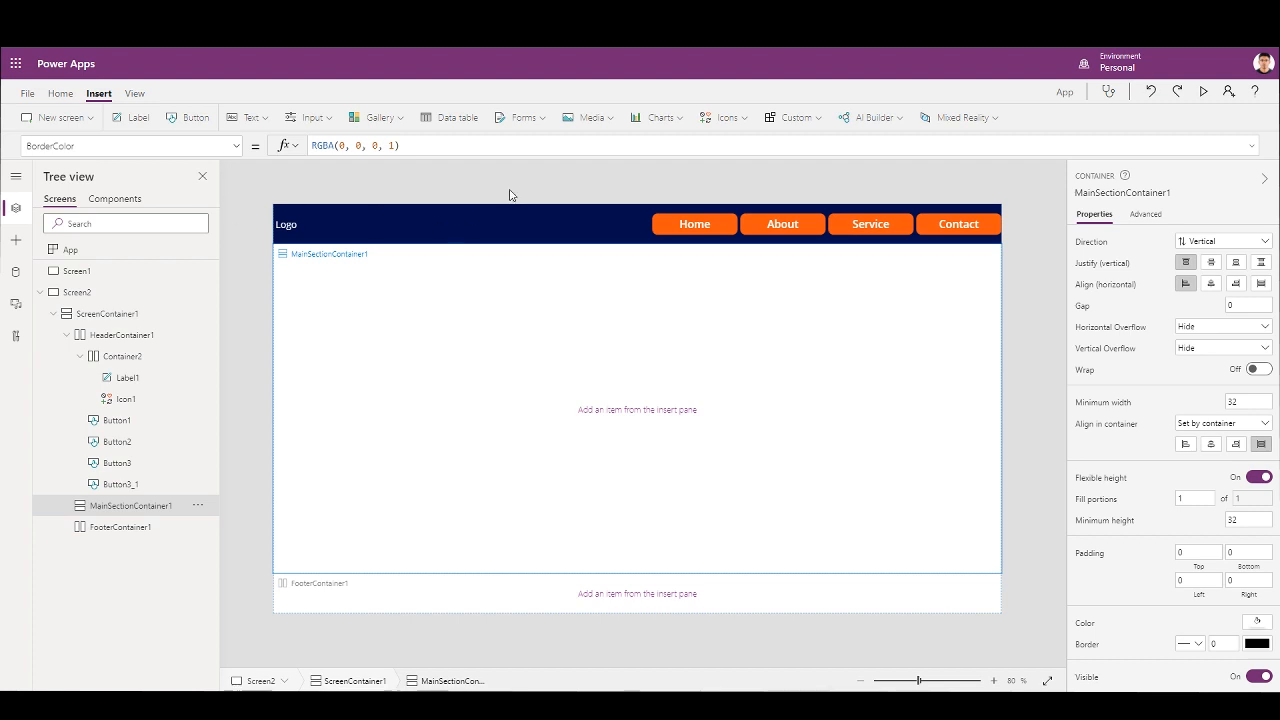
{"action": "left_click", "coordinate": [523, 118]}
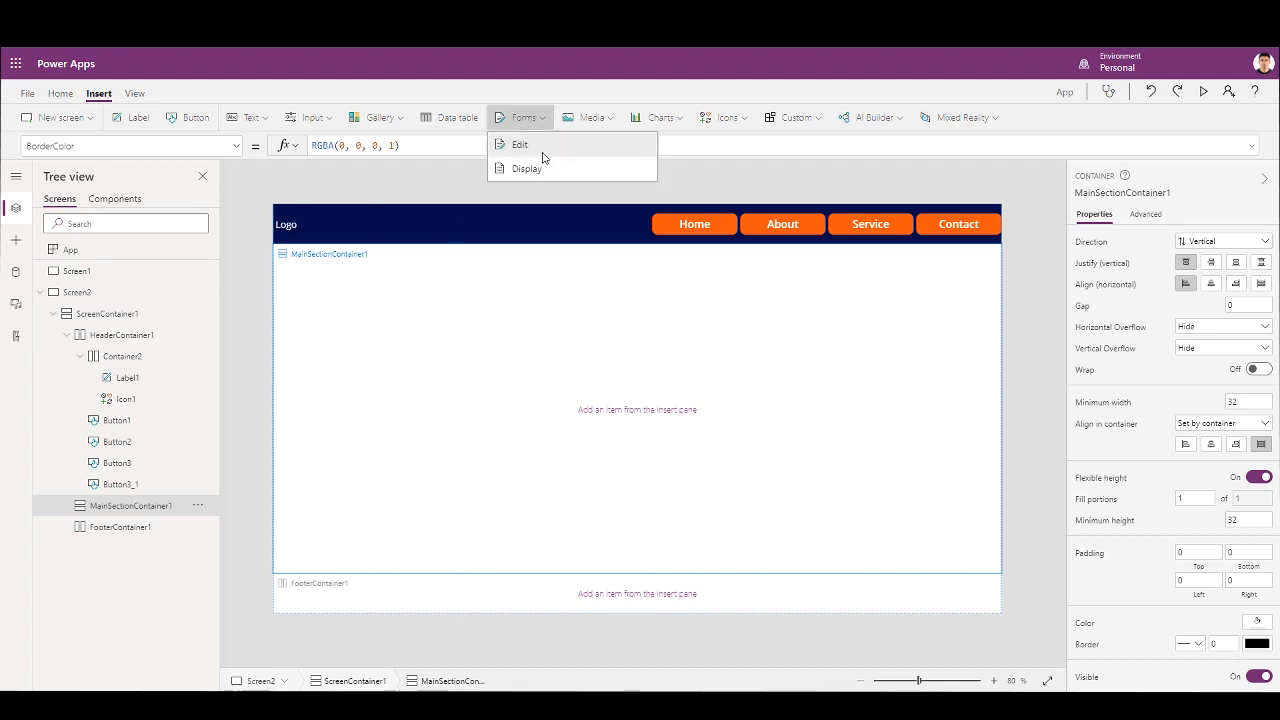
{"action": "left_click", "coordinate": [544, 152]}
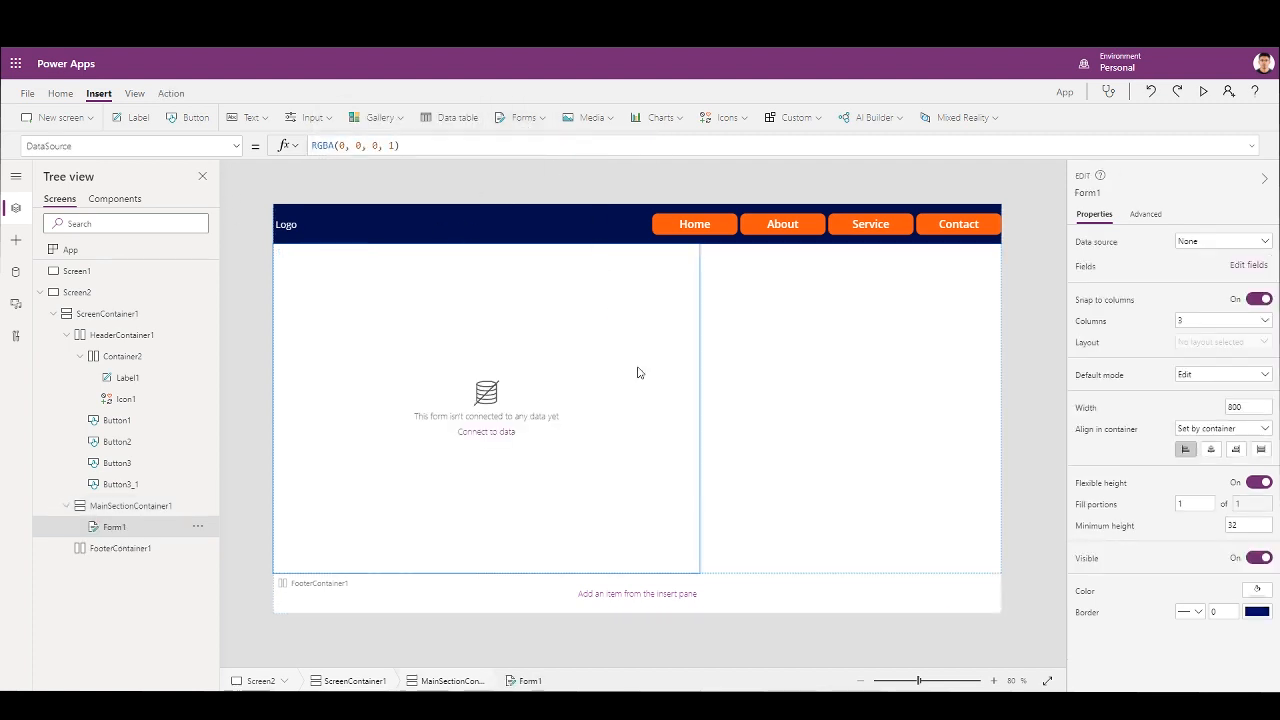
Connect the form to the Accounts data source and set its default mode to New
{"action": "left_click", "coordinate": [1227, 243]}
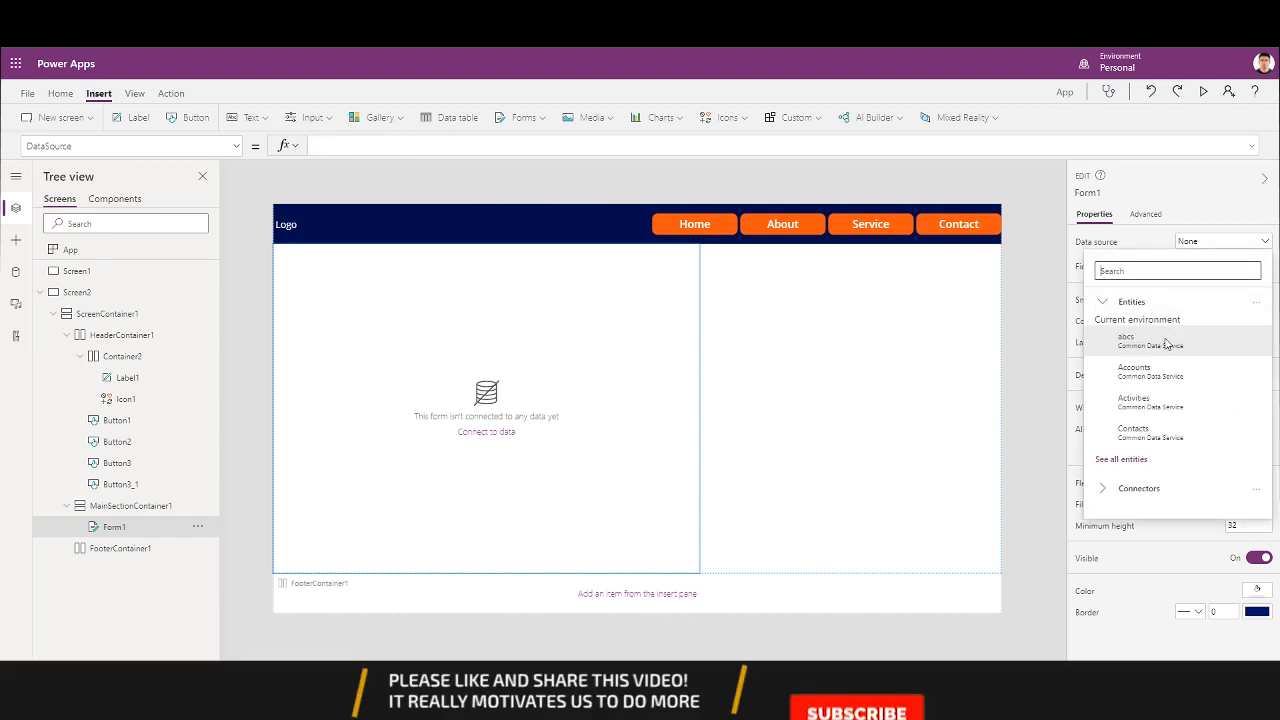
{"action": "left_click", "coordinate": [1135, 372]}
{"action": "left_click", "coordinate": [1218, 378]}
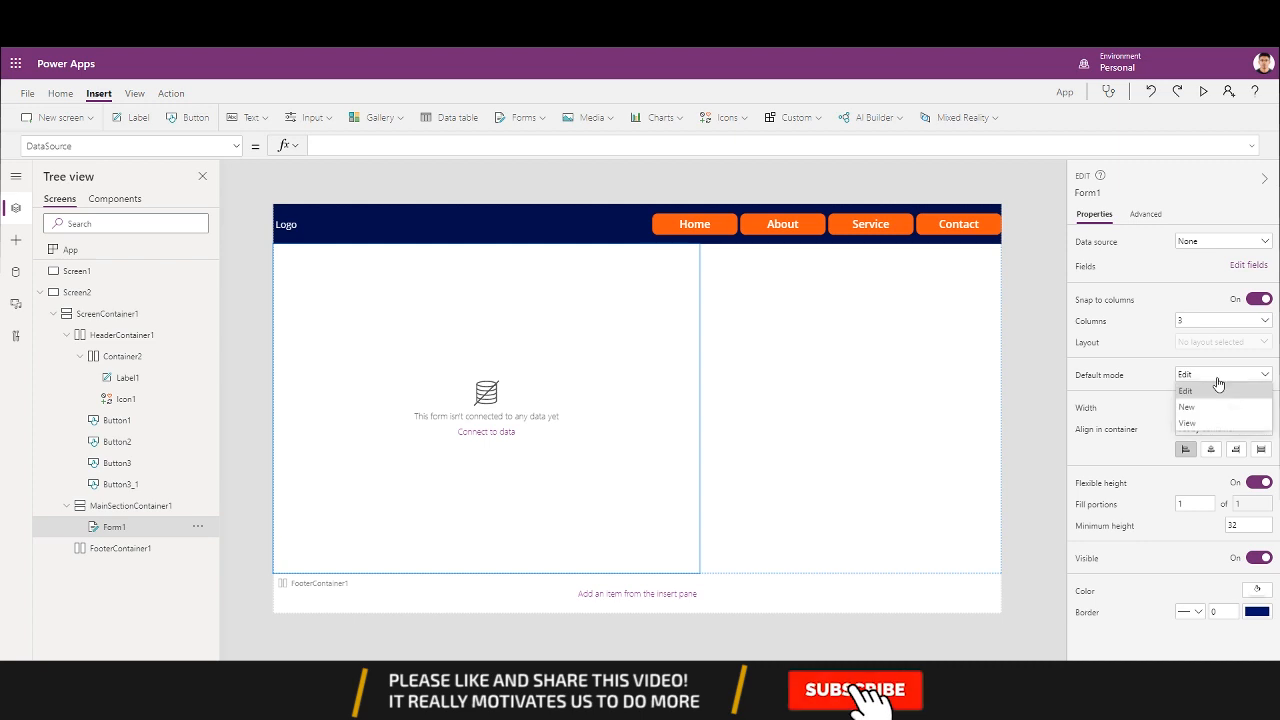
{"action": "left_click", "coordinate": [1200, 406]}
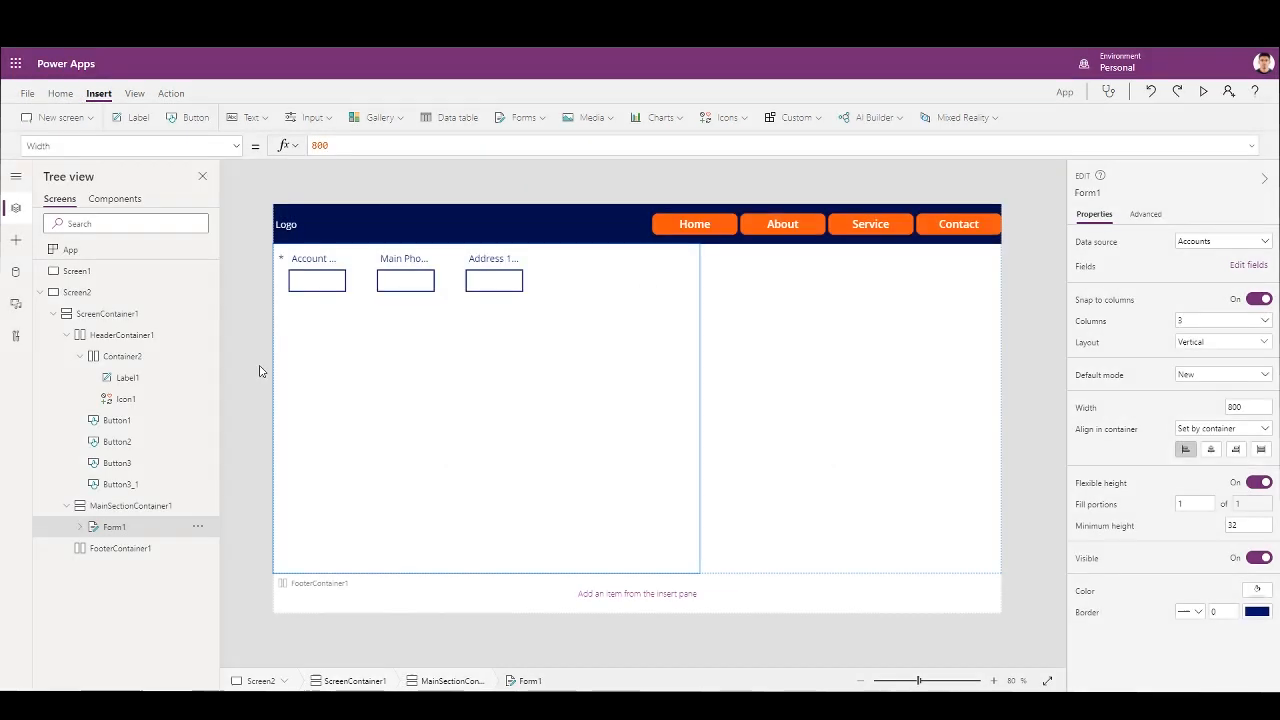
{"action": "left_click", "coordinate": [259, 371]}
{"action": "left_click", "coordinate": [460, 425]}
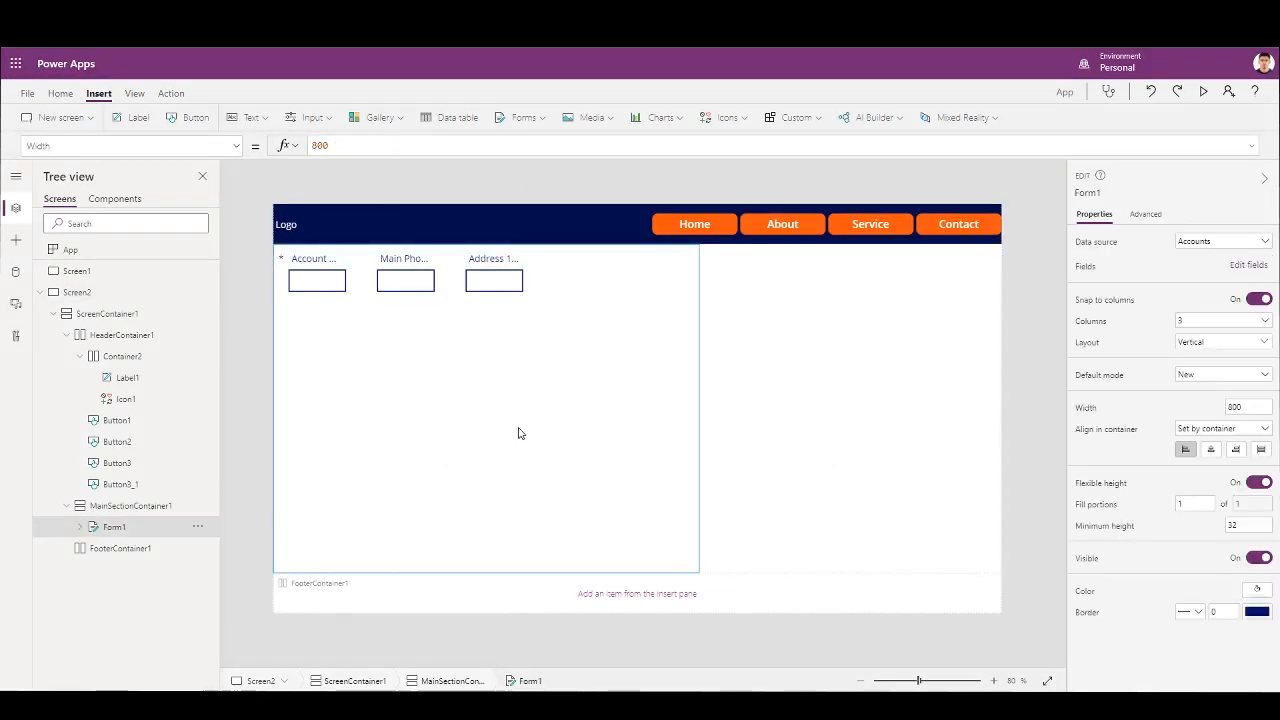
Set the Width formula of MainSectionContainer1 to Parent.Width
{"action": "left_click", "coordinate": [898, 416]}
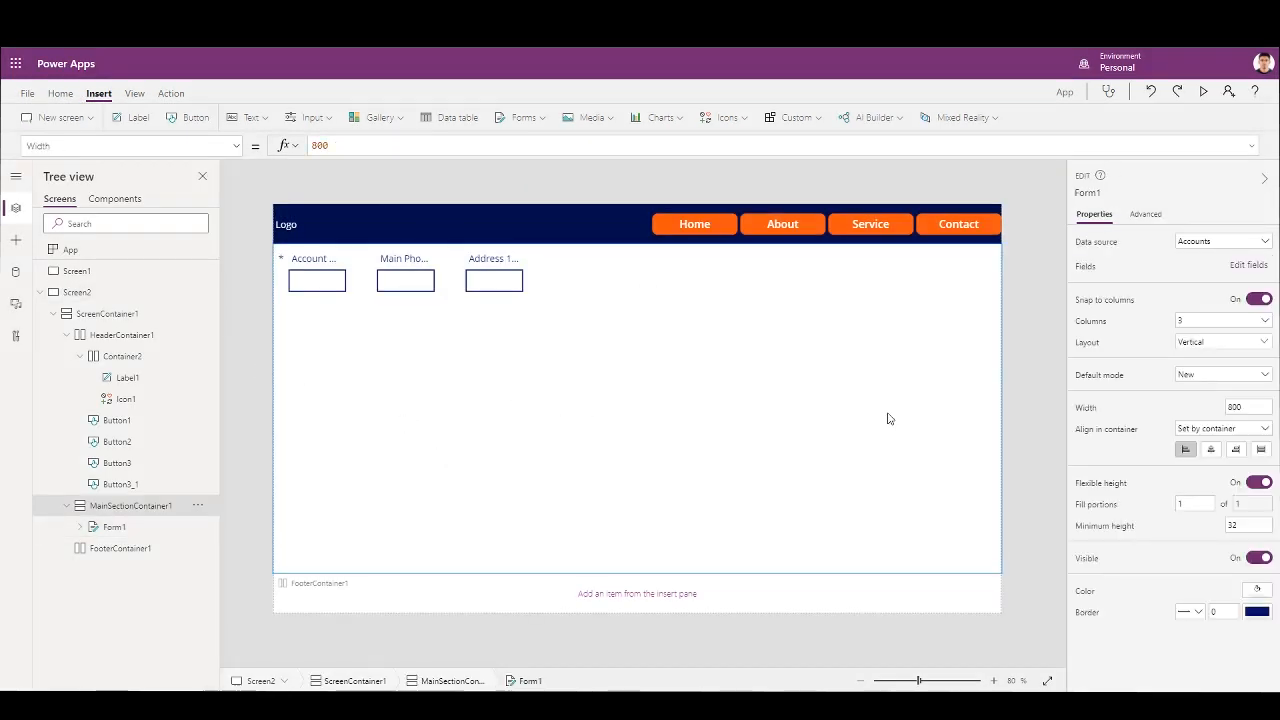
{"action": "left_click", "coordinate": [237, 146]}
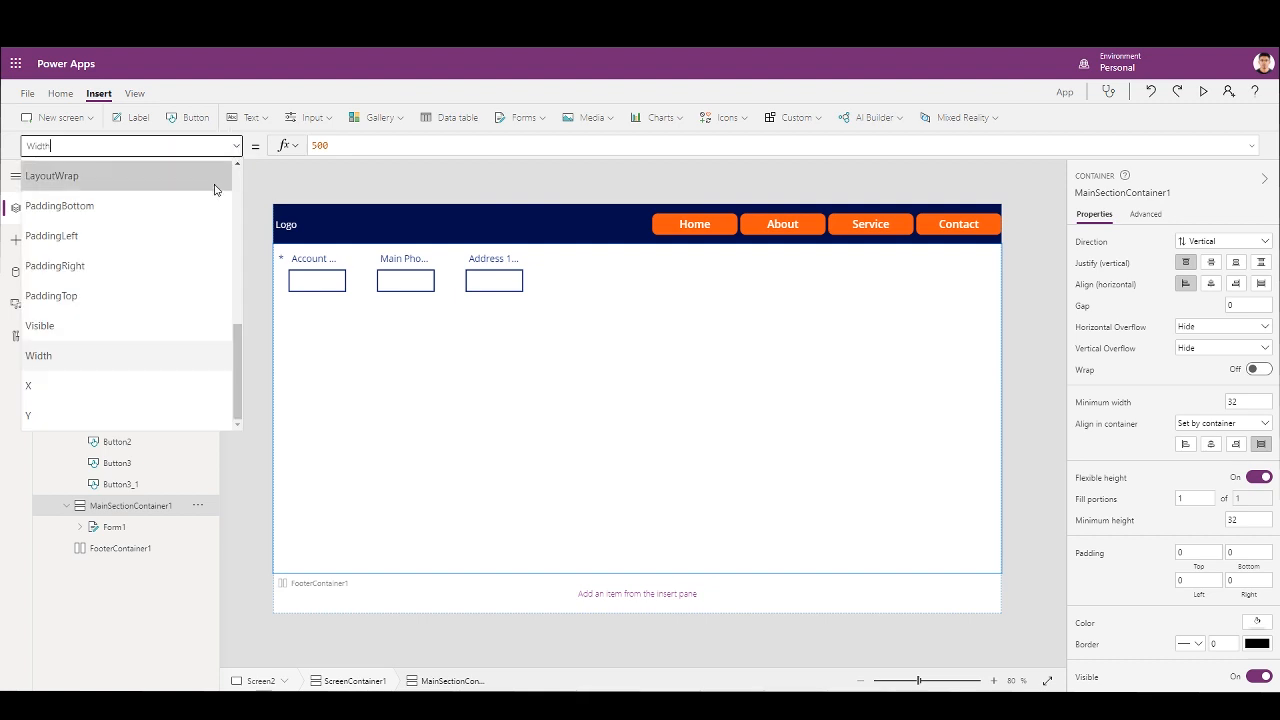
{"action": "left_click", "coordinate": [131, 355]}
{"action": "double_click", "coordinate": [340, 147]}
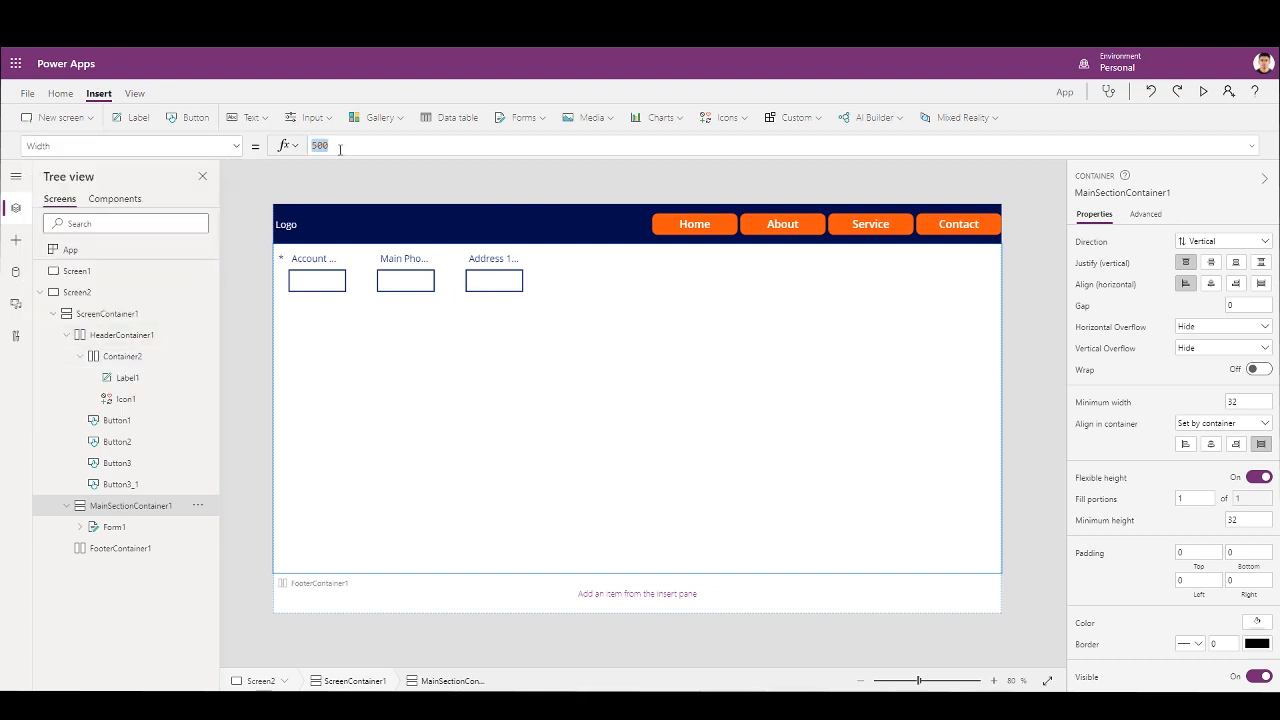
{"action": "type", "text": "Parent."}
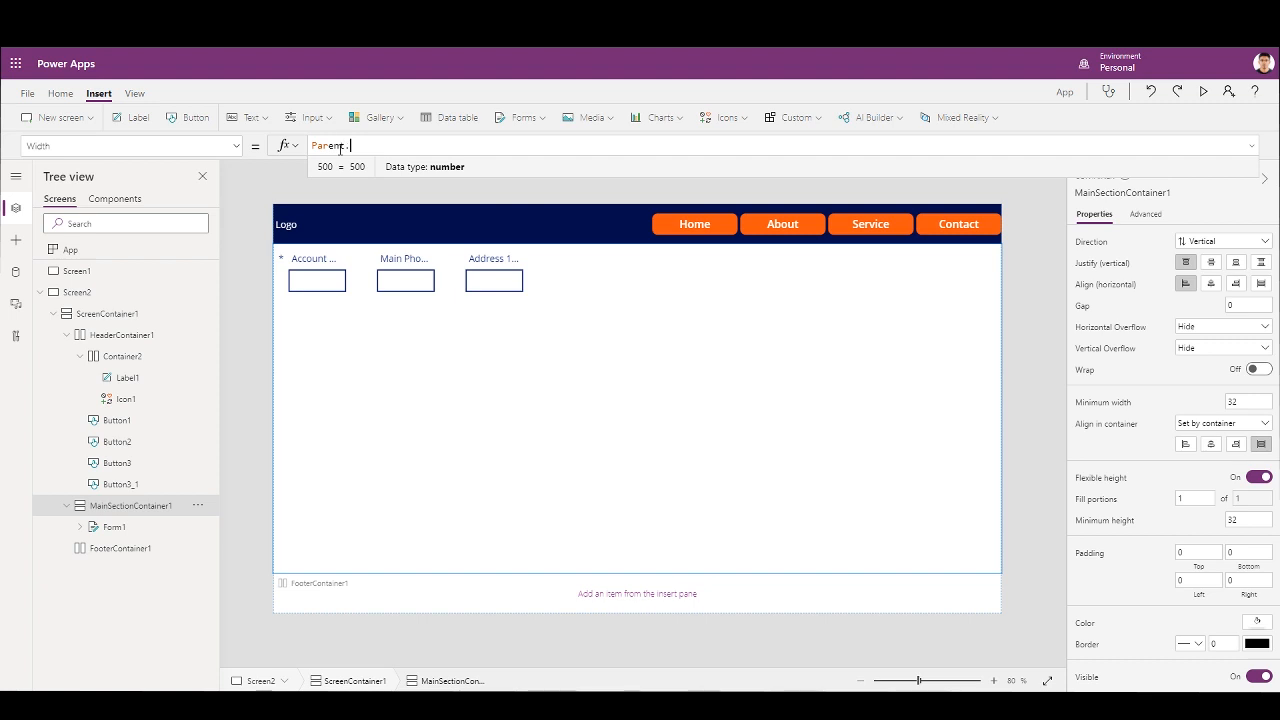
{"action": "type", "text": "Width"}
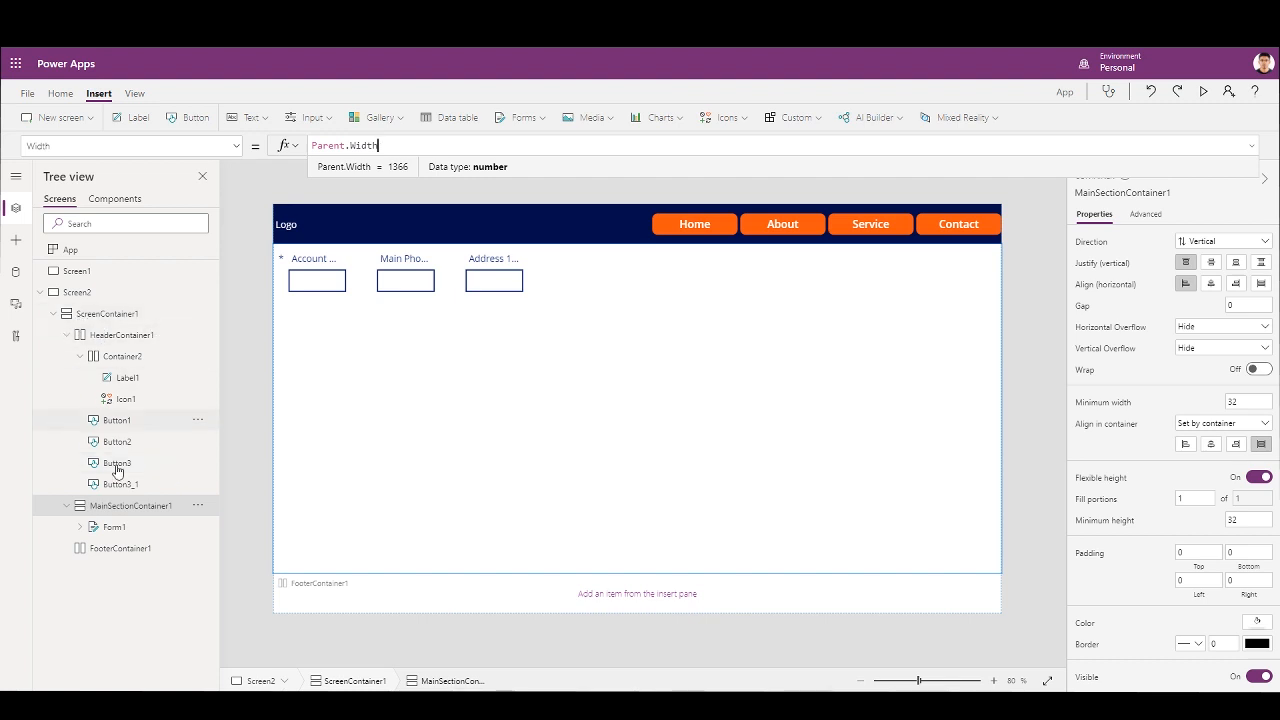
Set the Width formula of Form1 to Parent.Width
{"action": "left_click", "coordinate": [115, 530]}
{"action": "double_click", "coordinate": [118, 528]}
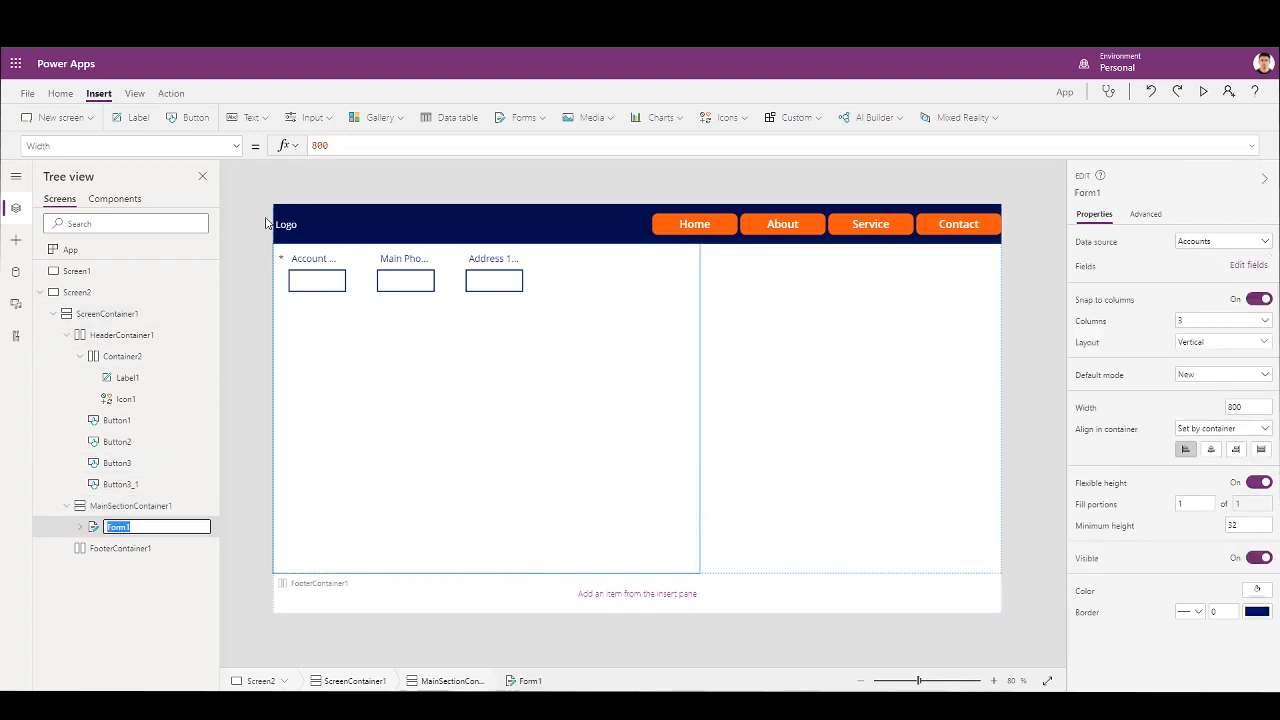
{"action": "double_click", "coordinate": [338, 143]}
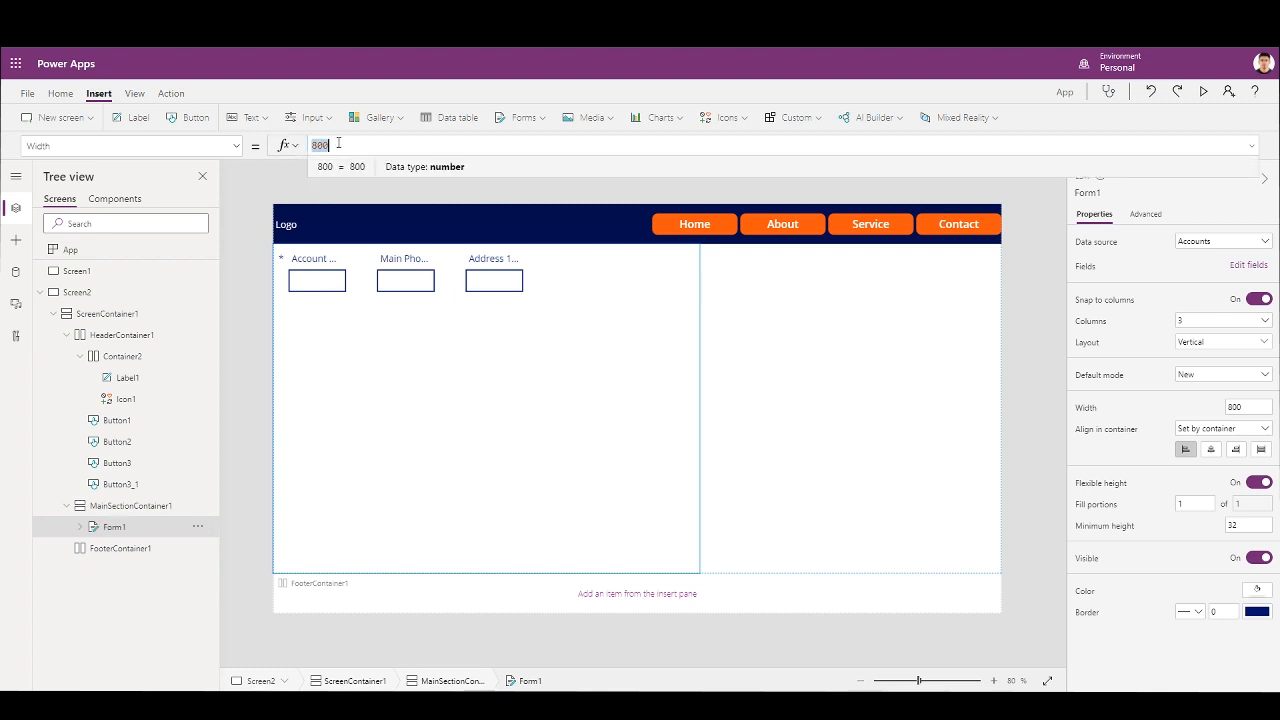
{"action": "type", "text": "Parent"}
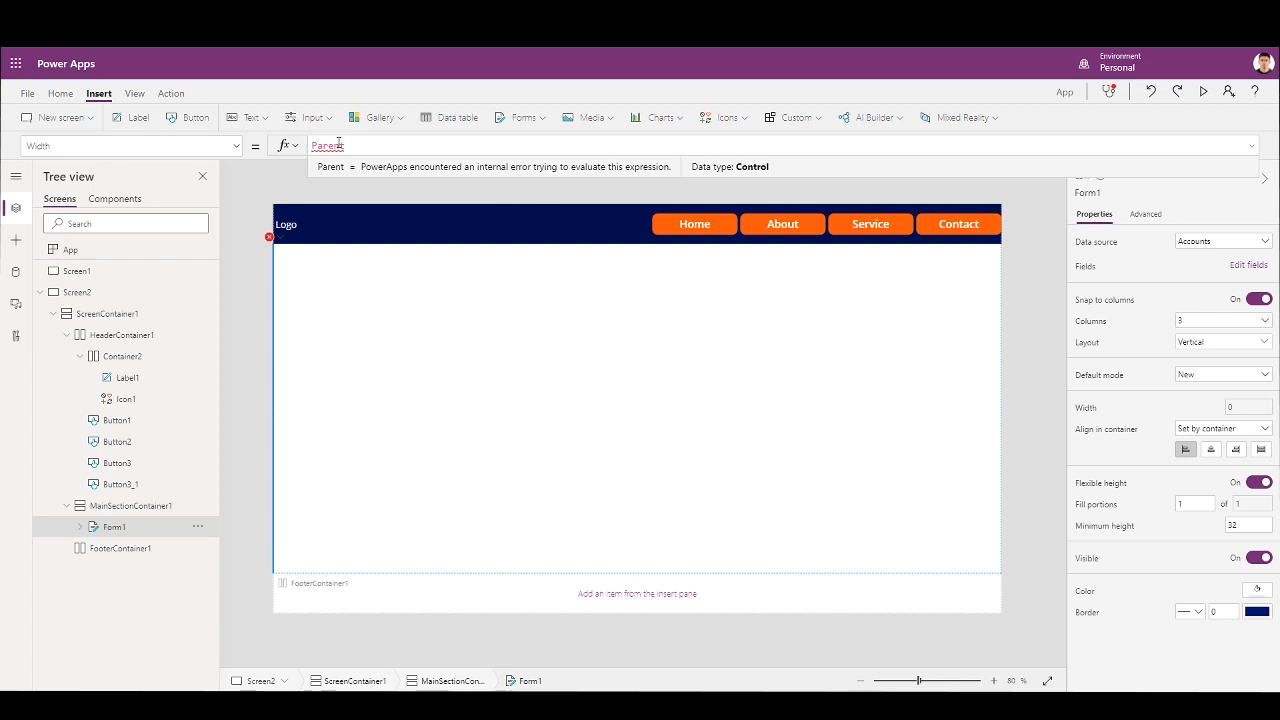
{"action": "type", "text": ".Width"}
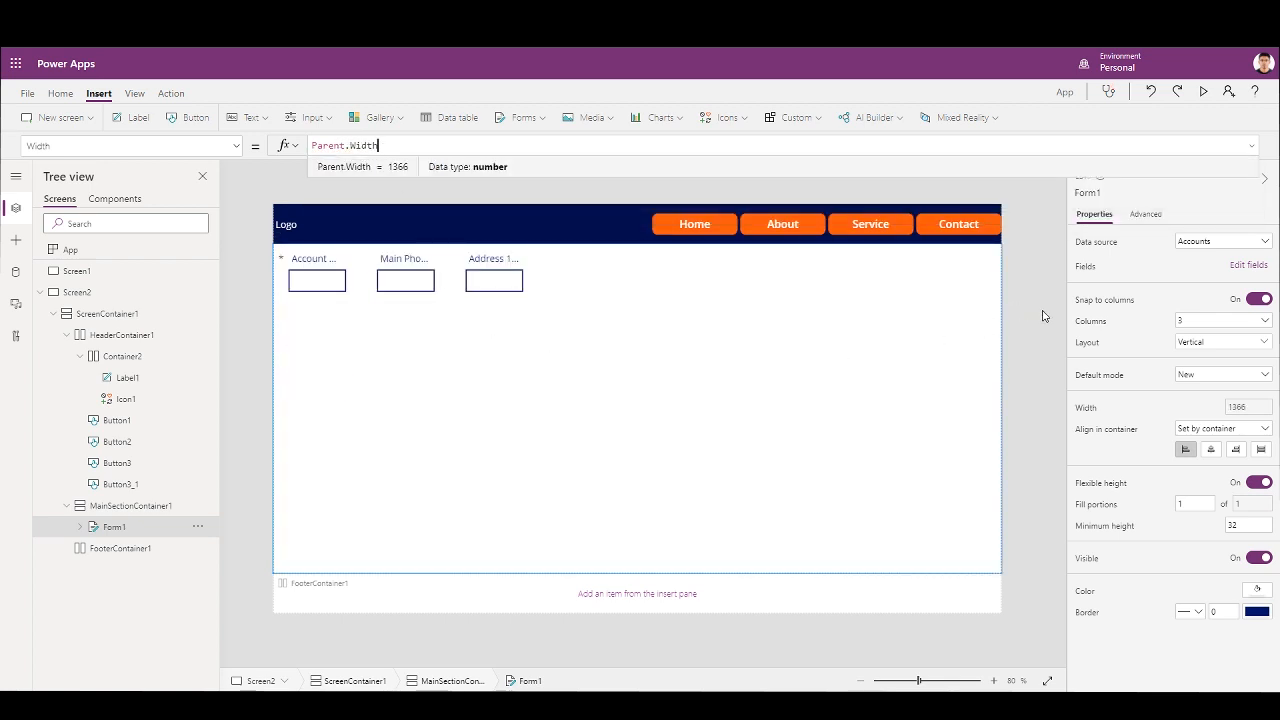
Switch the form's columns to 2 and back to 3 to redistribute its fields across the full width
{"action": "left_click", "coordinate": [1240, 328]}
{"action": "left_click", "coordinate": [1227, 349]}
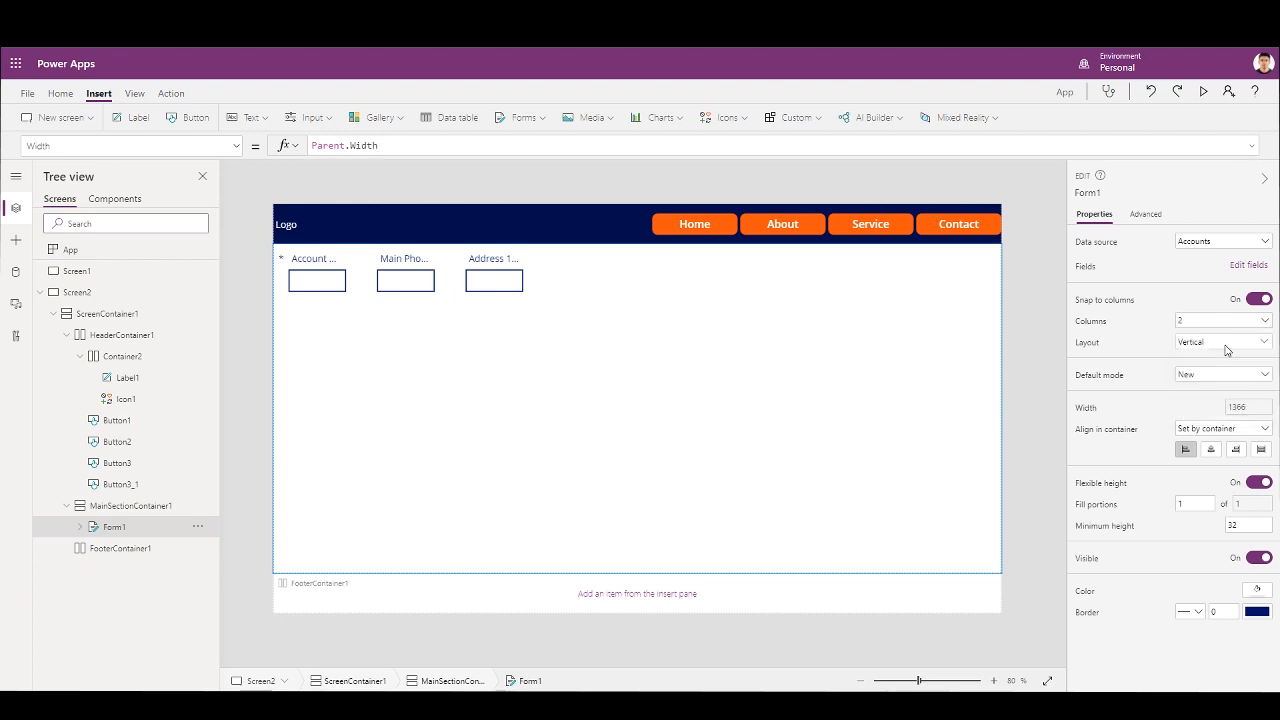
{"action": "left_click", "coordinate": [1226, 324]}
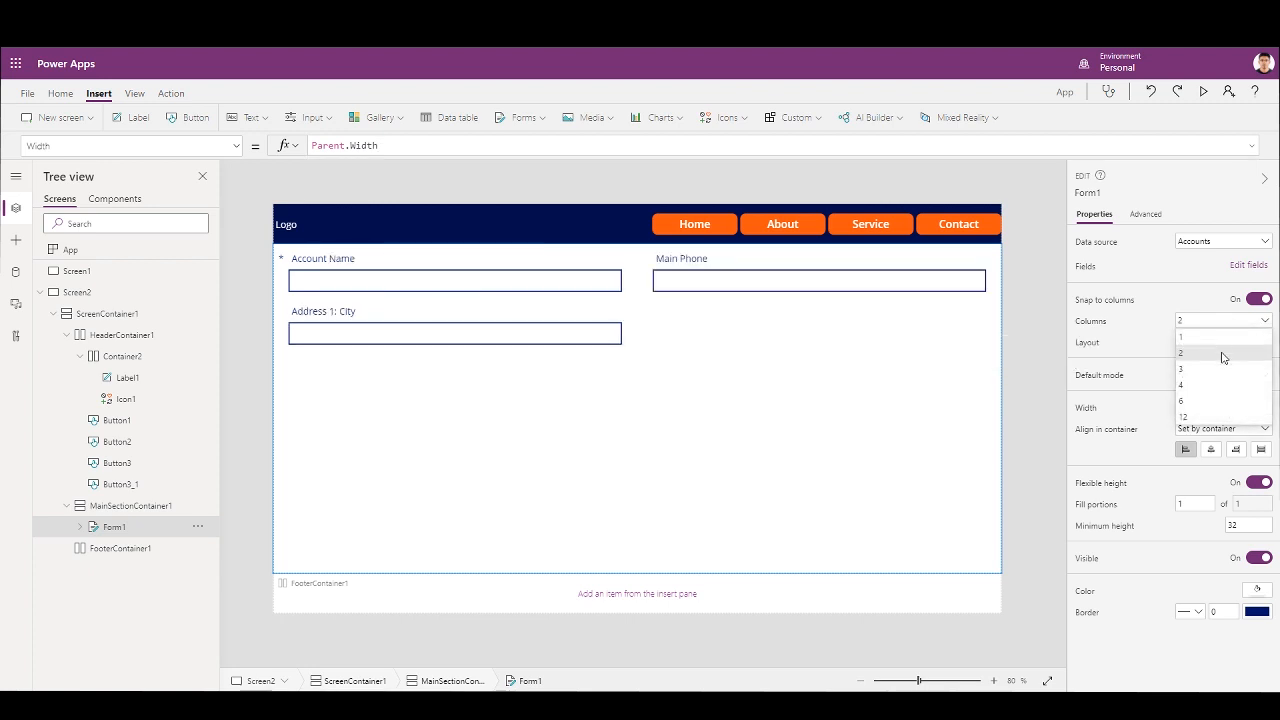
{"action": "left_click", "coordinate": [1222, 368]}
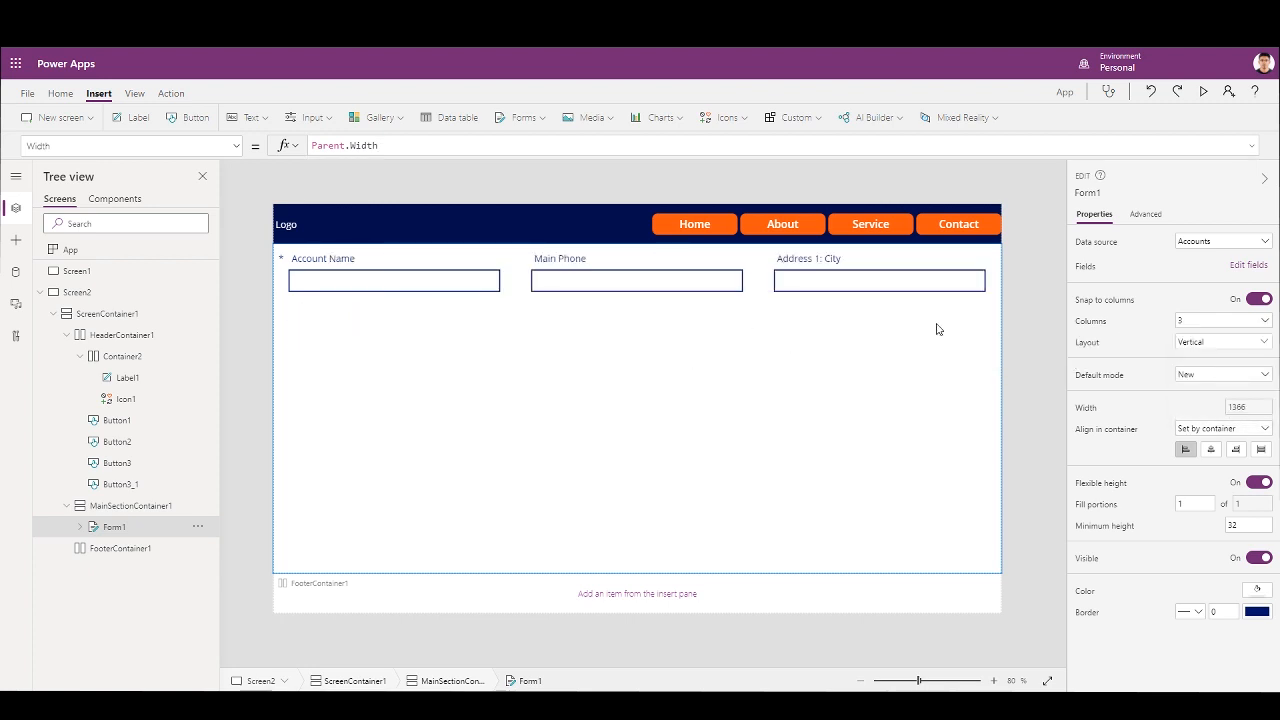
Preview the app, test the form layout and hamburger toggle in a narrow window, check them maximized, and return to the form in the editor
{"action": "left_click", "coordinate": [1025, 310]}
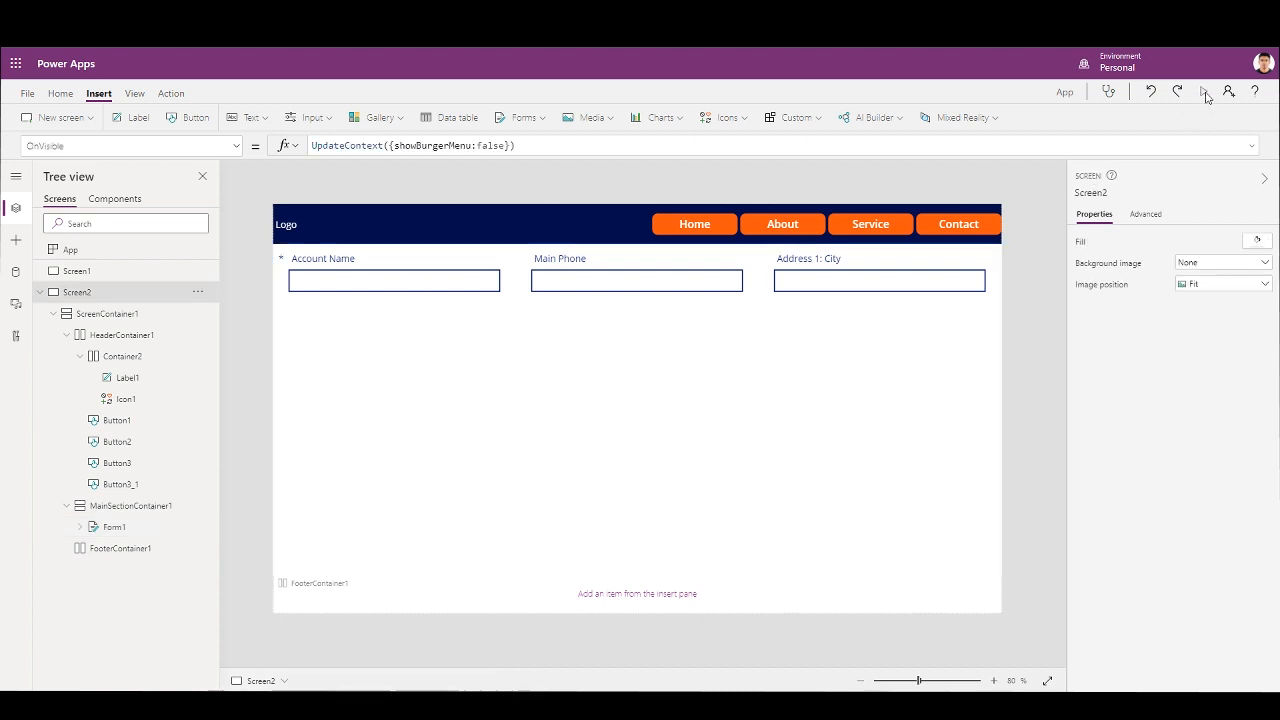
{"action": "left_click", "coordinate": [1205, 92]}
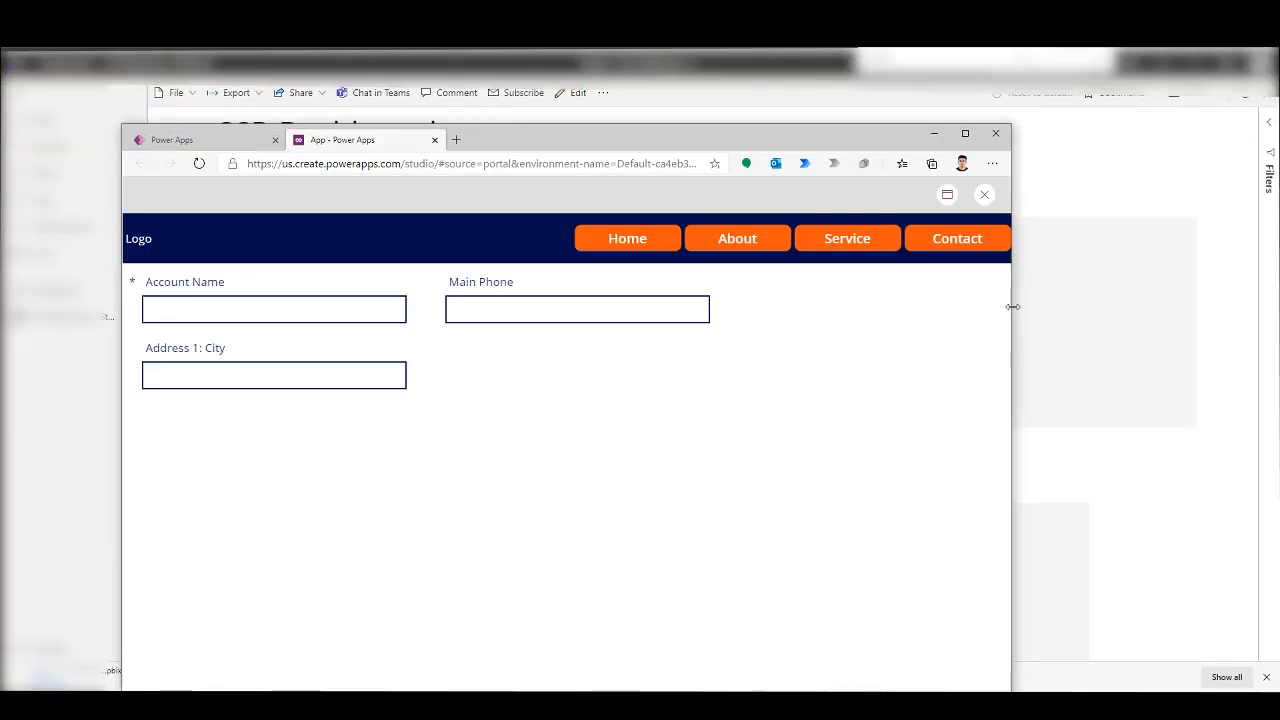
{"action": "left_click_drag", "start_coordinate": [1011, 300], "coordinate": [426, 313]}
{"action": "left_click", "coordinate": [433, 249]}
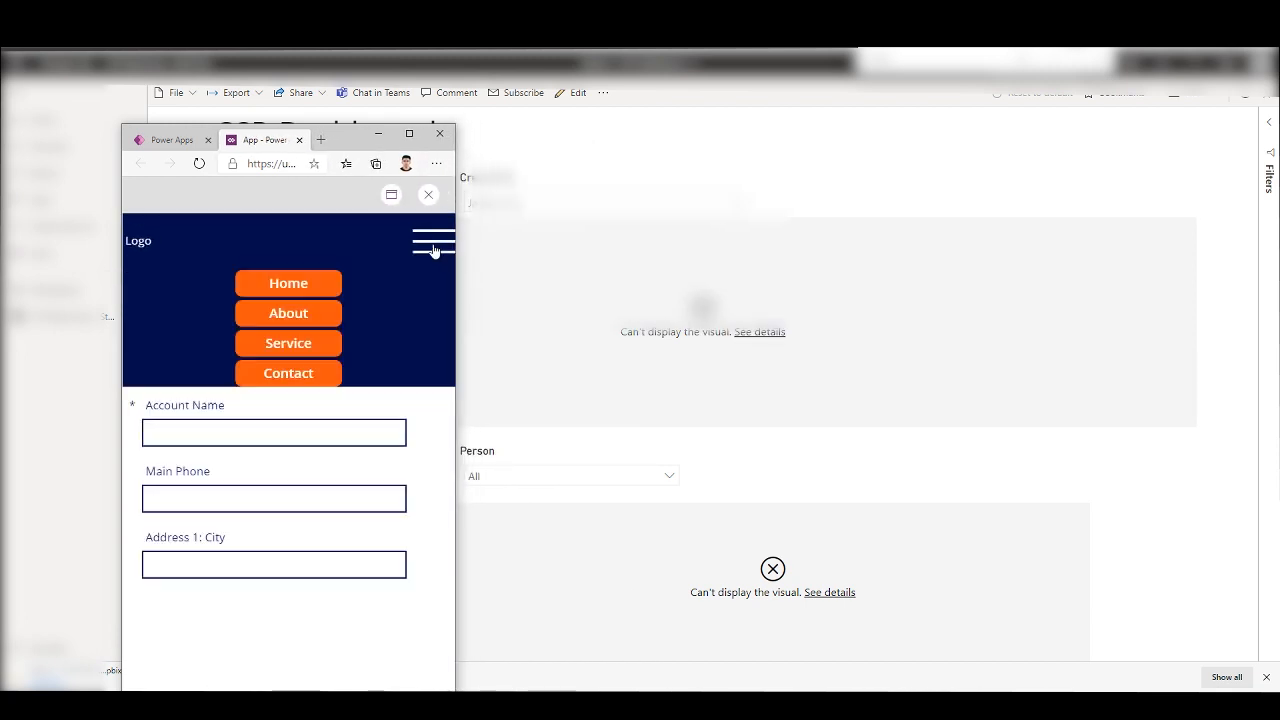
{"action": "left_click", "coordinate": [433, 249]}
{"action": "left_click", "coordinate": [433, 249]}
{"action": "left_click", "coordinate": [433, 249]}
{"action": "left_click", "coordinate": [433, 249]}
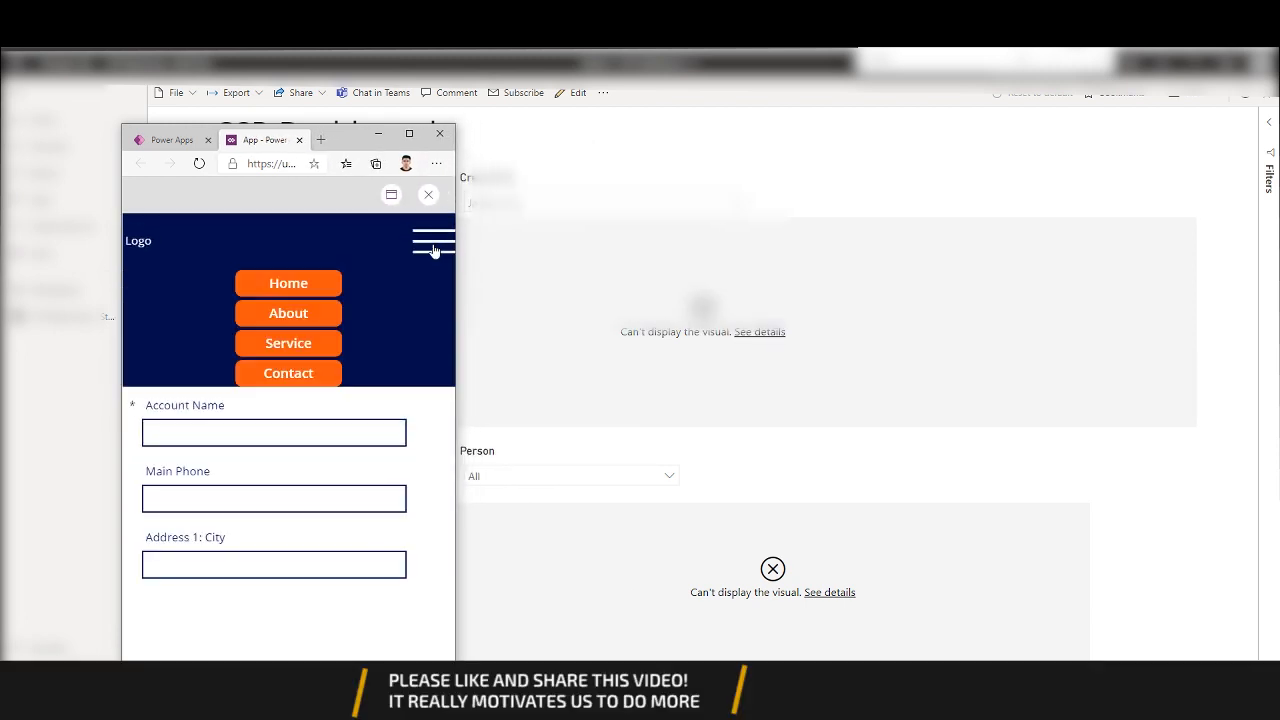
{"action": "left_click", "coordinate": [433, 249]}
{"action": "left_click", "coordinate": [433, 249]}
{"action": "left_click", "coordinate": [433, 249]}
{"action": "left_click", "coordinate": [433, 249]}
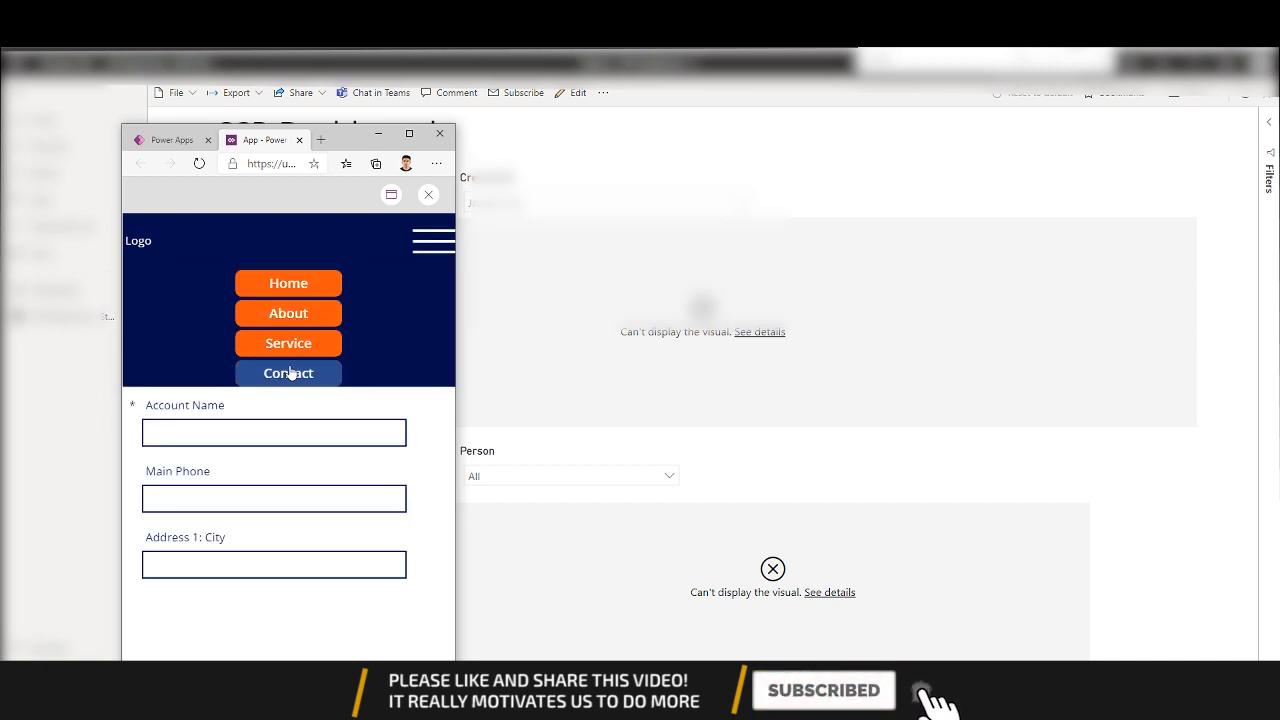
{"action": "left_click", "coordinate": [430, 245]}
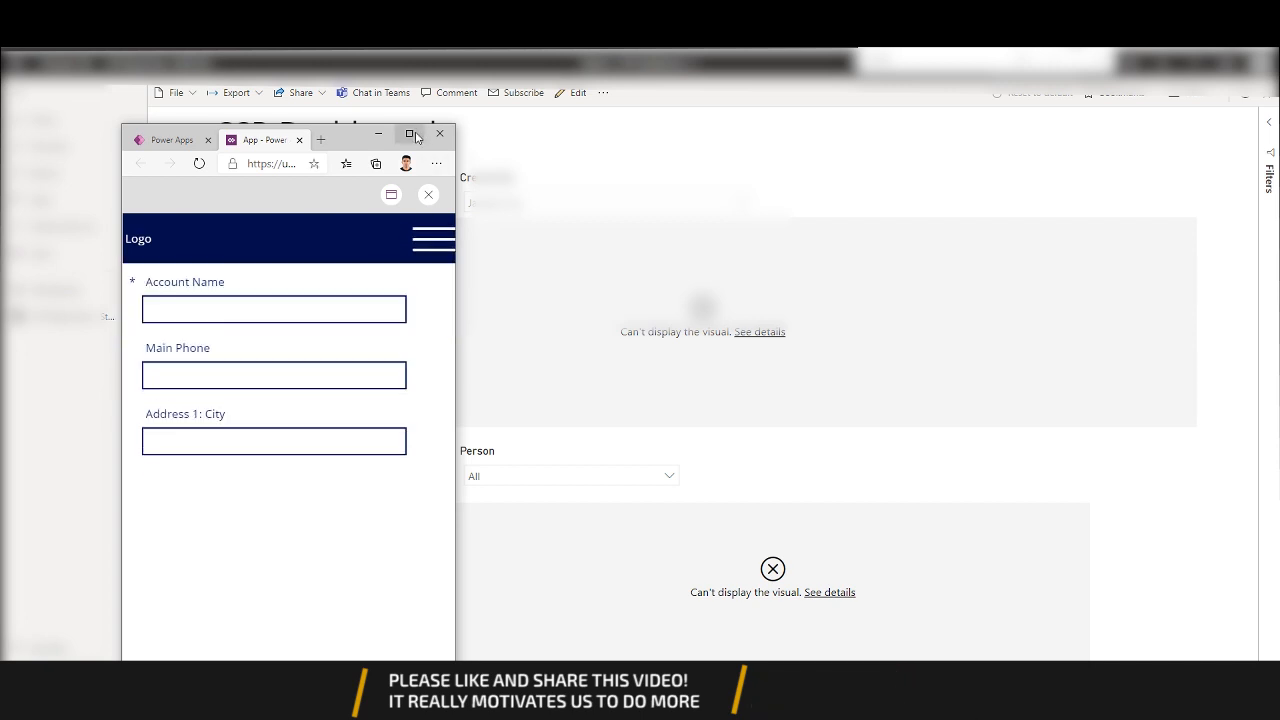
{"action": "left_click", "coordinate": [412, 135]}
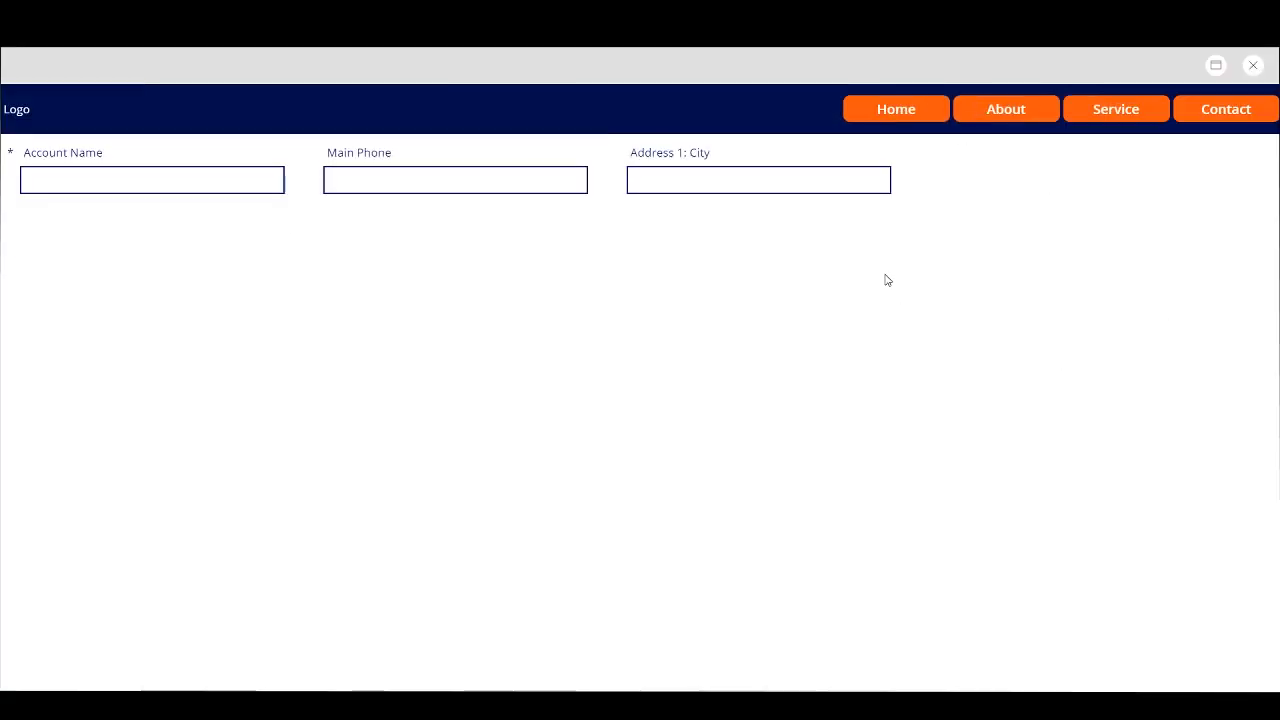
{"action": "left_click", "coordinate": [1255, 67]}
{"action": "left_click", "coordinate": [697, 419]}
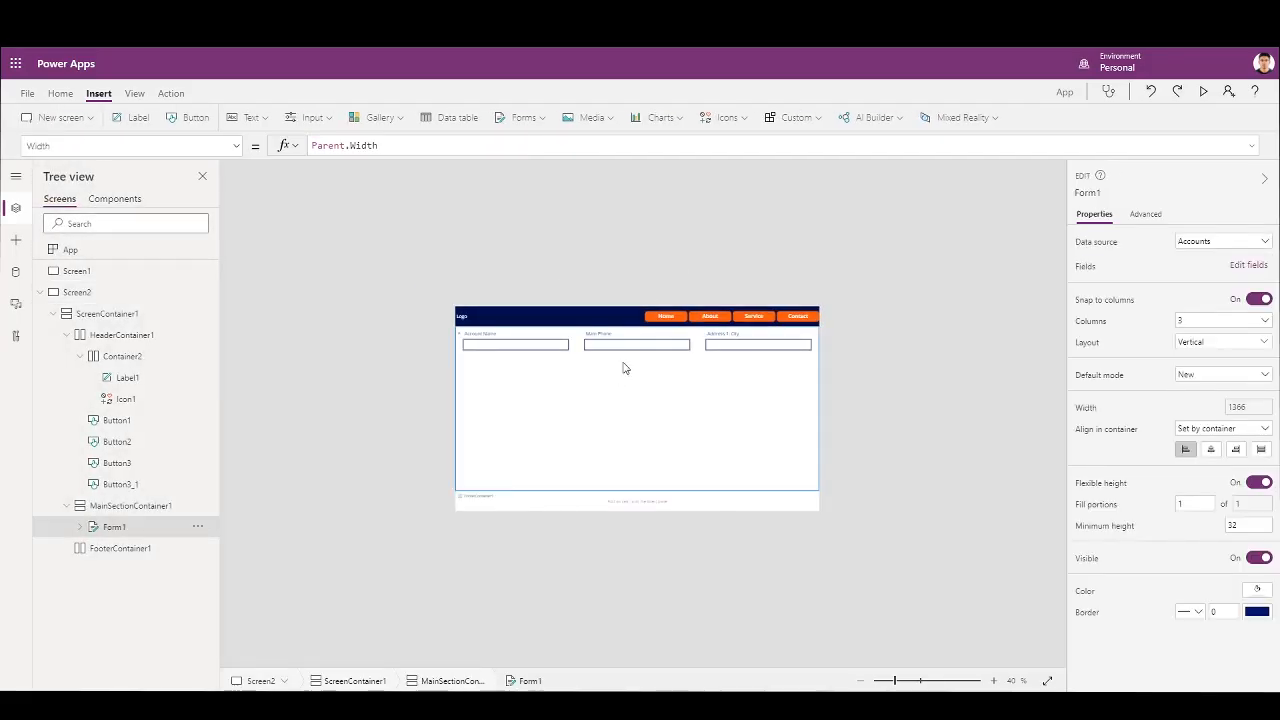